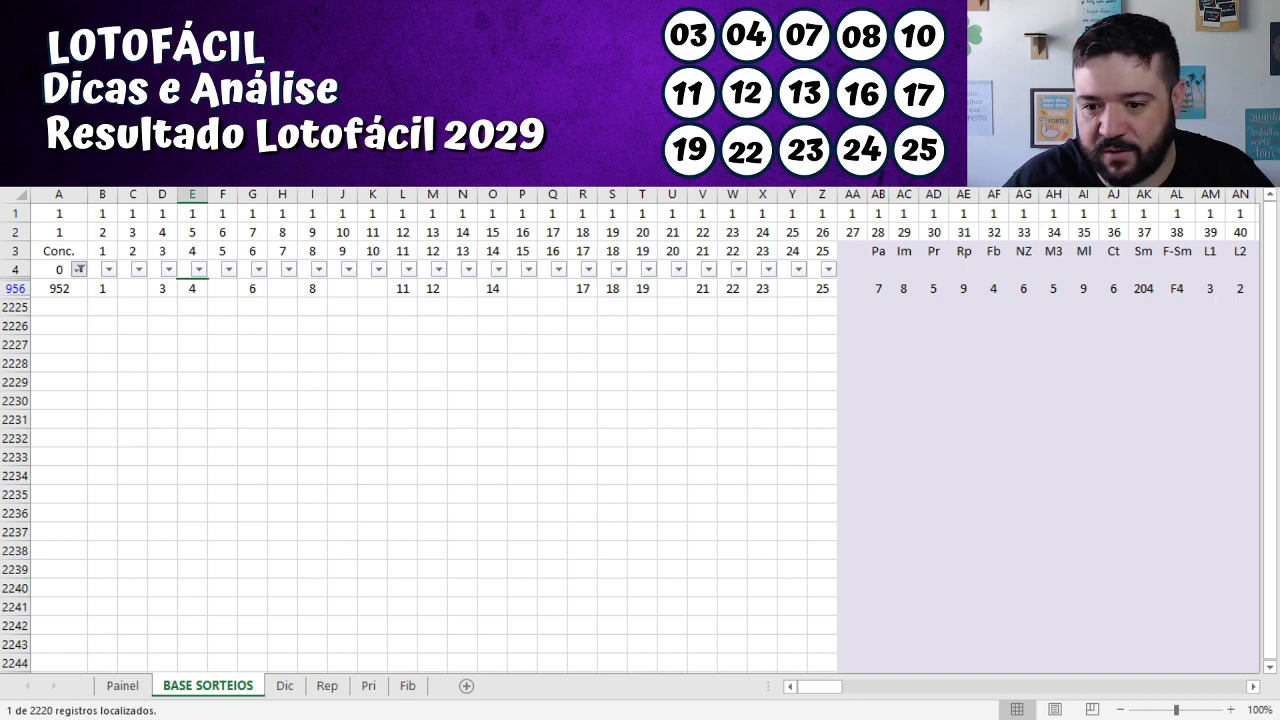
Select cell A4 in the filter row of the BASE SORTEIOS sheet.
left_click(59, 269)
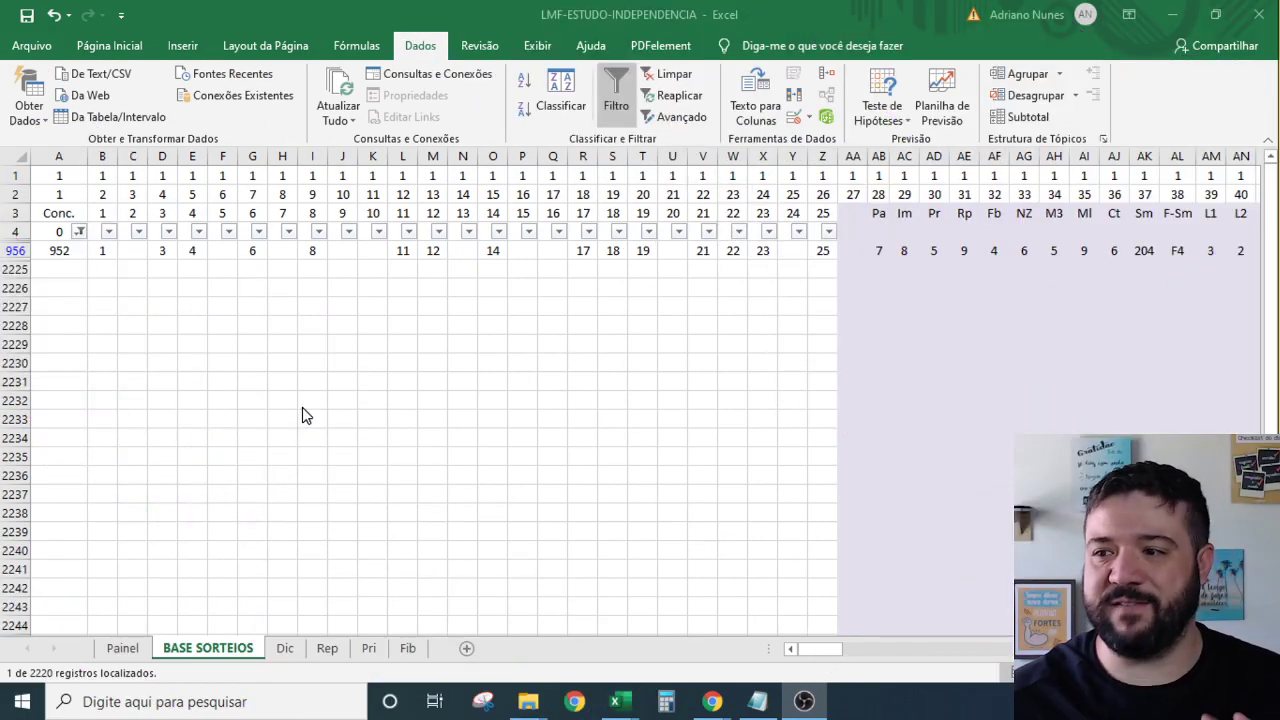
Remove the old filter so every draw shows, and confirm the data ends at contest 2029.
left_click(192, 250)
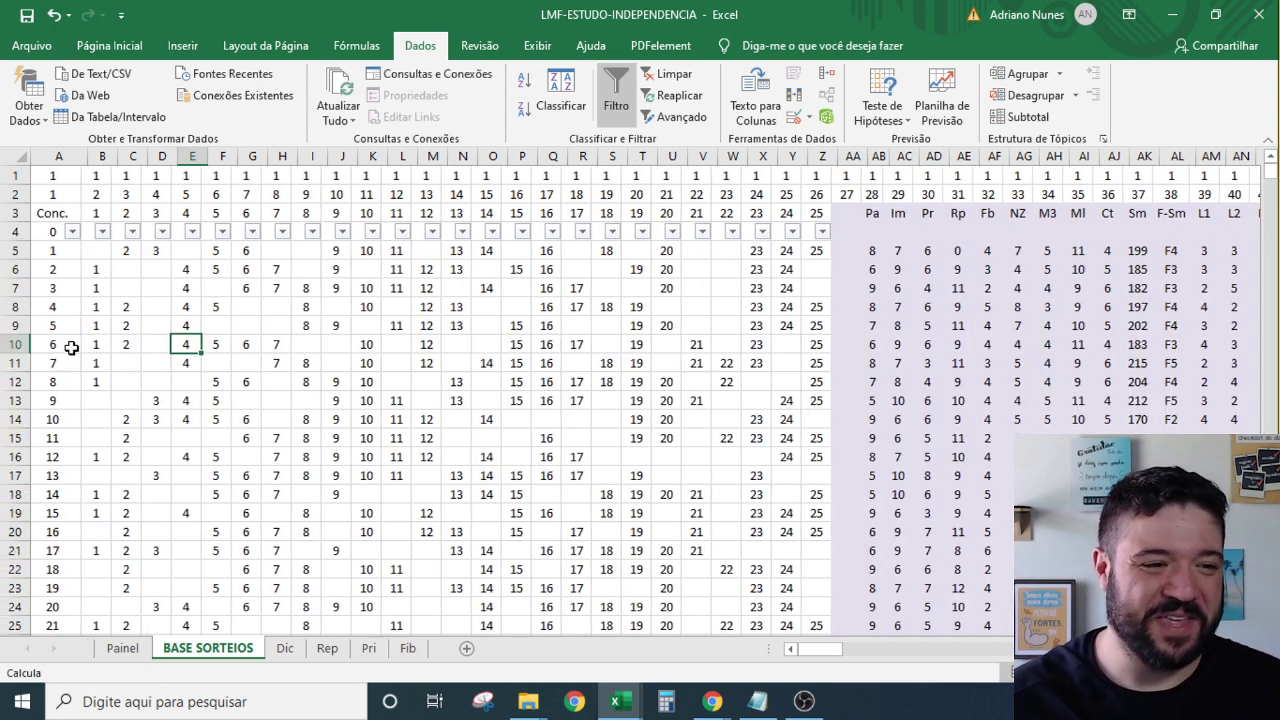
left_click(60, 342)
key("ctrl+shift+l")
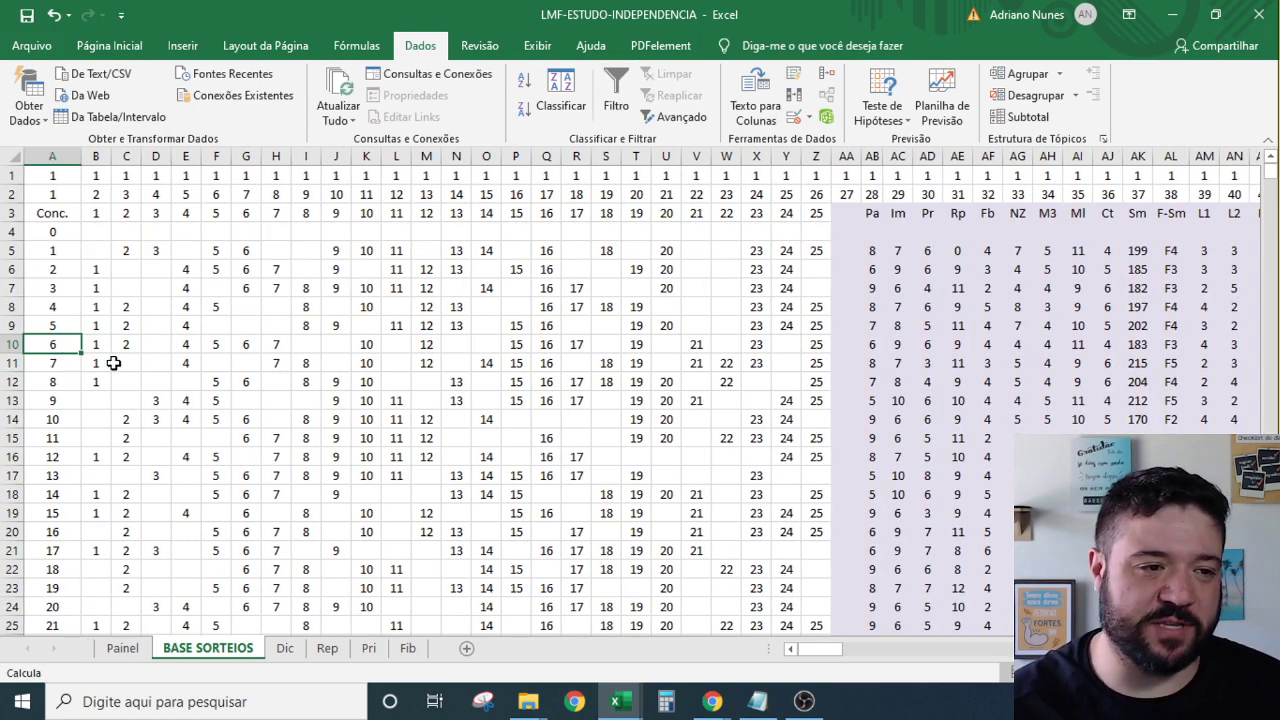
key("ctrl+Down")
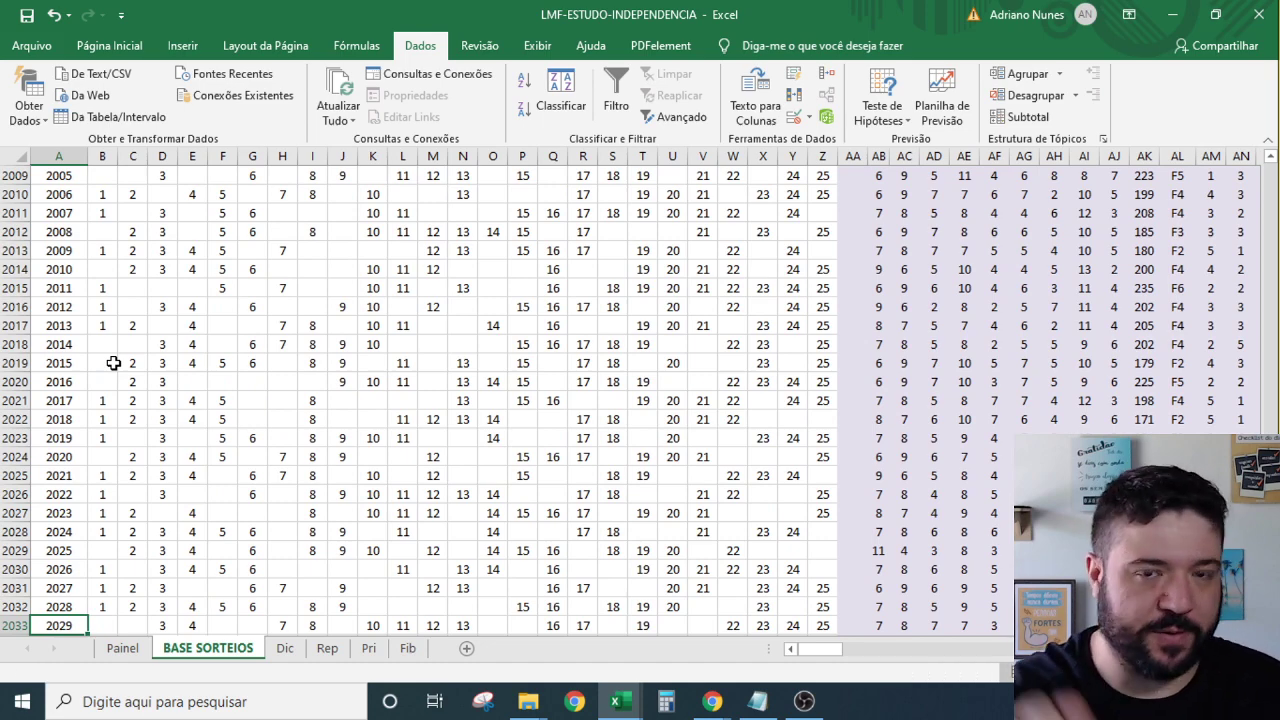
scroll(110, 363, "down", 4)
key("Down")
key("Down")
key("Down")
key("Down")
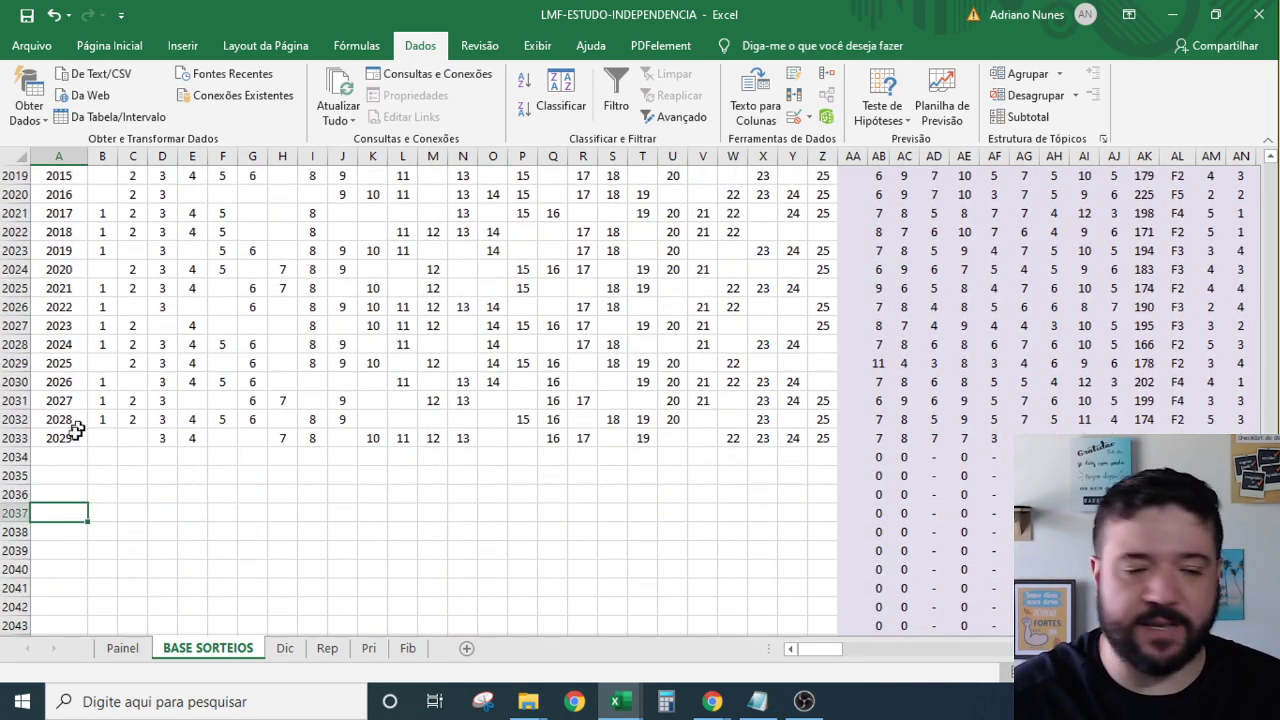
left_click(58, 437)
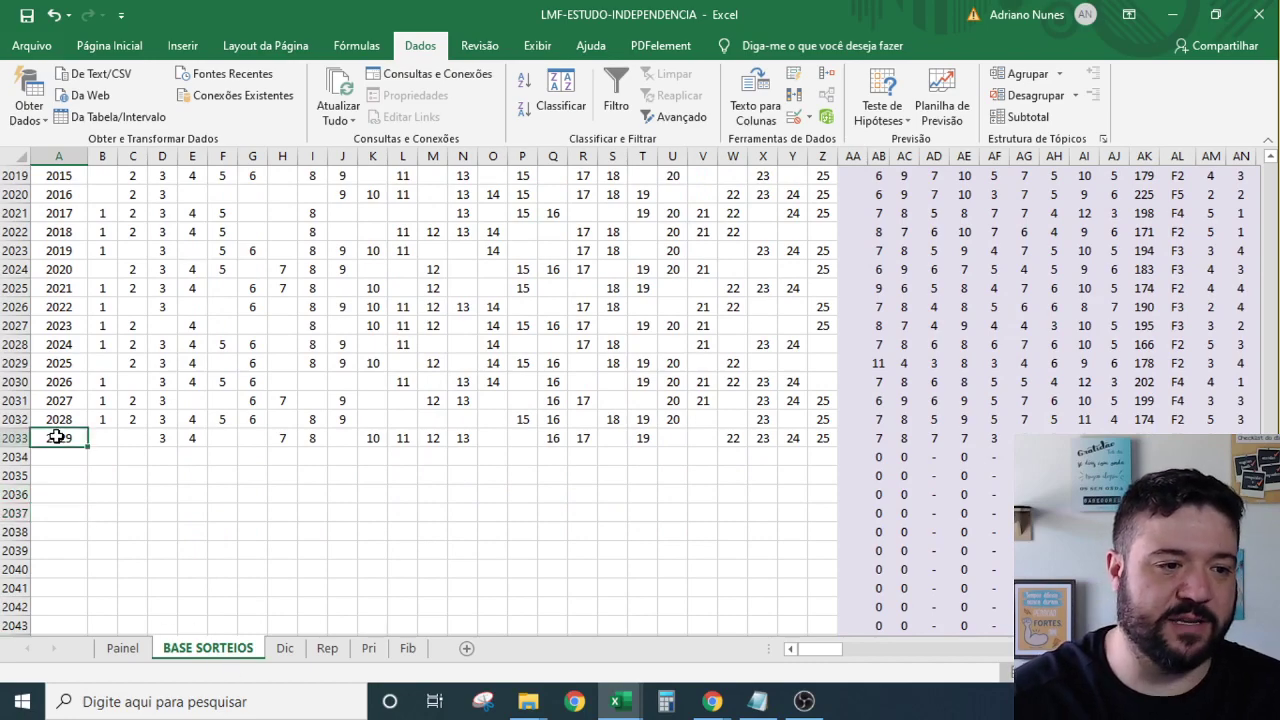
key("ctrl+Home")
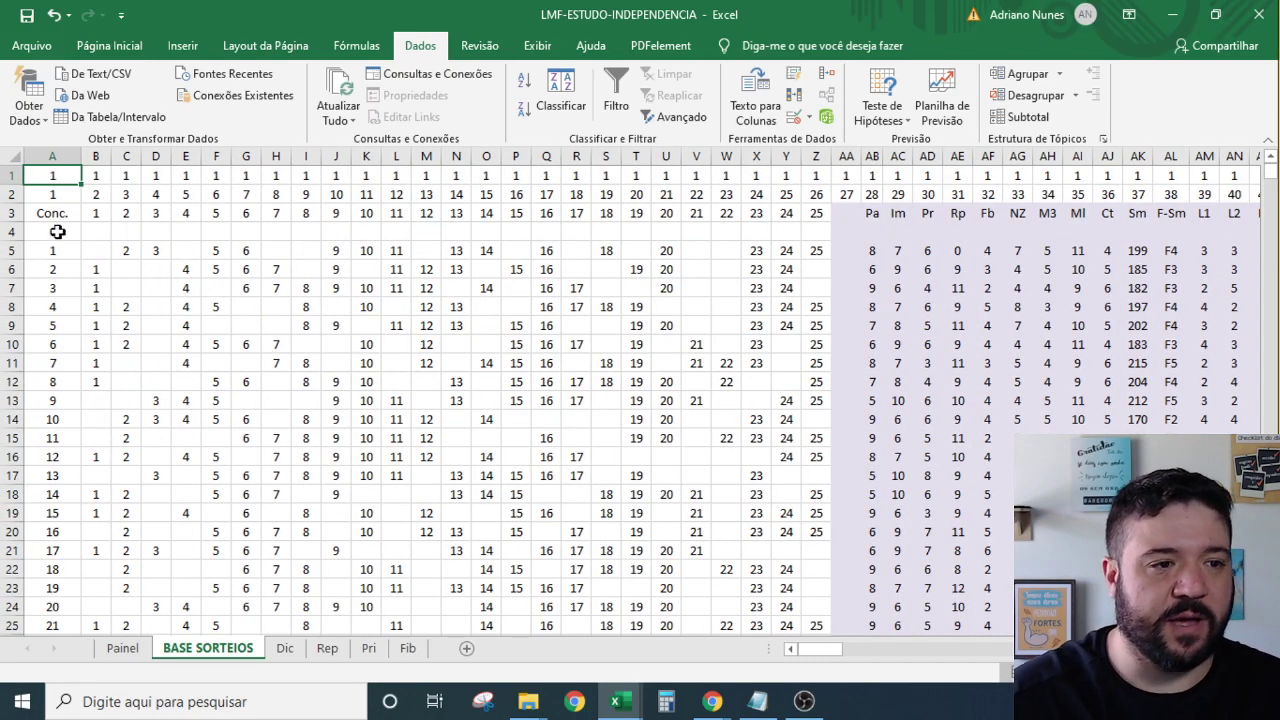
Apply a new filter to row 4 across columns A to Z.
scroll(386, 381, "down", 5)
scroll(386, 381, "up", 5)
left_click_drag(55, 232, 814, 229)
left_click(616, 95)
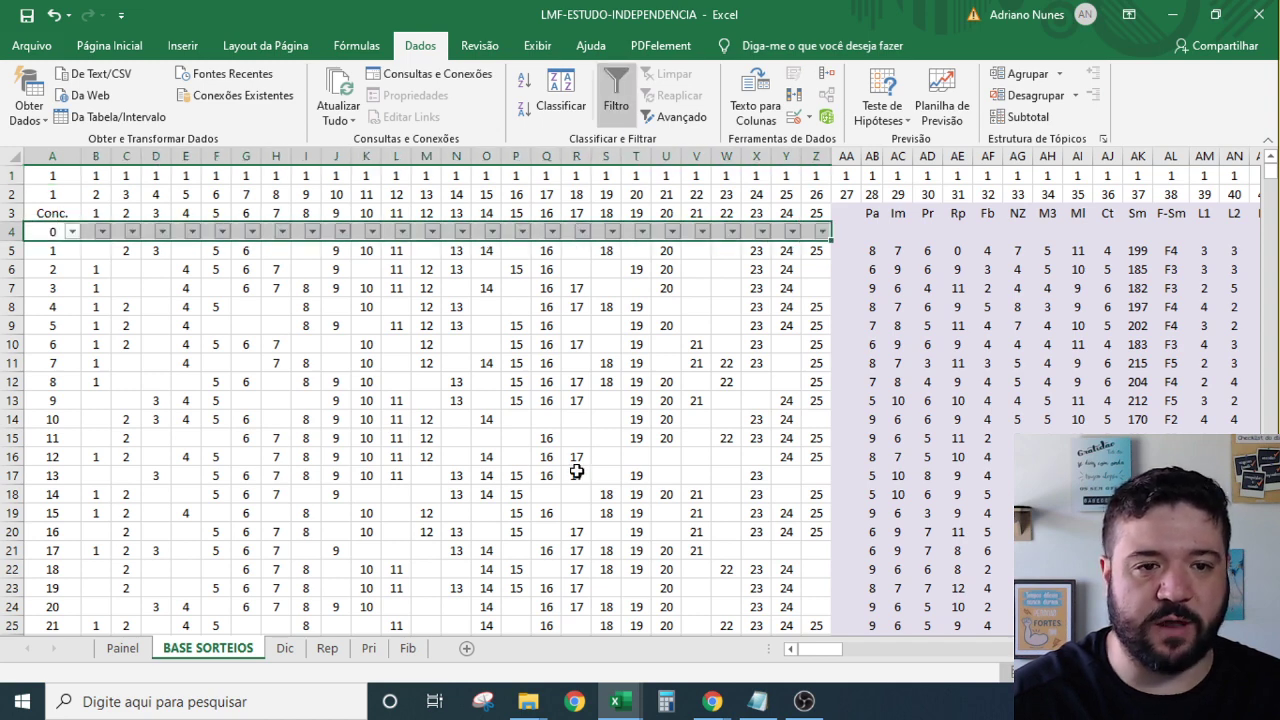
left_click(576, 475)
left_click(72, 231)
Uncheck all values in the column A filter list and tick contest 800.
left_click(74, 438)
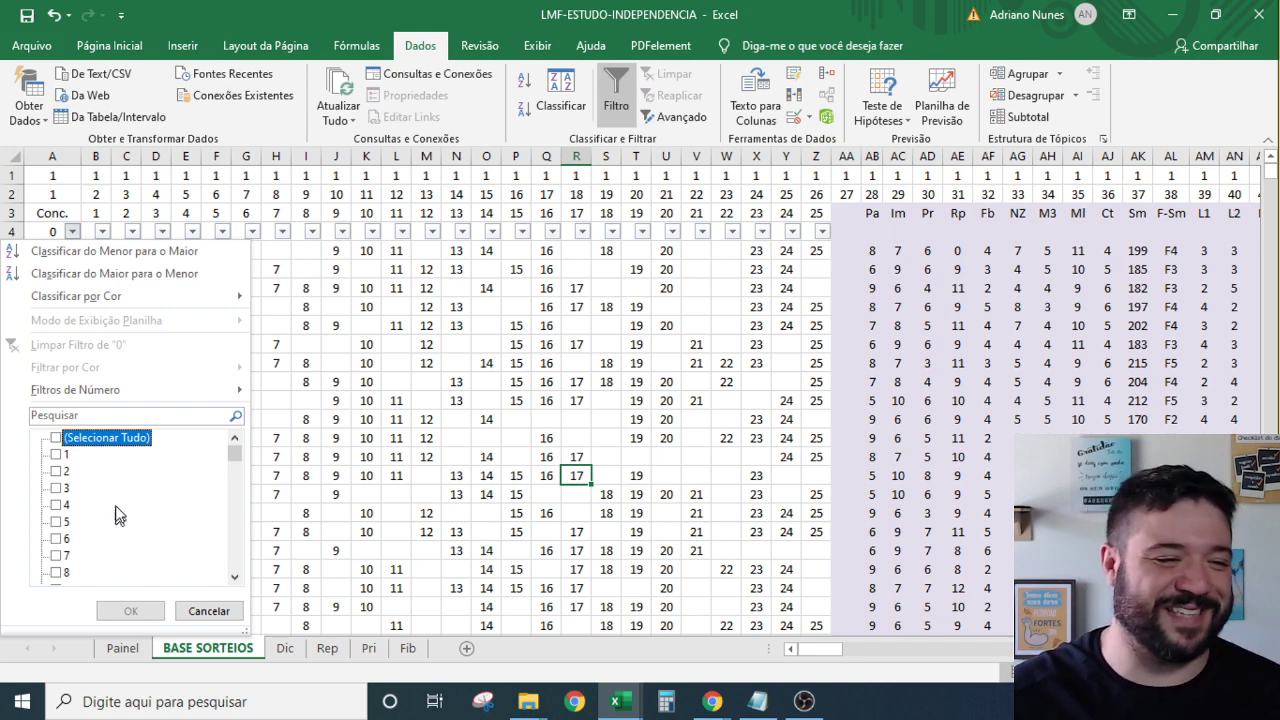
scroll(135, 480, "down", 20)
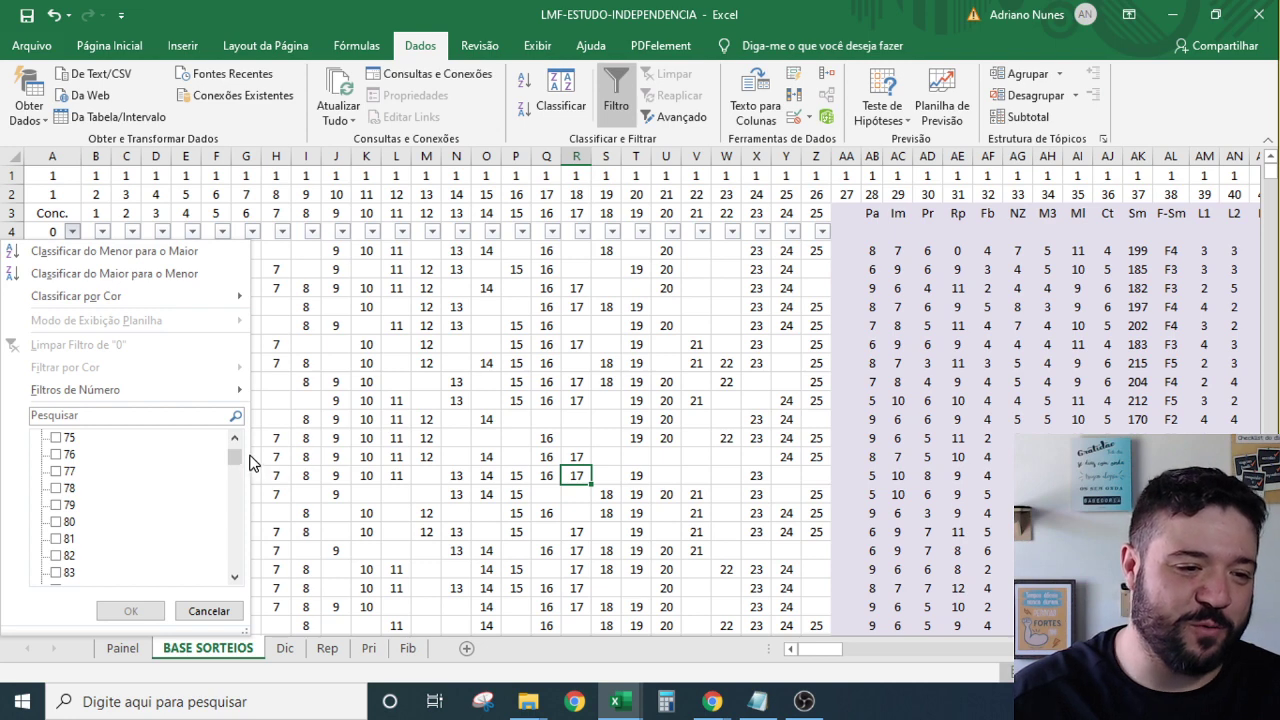
left_click_drag(236, 457, 241, 498)
scroll(140, 512, "up", 3)
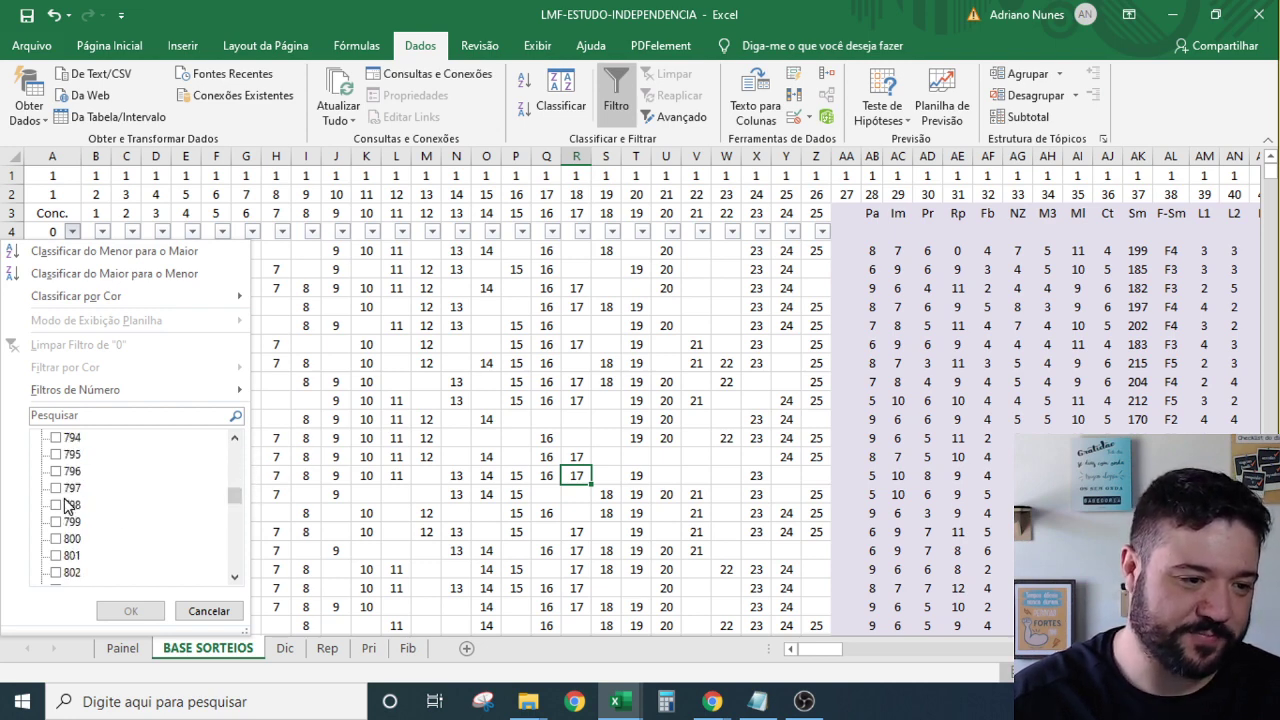
left_click(70, 539)
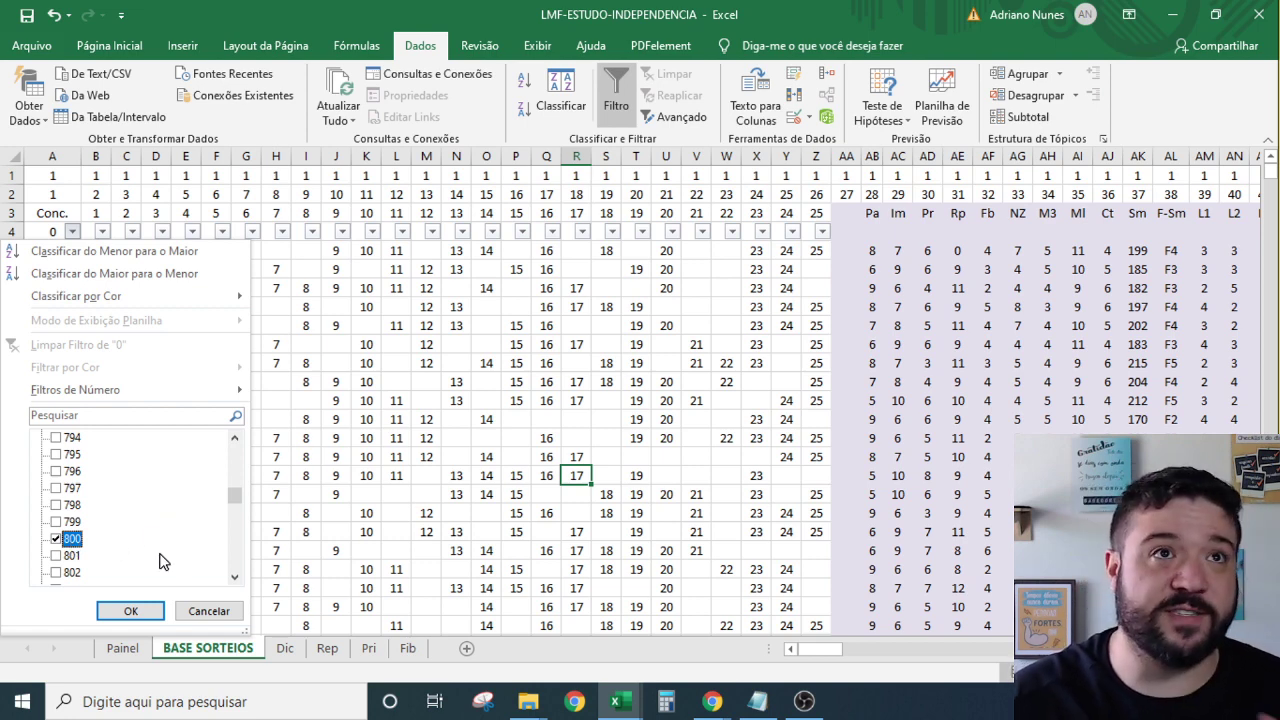
Also tick contests 952 and 1102 in the column A filter list.
scroll(157, 565, "down", 10)
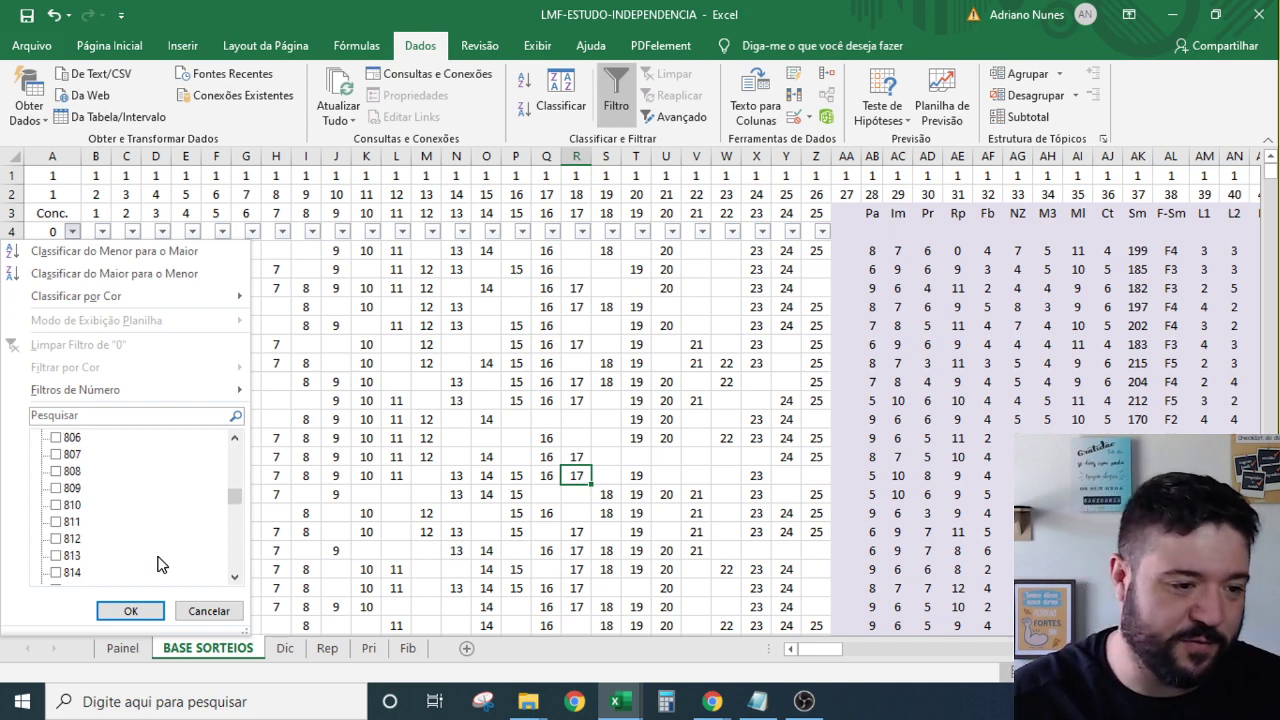
scroll(157, 565, "down", 17)
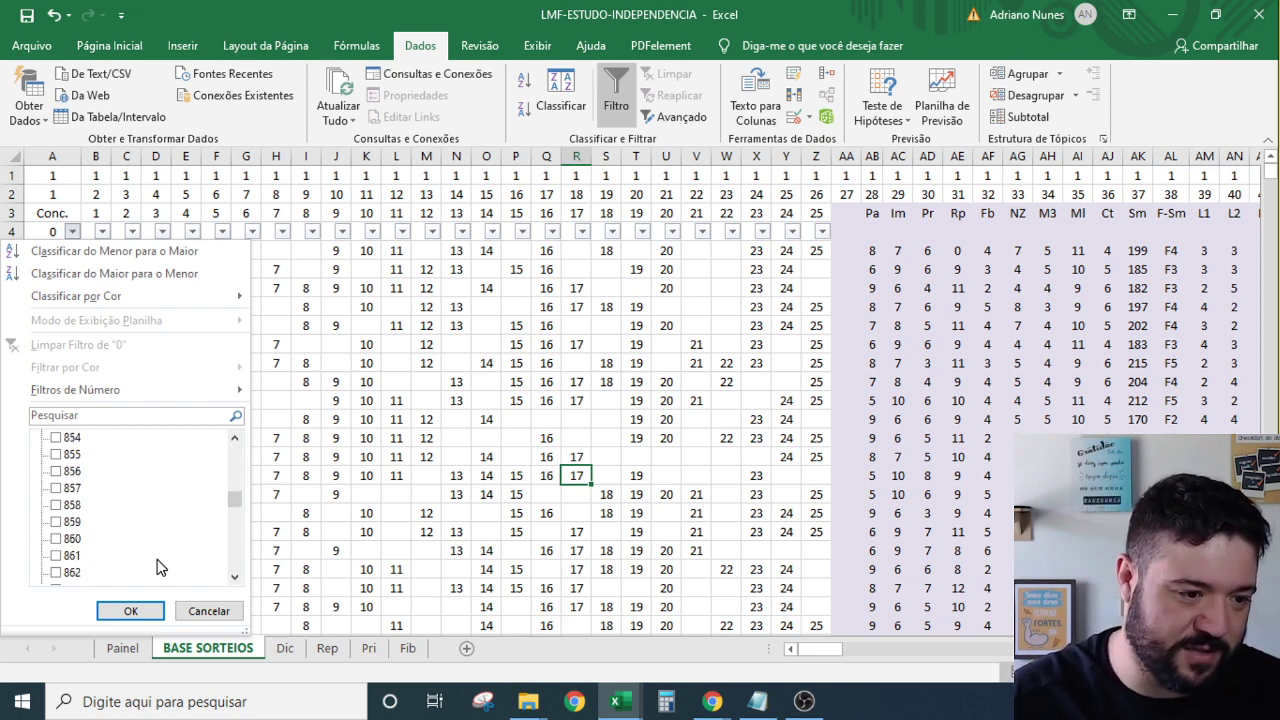
scroll(157, 565, "down", 8)
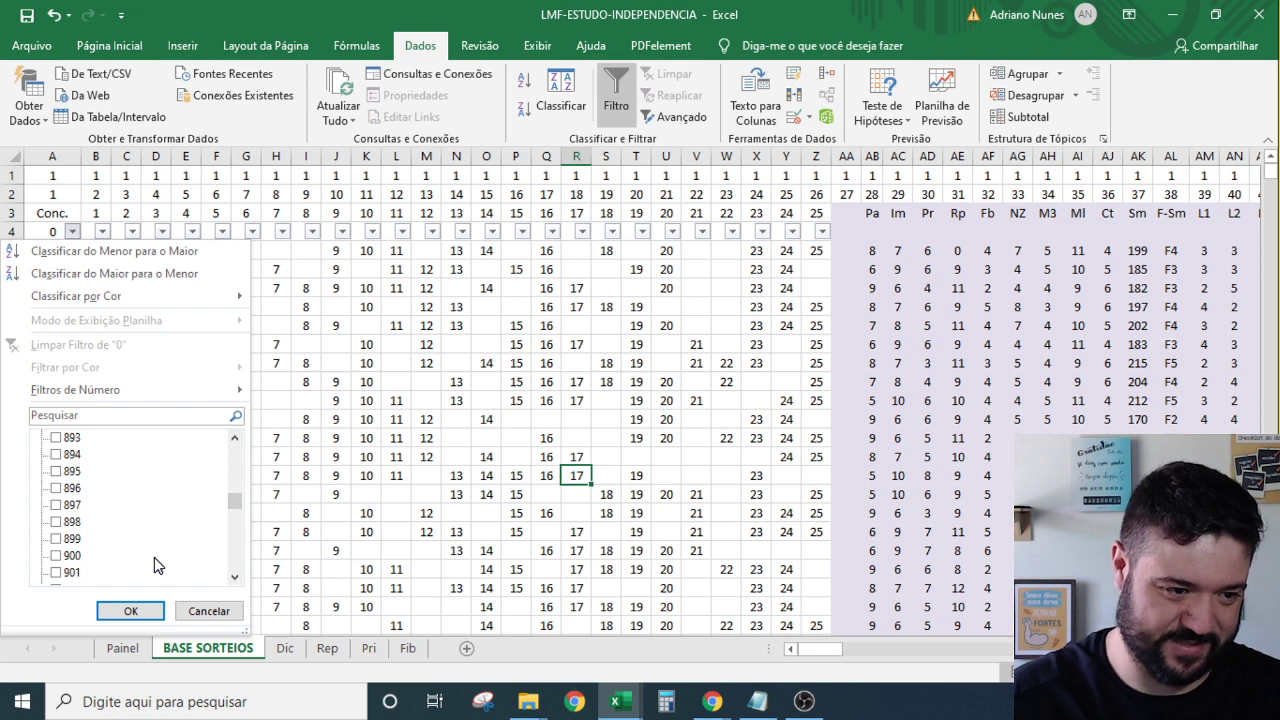
scroll(156, 553, "down", 14)
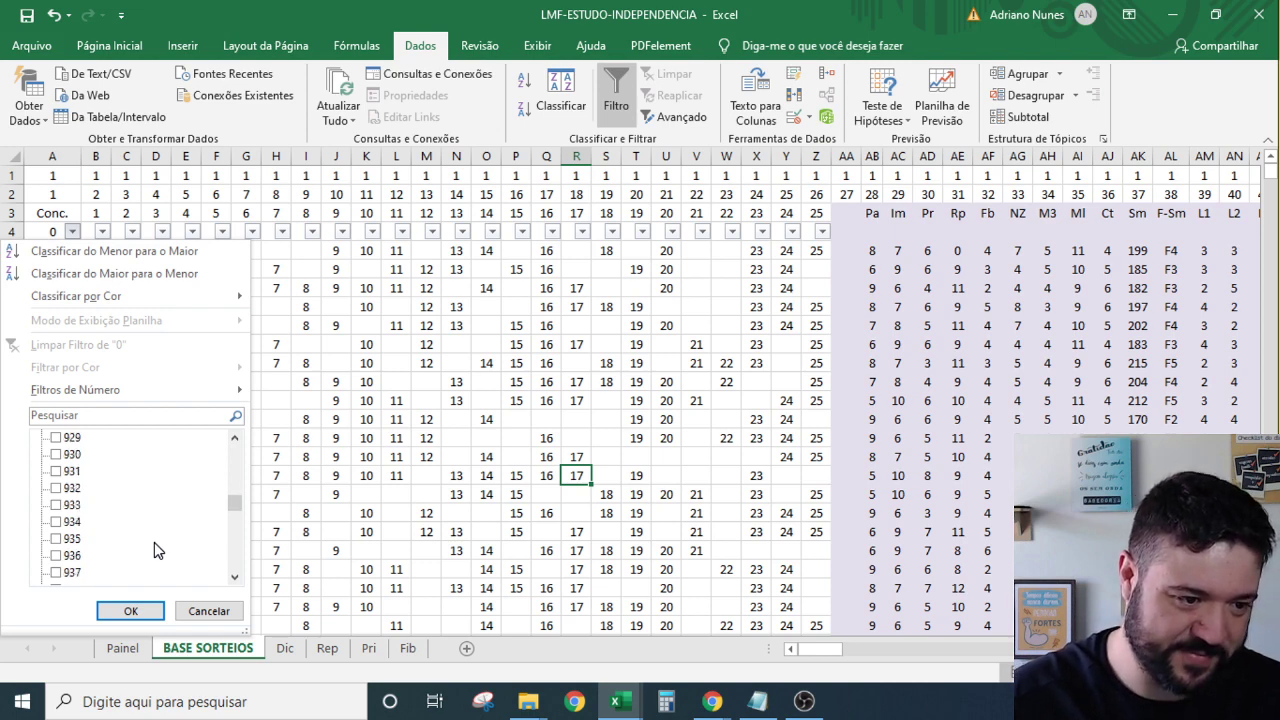
scroll(133, 537, "down", 2)
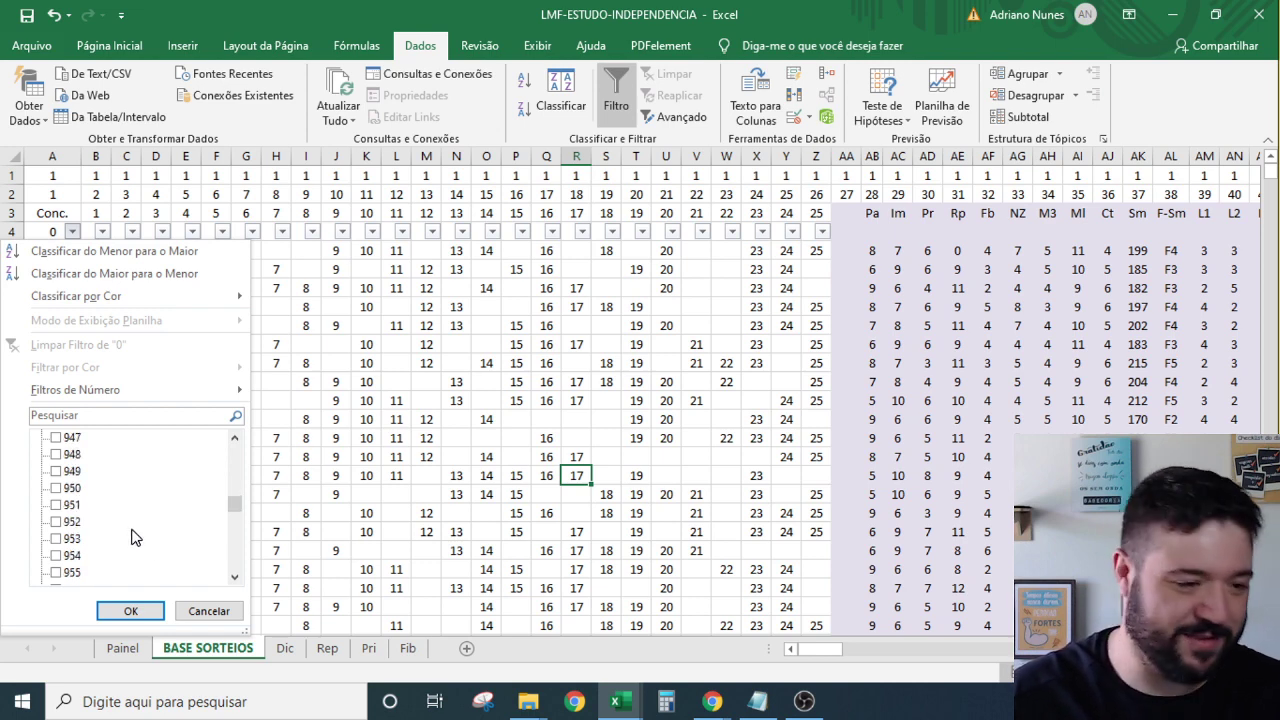
scroll(135, 537, "down", 2)
scroll(98, 486, "up", 1)
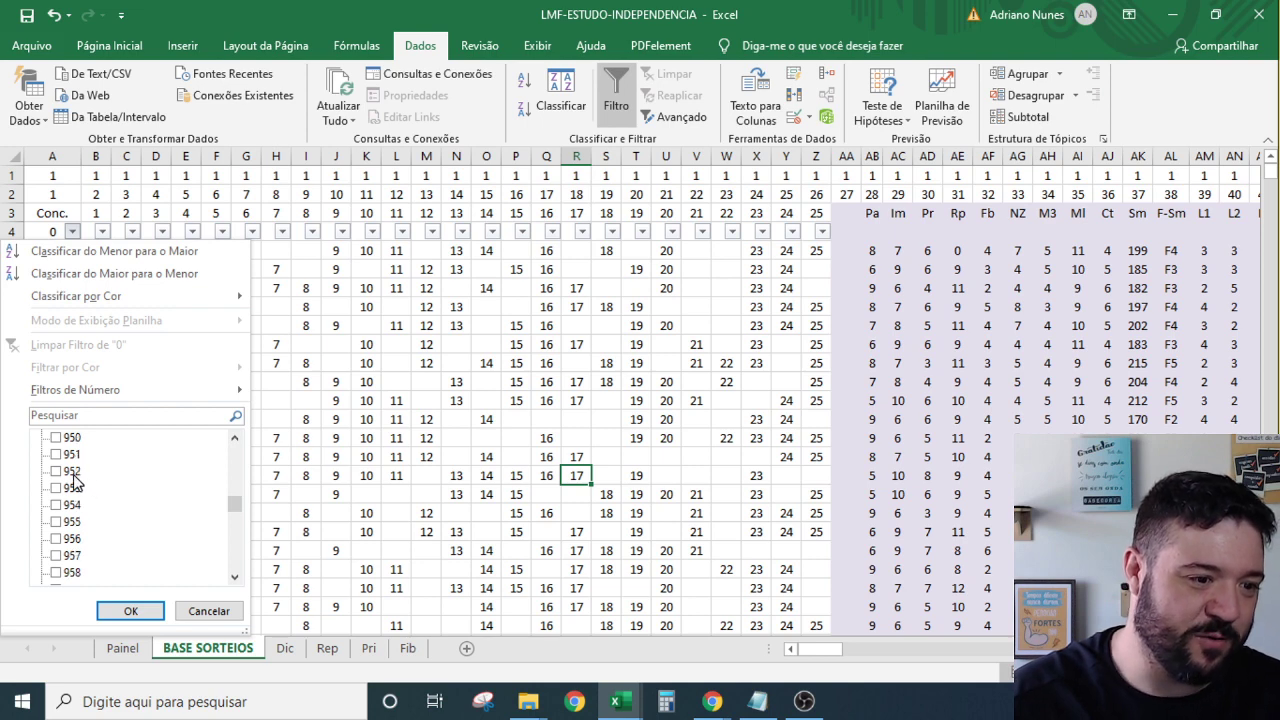
left_click(66, 471)
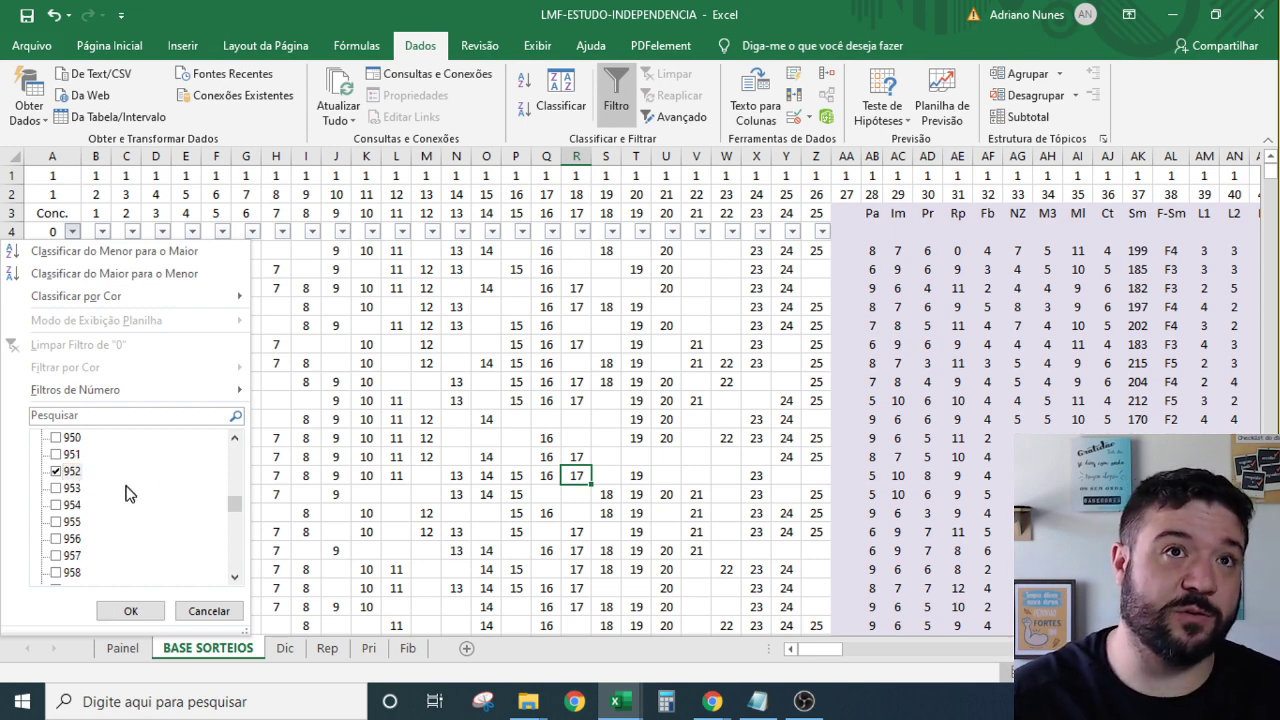
scroll(130, 492, "down", 20)
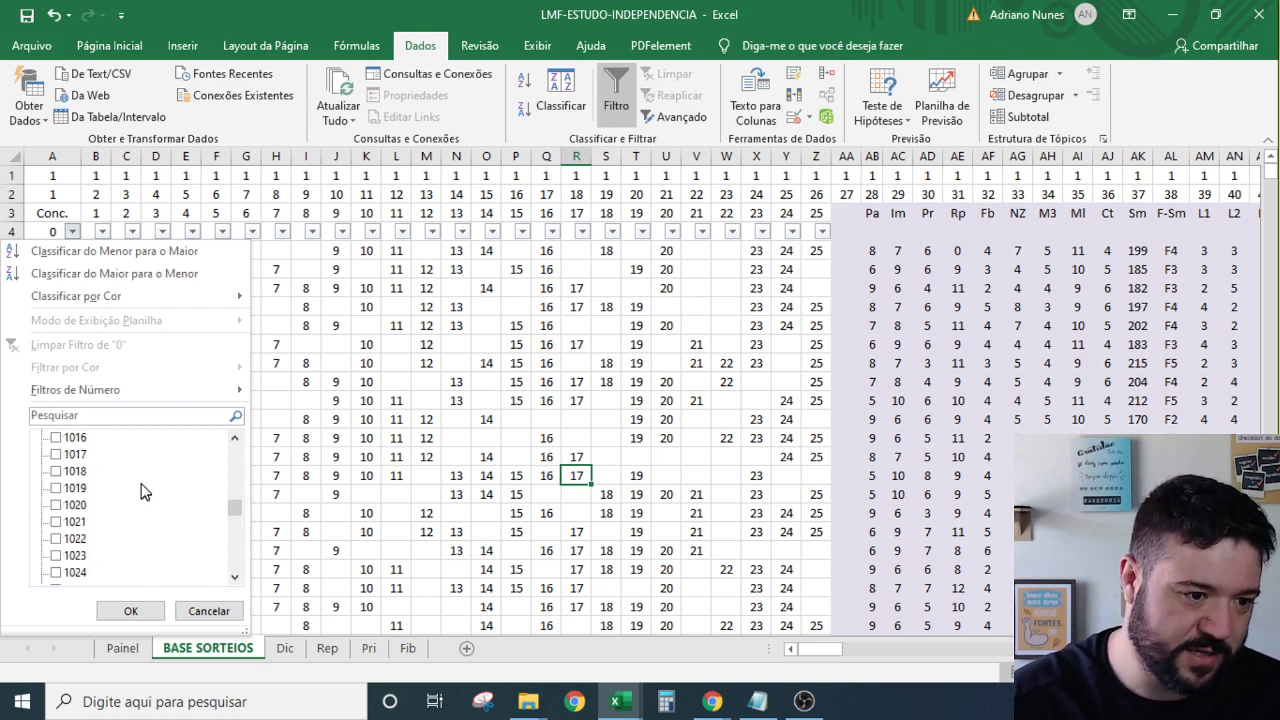
scroll(145, 488, "down", 18)
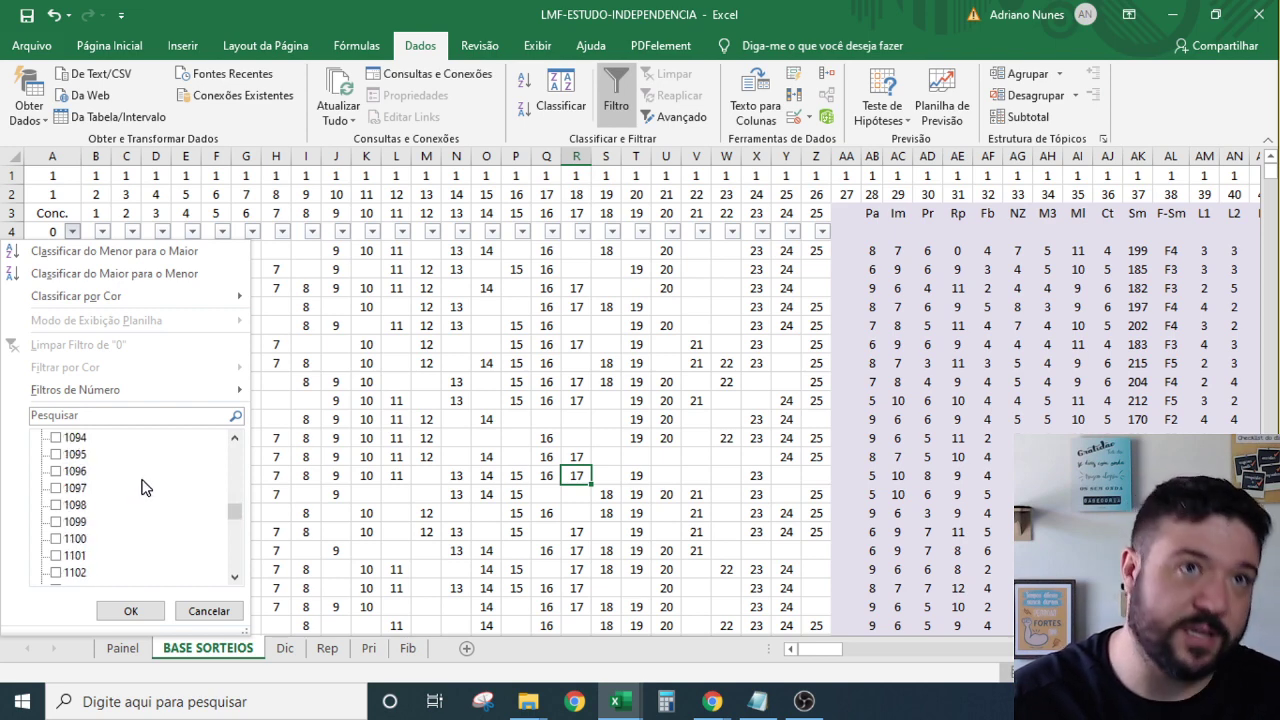
scroll(138, 490, "down", 2)
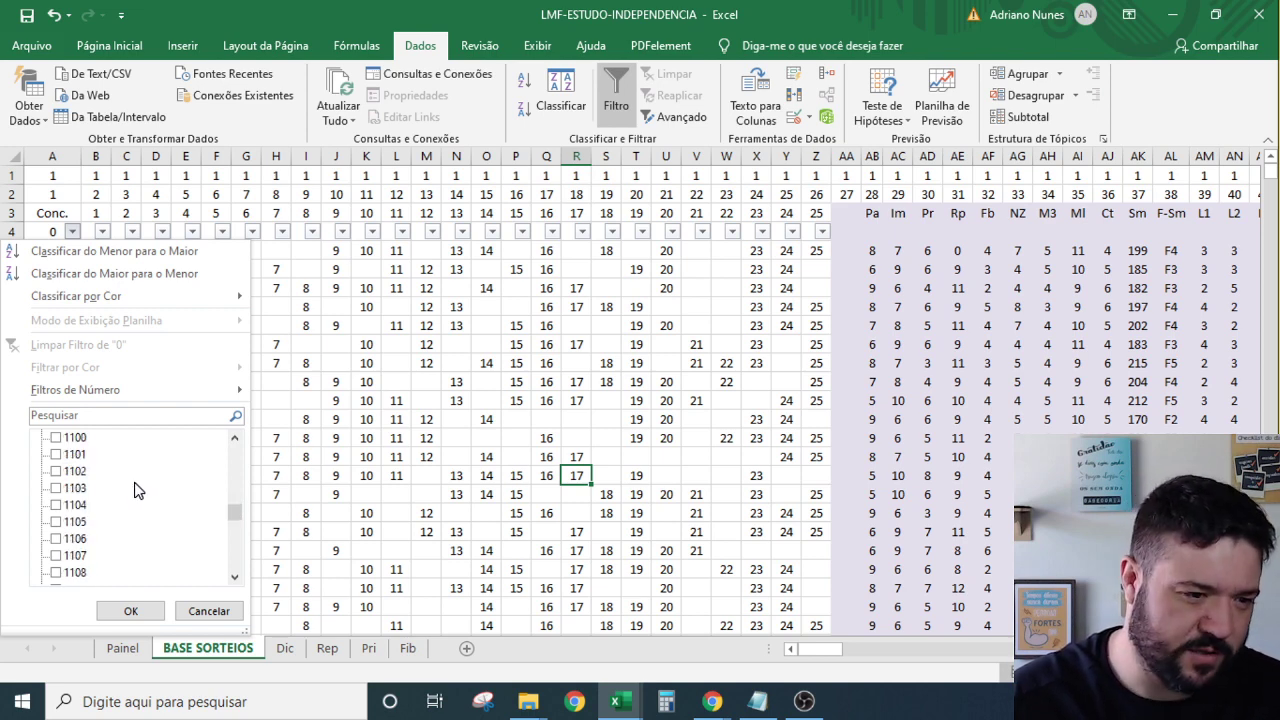
left_click(70, 471)
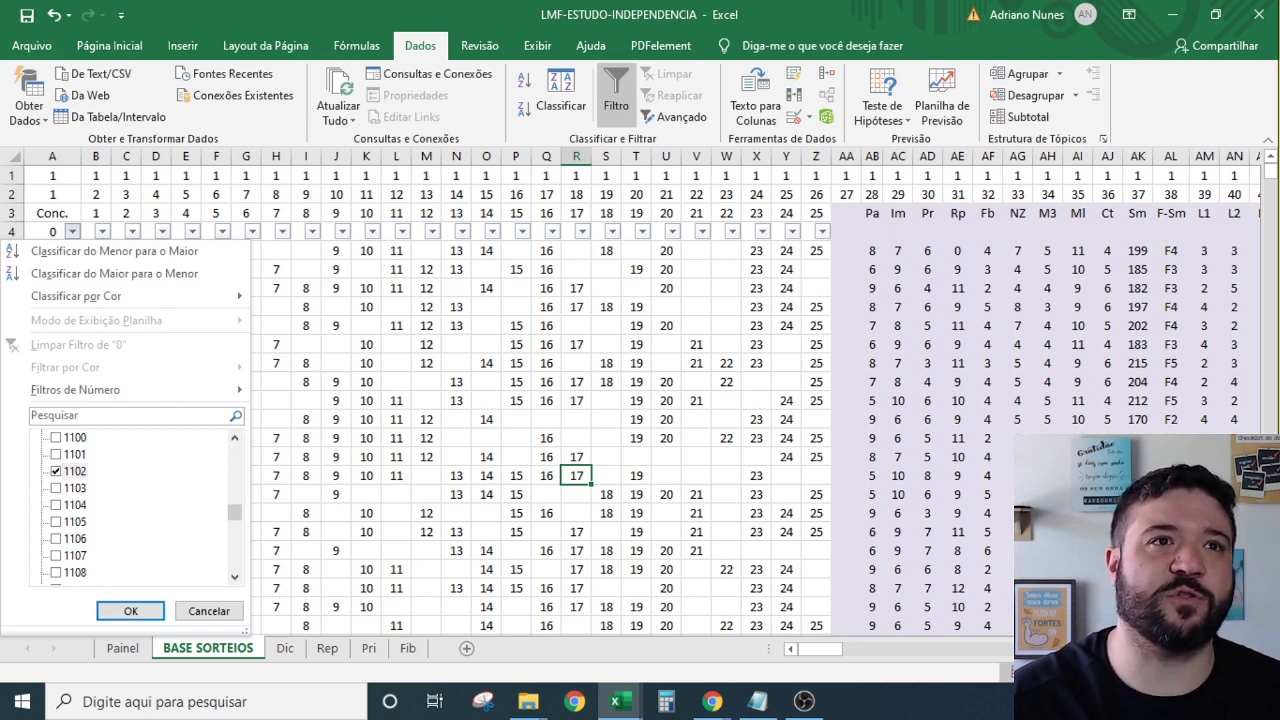
scroll(160, 480, "down", 20)
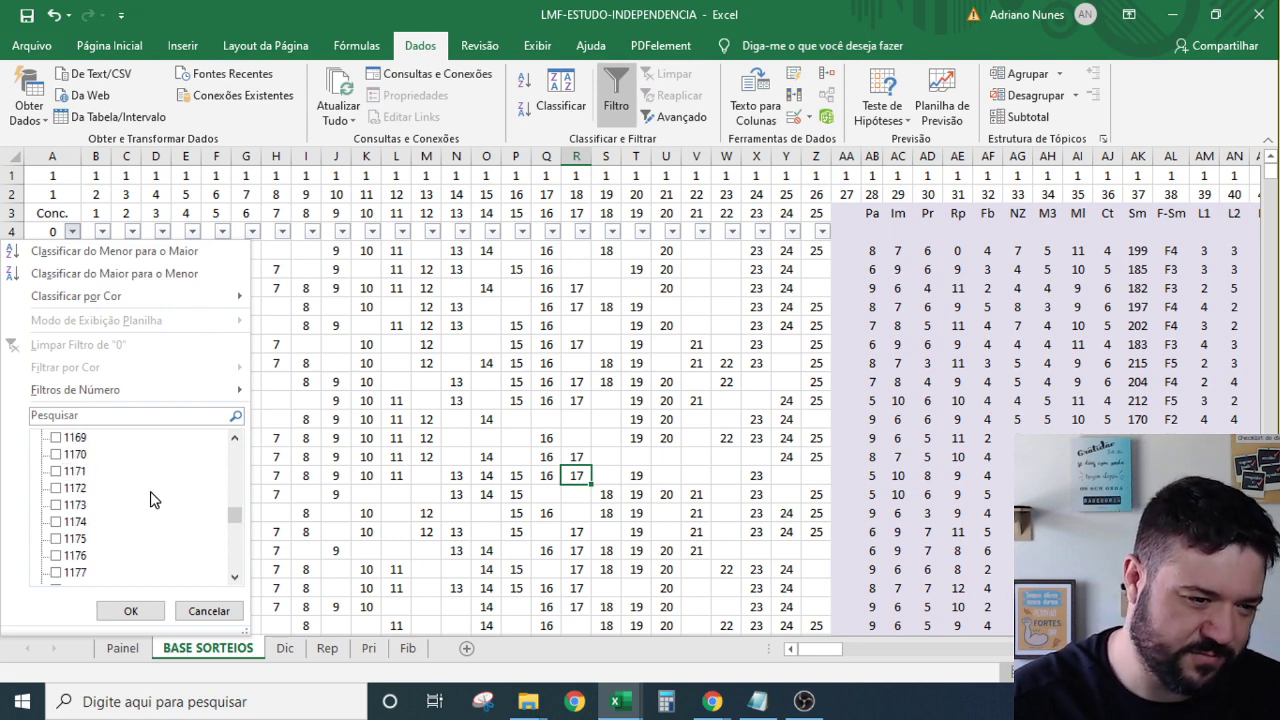
scroll(145, 500, "down", 11)
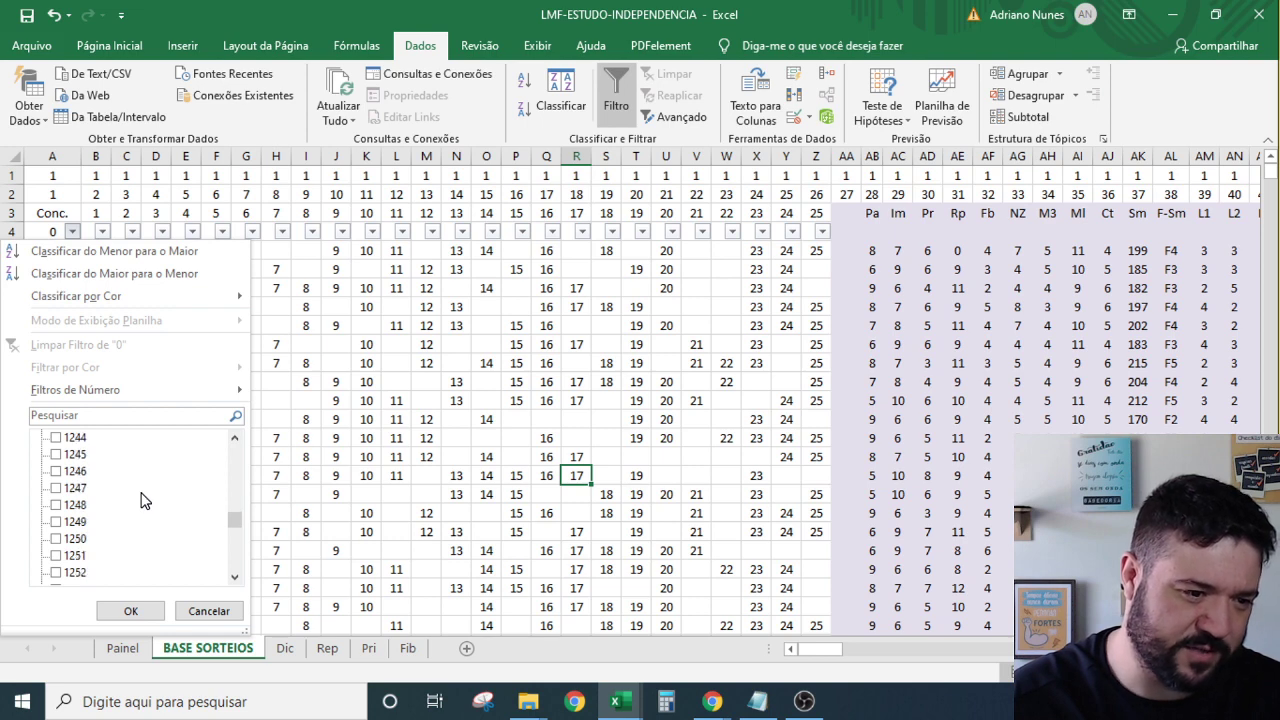
Tick contests 1255 and 1408 in the column A filter list.
left_click(68, 522)
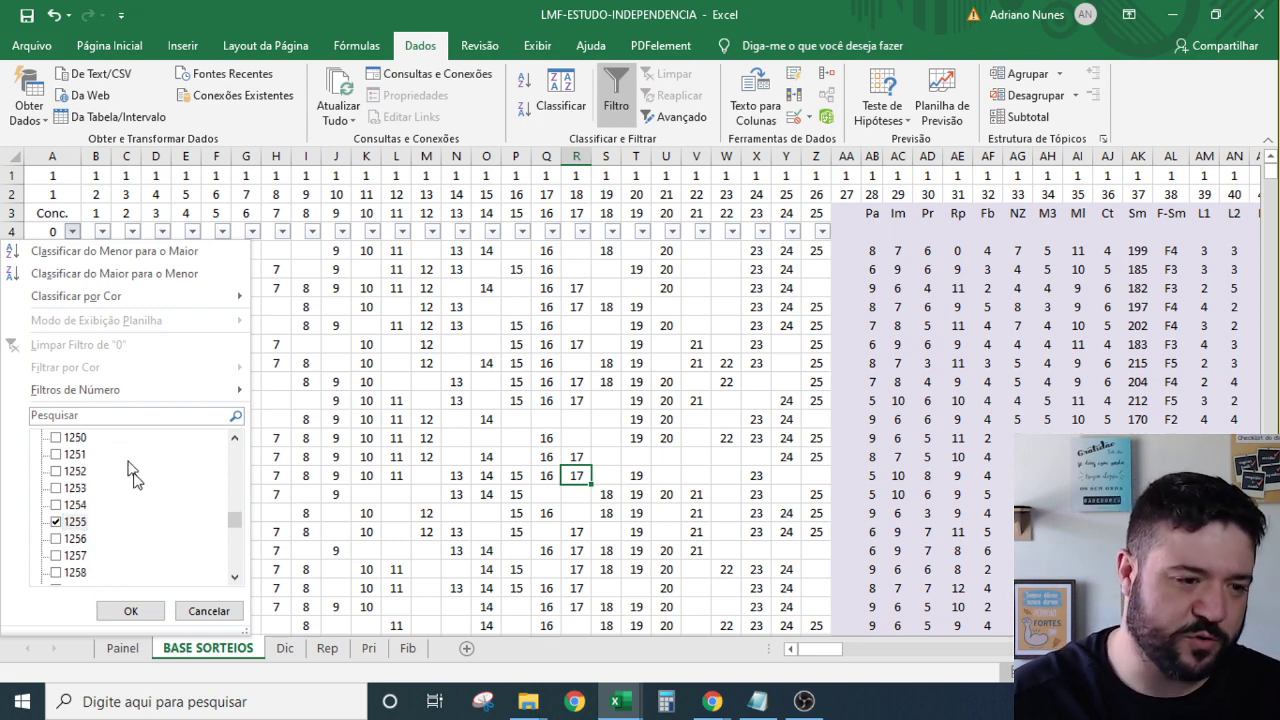
scroll(148, 522, "down", 18)
scroll(145, 522, "down", 20)
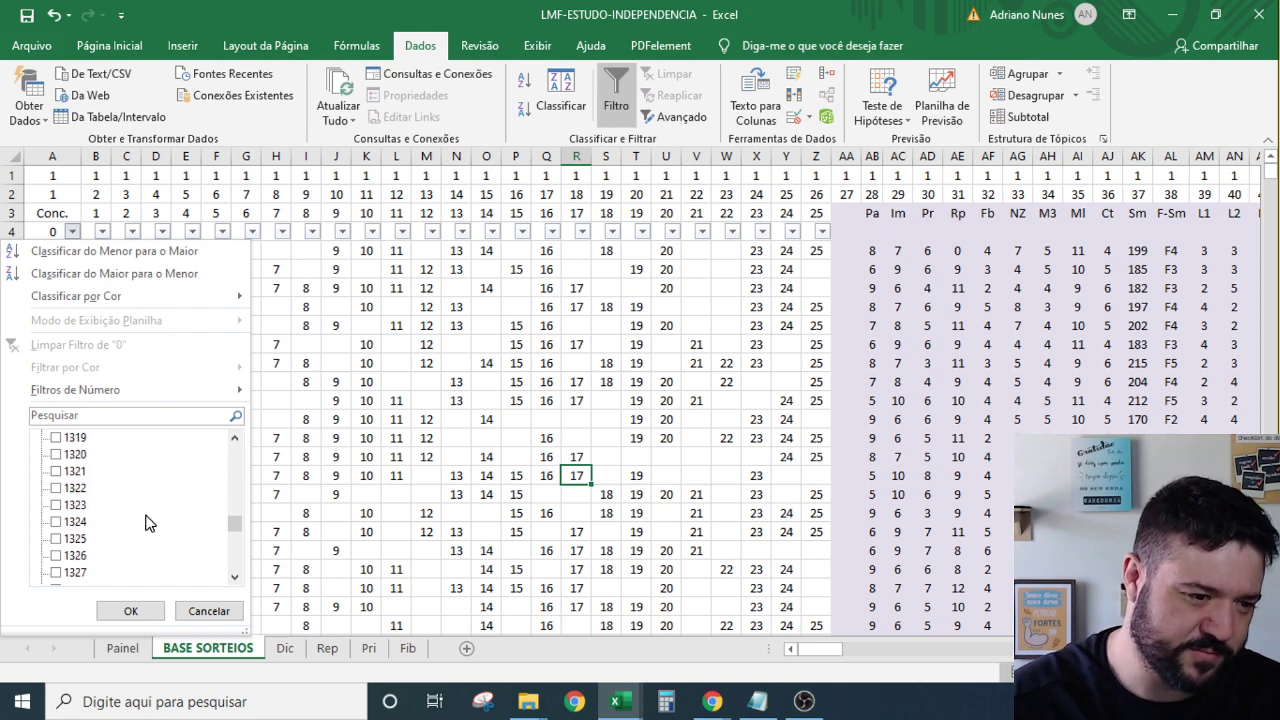
scroll(118, 525, "down", 12)
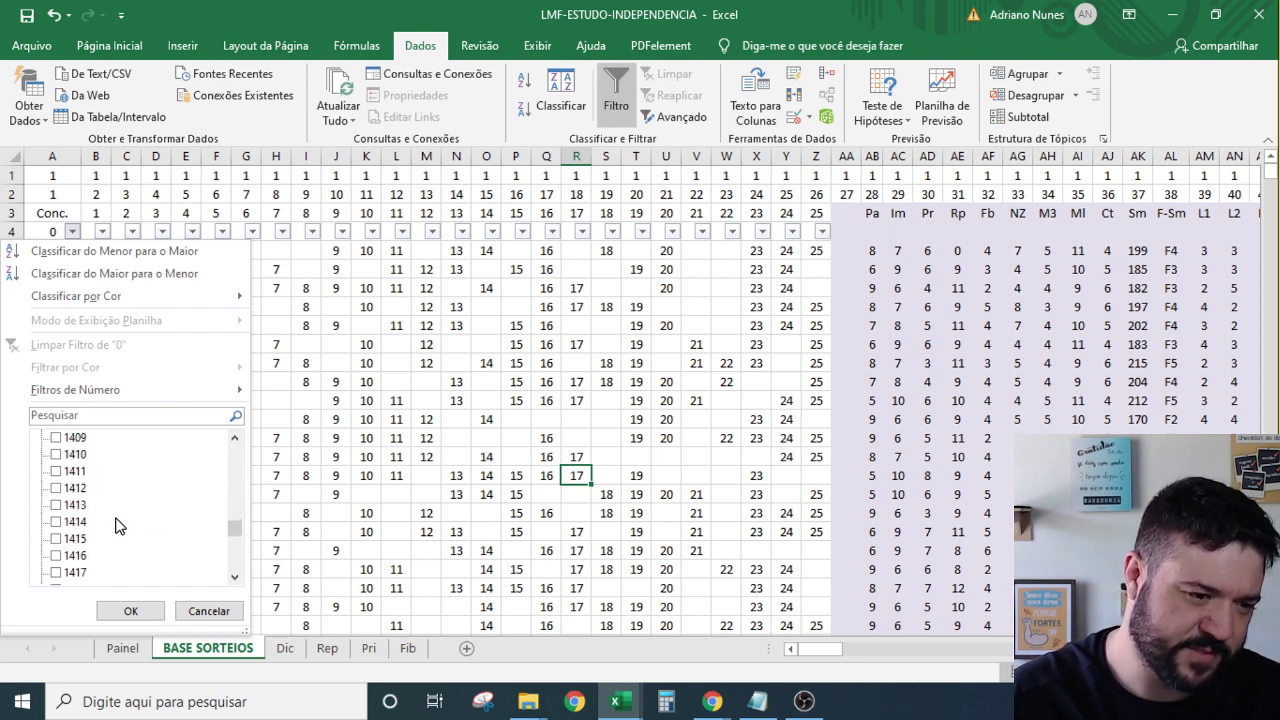
scroll(118, 520, "up", 5)
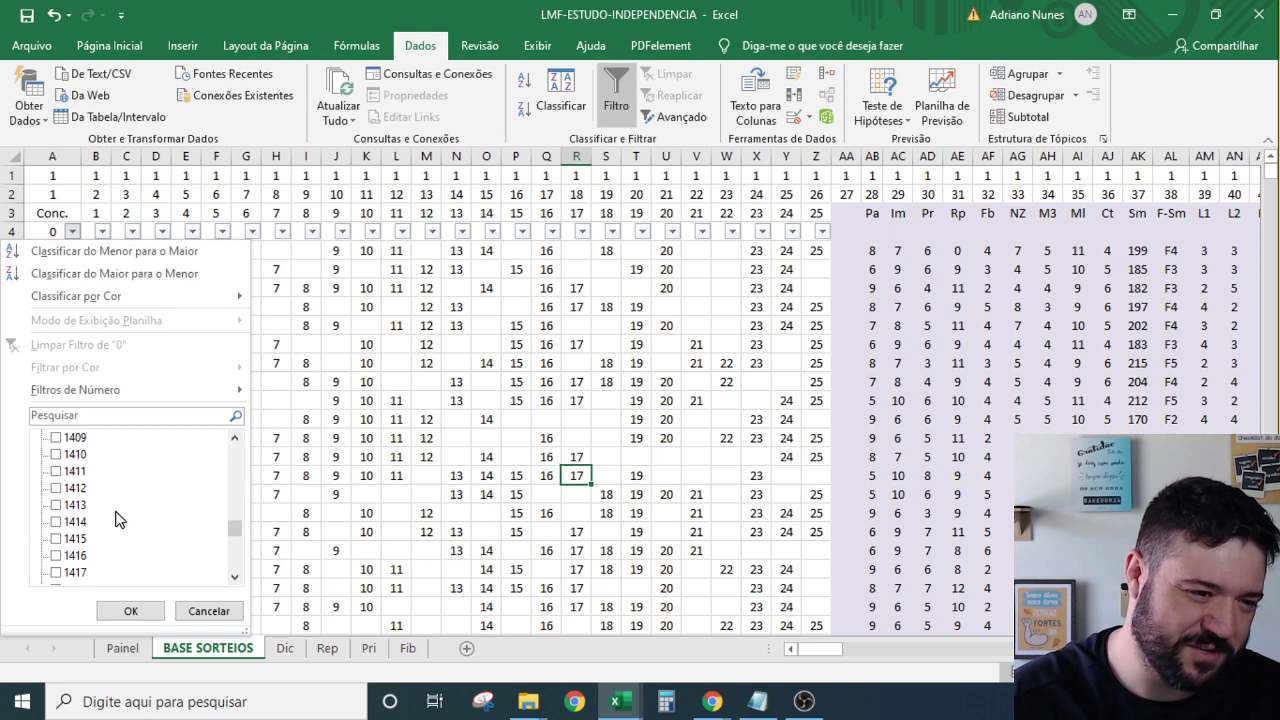
scroll(116, 510, "up", 1)
left_click(76, 471)
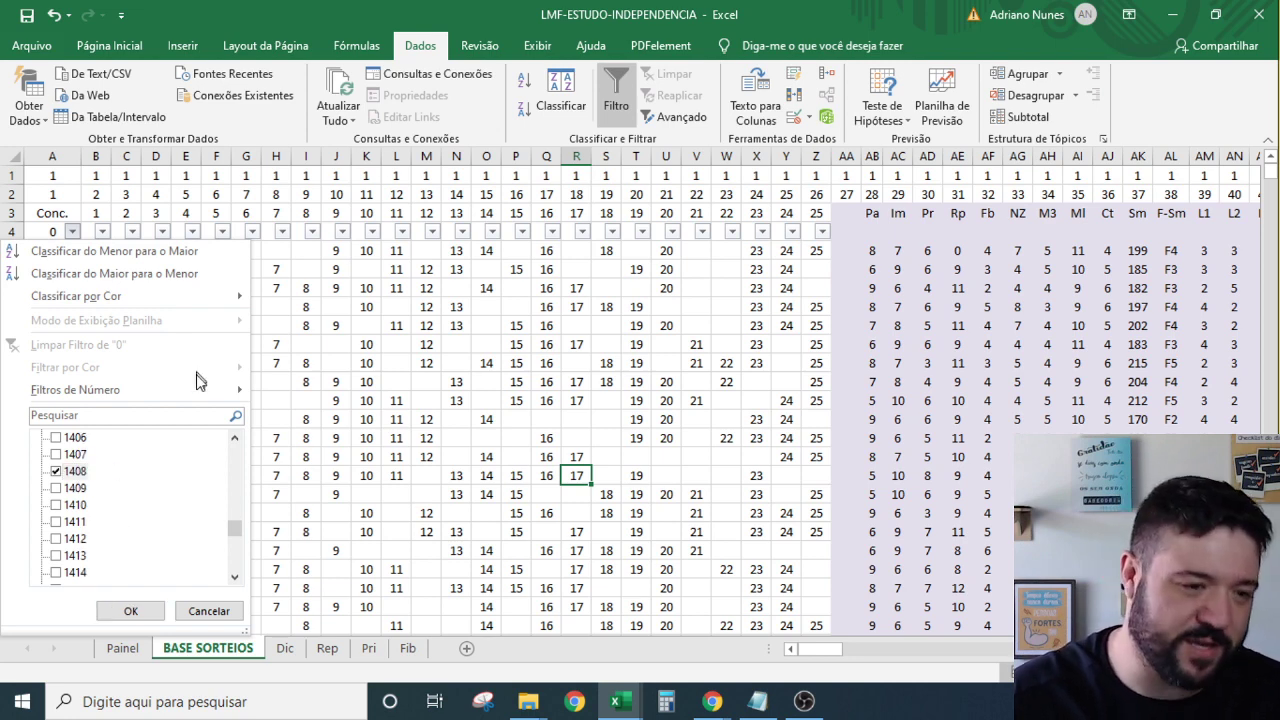
scroll(116, 503, "down", 4)
scroll(123, 482, "down", 20)
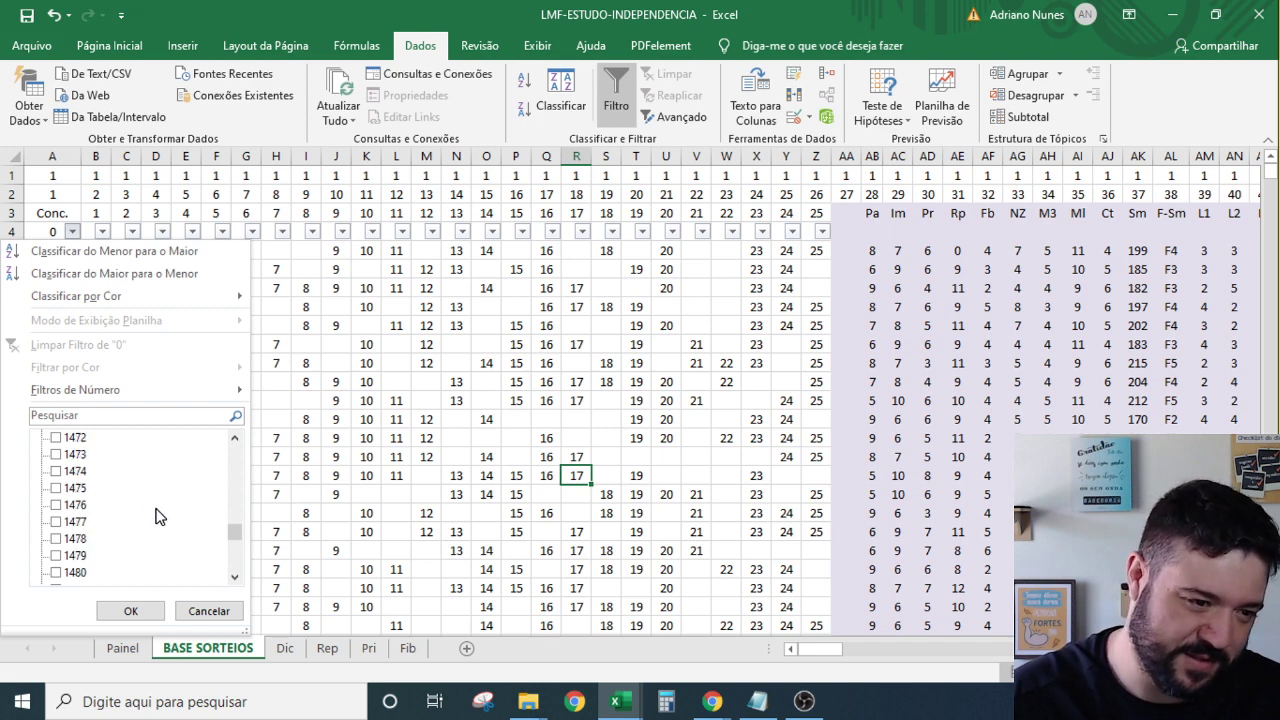
scroll(168, 513, "down", 10)
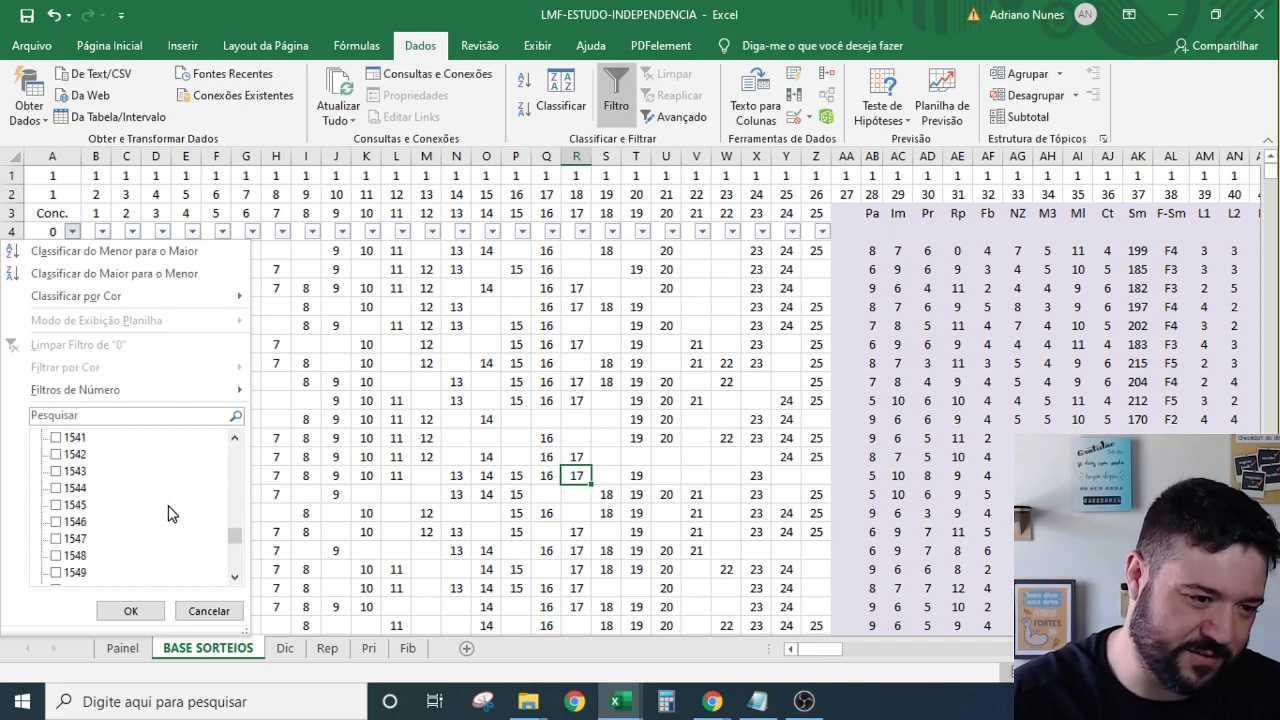
Tick contests 1557 and 1708 in the filter list.
left_click(60, 506)
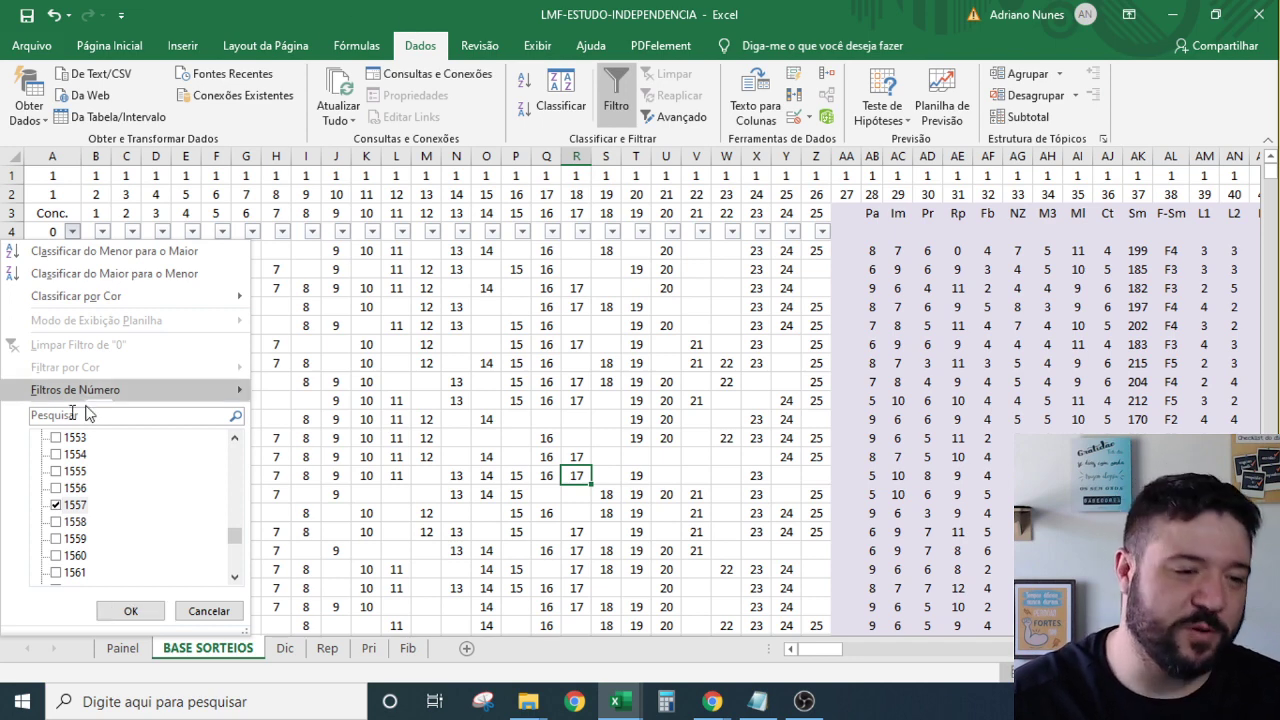
scroll(135, 508, "down", 20)
scroll(152, 495, "down", 20)
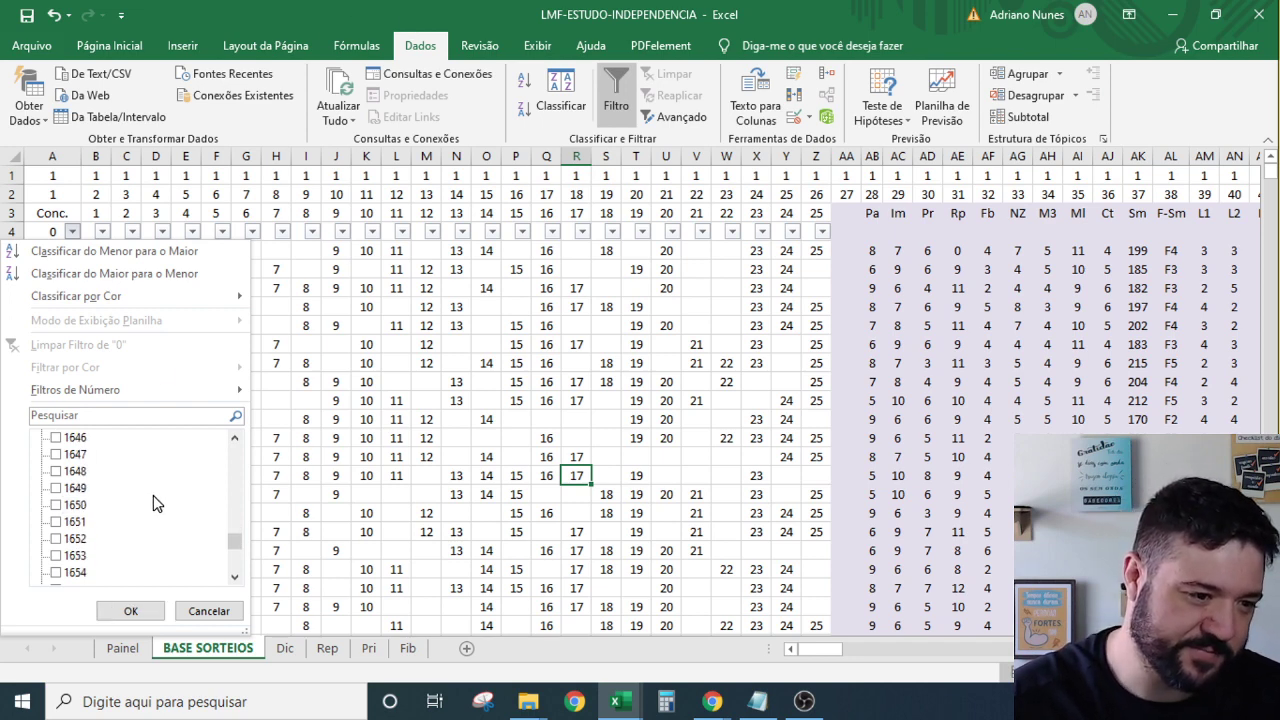
scroll(140, 511, "up", 6)
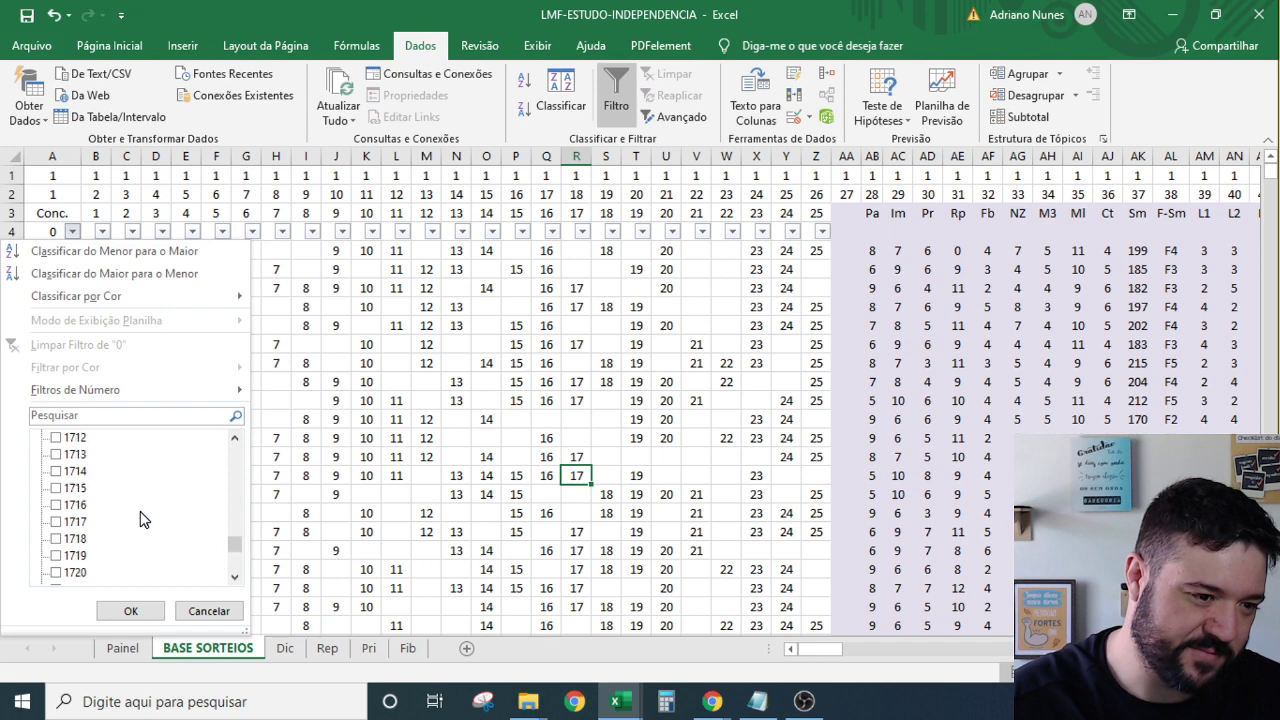
left_click(82, 474)
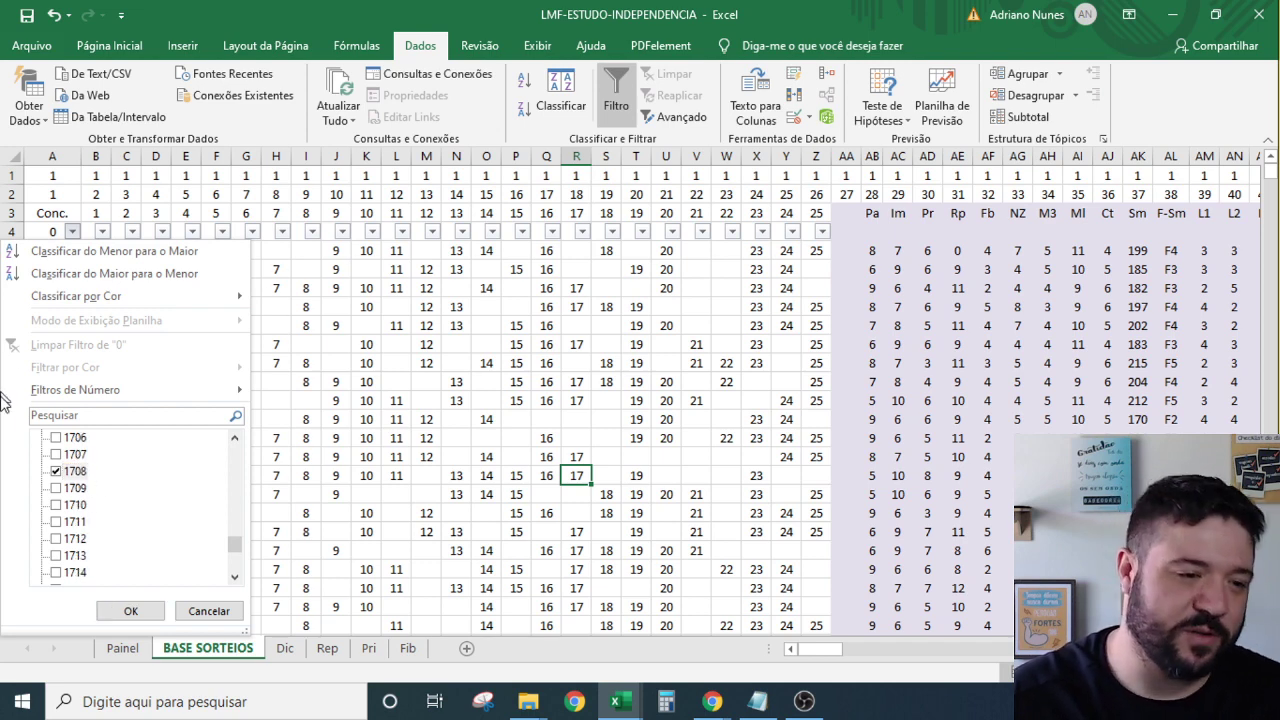
Tick contest 2029 and apply the filter, leaving nine draws from 800 to 2029.
scroll(150, 500, "down", 6)
scroll(150, 500, "down", 20)
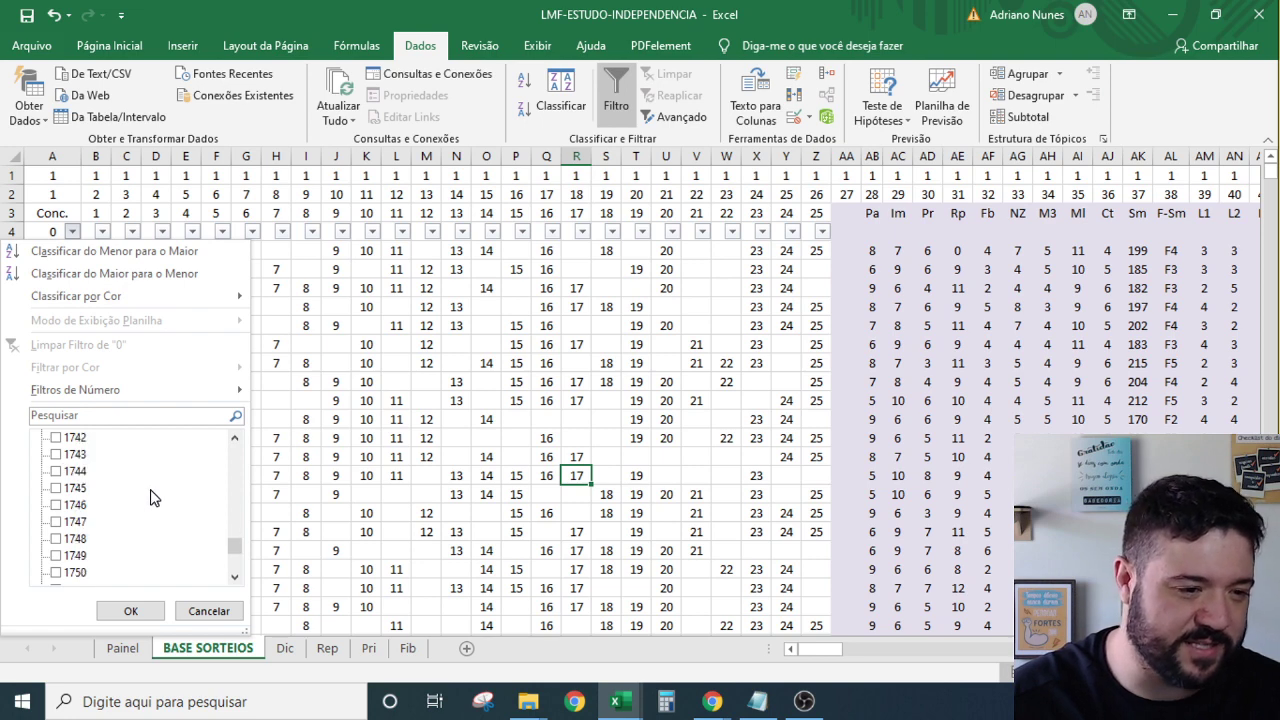
scroll(153, 497, "down", 10)
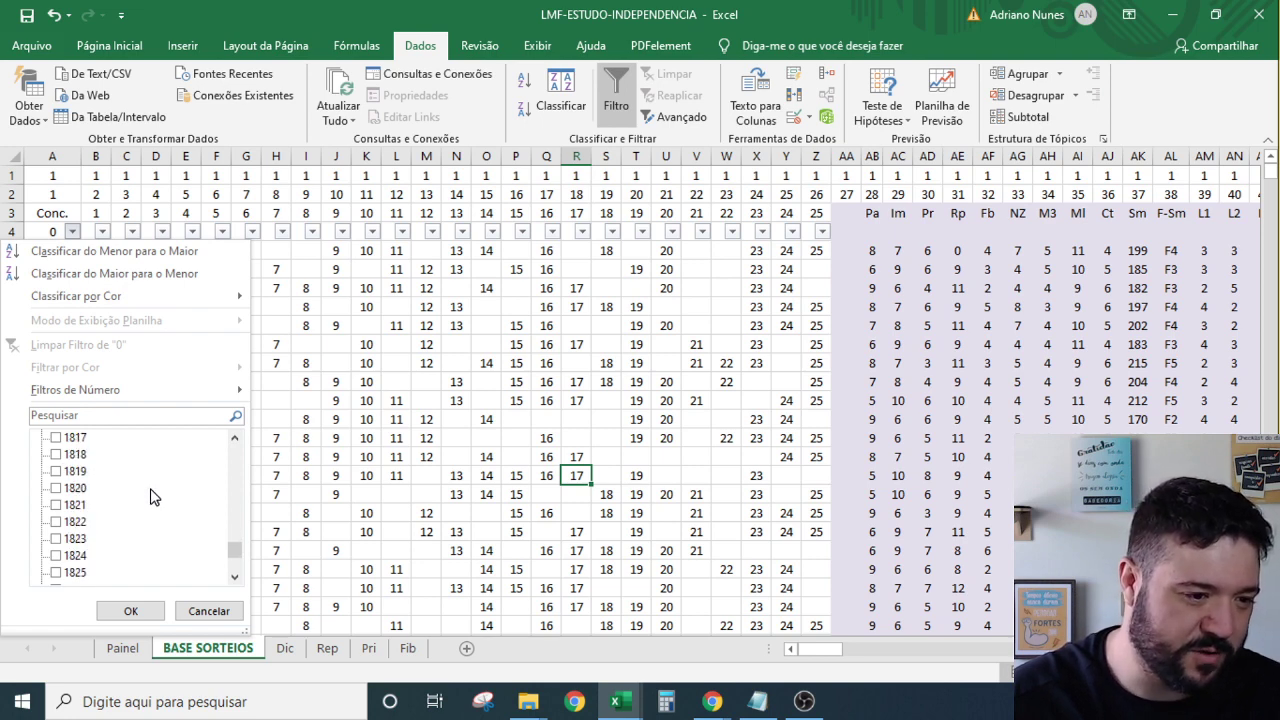
scroll(153, 497, "down", 2)
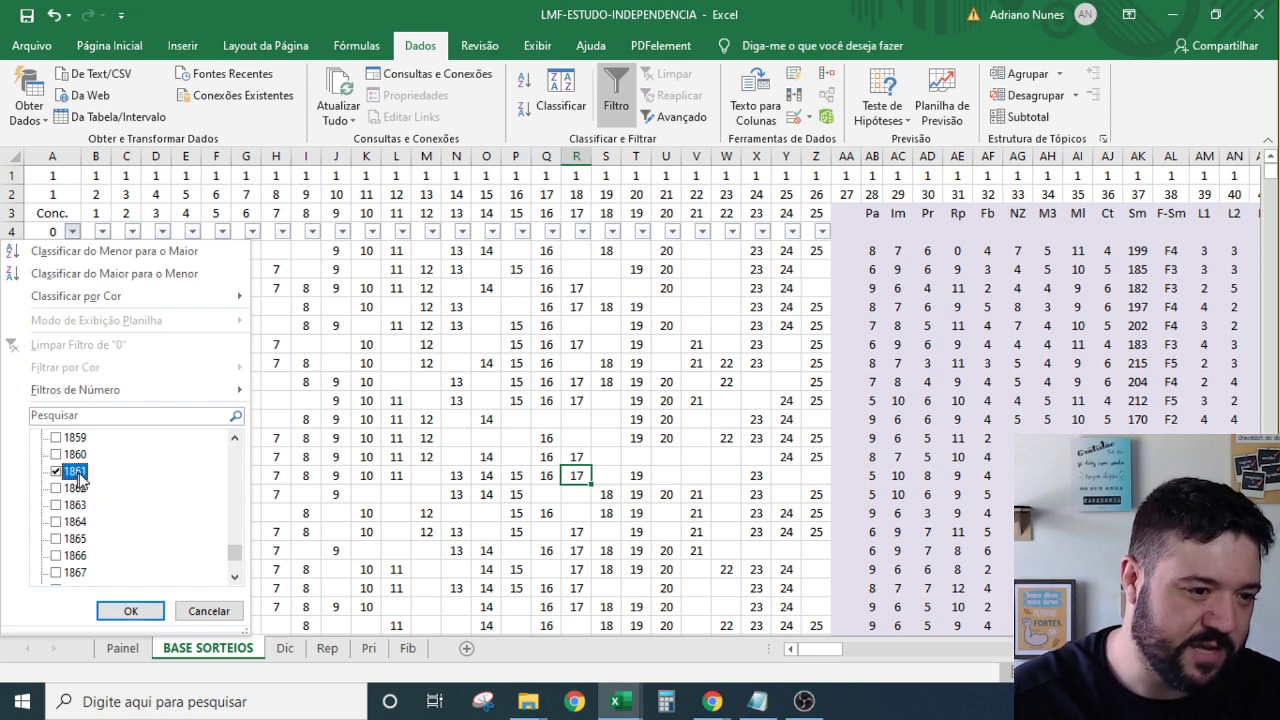
scroll(128, 490, "down", 20)
scroll(140, 510, "down", 20)
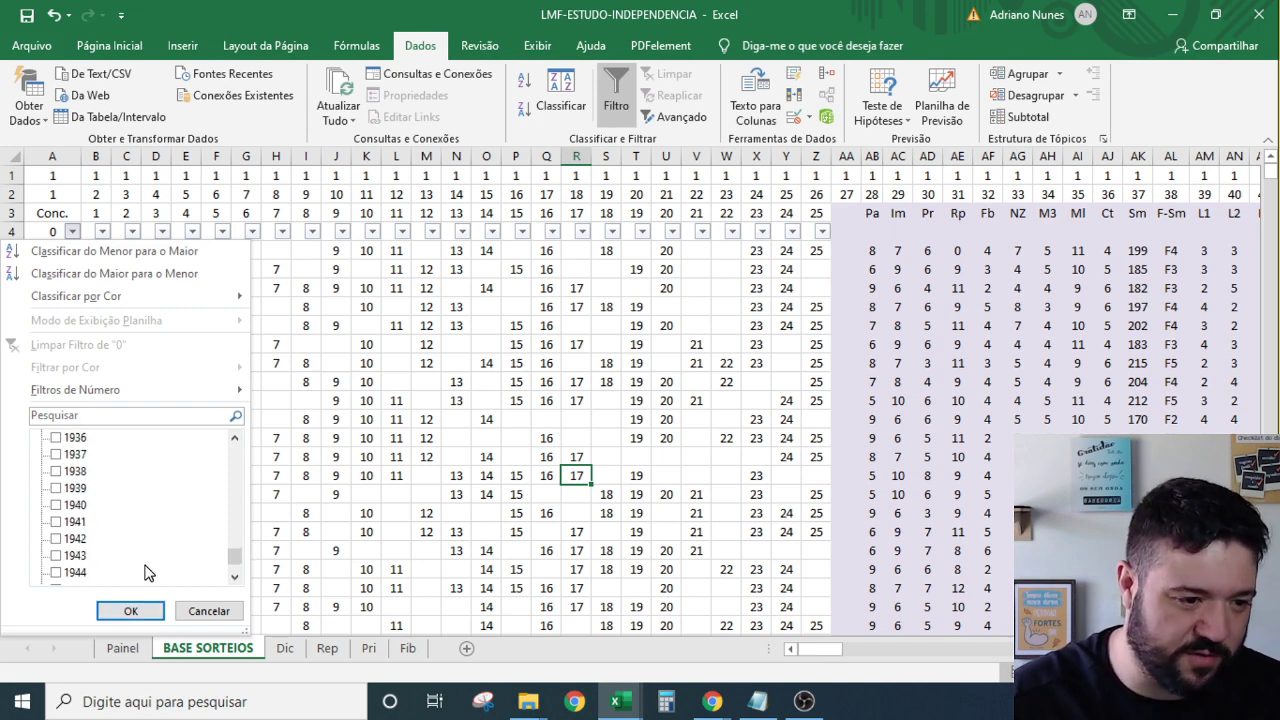
scroll(153, 538, "down", 11)
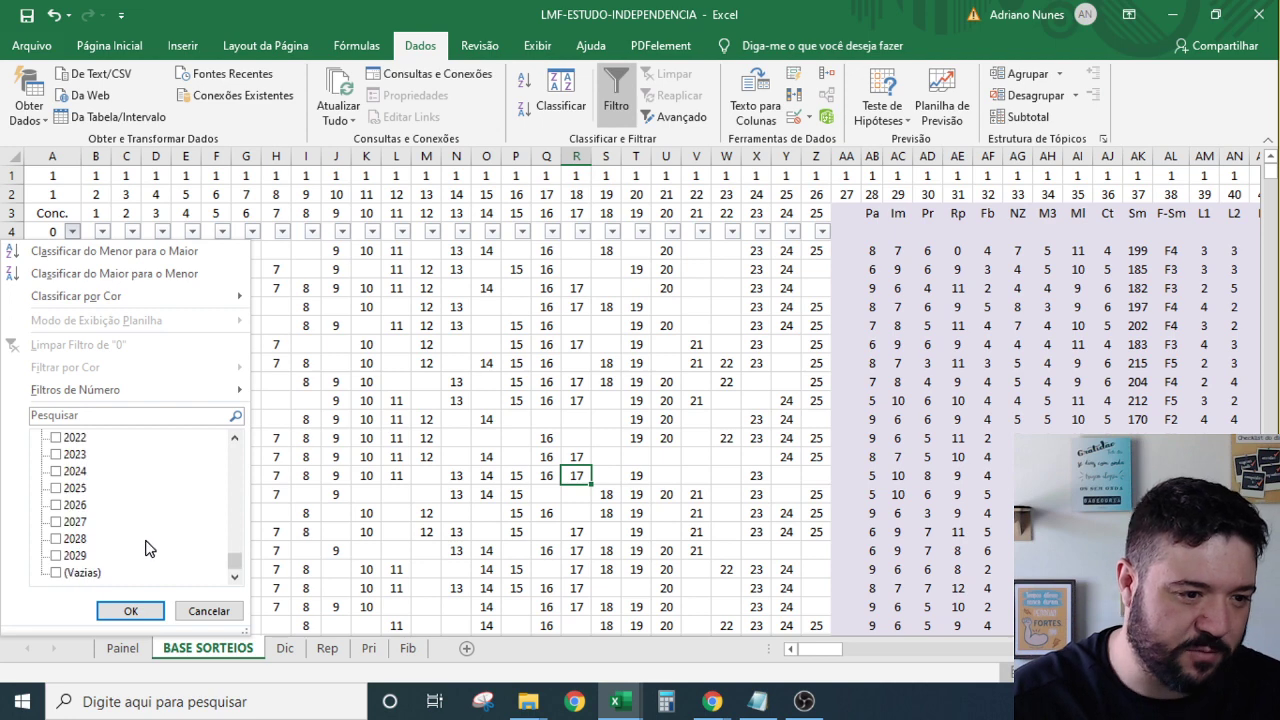
left_click(60, 556)
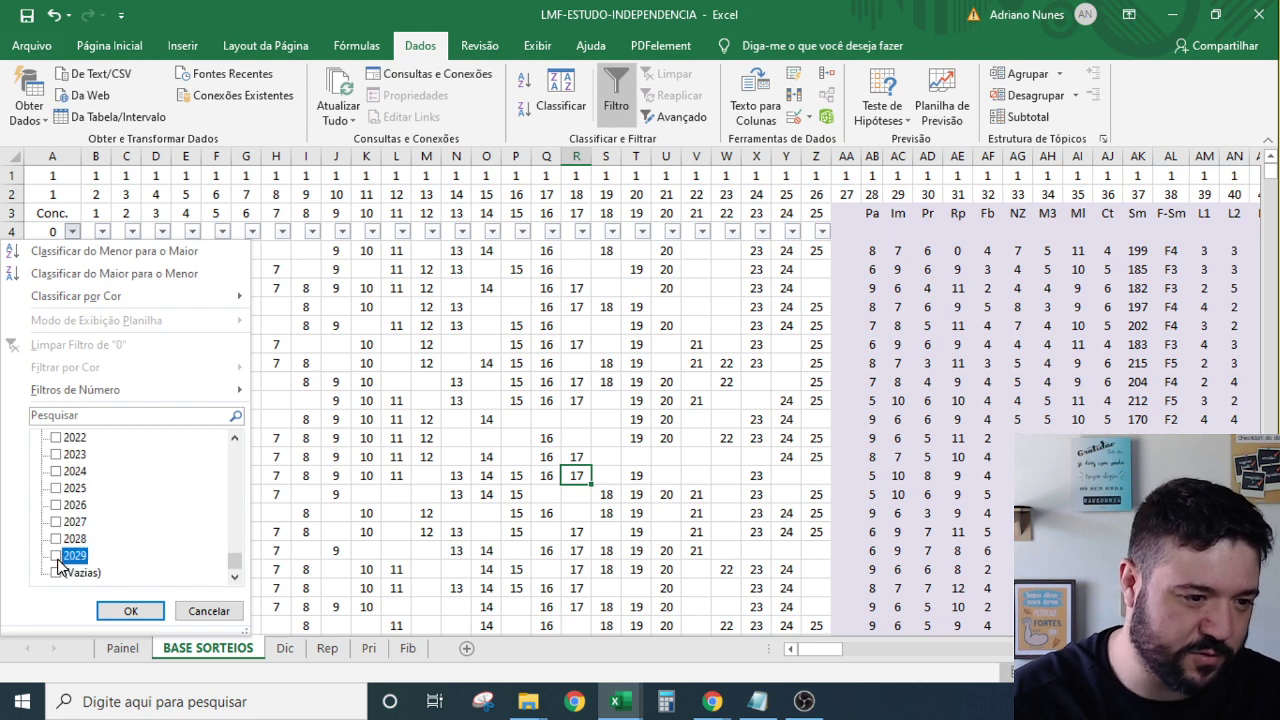
left_click(128, 610)
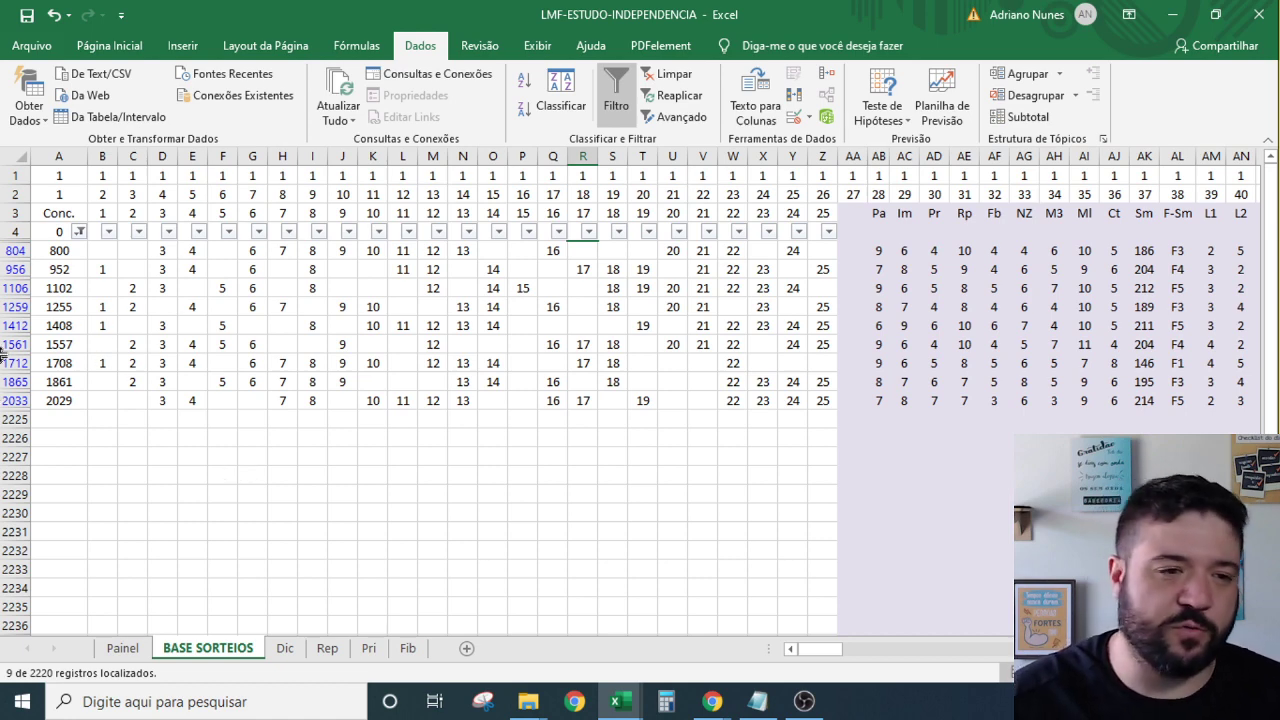
Copy the filtered draw rows A804:Z2033.
left_click_drag(94, 250, 822, 400)
left_click_drag(45, 250, 822, 400)
key("ctrl+n")
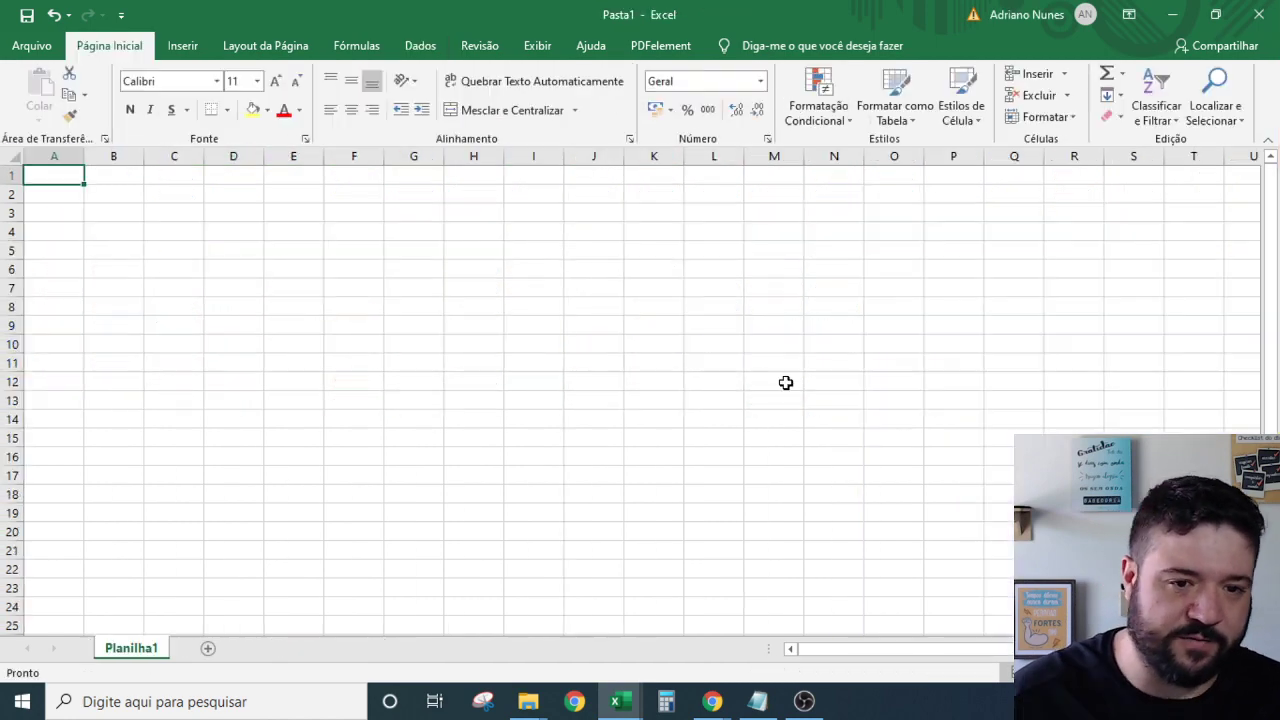
key("ctrl+w")
left_click_drag(78, 247, 828, 393)
key("ctrl+c")
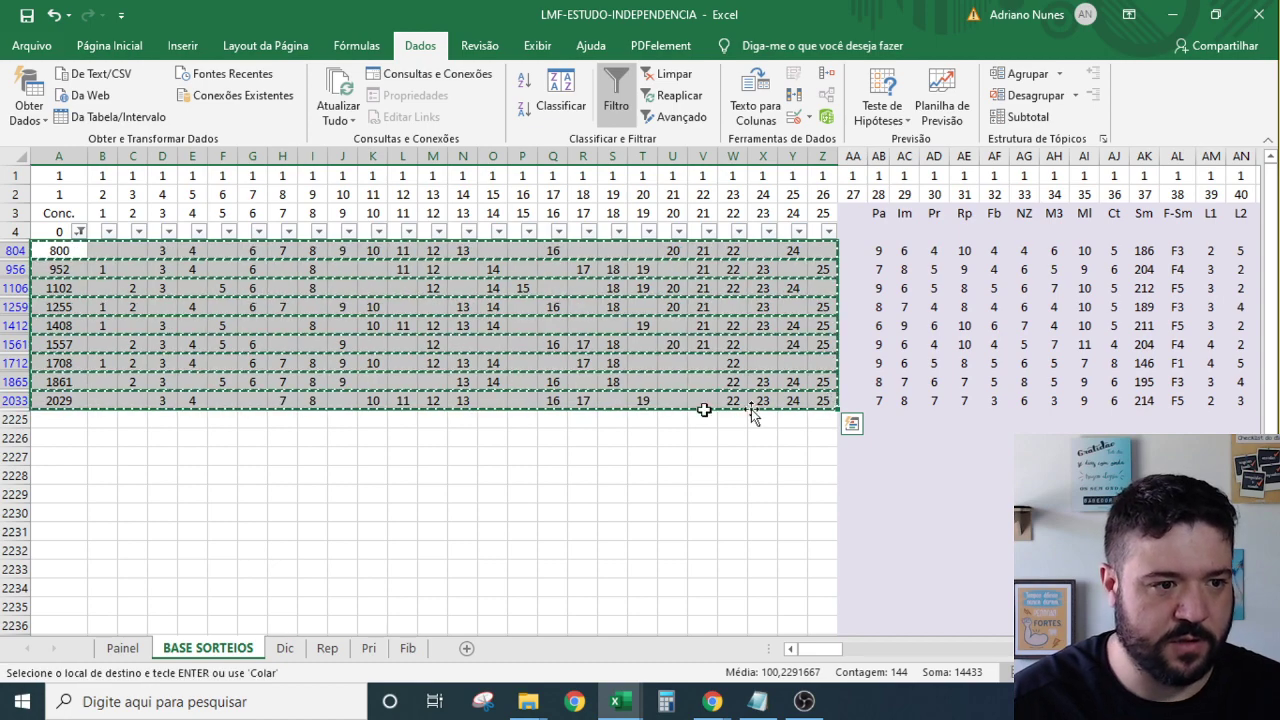
Paste the copied draws into cell A1 of a new workbook, Pasta1.
key("ctrl+n")
right_click(54, 172)
left_click(114, 258)
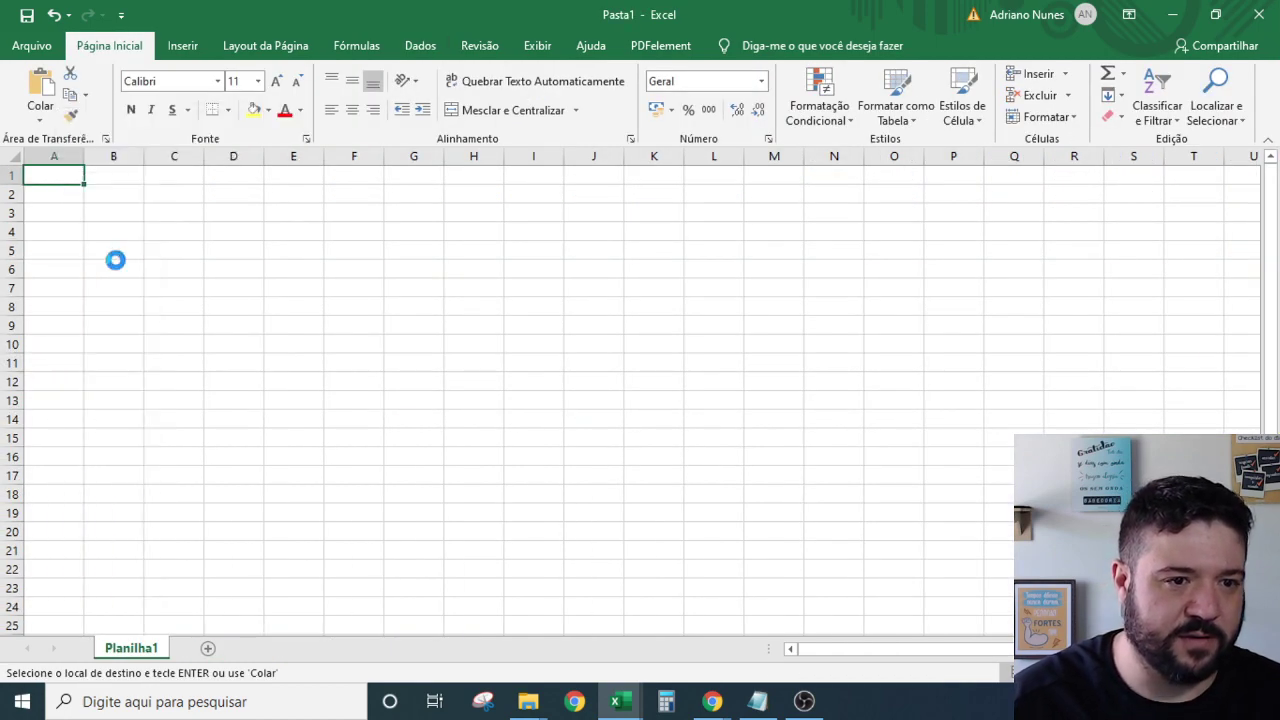
left_click(257, 250)
Auto-fit all column widths in Pasta1 to their contents.
left_click(8, 154)
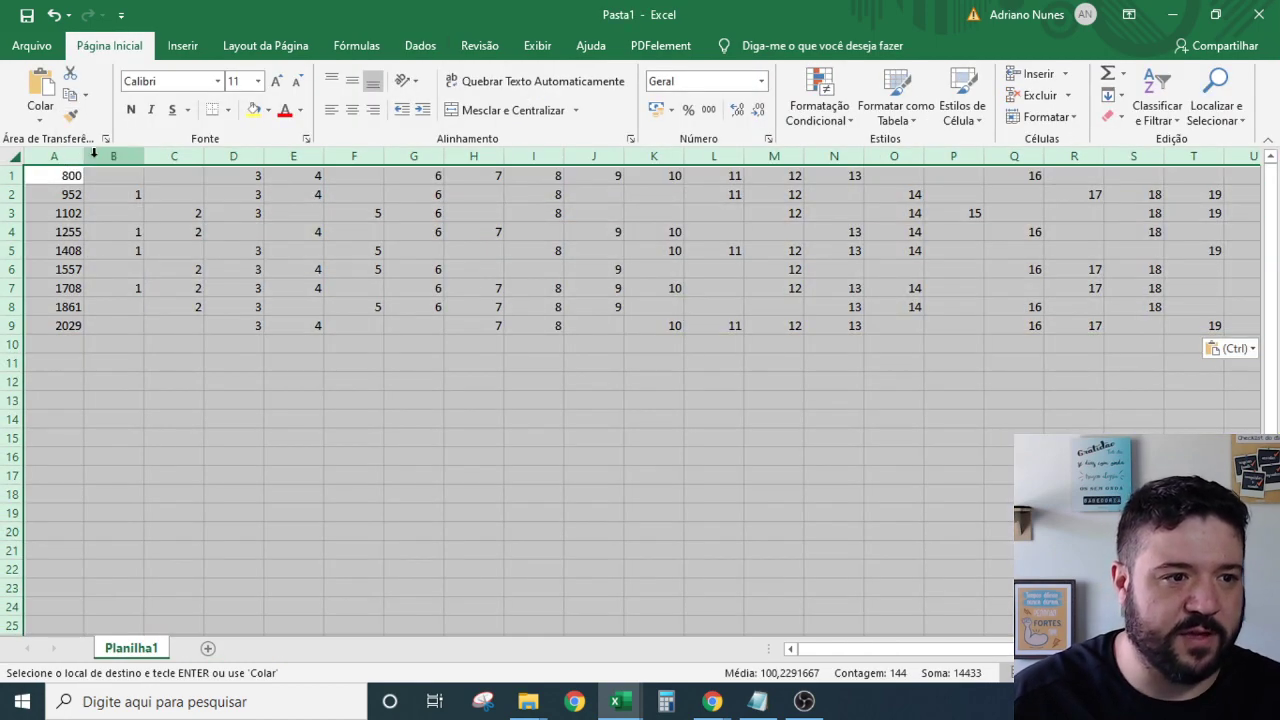
double_click(84, 156)
left_click(177, 231)
In LMF-ESTUDO-INDEPENDENCIA, clear all draw data from A5 down to the last row.
key("alt+Tab")
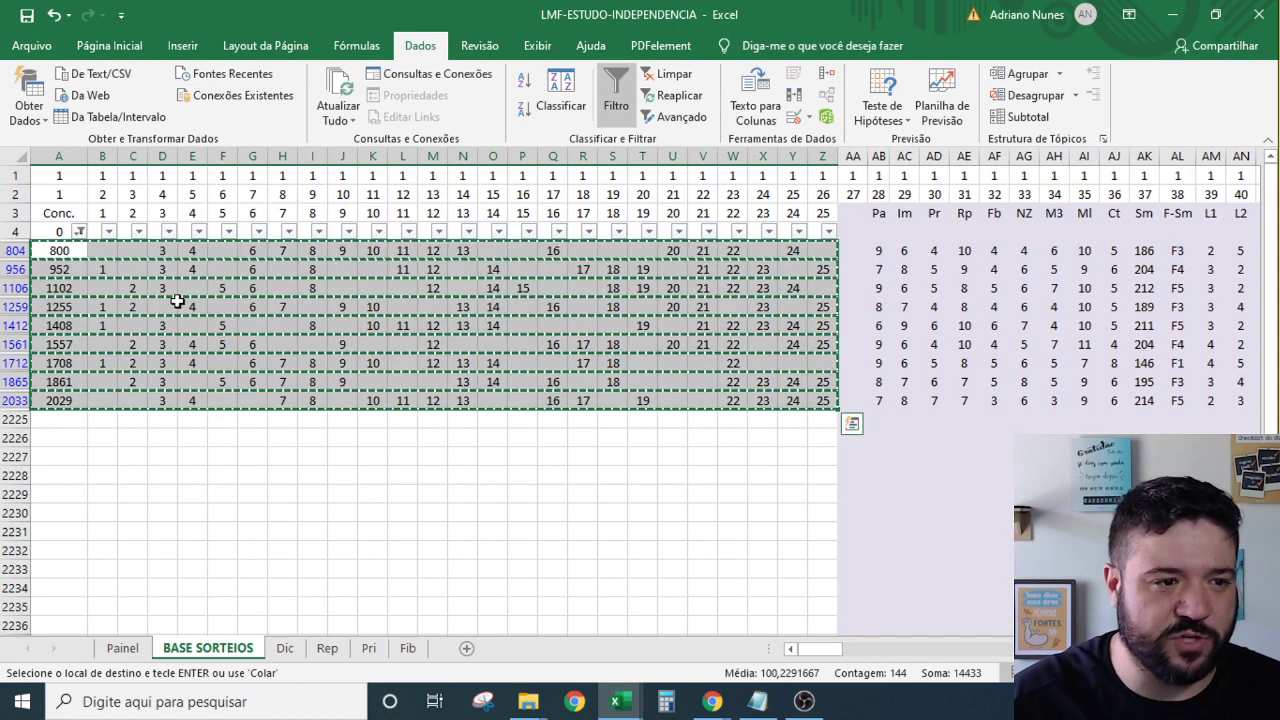
left_click(168, 305)
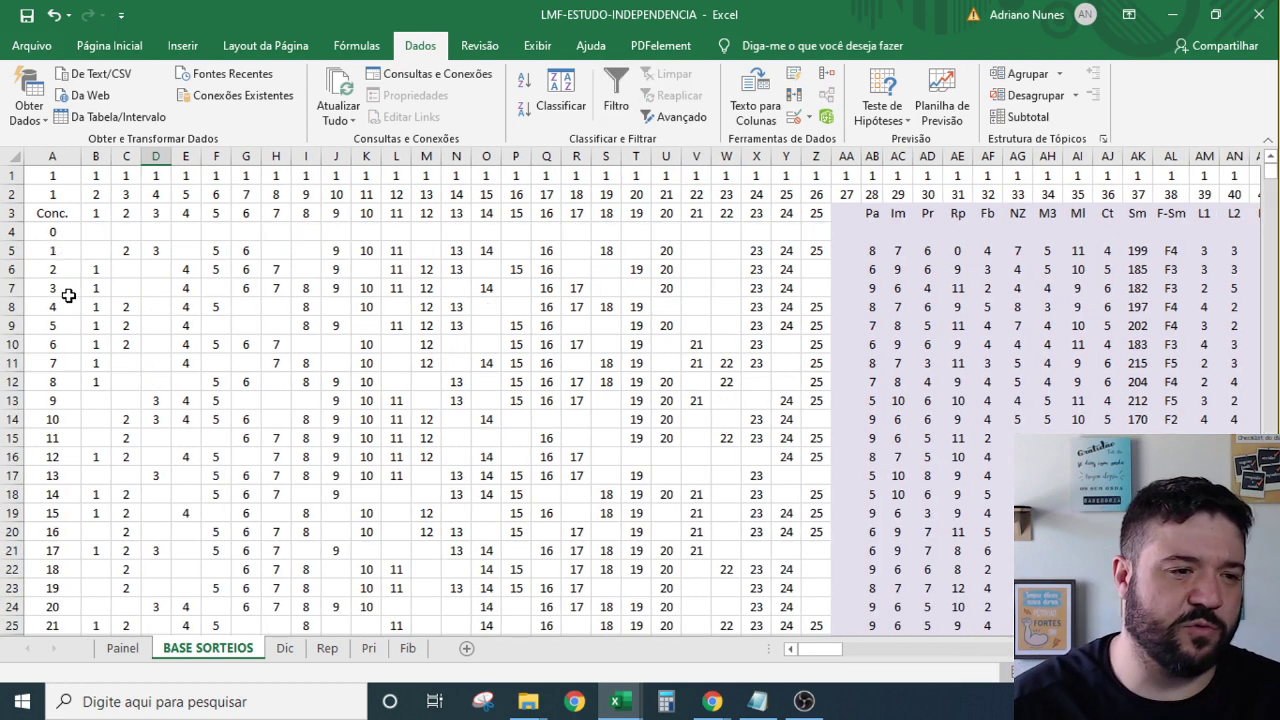
left_click(69, 264)
left_click(80, 244)
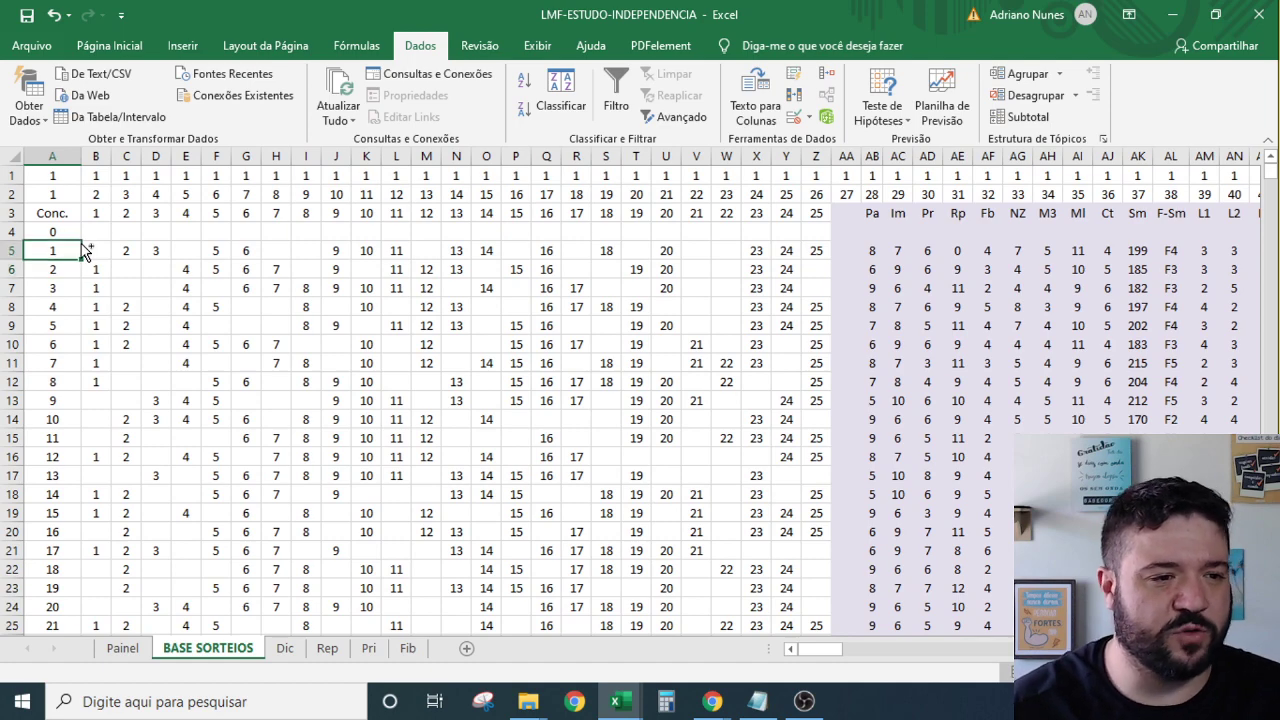
key("ctrl+shift+Down")
key("shift+Right")
key("shift+Right")
key("shift+Right")
key("shift+Right")
key("shift+Right")
key("shift+Right")
key("shift+Right")
key("shift+Right")
key("shift+Right")
key("shift+Right")
key("shift+Right")
key("shift+Right")
key("shift+Right")
key("shift+Right")
key("shift+Right")
key("shift+Right")
key("shift+Right")
key("shift+Right")
key("shift+Right")
key("shift+Right")
key("shift+Right")
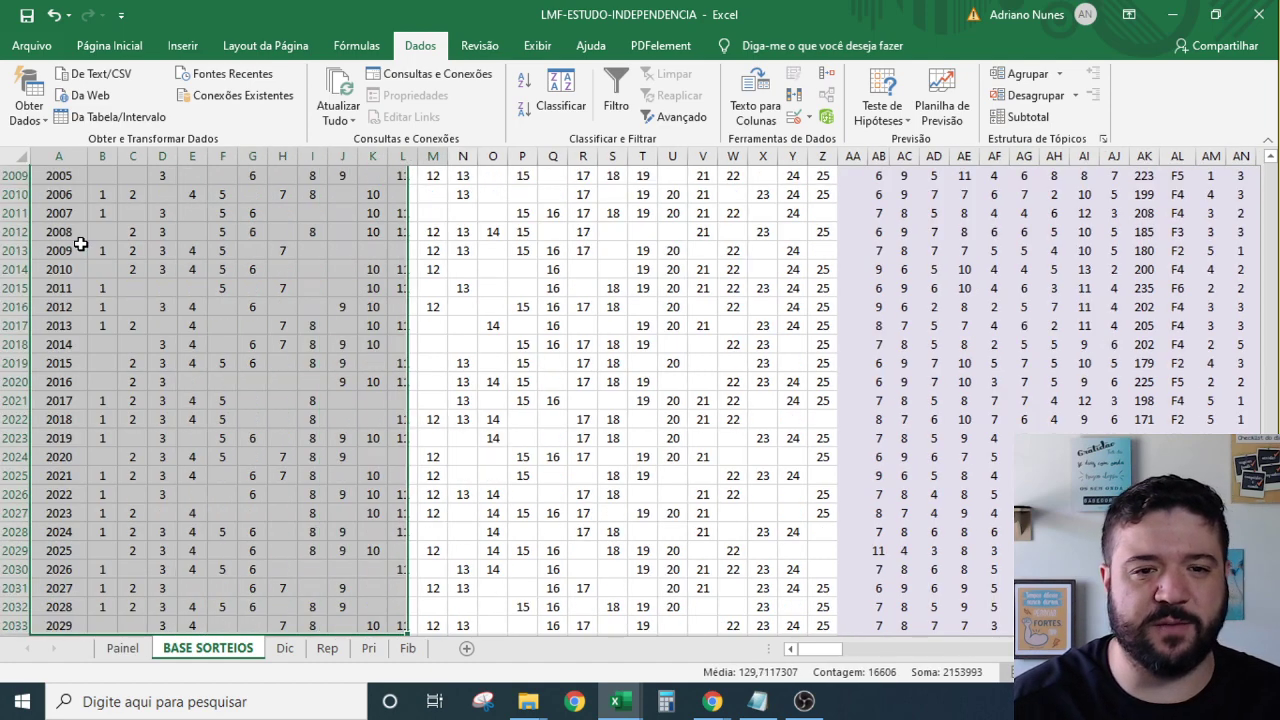
key("Delete")
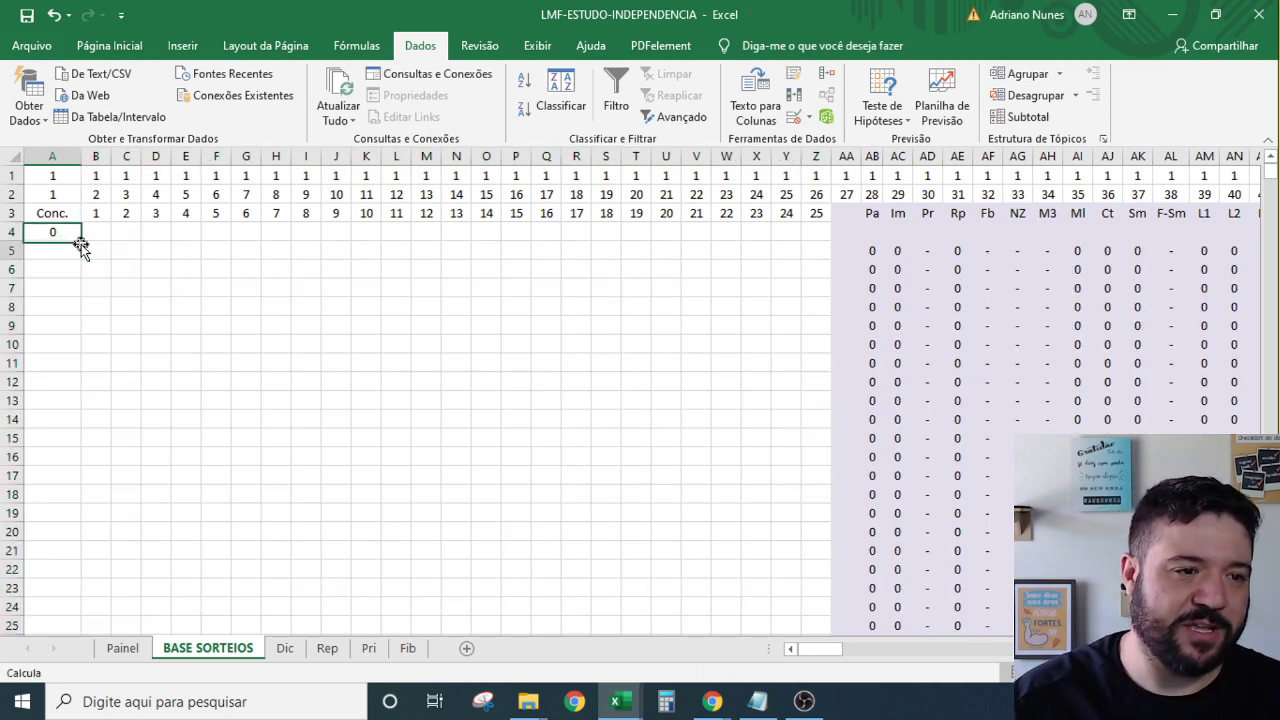
key("alt+Tab")
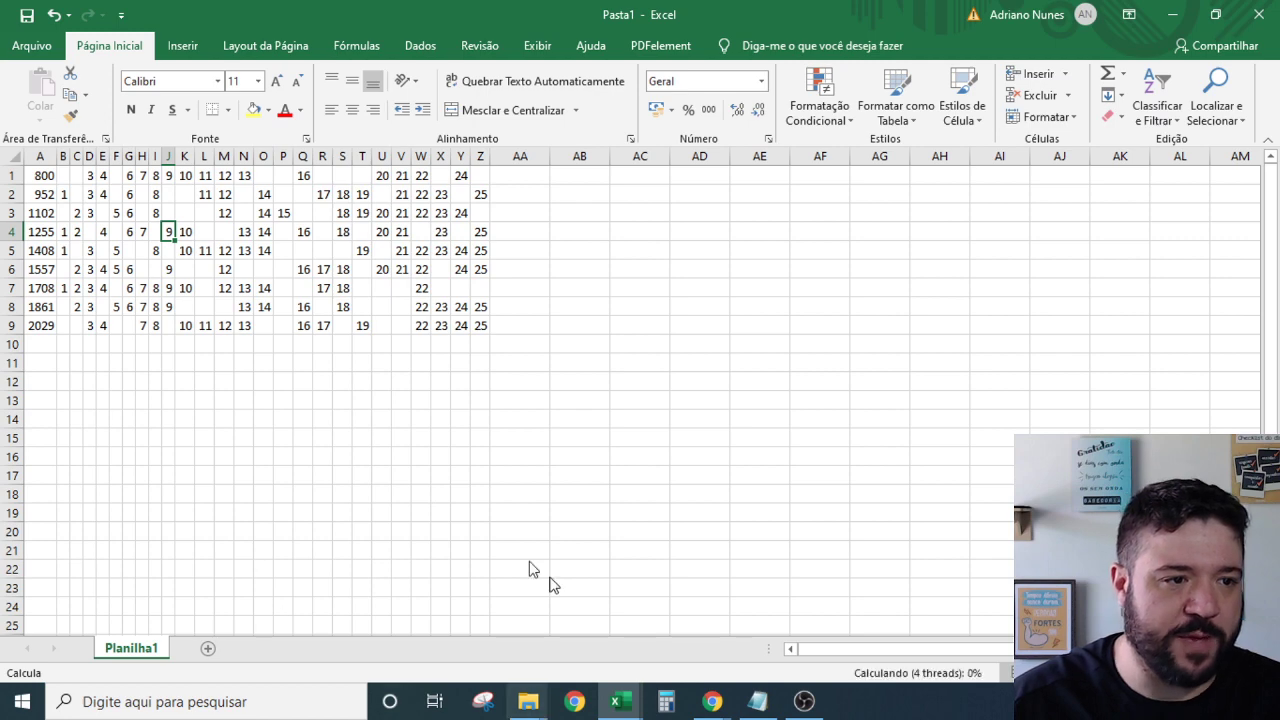
Paste Pasta1's nine draws (A1:Z9) into BASE SORTEIOS at A5 and review the Painel sheet.
left_click(42, 317)
left_click_drag(42, 317, 482, 165)
key("ctrl+c")
key("alt+Tab")
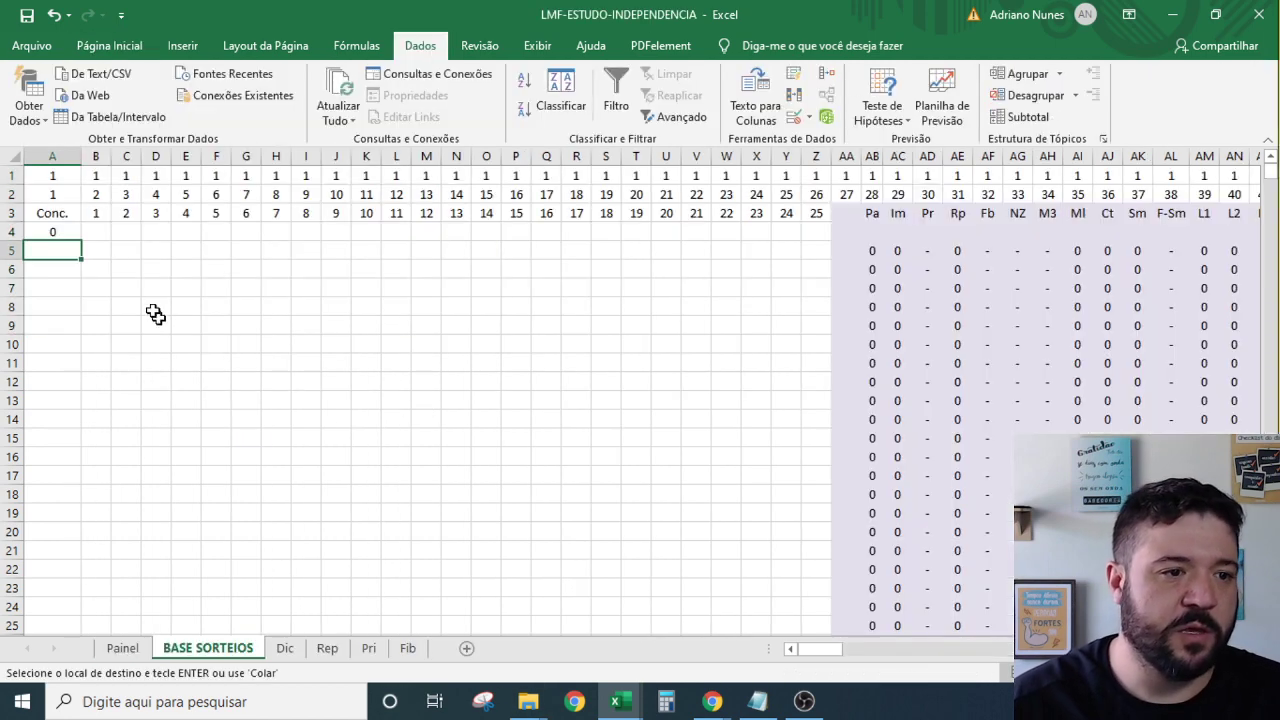
right_click(58, 249)
left_click(126, 334)
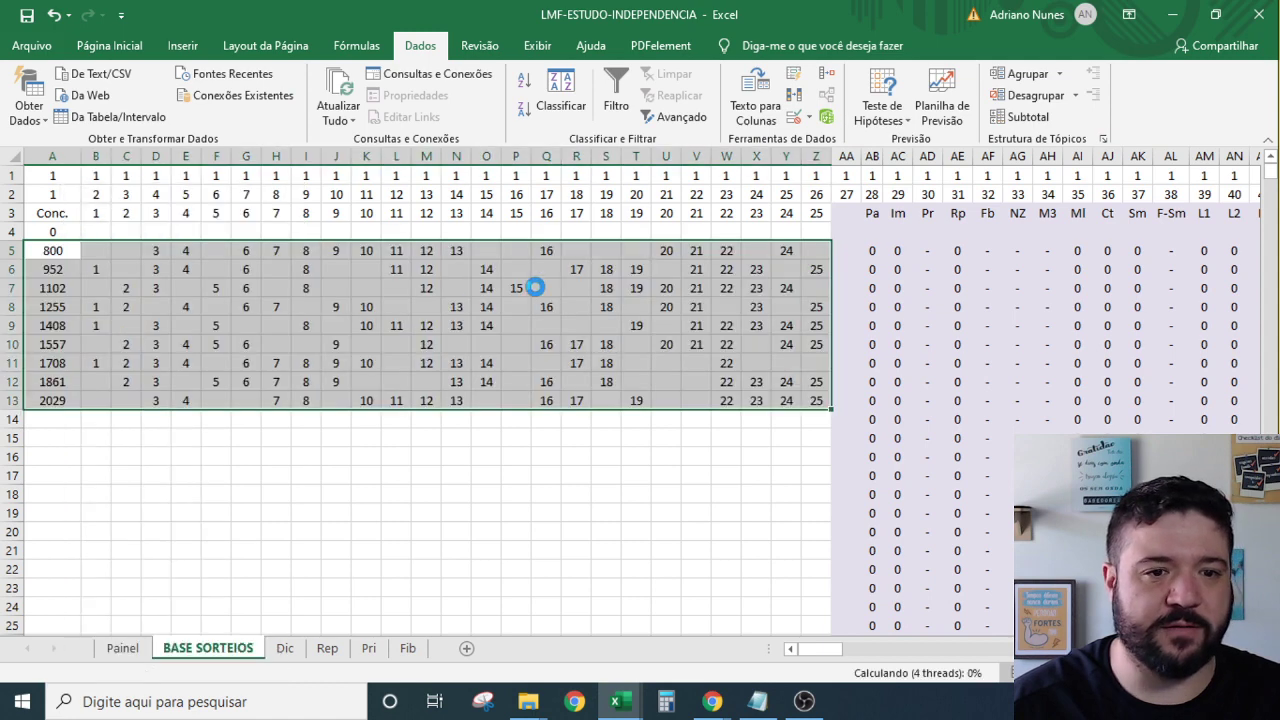
left_click(537, 287)
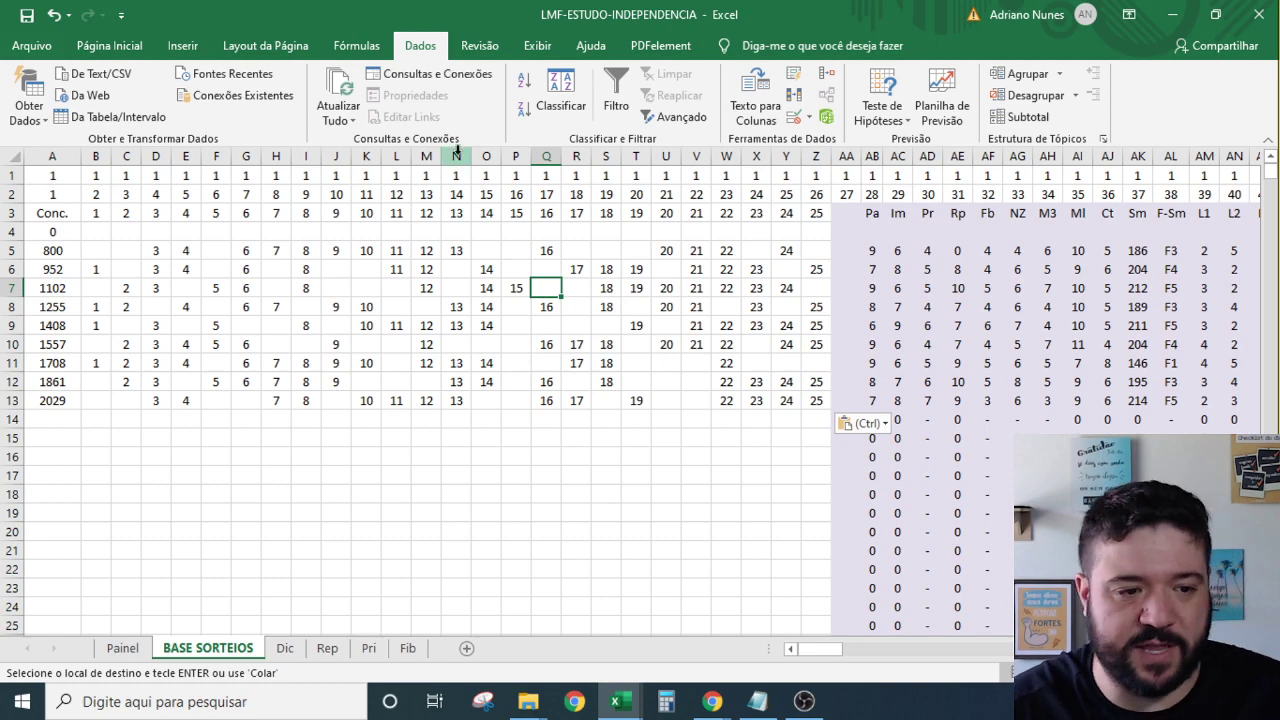
left_click(122, 648)
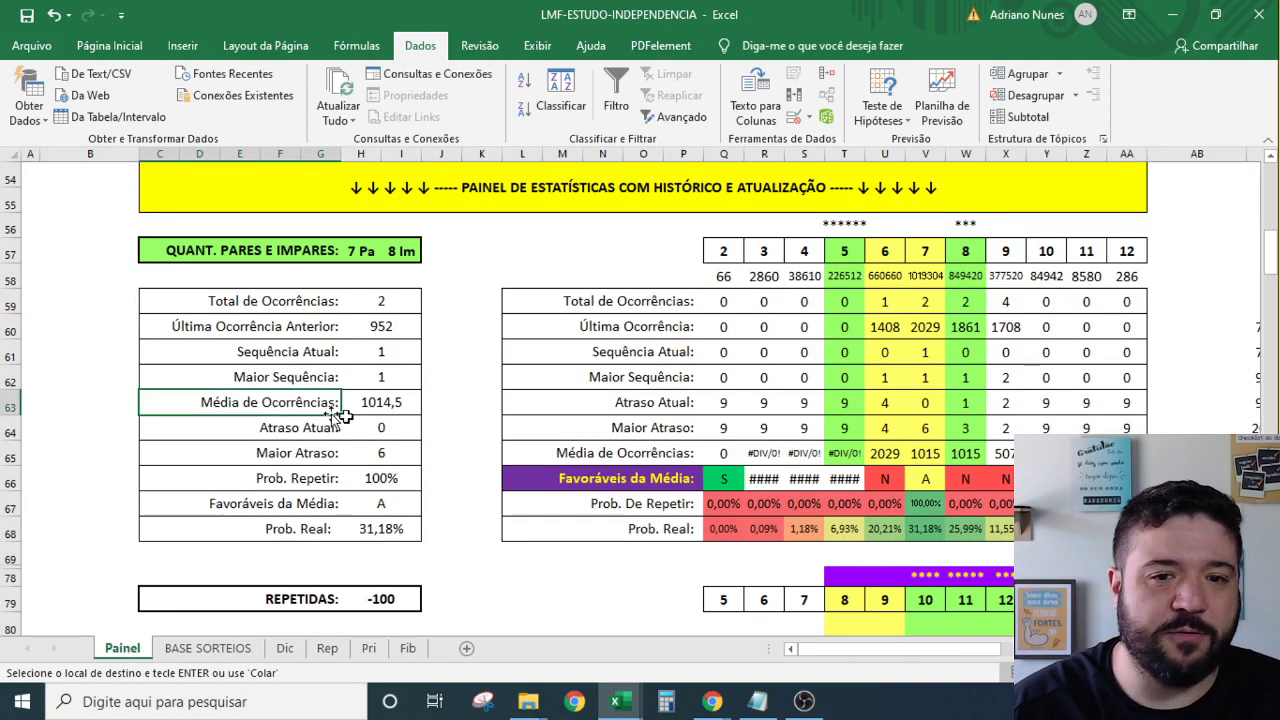
scroll(294, 408, "up", 9)
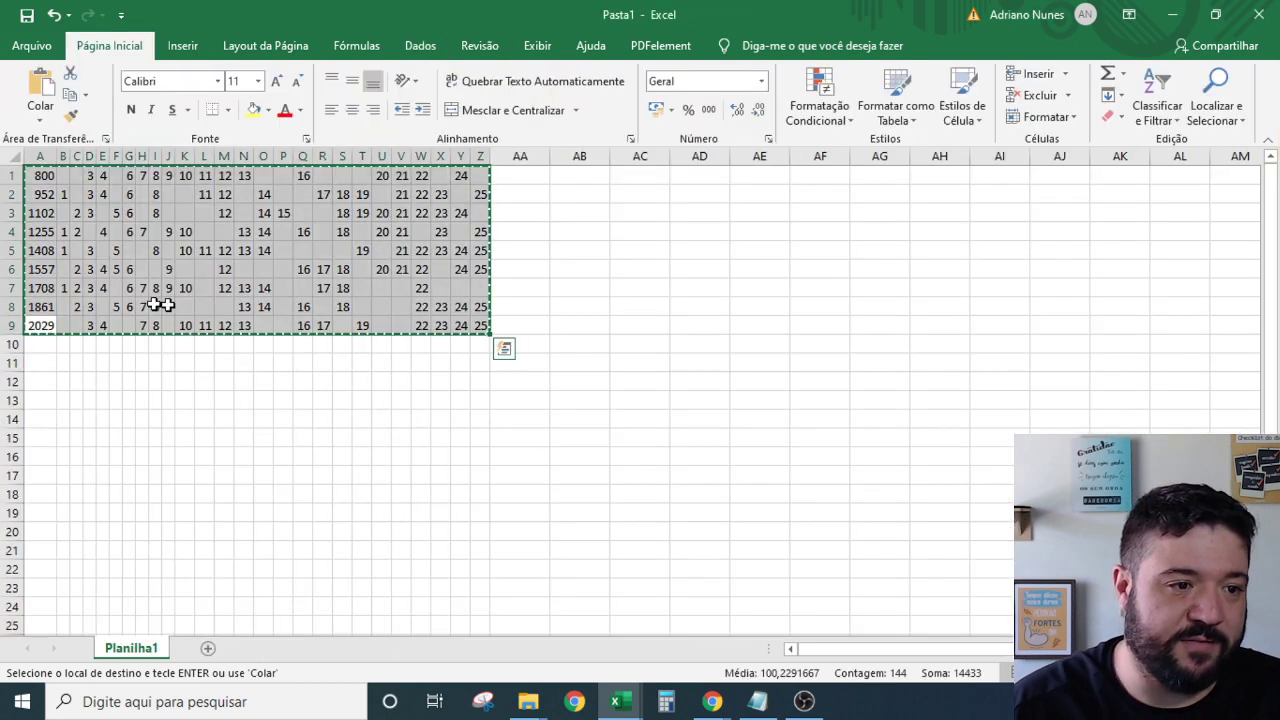
In Pasta1, renumber column A from 29 in A9 up to 21 in A1.
key("alt+Tab")
key("Escape")
left_click(46, 326)
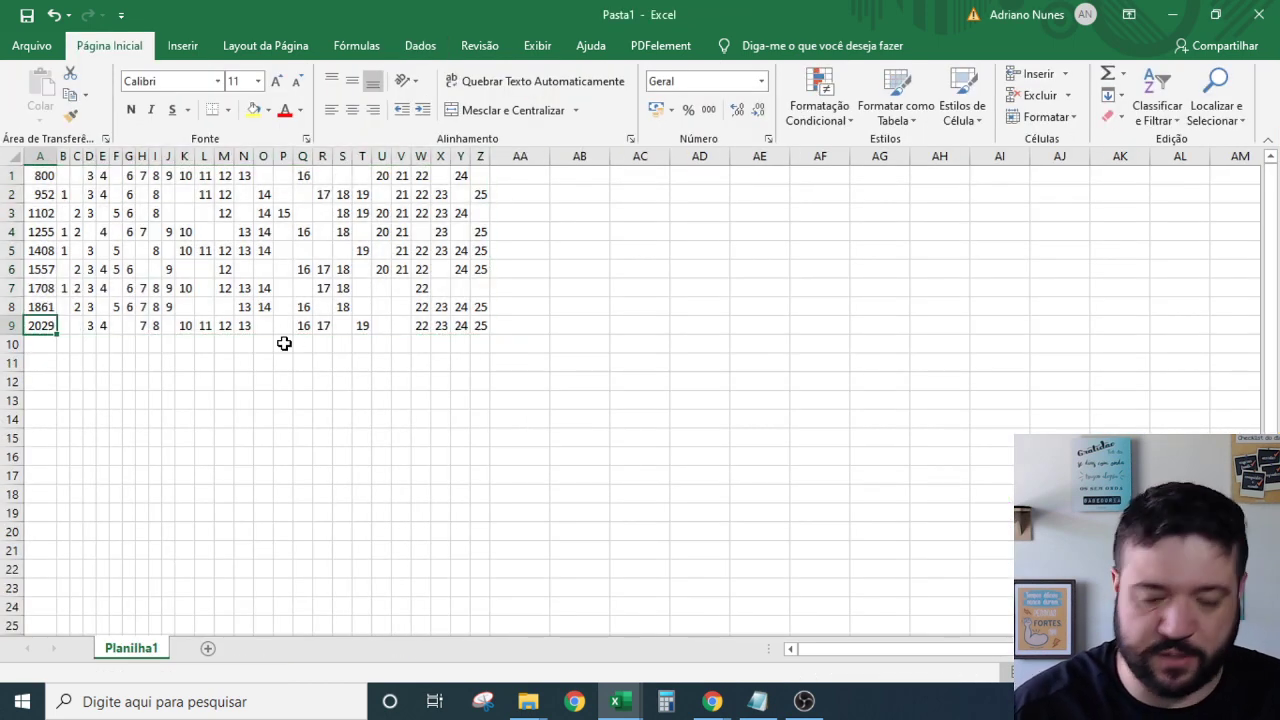
type("29")
key("Up")
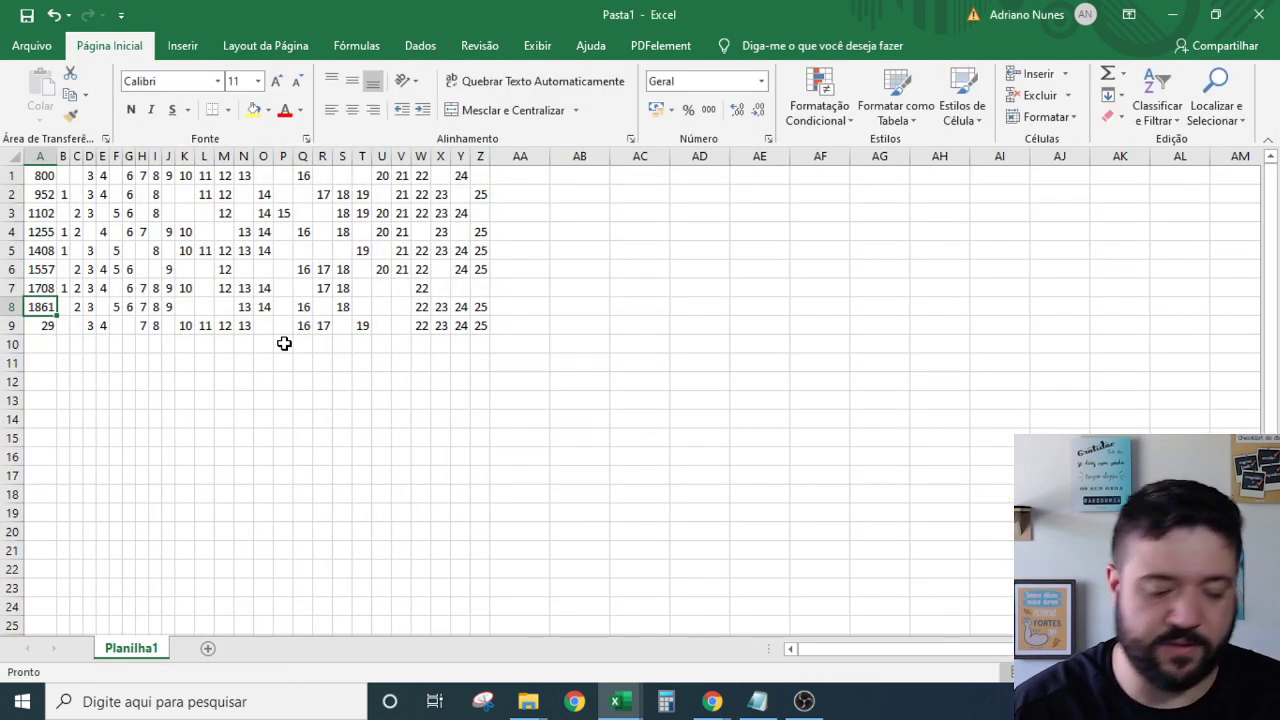
type("28")
key("Up")
type("27")
key("Up")
type("26")
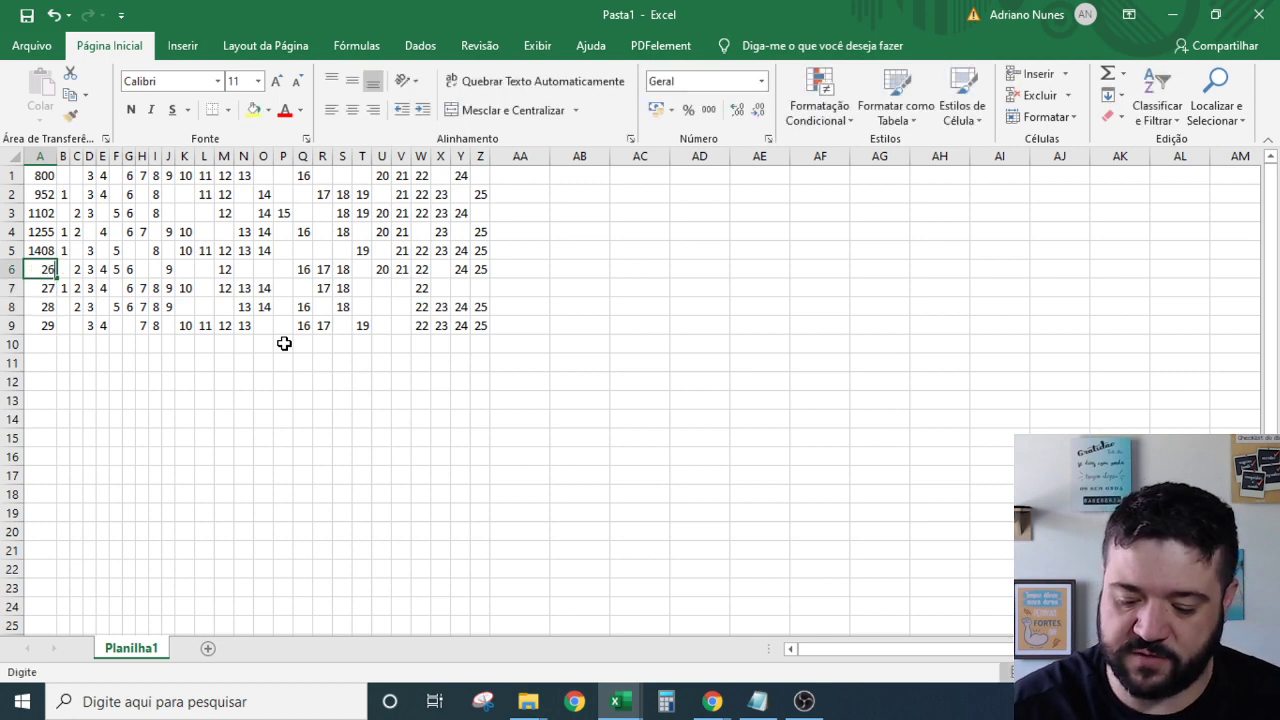
key("Up")
type("25")
key("Up")
type("24")
key("Up")
type("23")
key("Up")
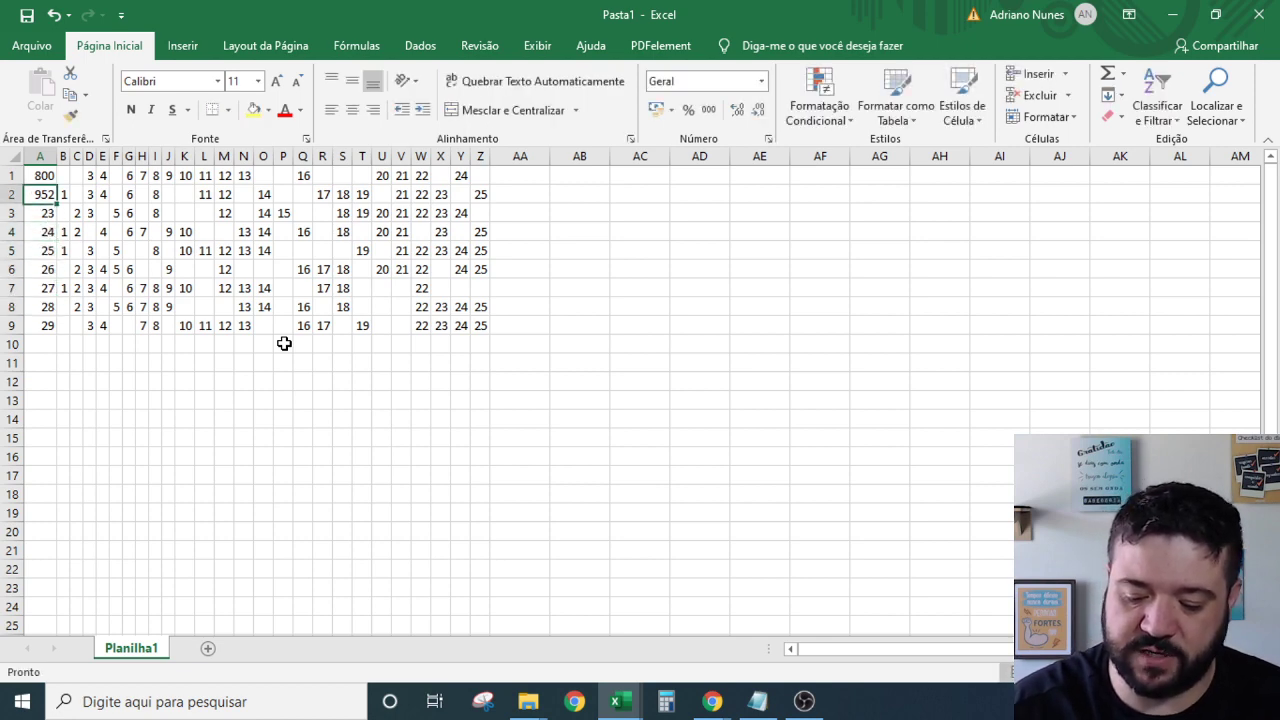
type("22")
key("Up")
type("2")
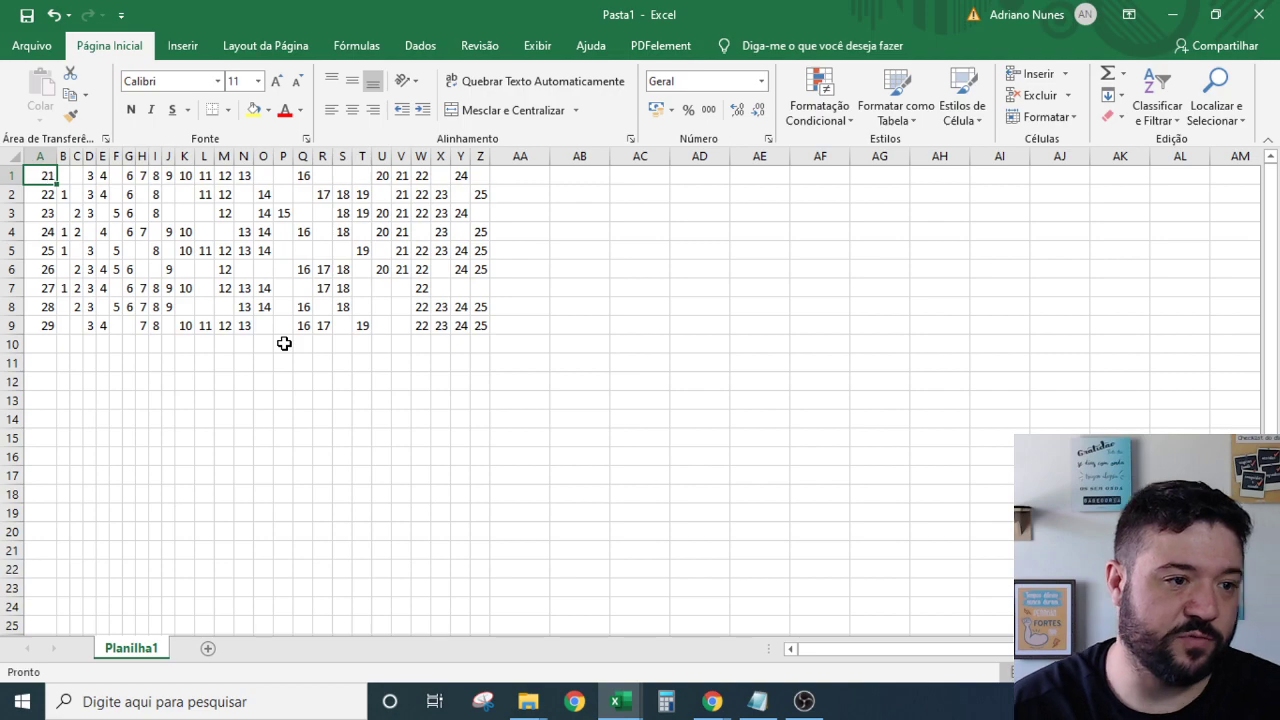
Copy the new contest numbers A1:A9 and go to BASE SORTEIOS in LMF-ESTUDO-INDEPENDENCIA.
key("ctrl+shift+Down")
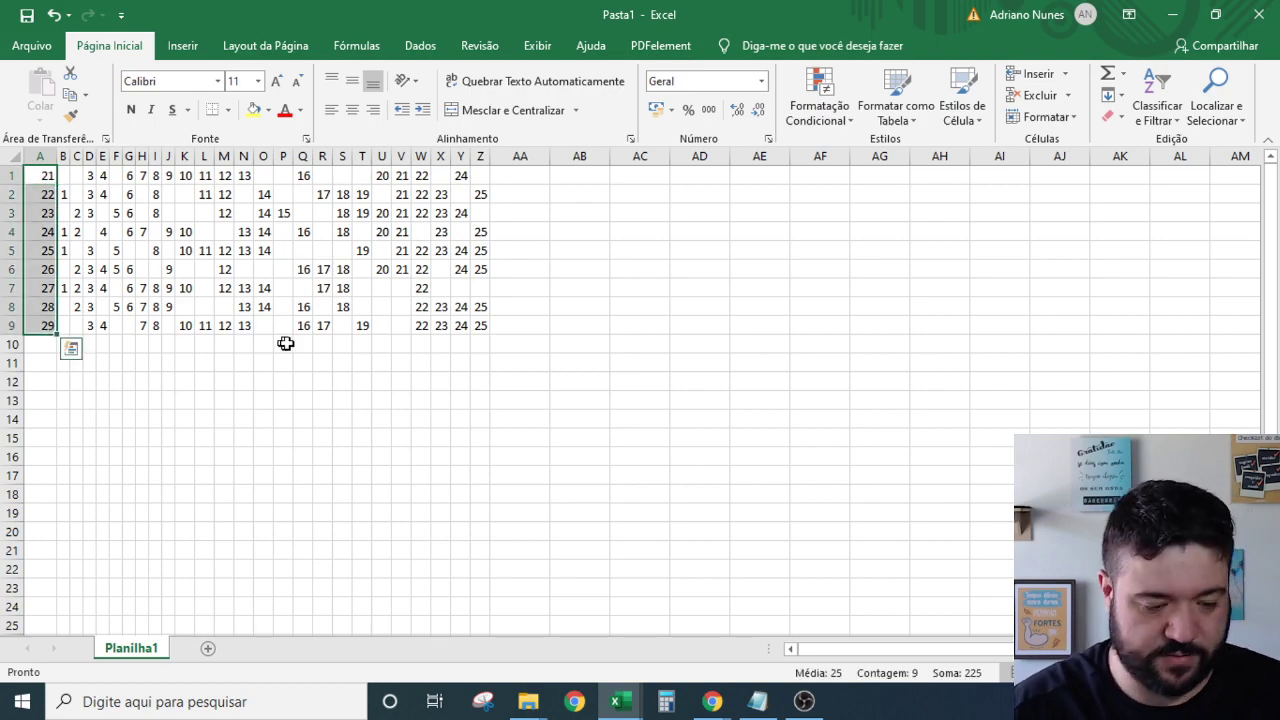
key("ctrl+c")
key("alt+Tab")
left_click(192, 649)
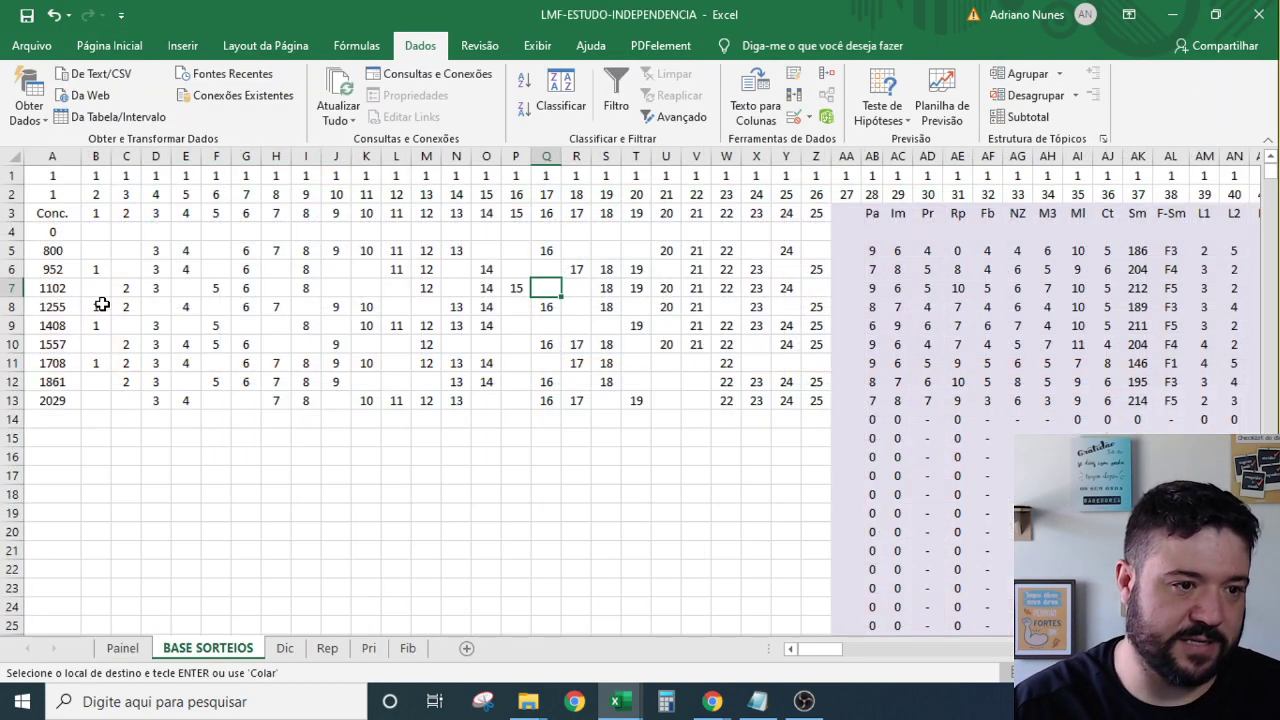
Paste the values 21–29 into BASE SORTEIOS from A5 and check the Painel contest table.
right_click(55, 245)
left_click(123, 331)
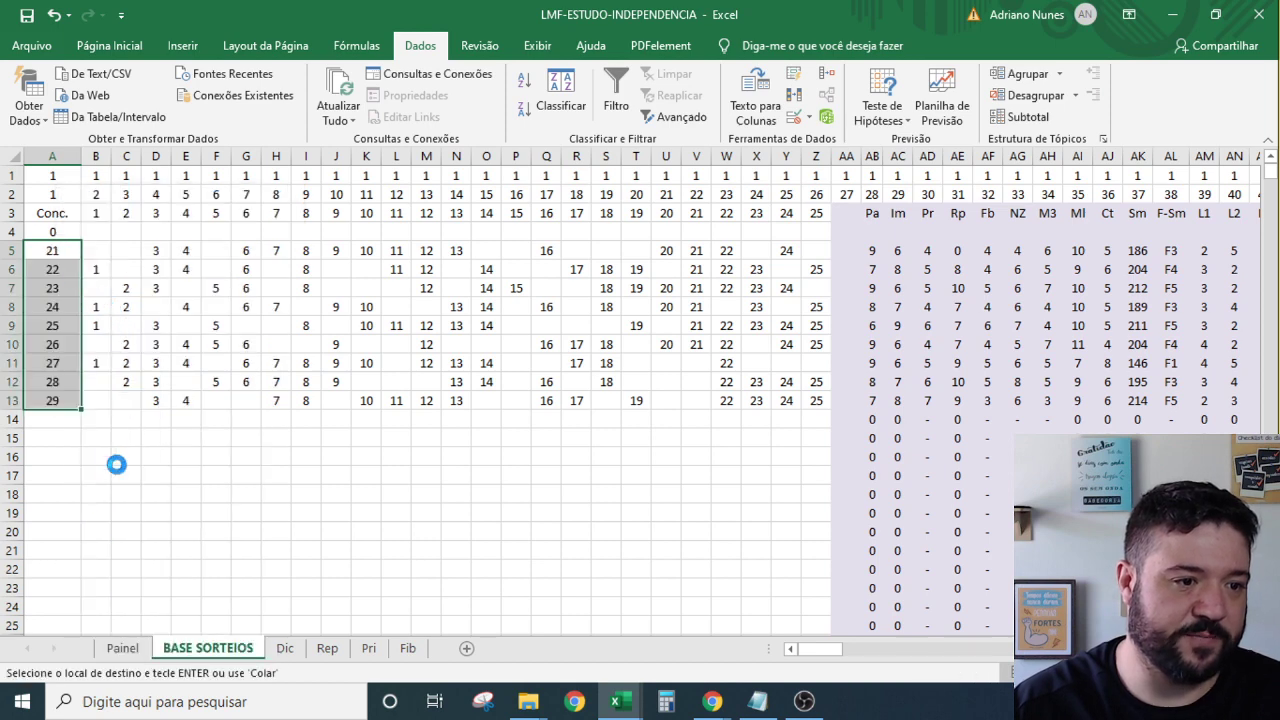
left_click(124, 650)
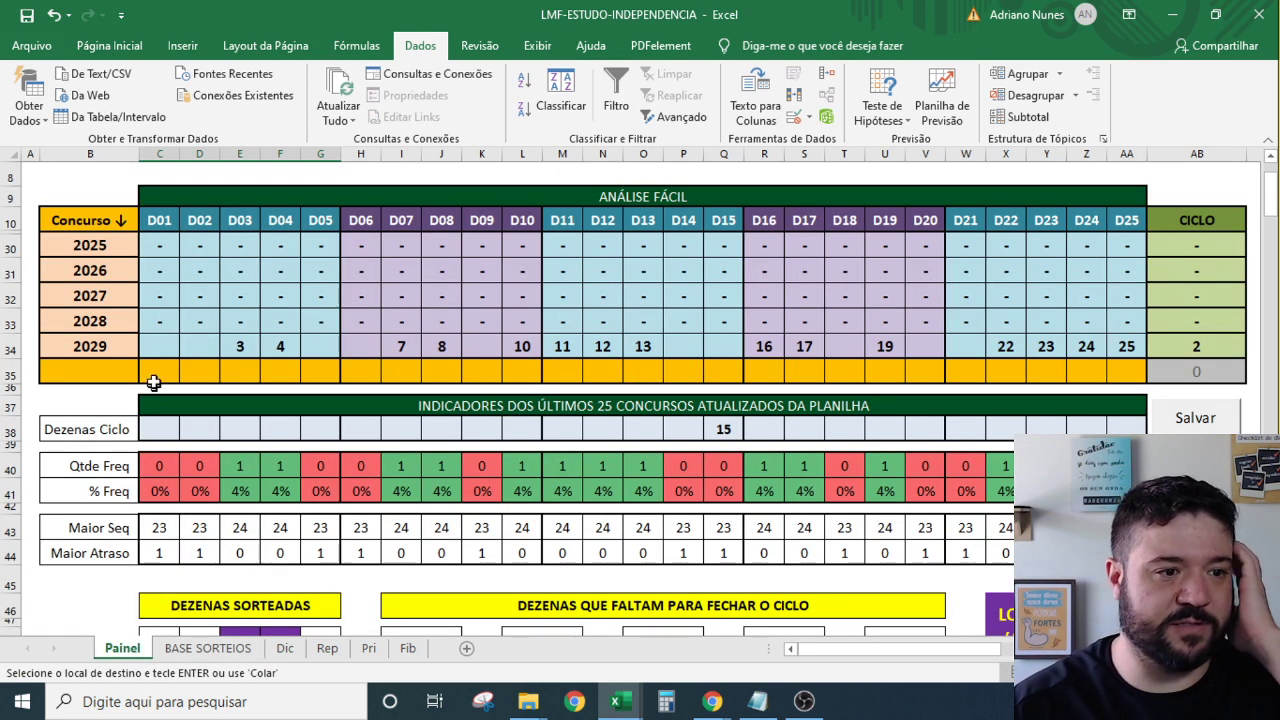
left_click(410, 321)
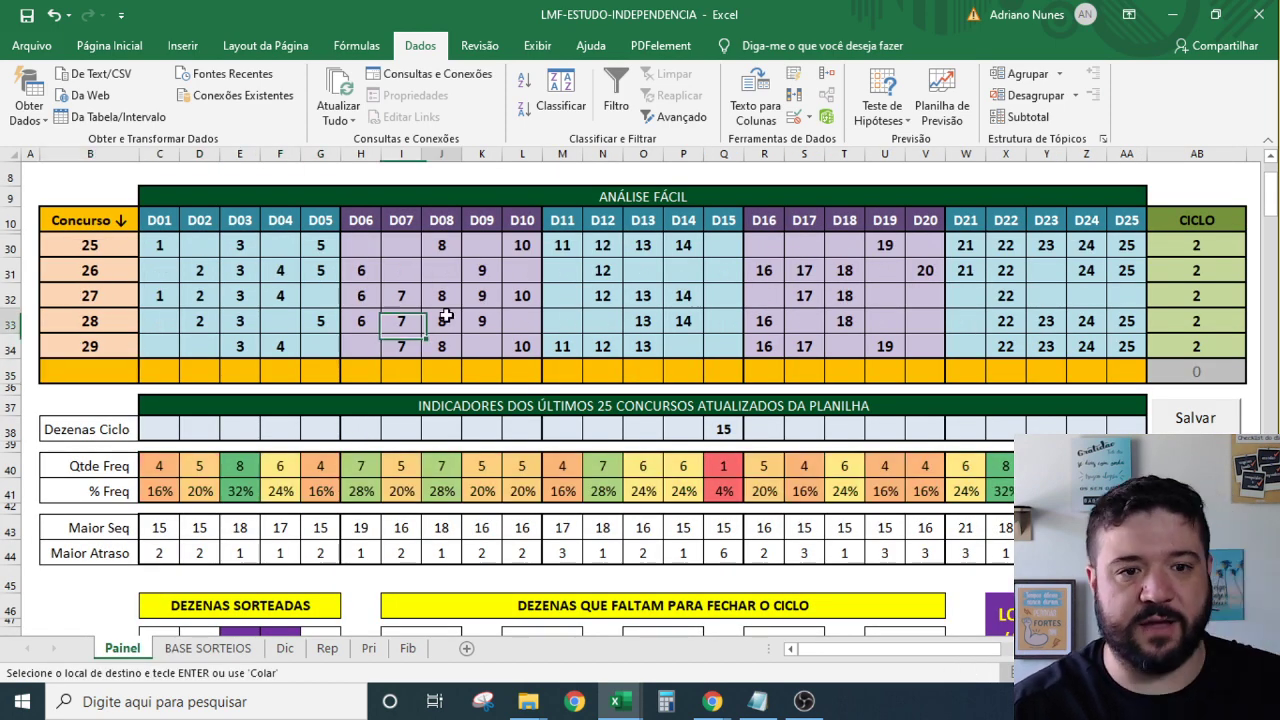
left_click(446, 316)
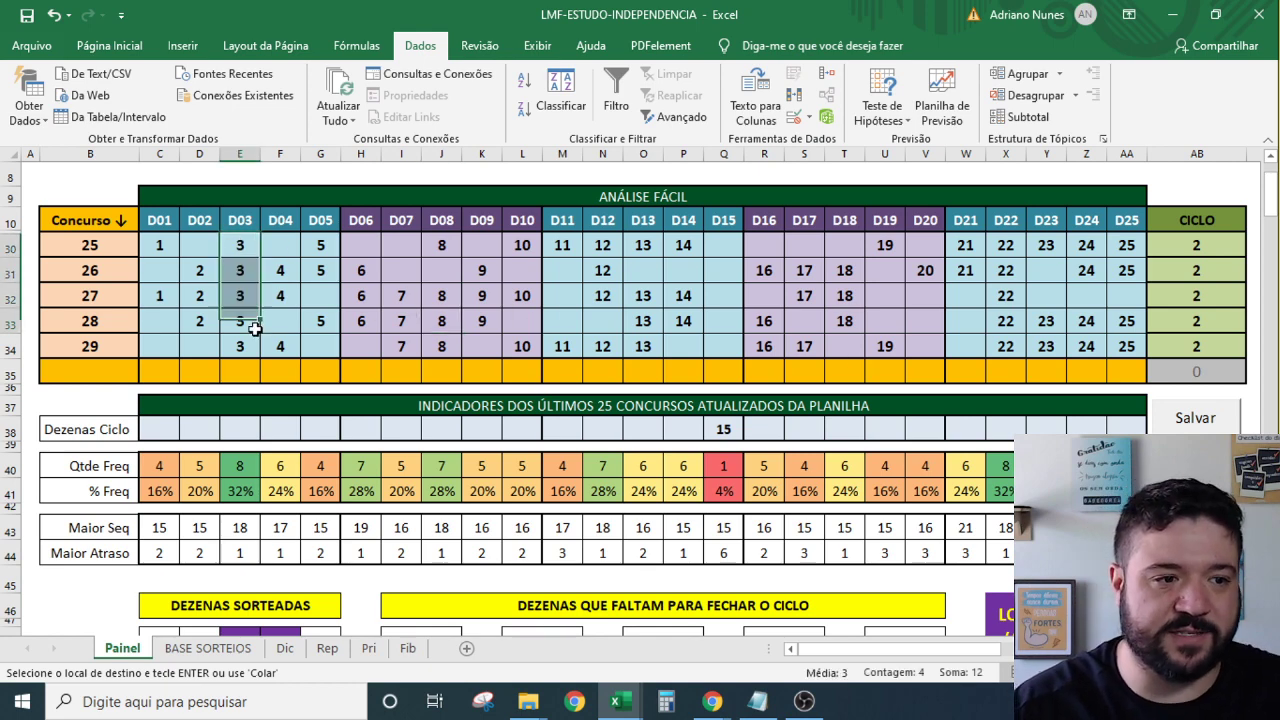
Re-paste contests 21–28 in place in the Painel table's contest column.
left_click(208, 648)
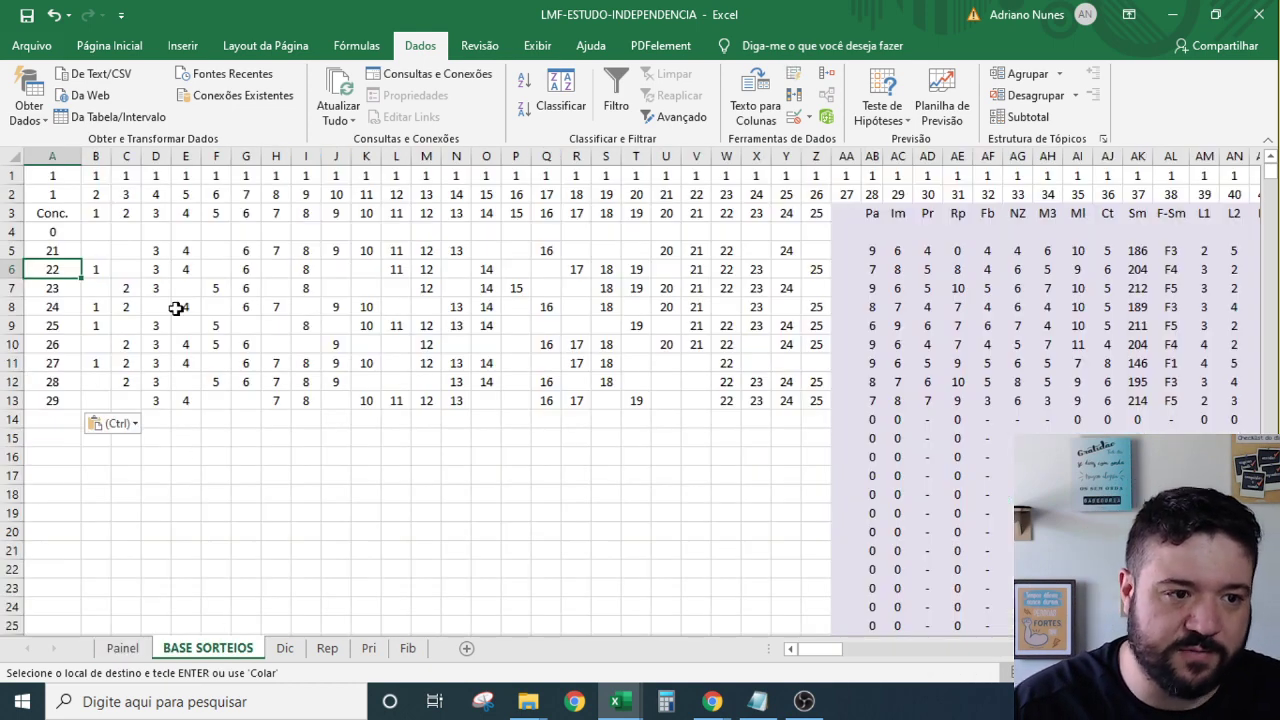
left_click_drag(158, 326, 160, 398)
left_click(122, 648)
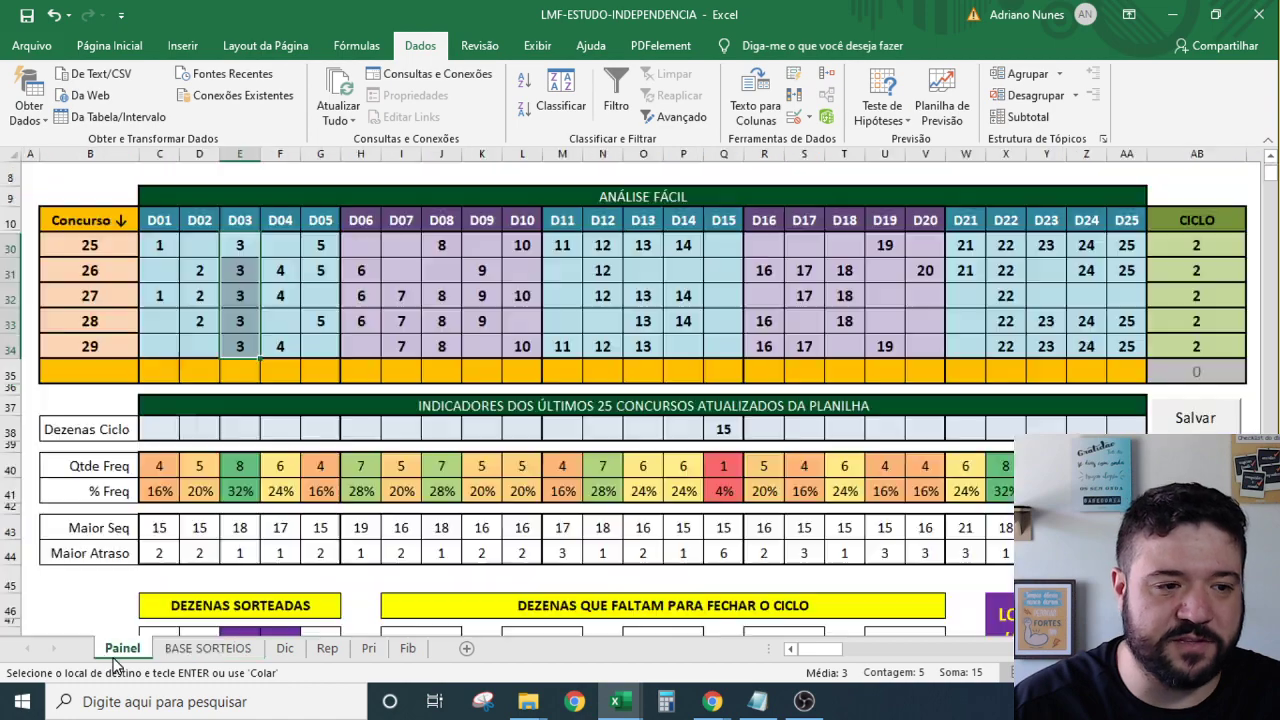
key("ctrl+v")
scroll(288, 346, "up", 4)
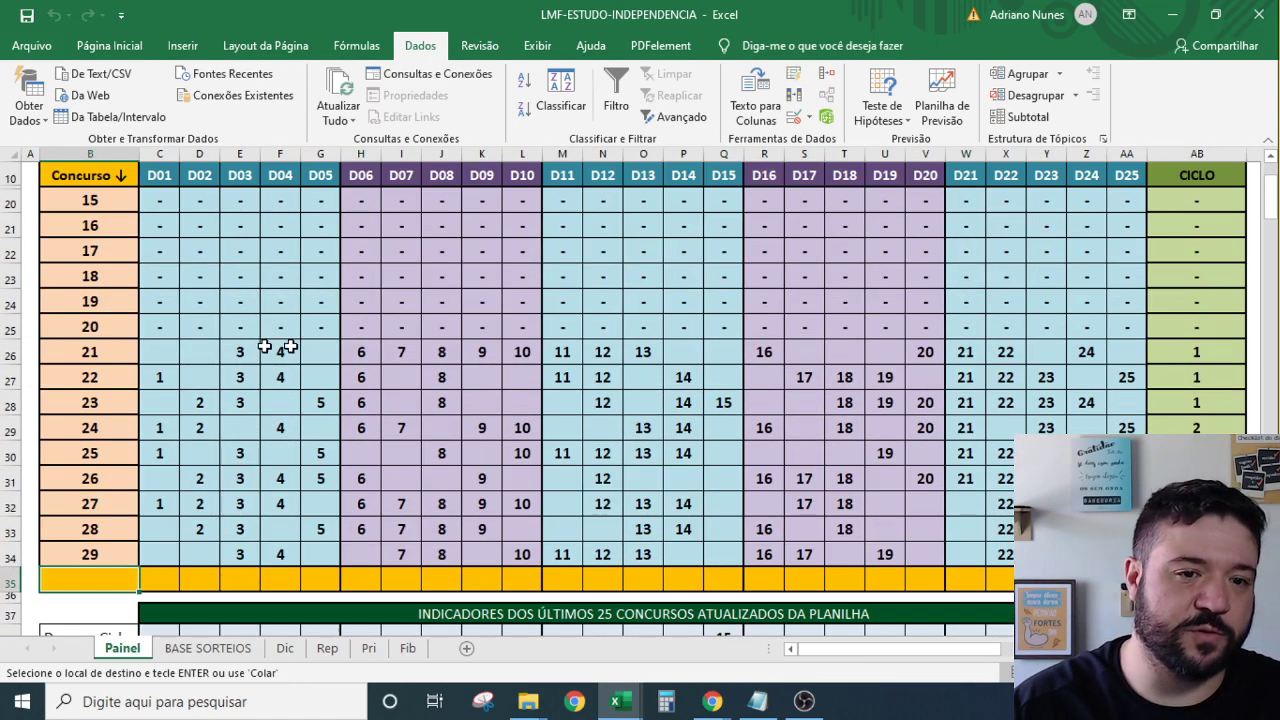
left_click_drag(89, 352, 108, 551)
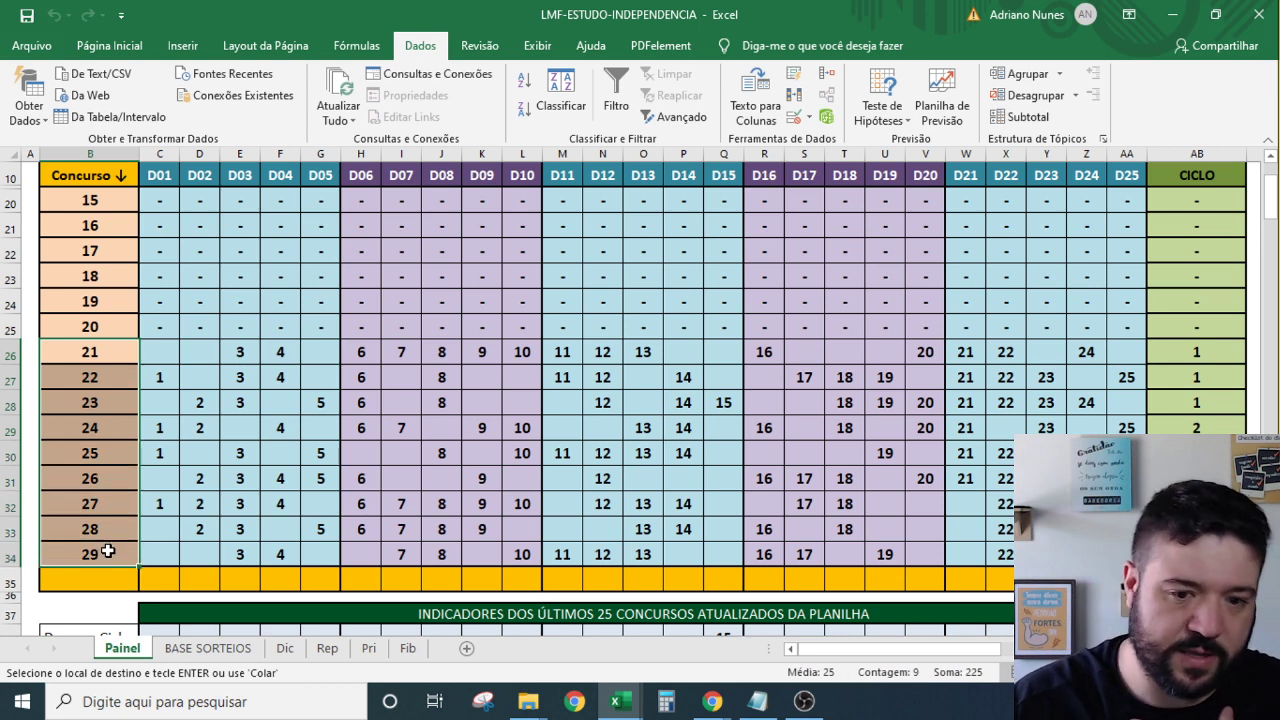
key("ctrl+v")
left_click_drag(121, 354, 90, 533)
key("ctrl+v")
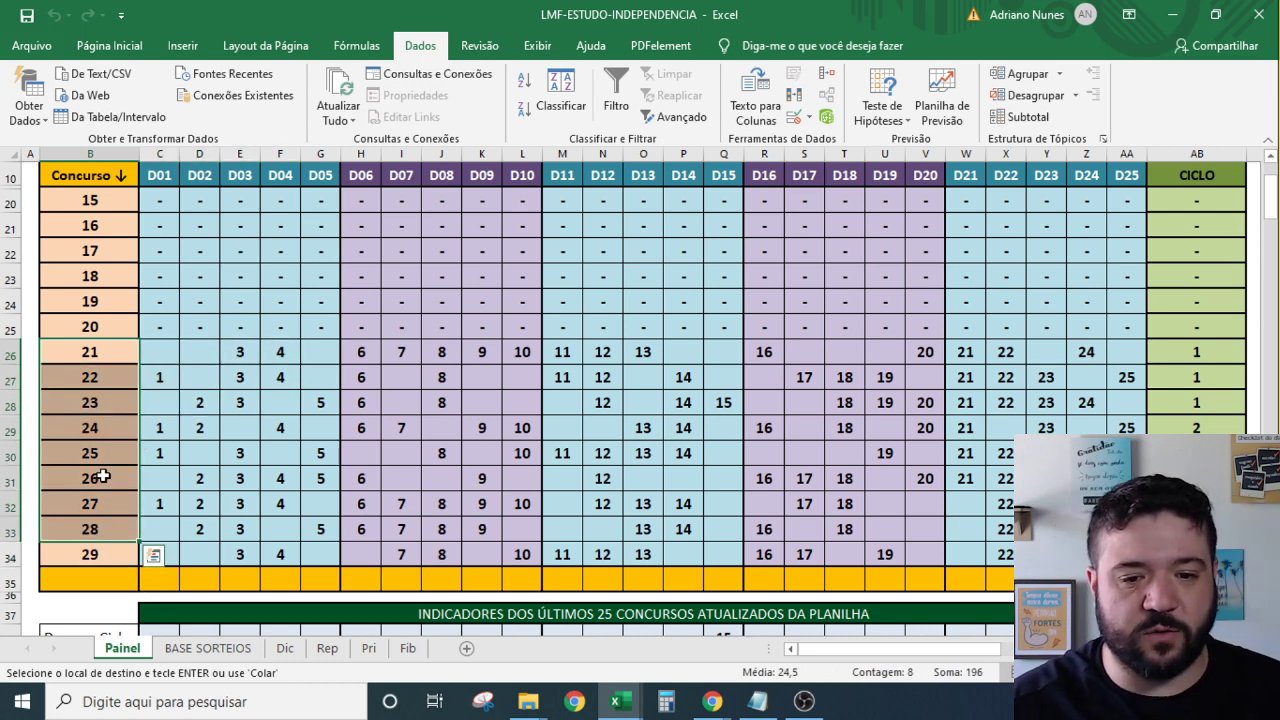
left_click(95, 553)
scroll(620, 491, "down", 2)
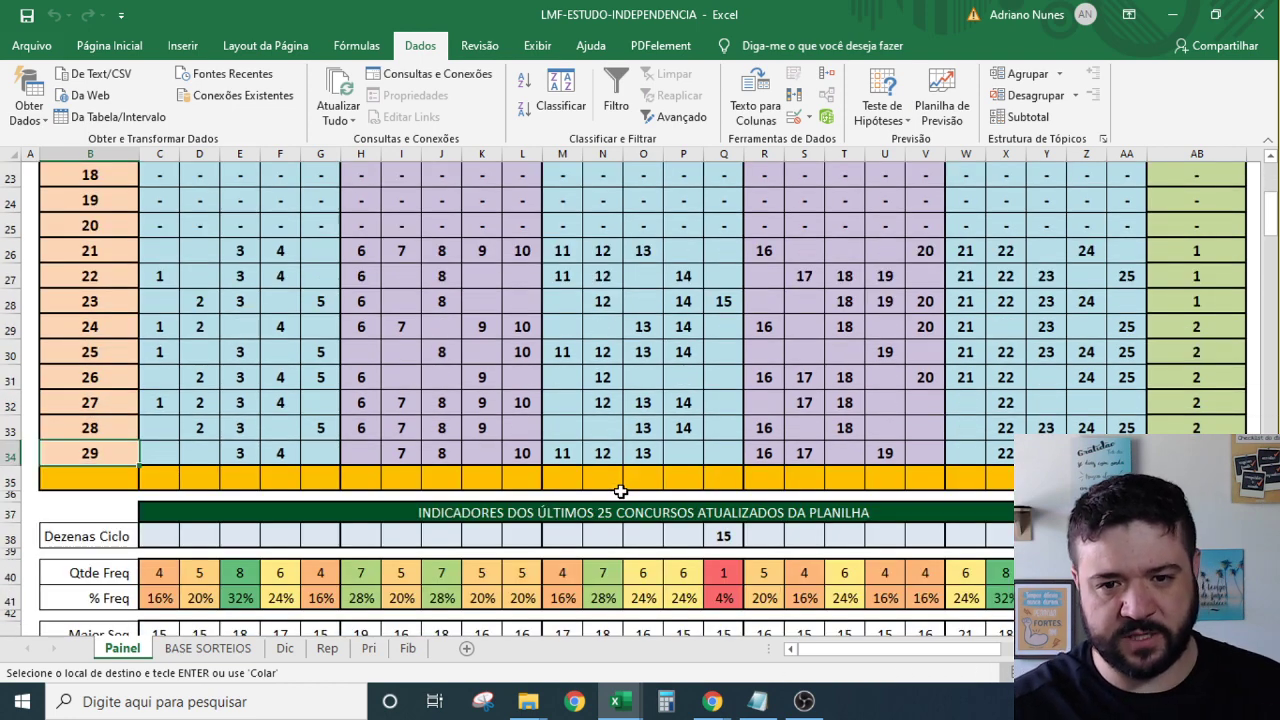
scroll(413, 380, "up", 1)
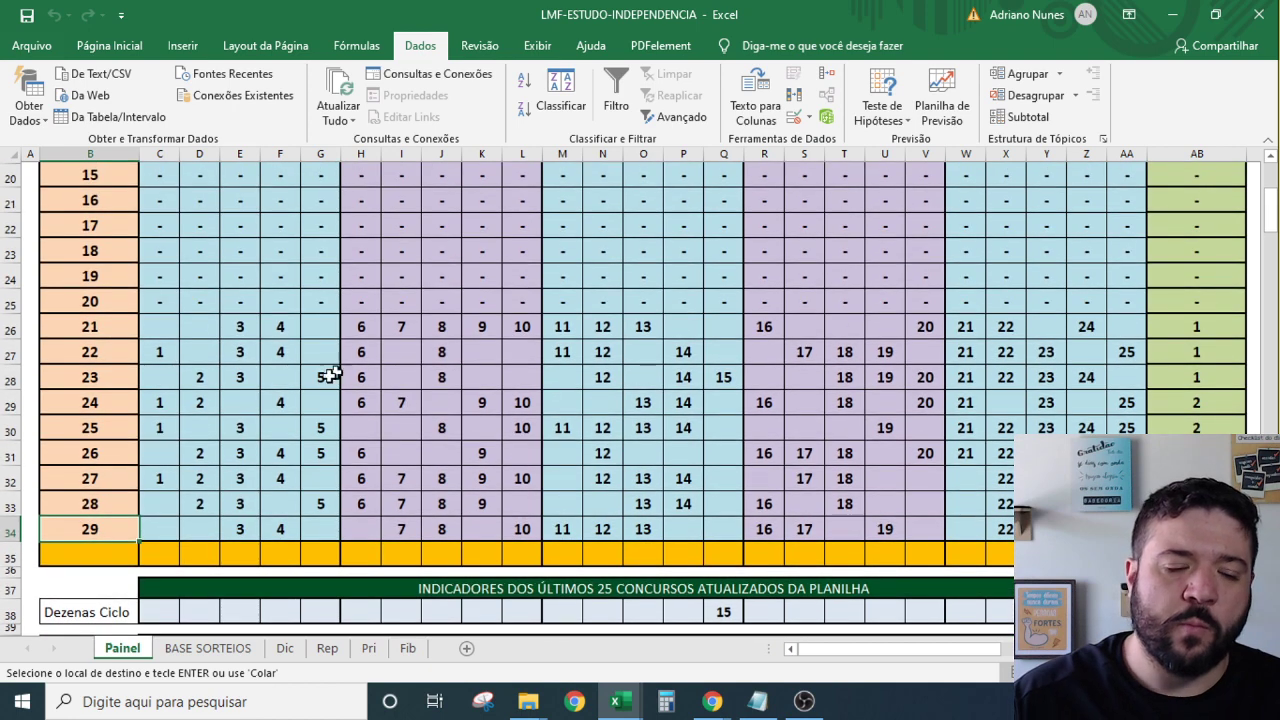
left_click(208, 647)
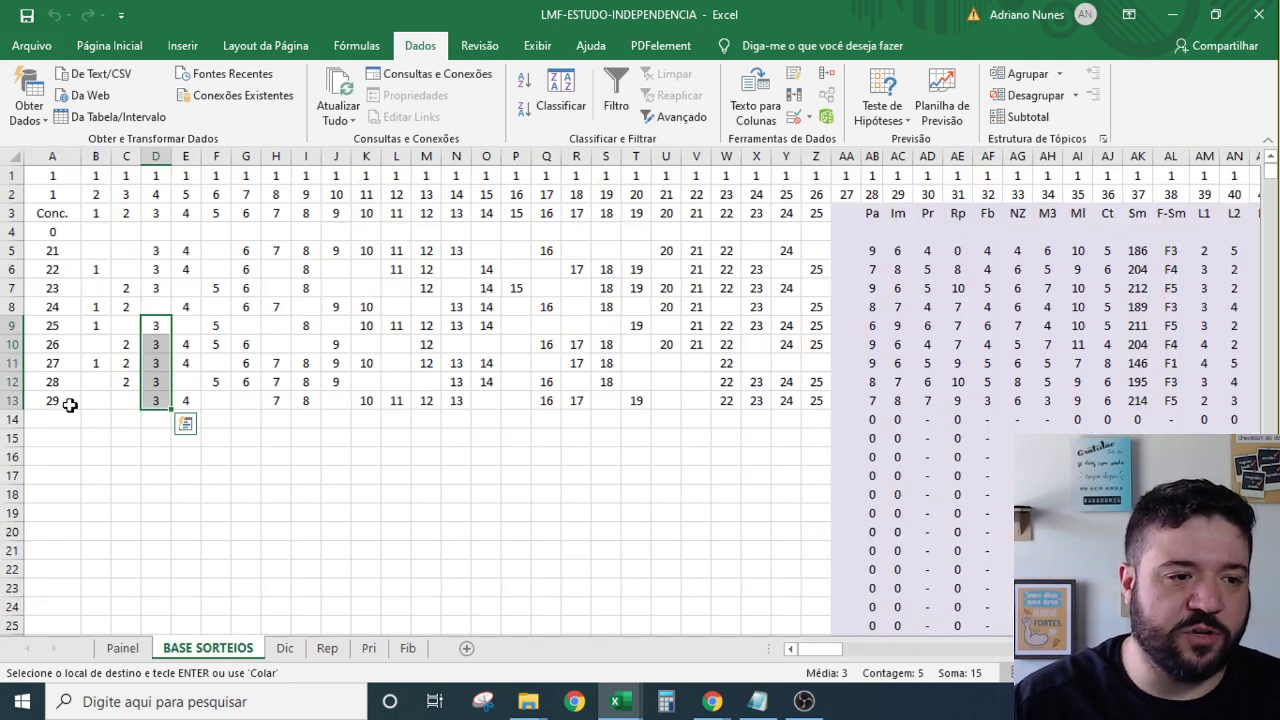
Clear draw 29's row A13:Z13, leaving draws 21–28 in rows 5–12.
left_click_drag(70, 404, 814, 400)
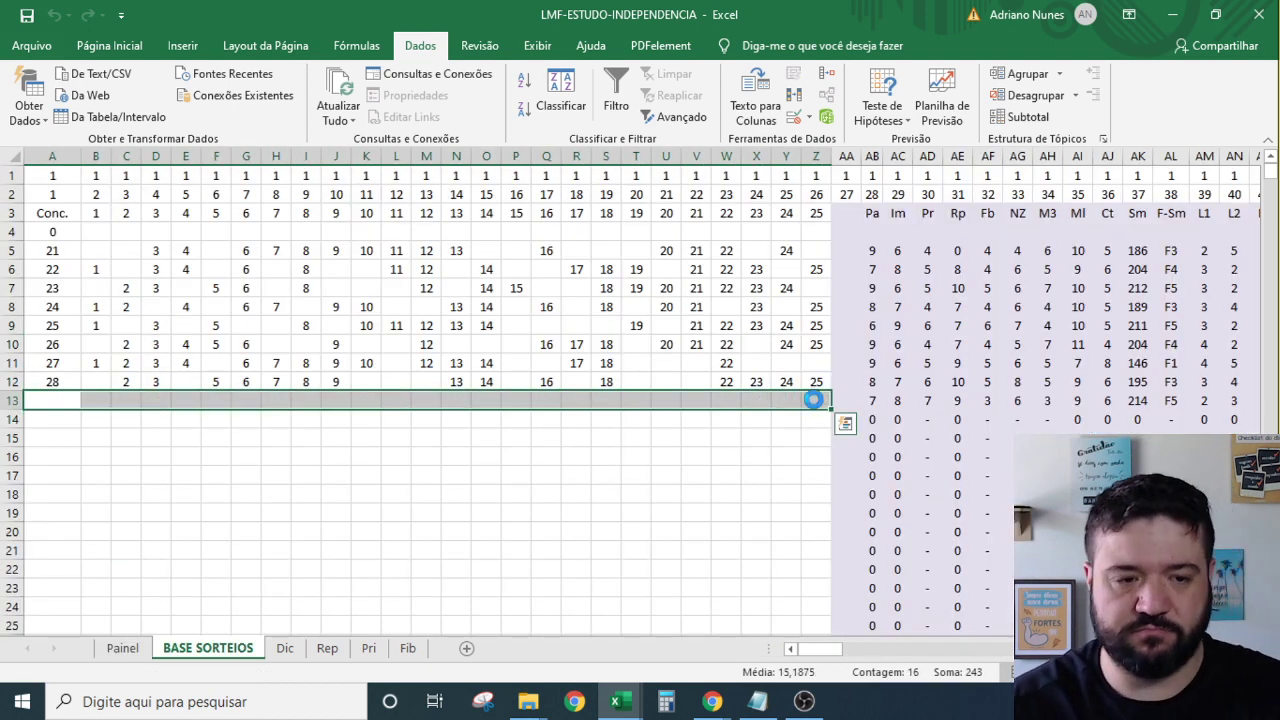
left_click(520, 403)
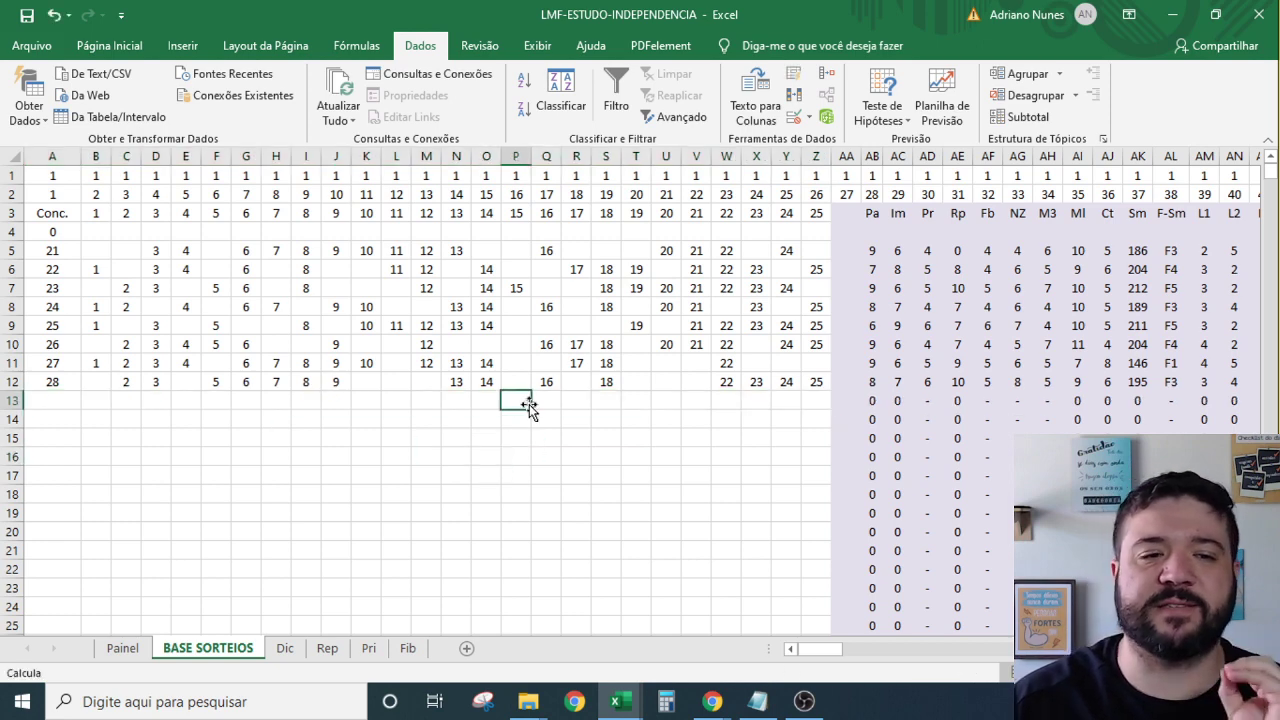
left_click_drag(816, 381, 92, 252)
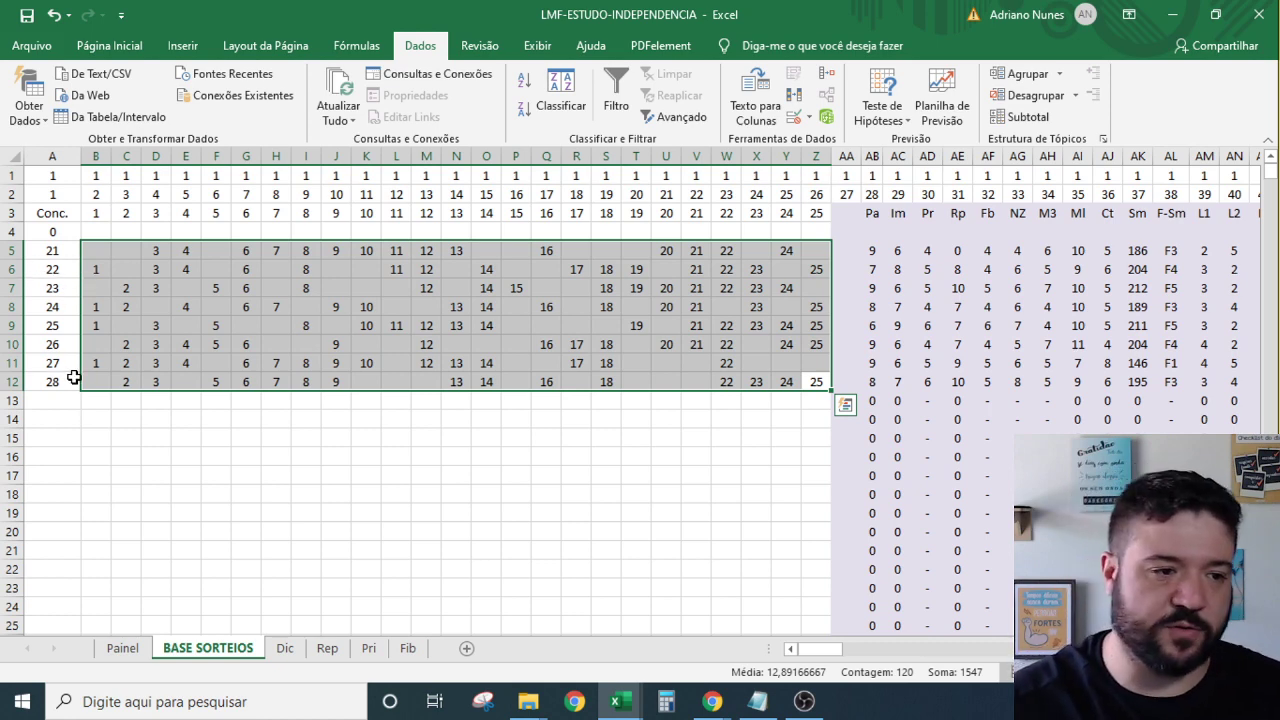
left_click_drag(73, 377, 52, 250)
left_click(52, 250)
left_click(116, 646)
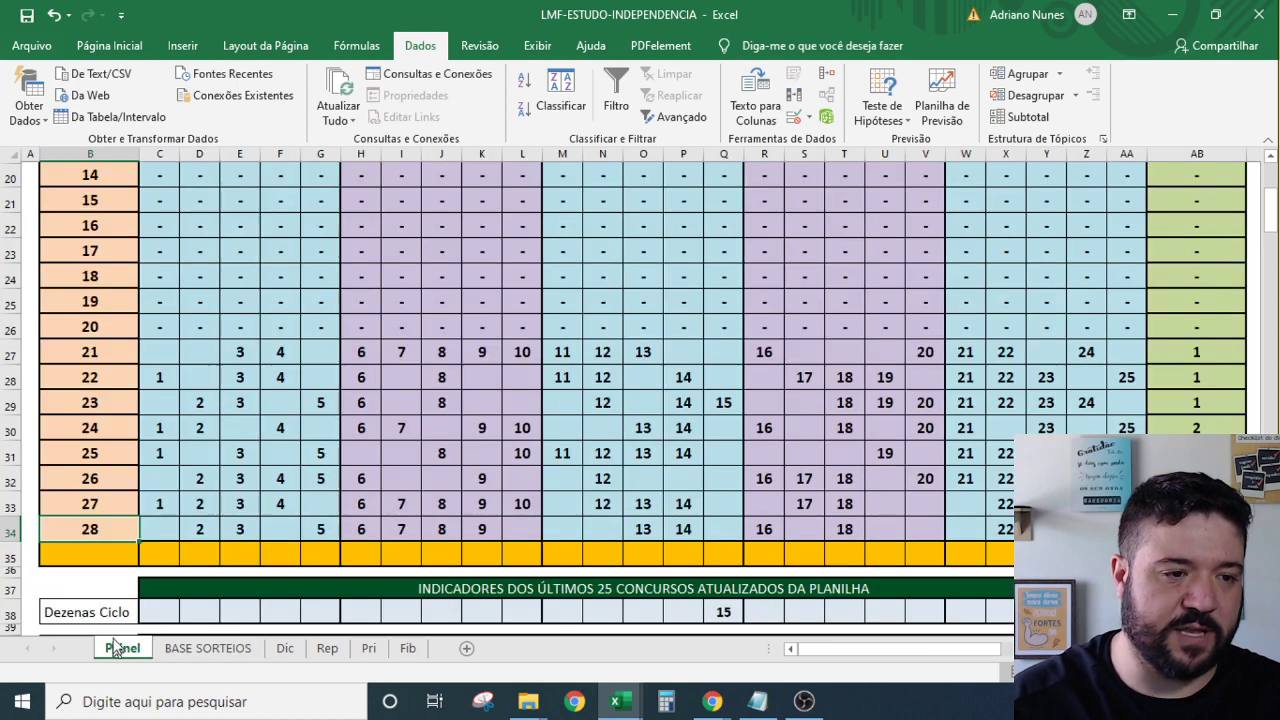
left_click(161, 377)
scroll(266, 400, "down", 2)
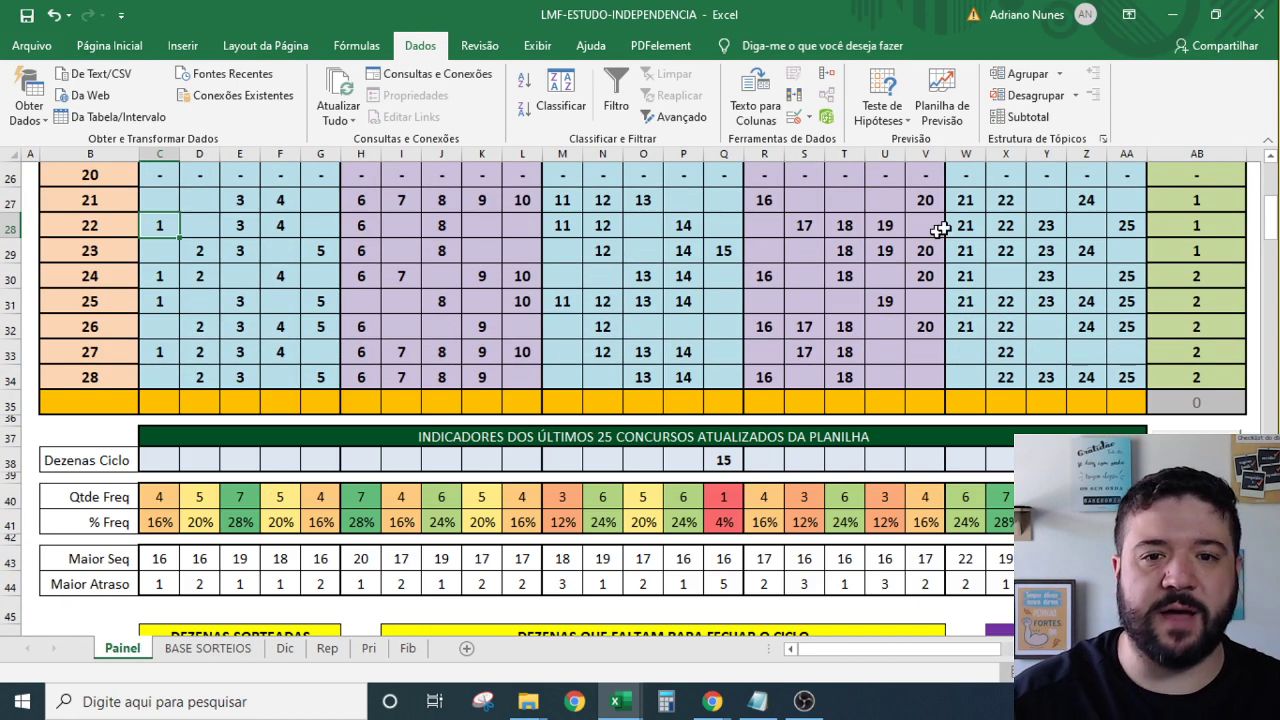
left_click_drag(90, 199, 83, 377)
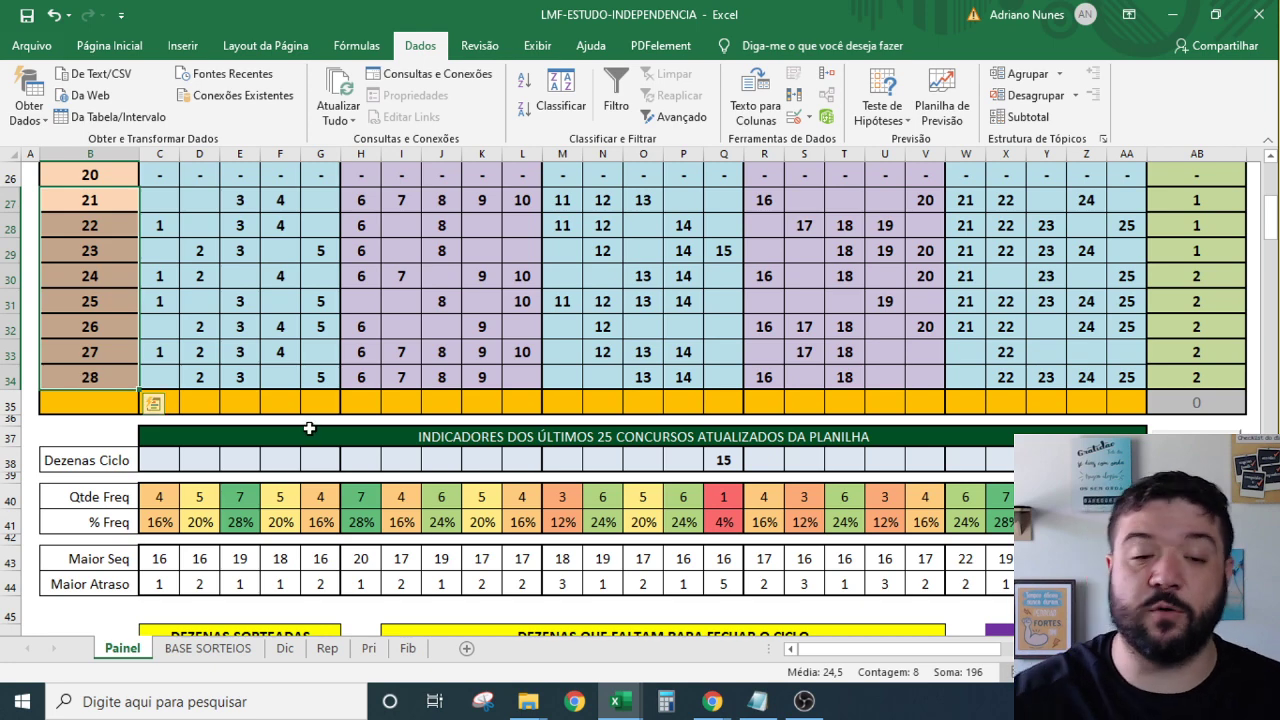
left_click(804, 351)
scroll(691, 346, "down", 1)
scroll(691, 346, "up", 1)
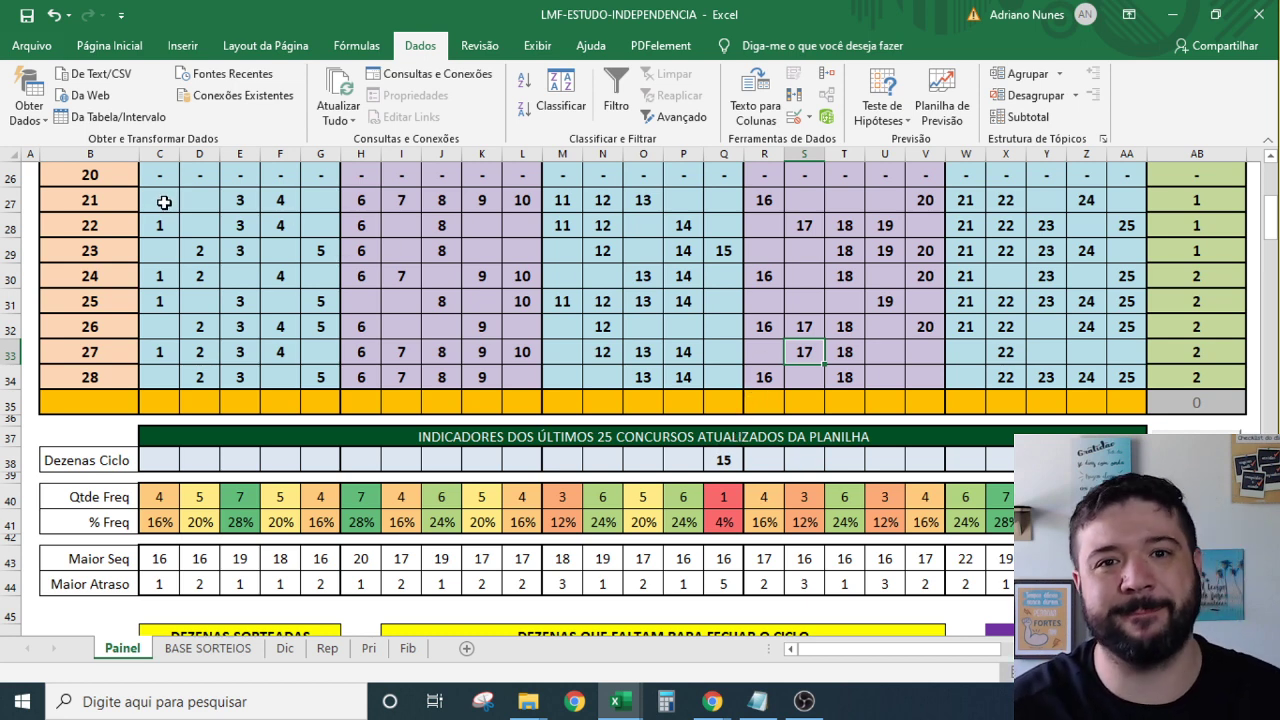
left_click(168, 202)
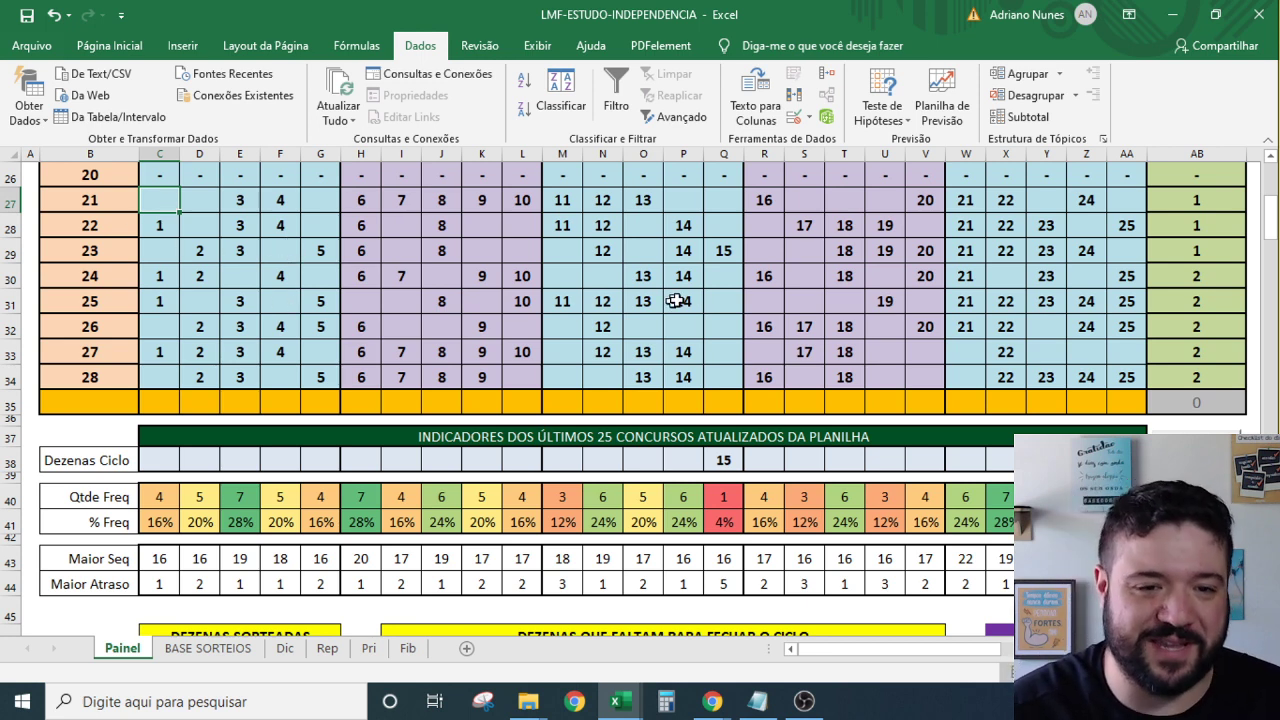
left_click_drag(717, 275, 723, 354)
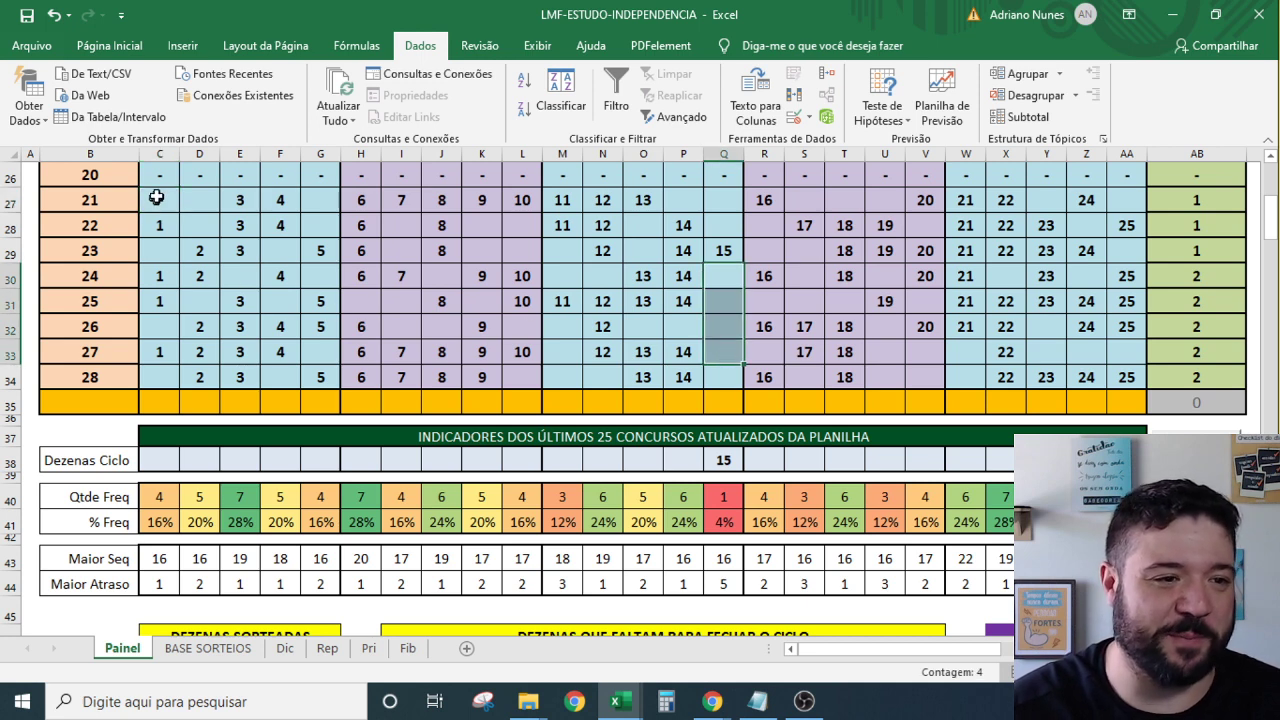
left_click_drag(157, 194, 1127, 238)
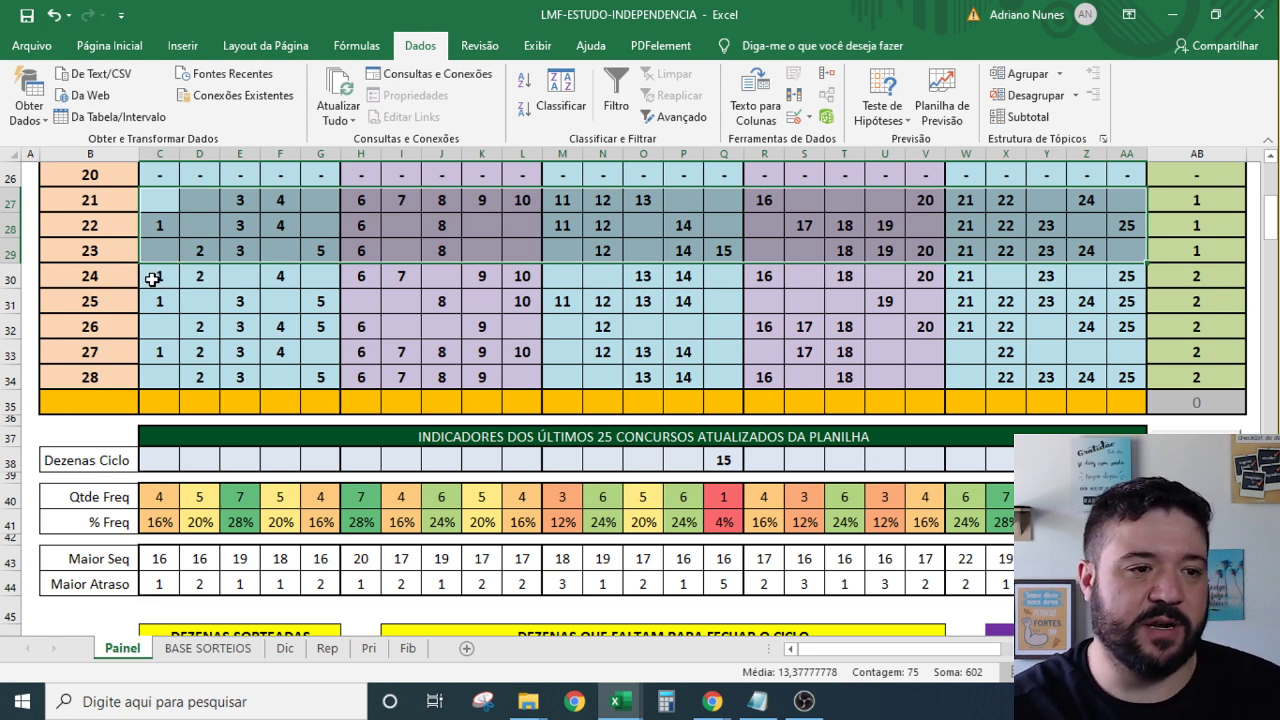
left_click_drag(152, 280, 1133, 375)
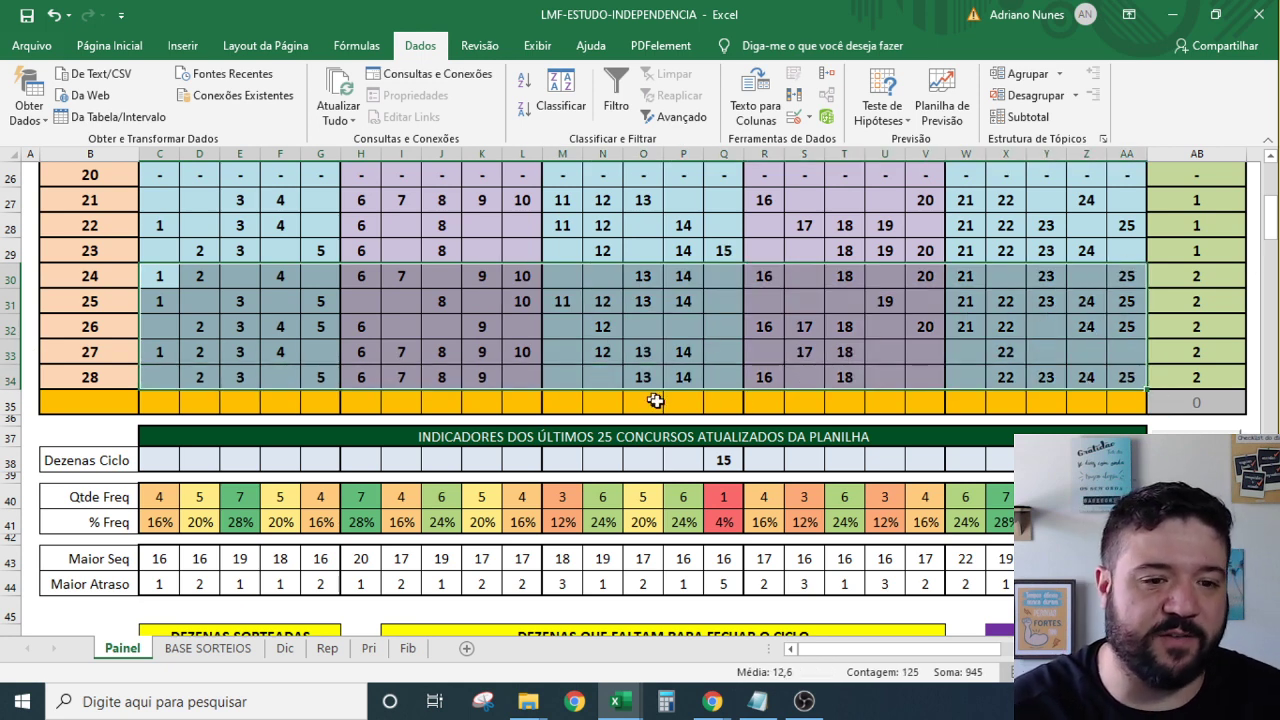
left_click(724, 460)
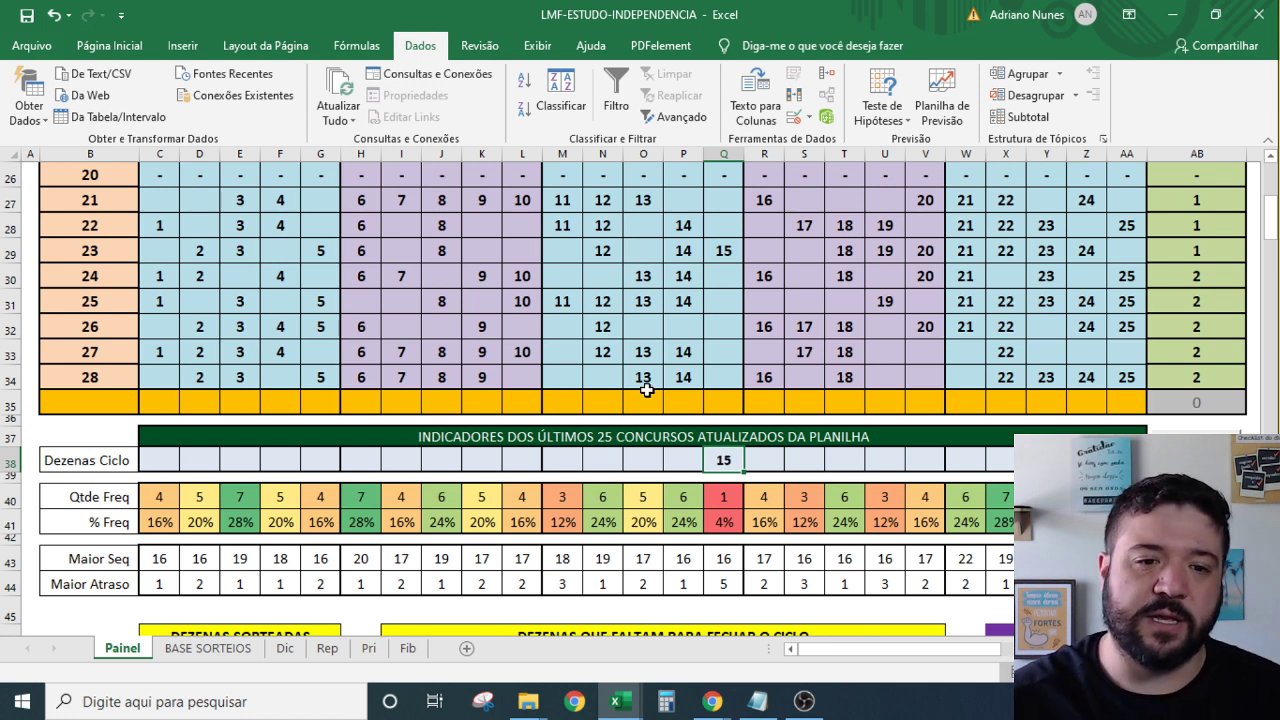
left_click_drag(726, 250, 724, 380)
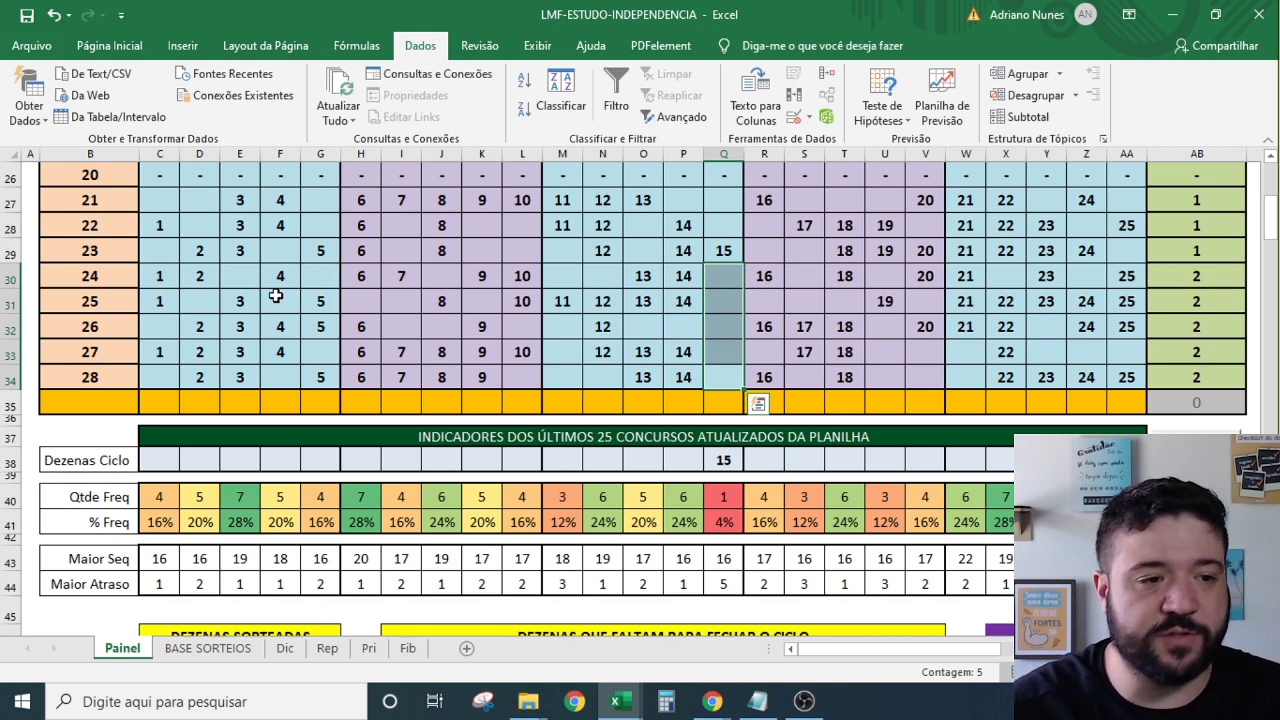
left_click_drag(166, 274, 968, 385)
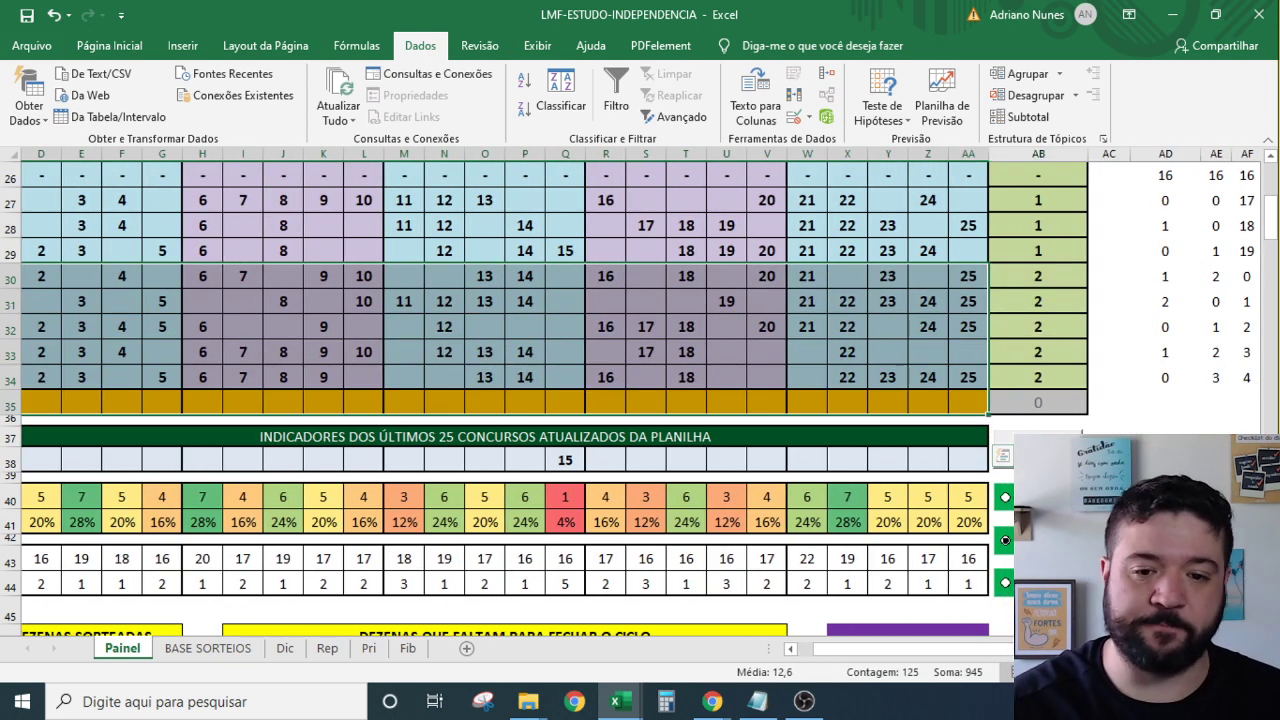
left_click_drag(951, 648, 749, 646)
left_click(618, 324)
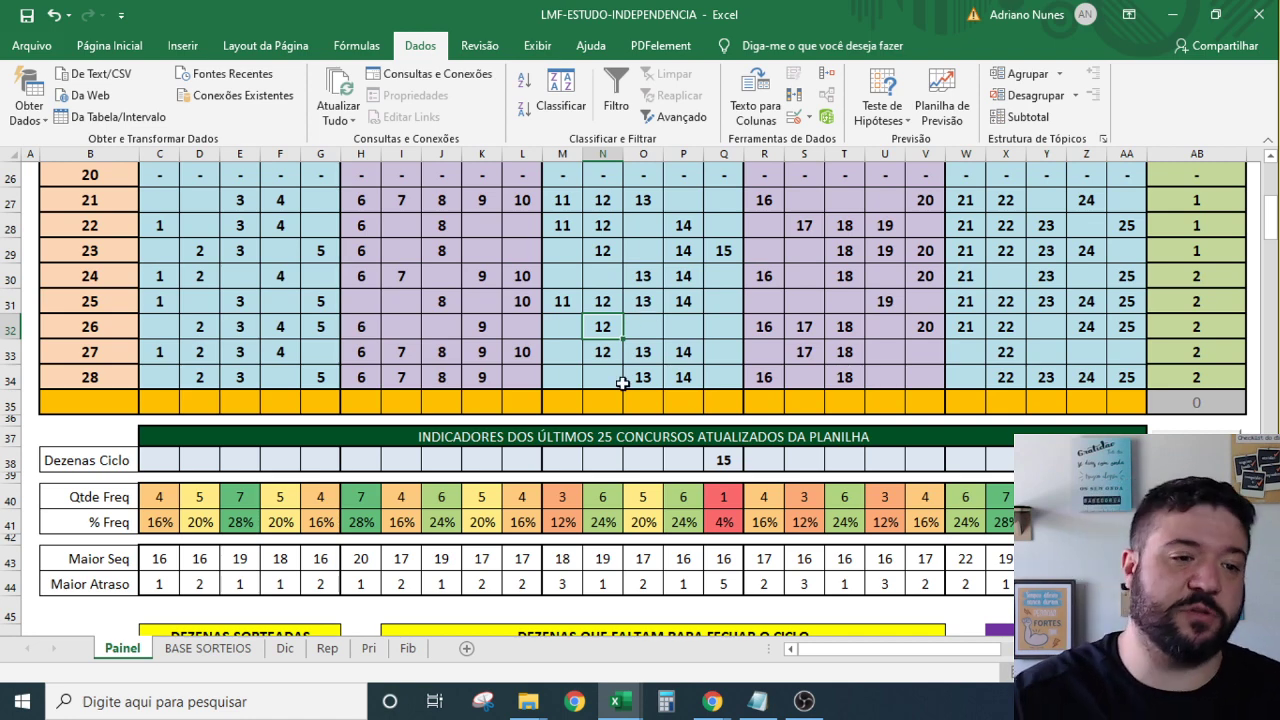
scroll(690, 360, "down", 2)
scroll(690, 360, "down", 3)
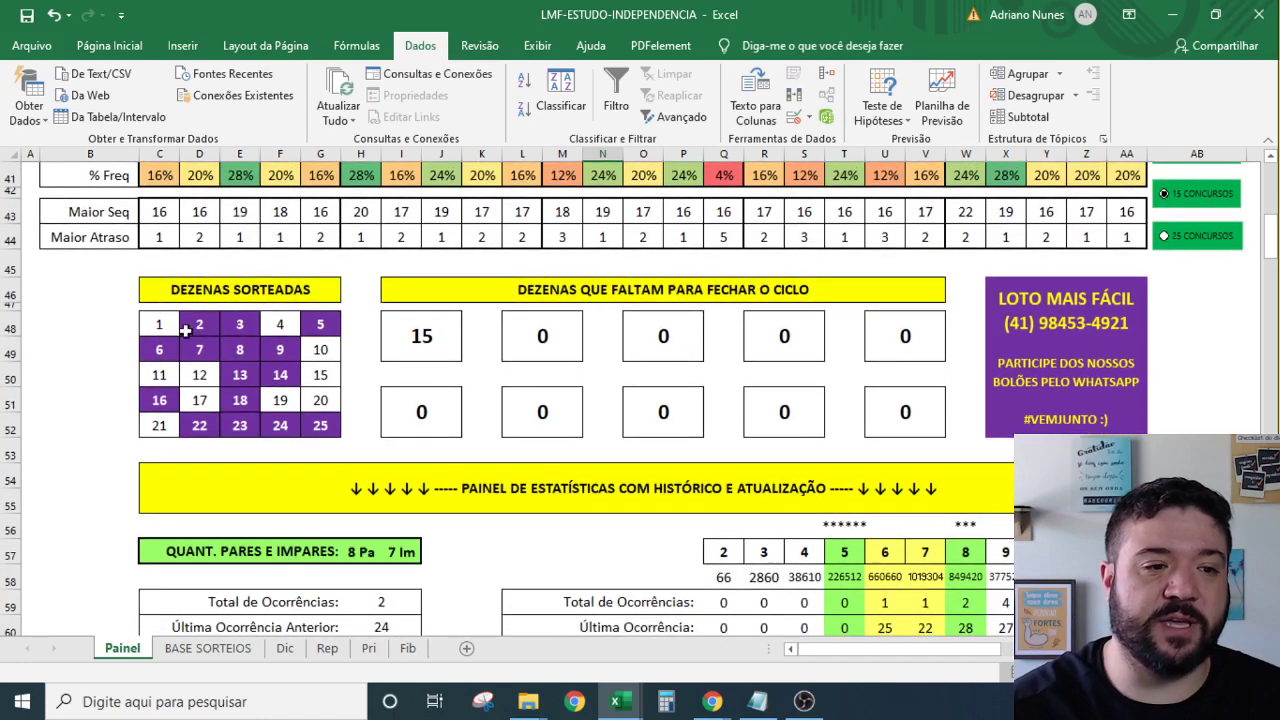
left_click_drag(150, 290, 320, 400)
left_click_drag(238, 328, 238, 425)
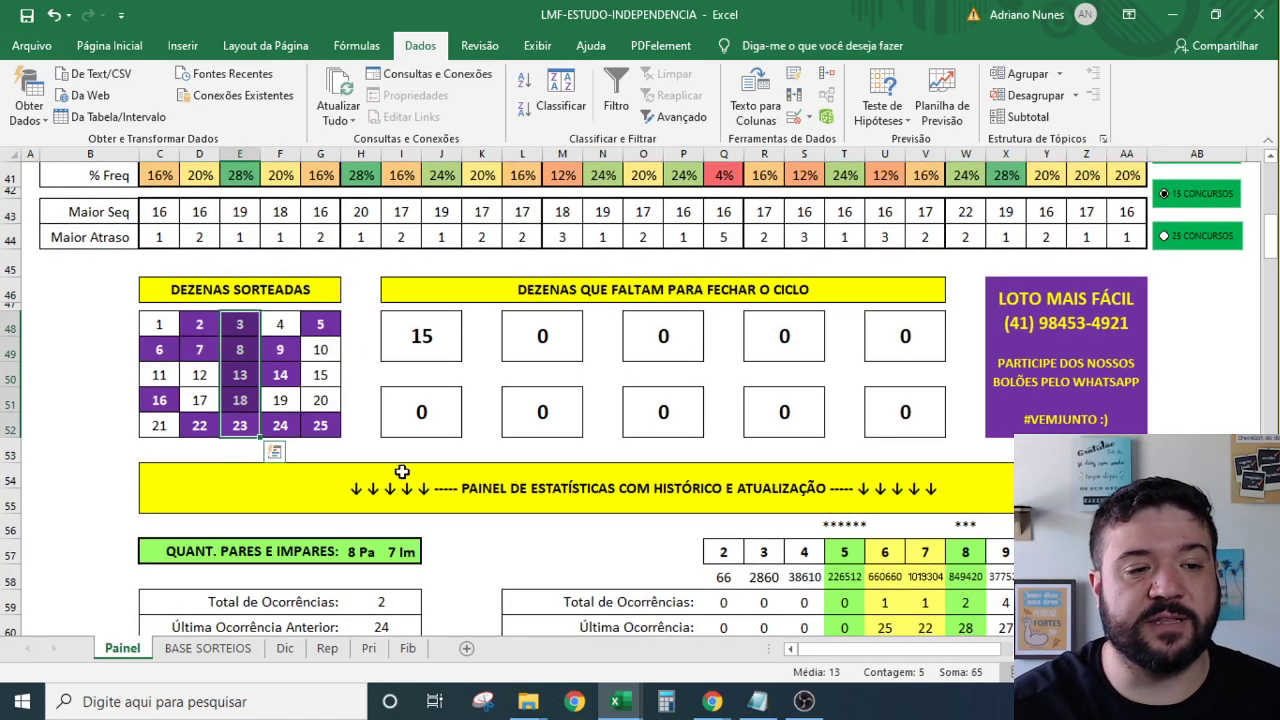
scroll(400, 470, "up", 4)
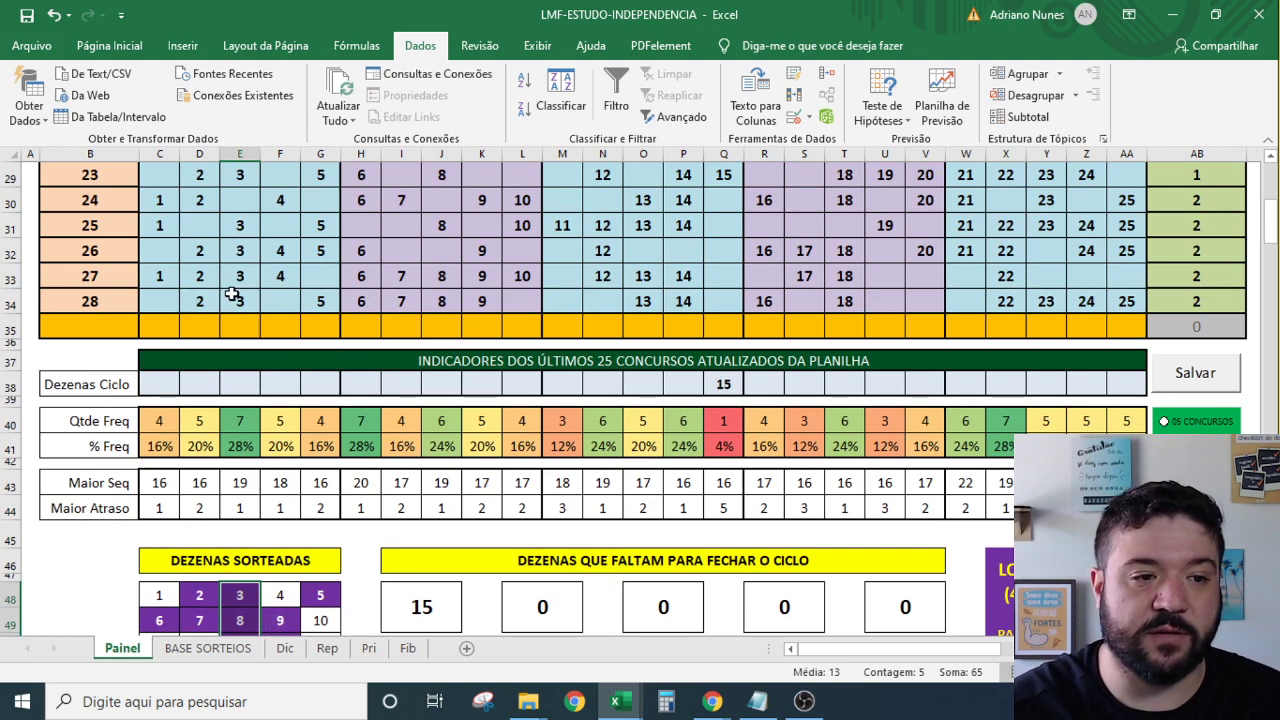
left_click(238, 300)
left_click(444, 302, "ctrl")
left_click(648, 301, "ctrl")
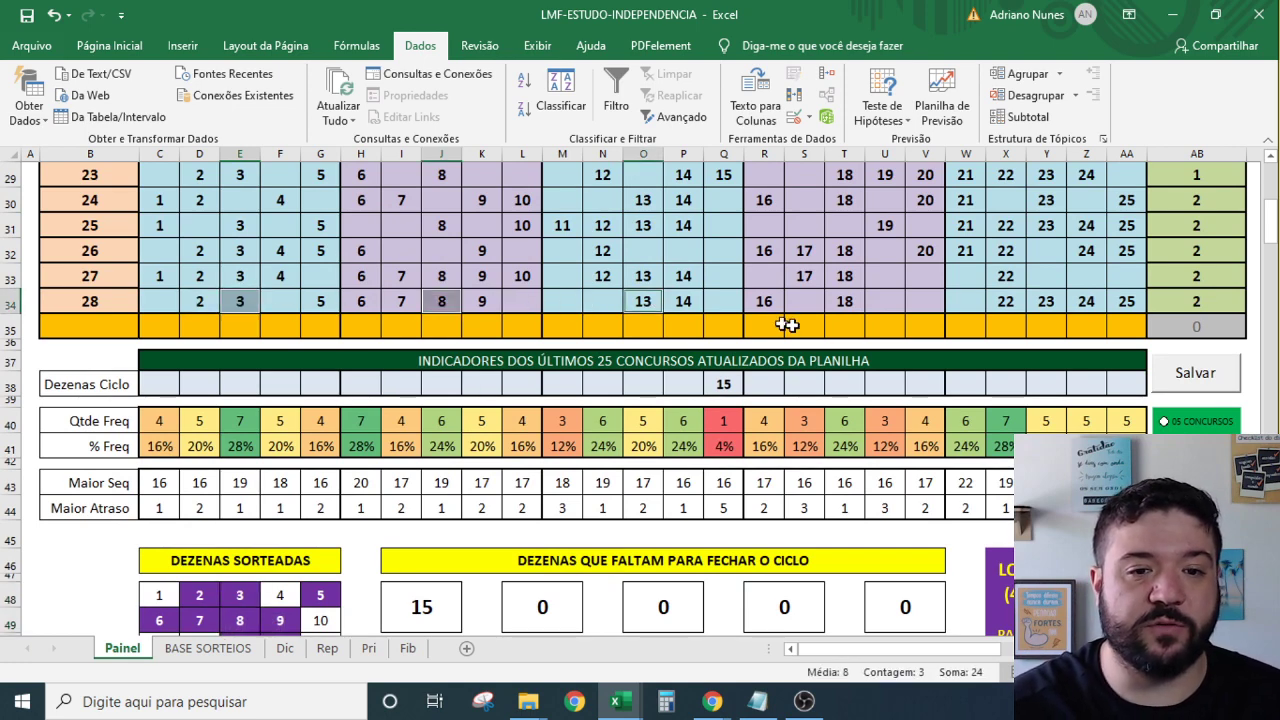
left_click(847, 302, "ctrl")
left_click(1043, 302, "ctrl")
scroll(543, 491, "down", 4)
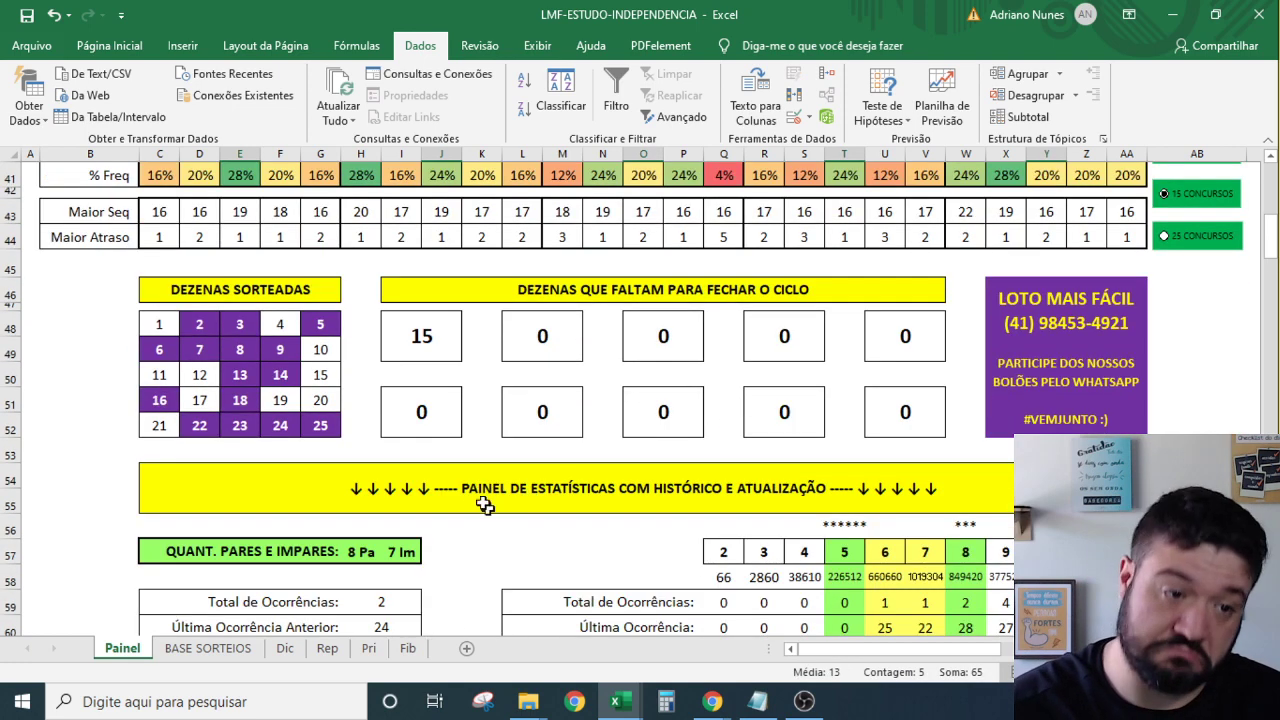
scroll(275, 450, "down", 4)
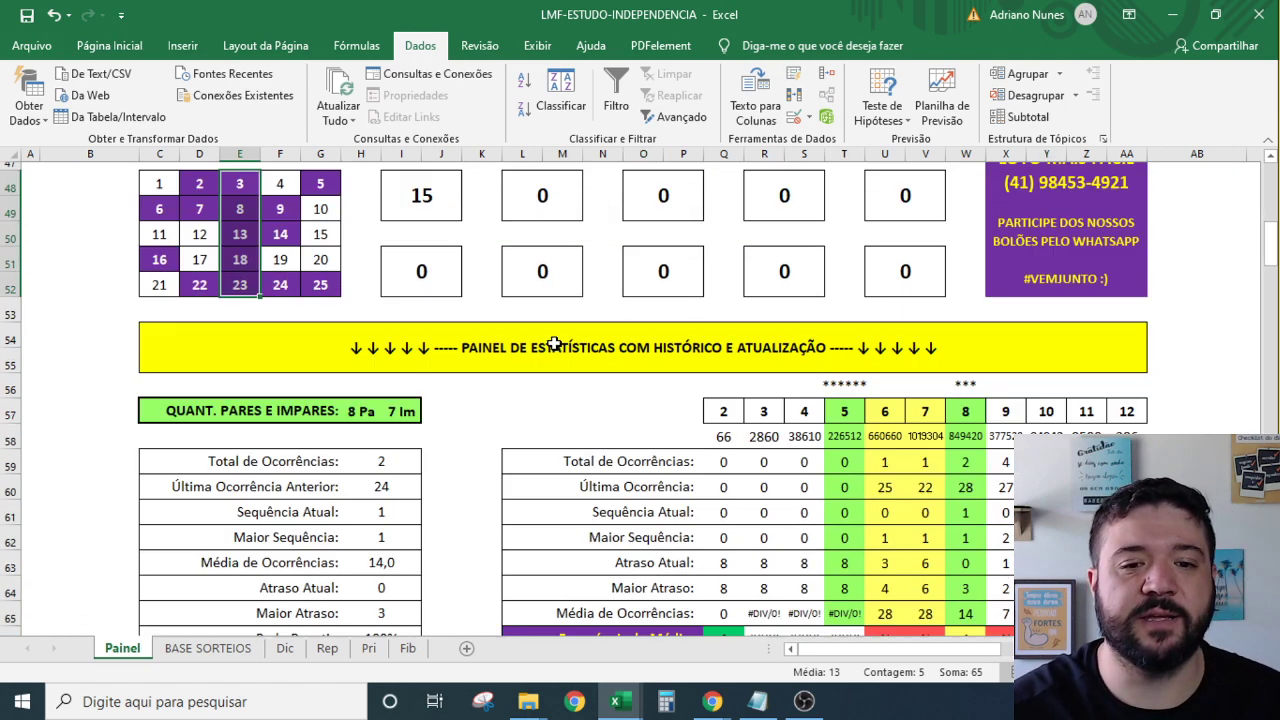
left_click(378, 281)
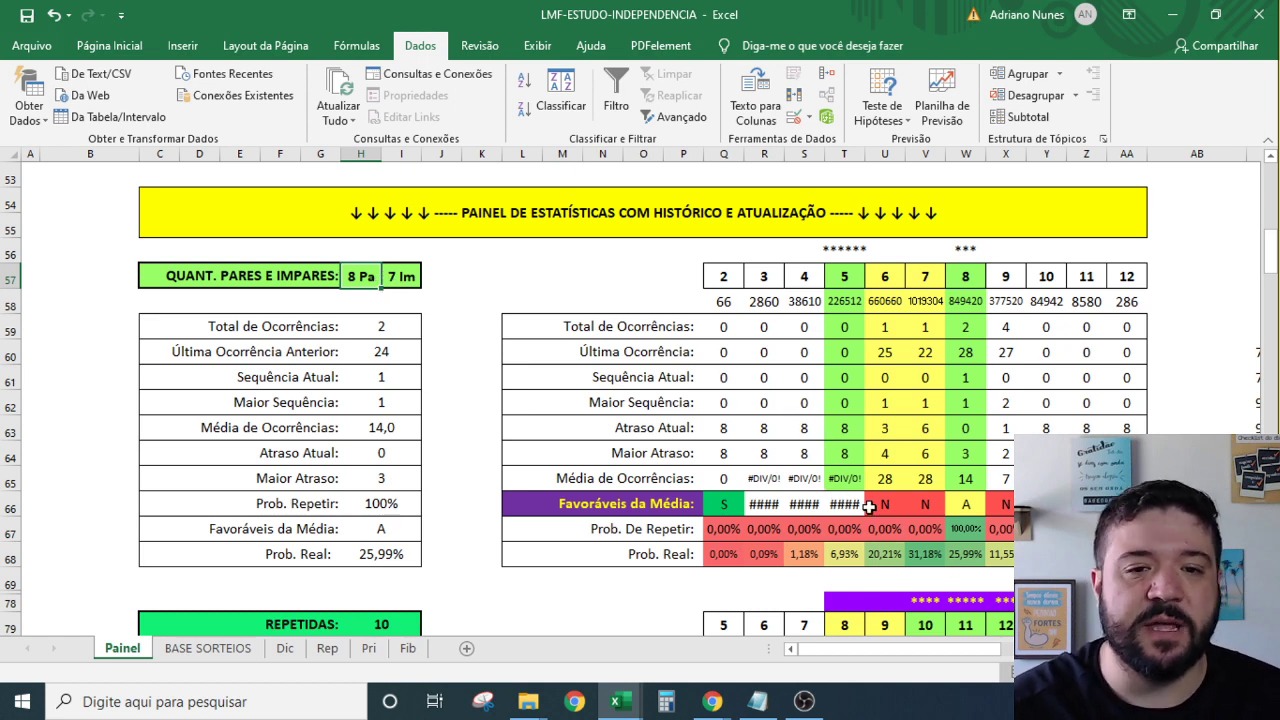
left_click(844, 478)
double_click(844, 478)
key("Escape")
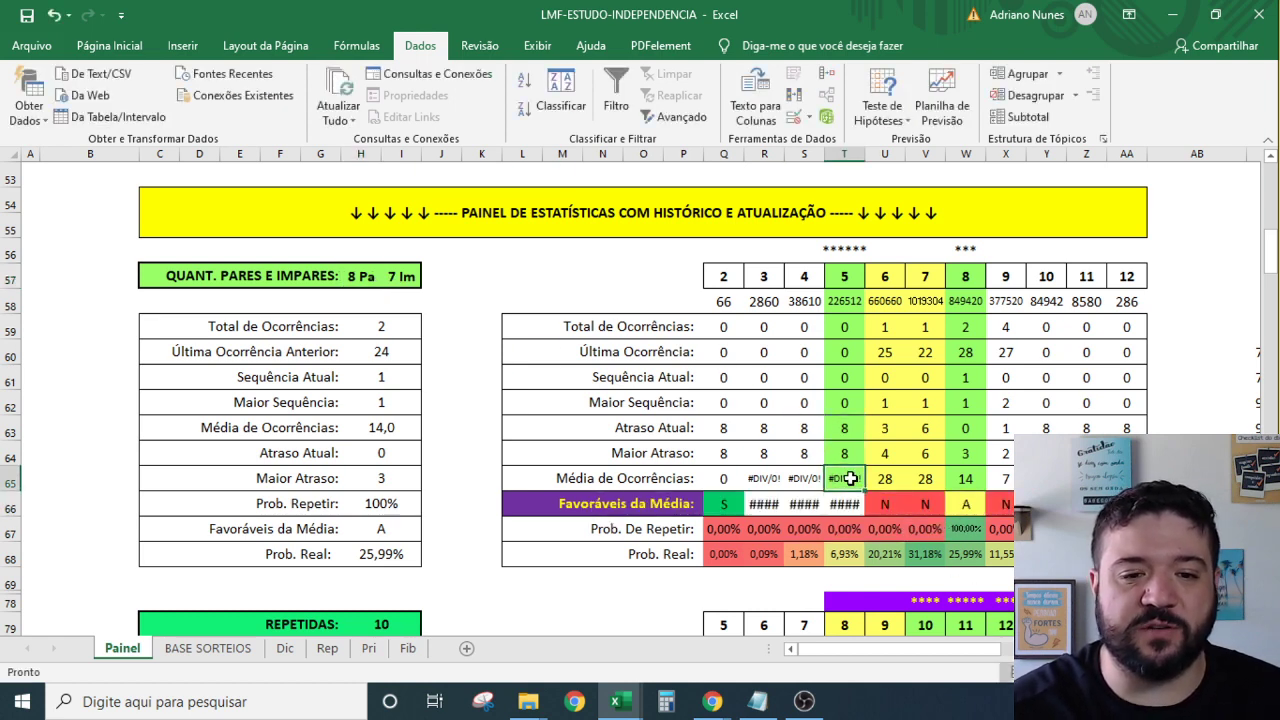
double_click(844, 480)
key("Escape")
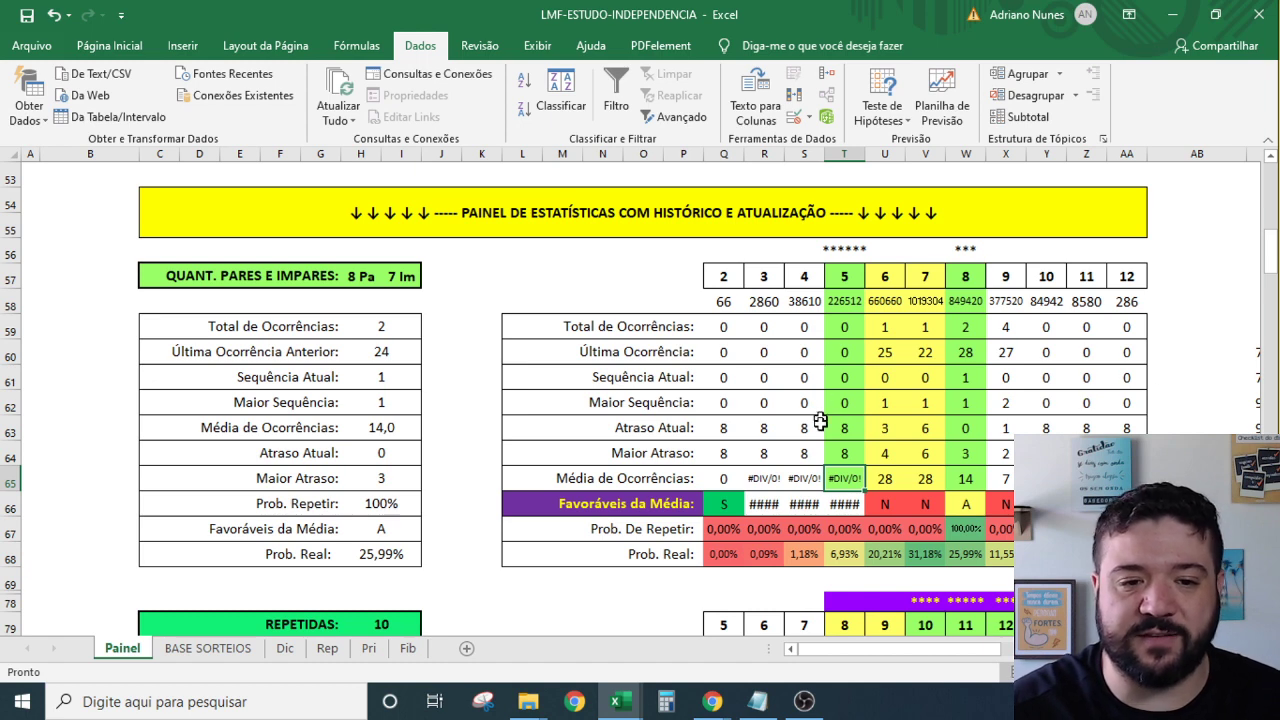
double_click(846, 431)
key("Escape")
double_click(844, 453)
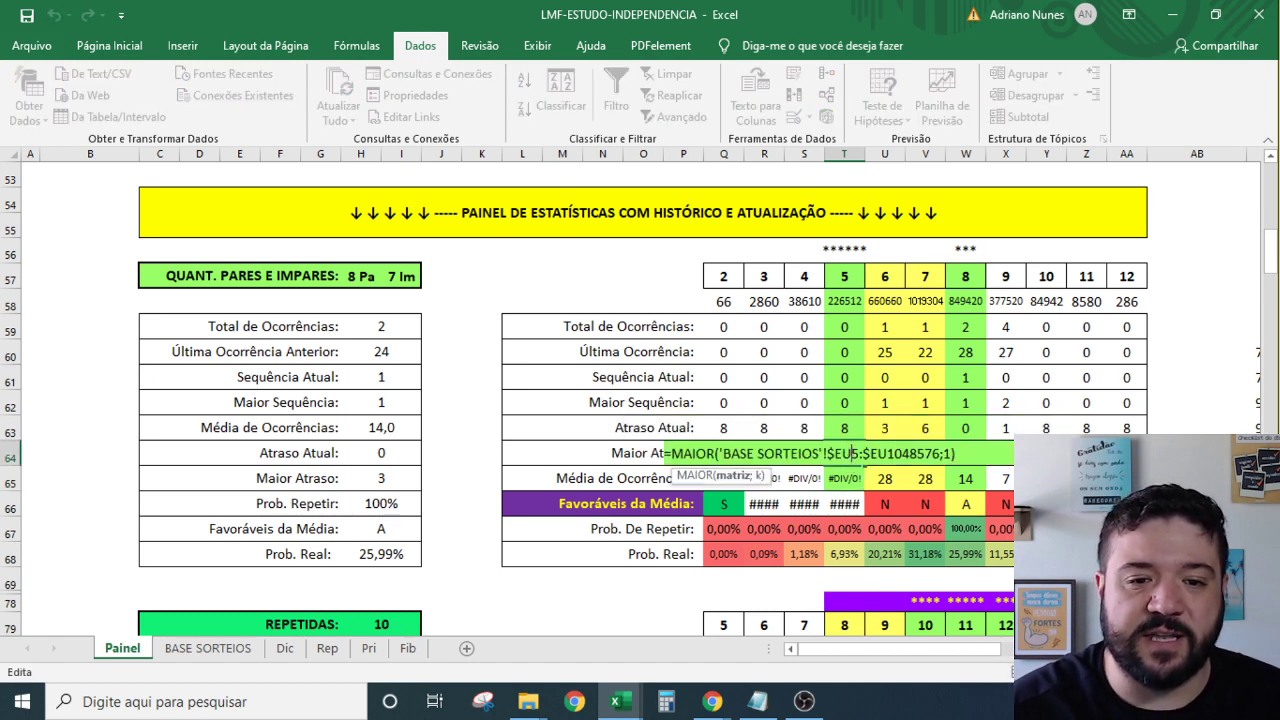
key("Escape")
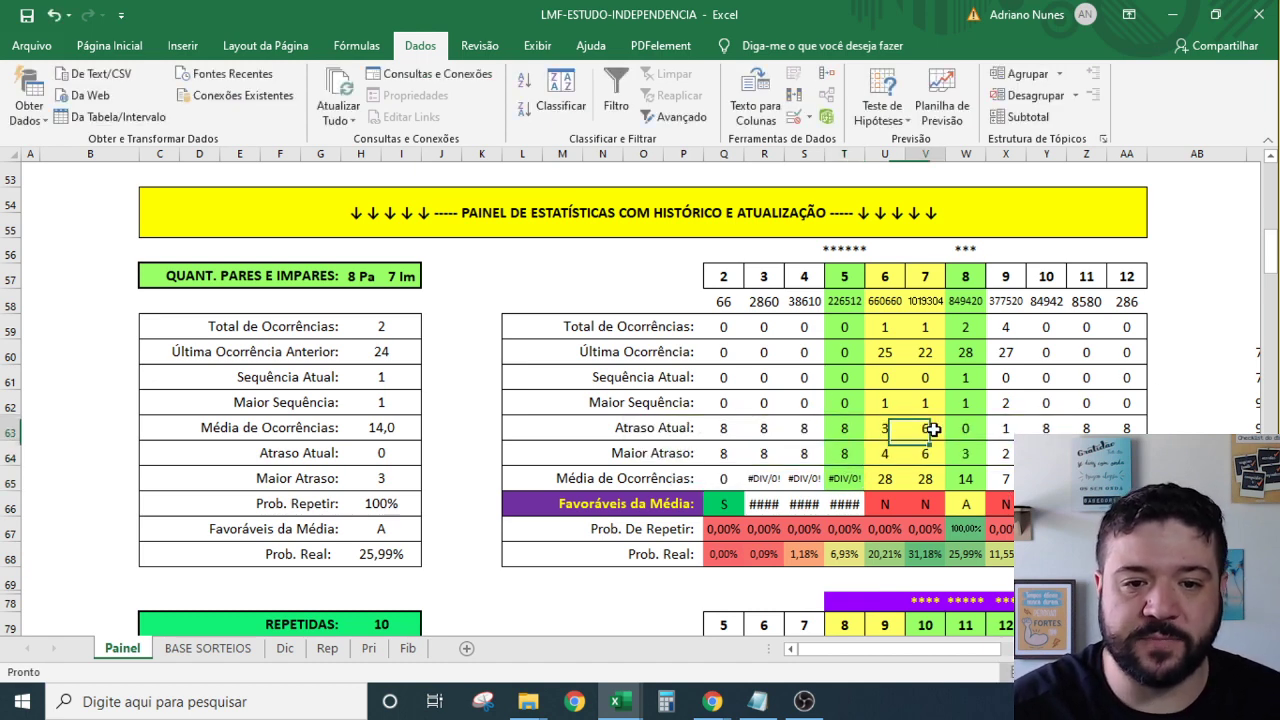
left_click_drag(931, 425, 931, 451)
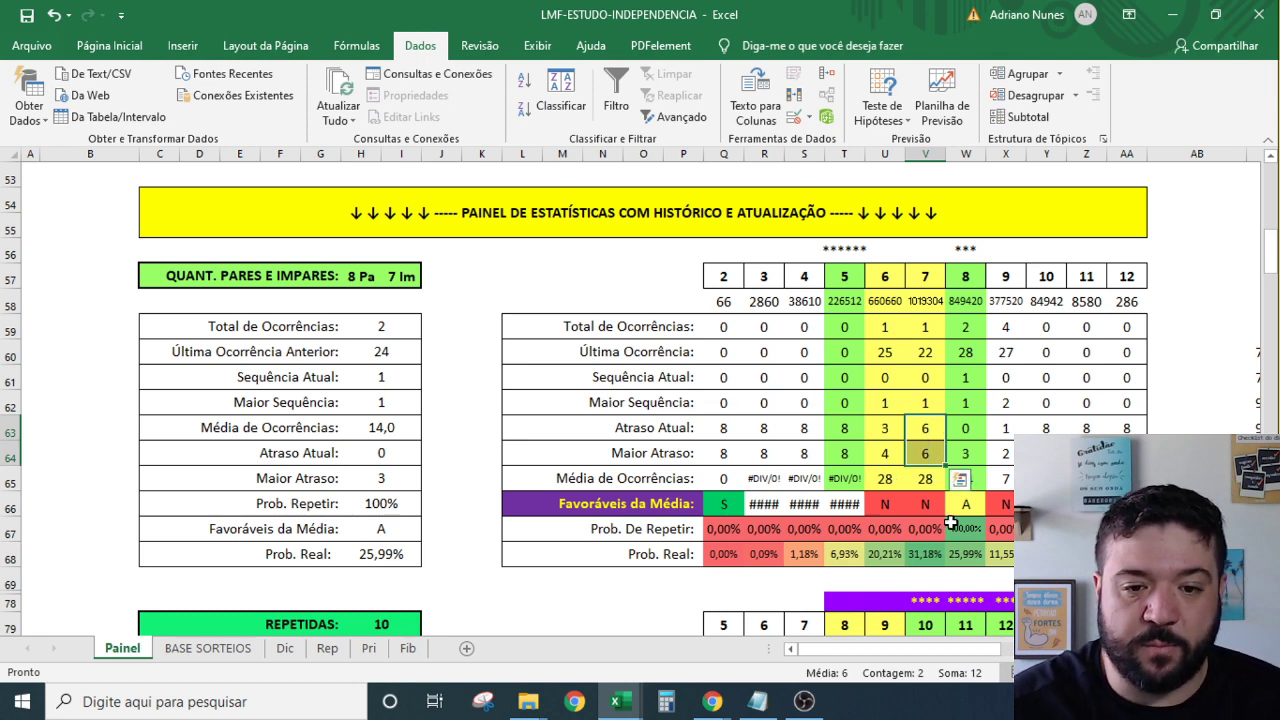
left_click_drag(986, 506, 830, 530)
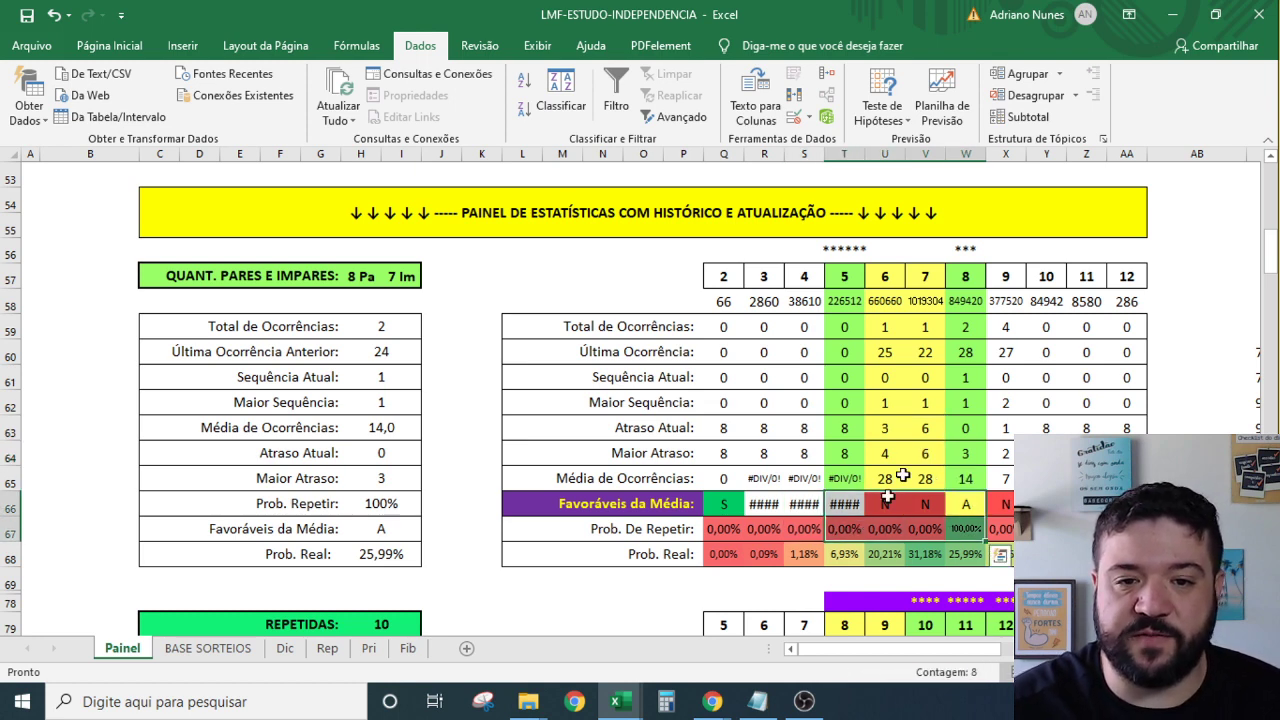
left_click_drag(983, 478, 966, 505)
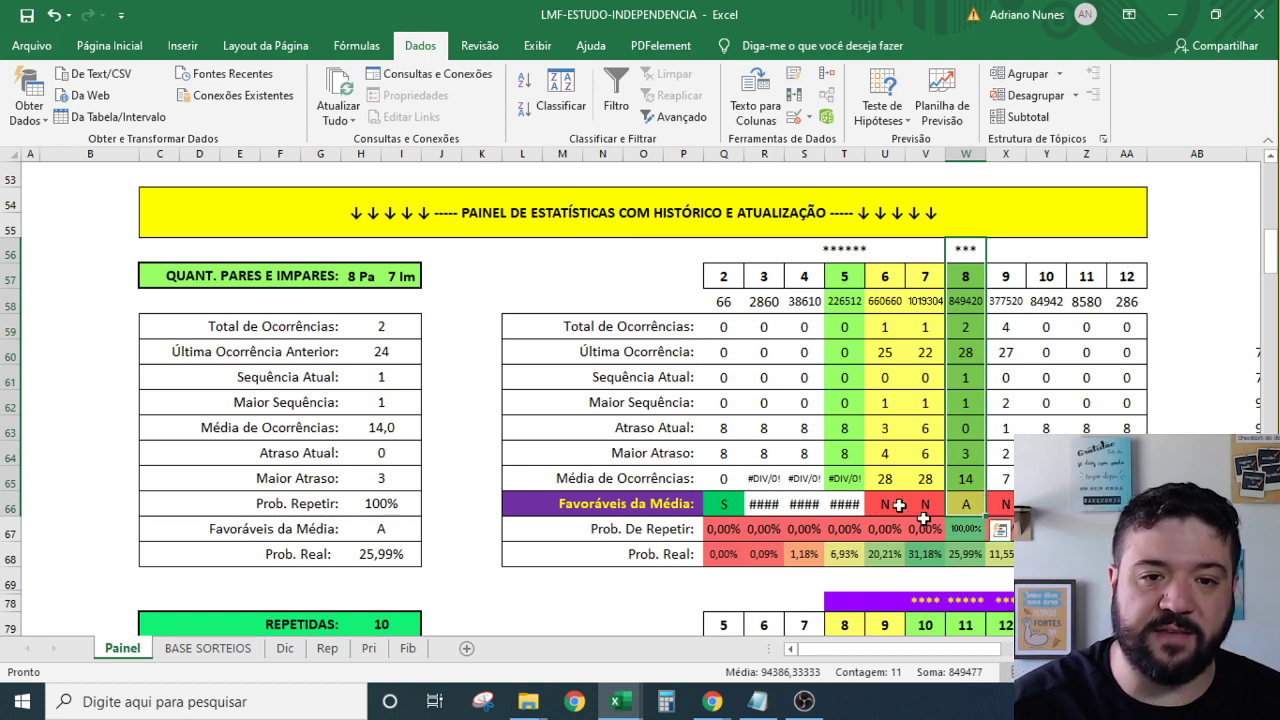
left_click_drag(965, 250, 965, 302)
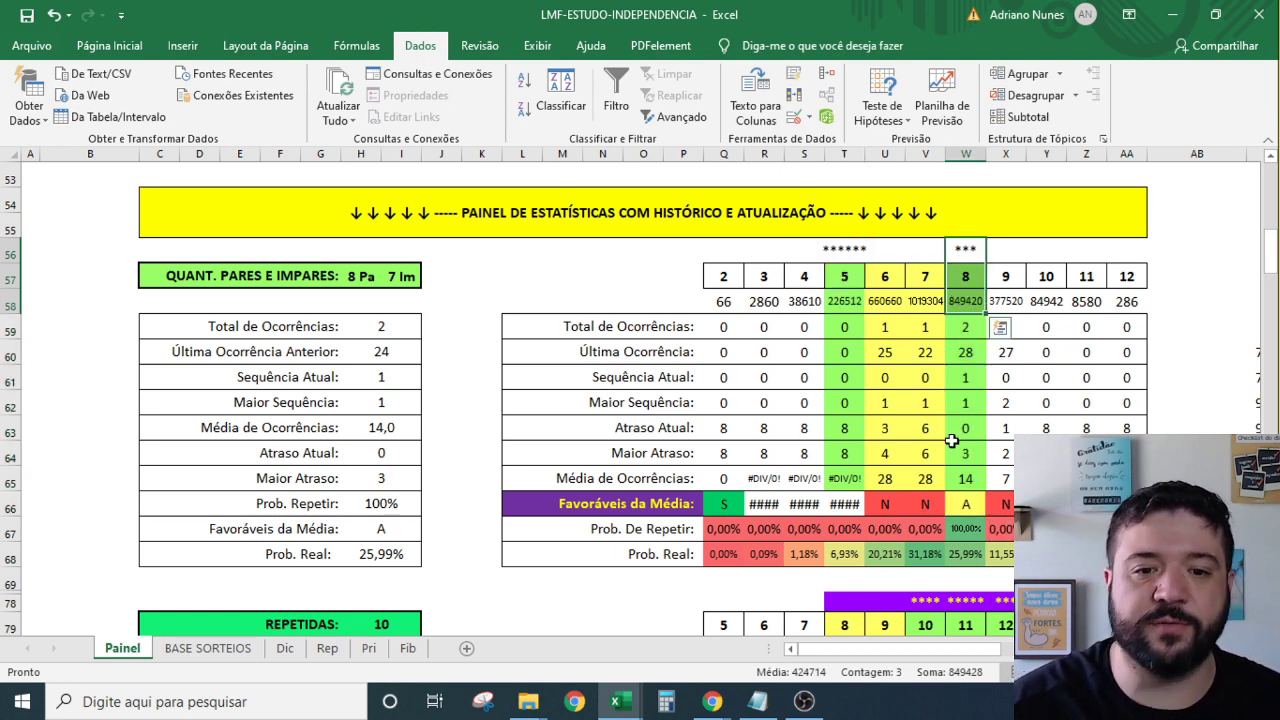
left_click_drag(963, 502, 962, 252)
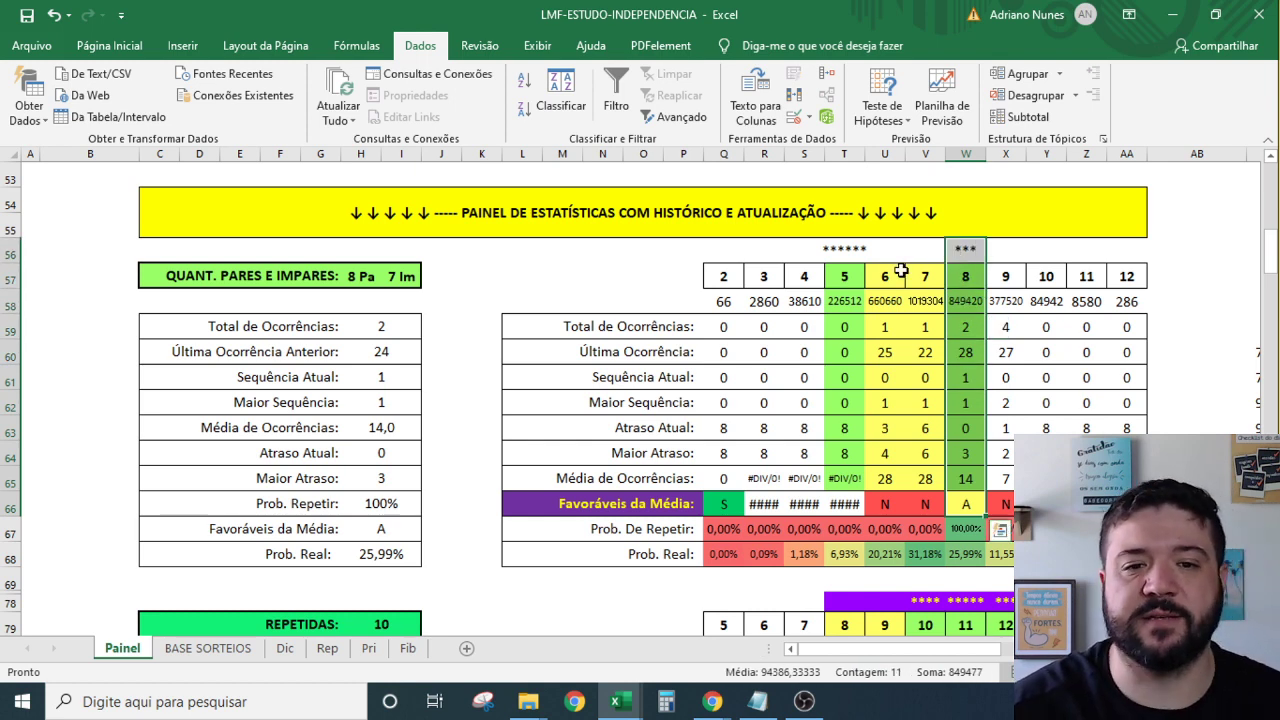
left_click_drag(933, 273, 940, 480)
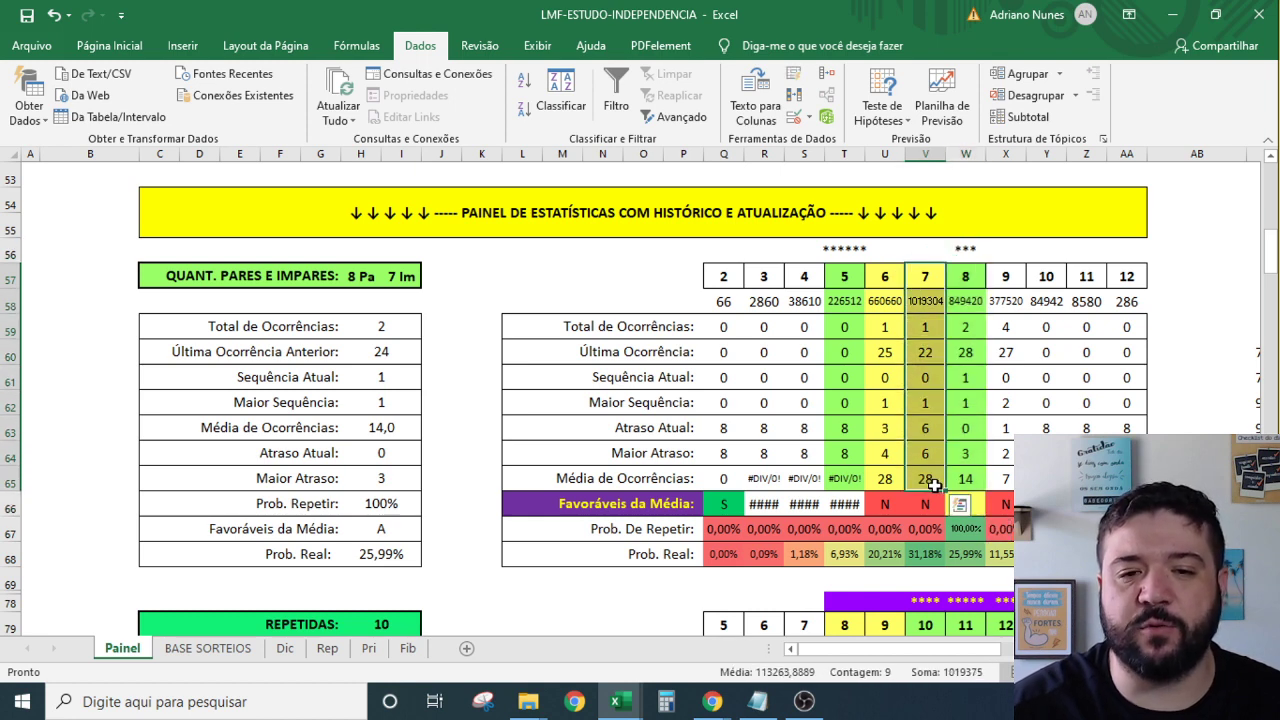
left_click(963, 277)
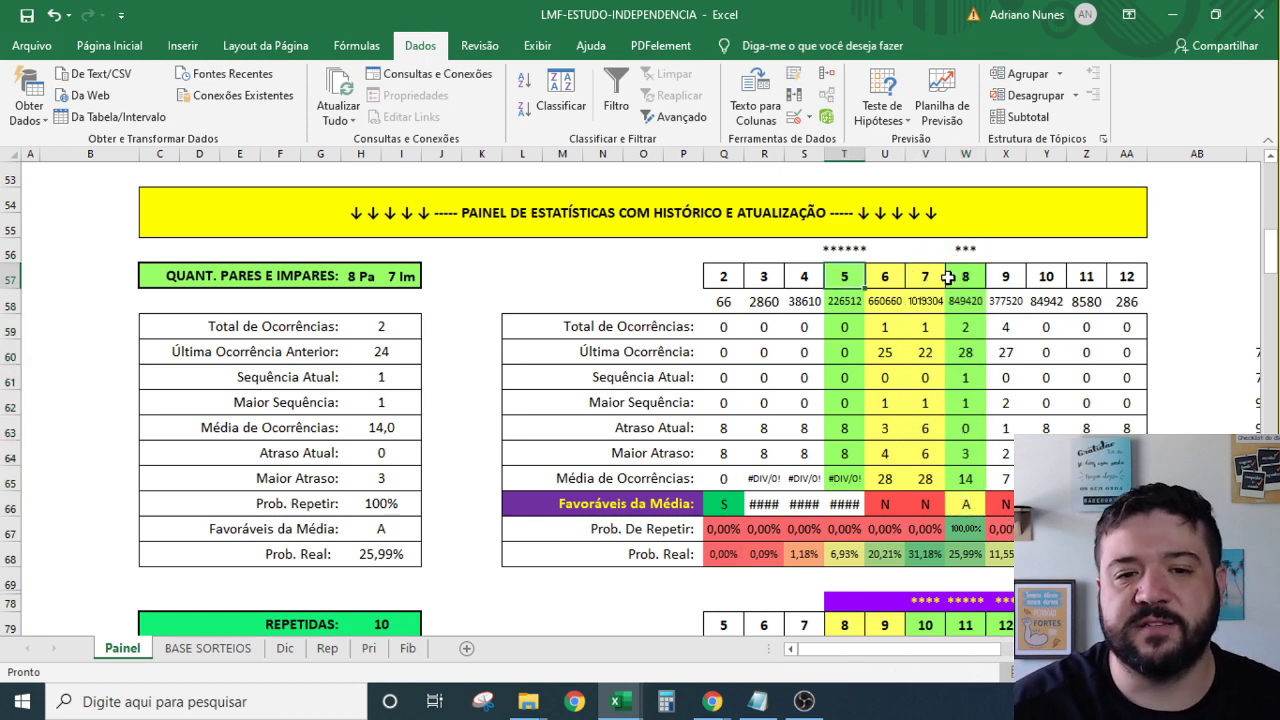
scroll(943, 495, "down", 5)
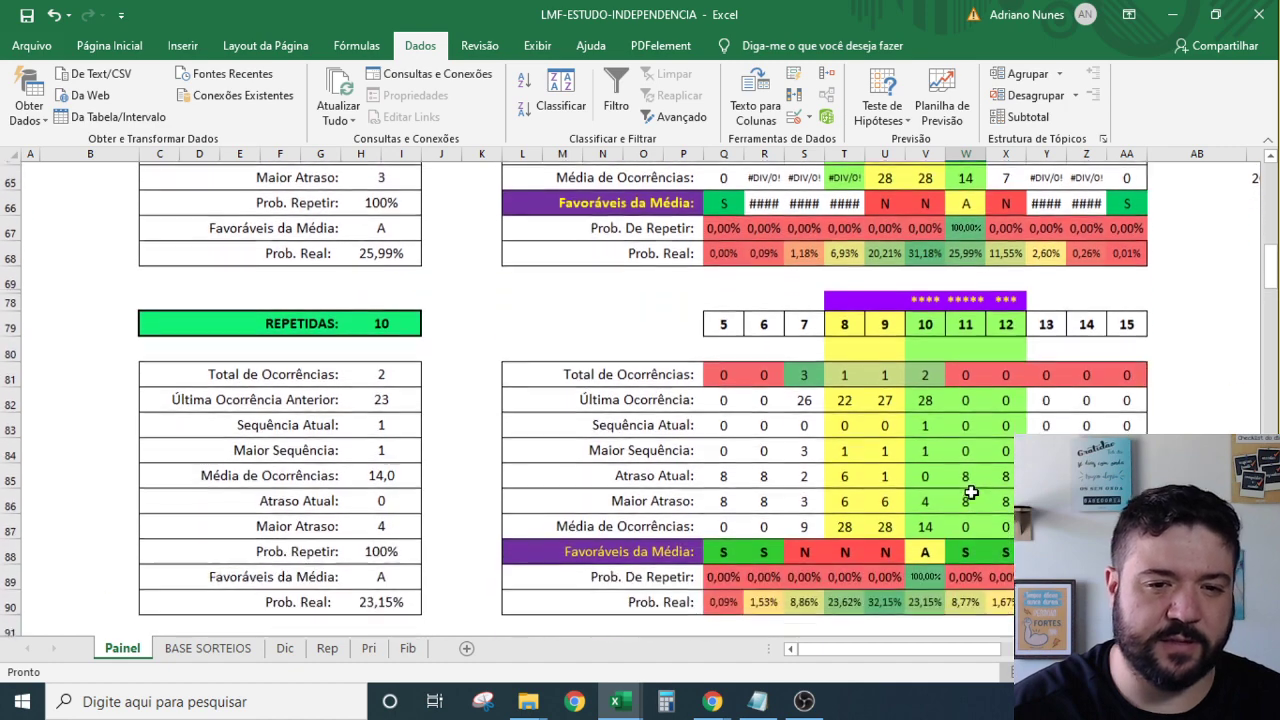
left_click(381, 246)
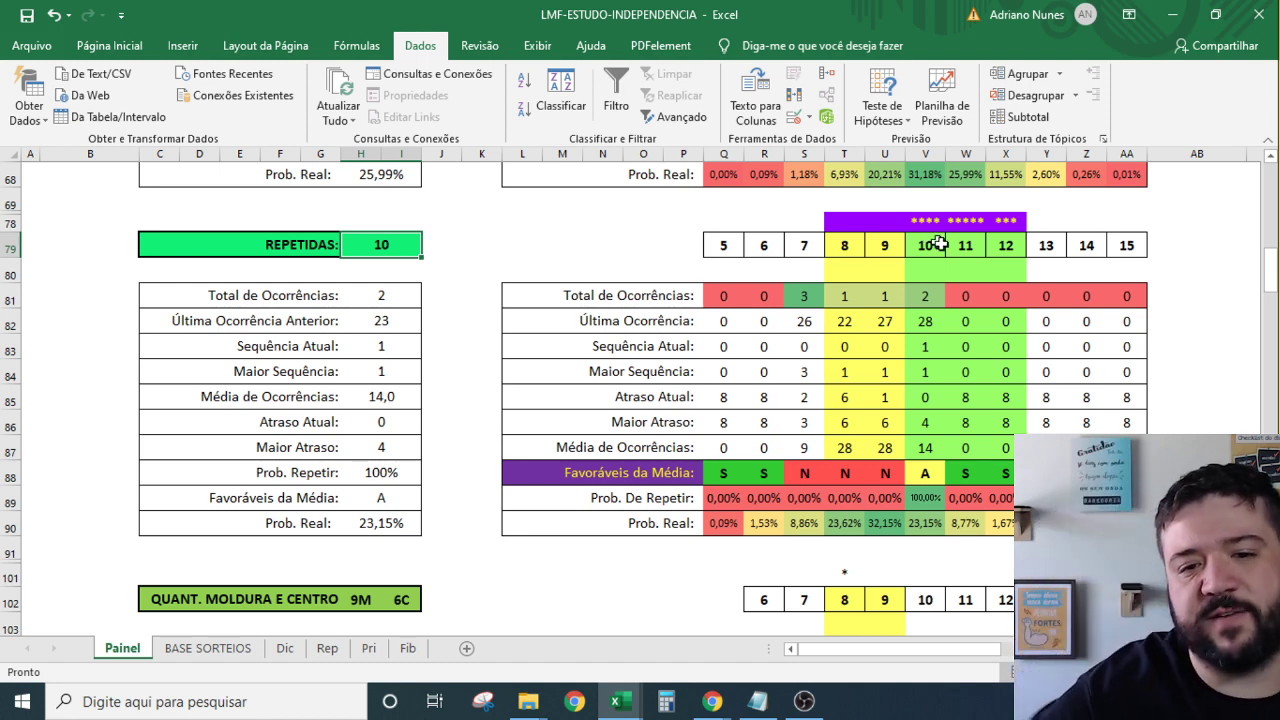
left_click_drag(1003, 220, 917, 451)
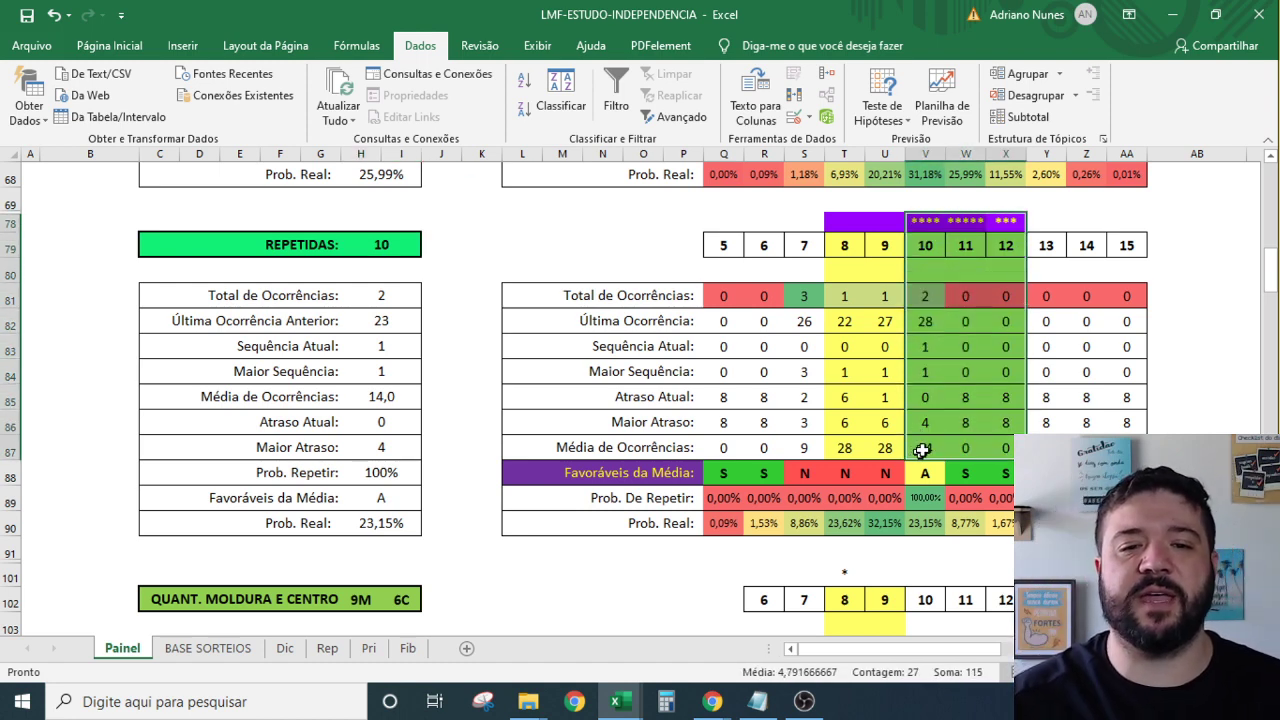
left_click(960, 418)
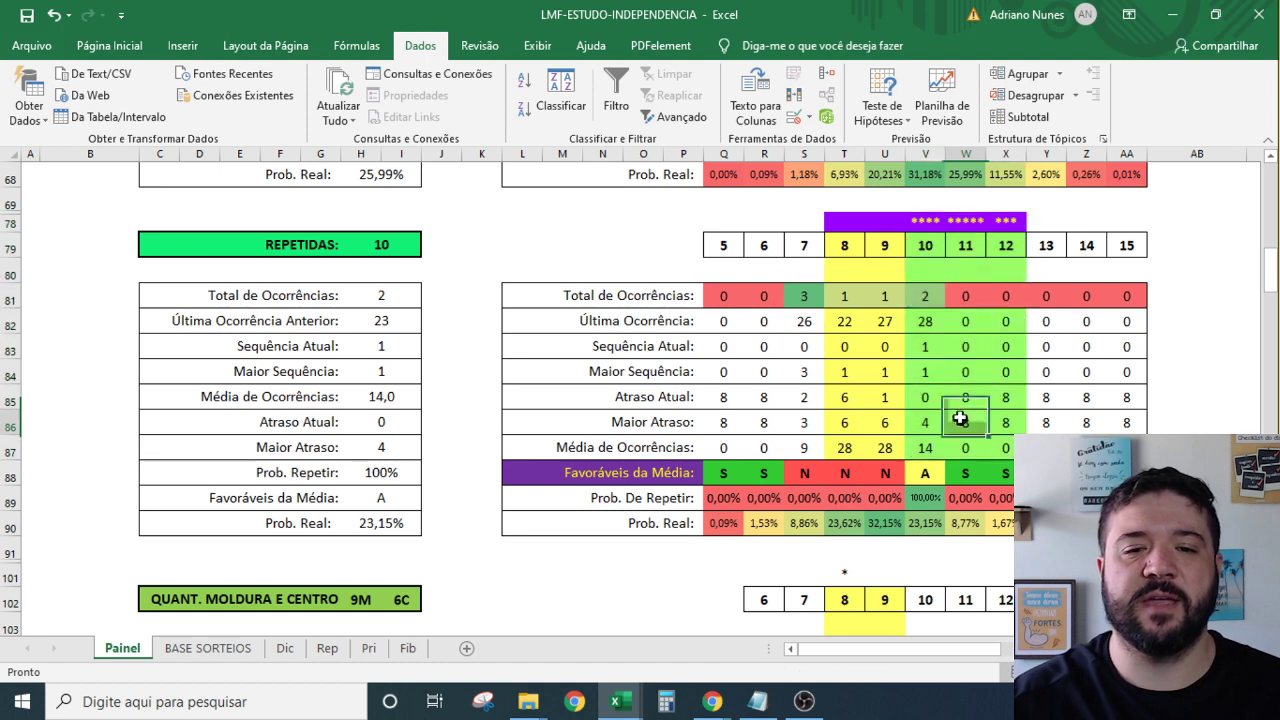
double_click(1006, 397)
key("Escape")
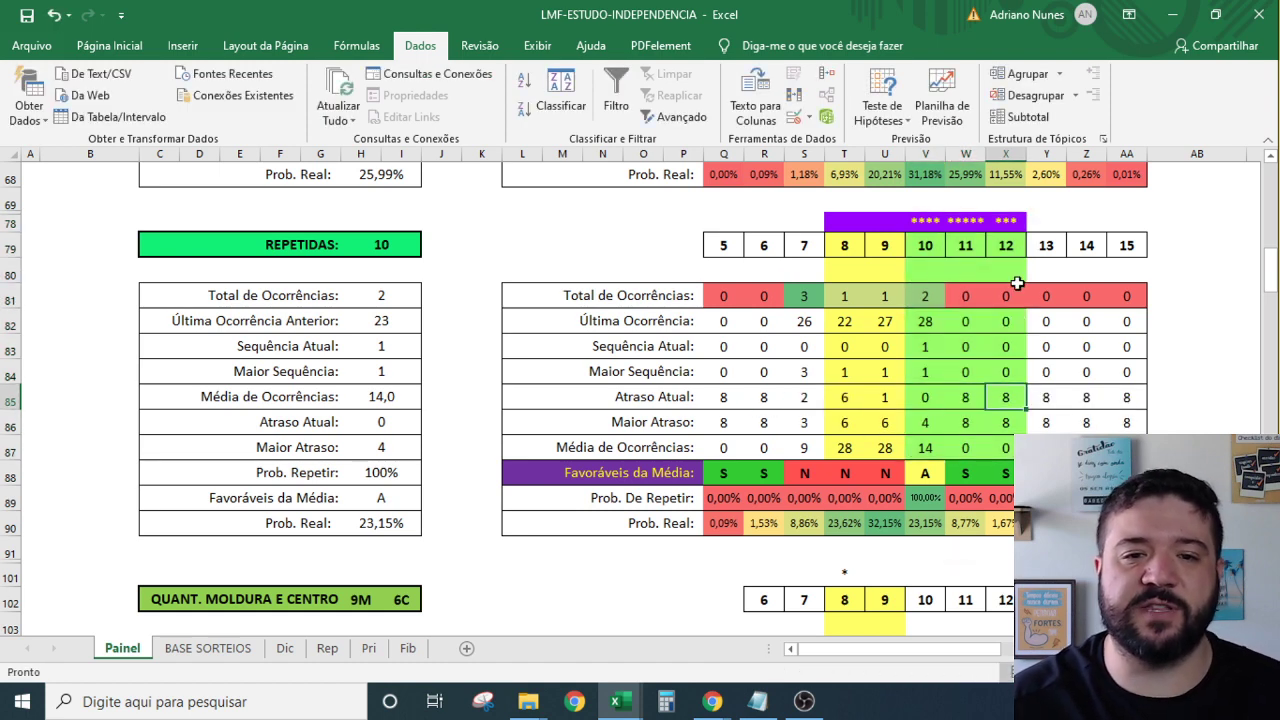
left_click_drag(1006, 478, 925, 226)
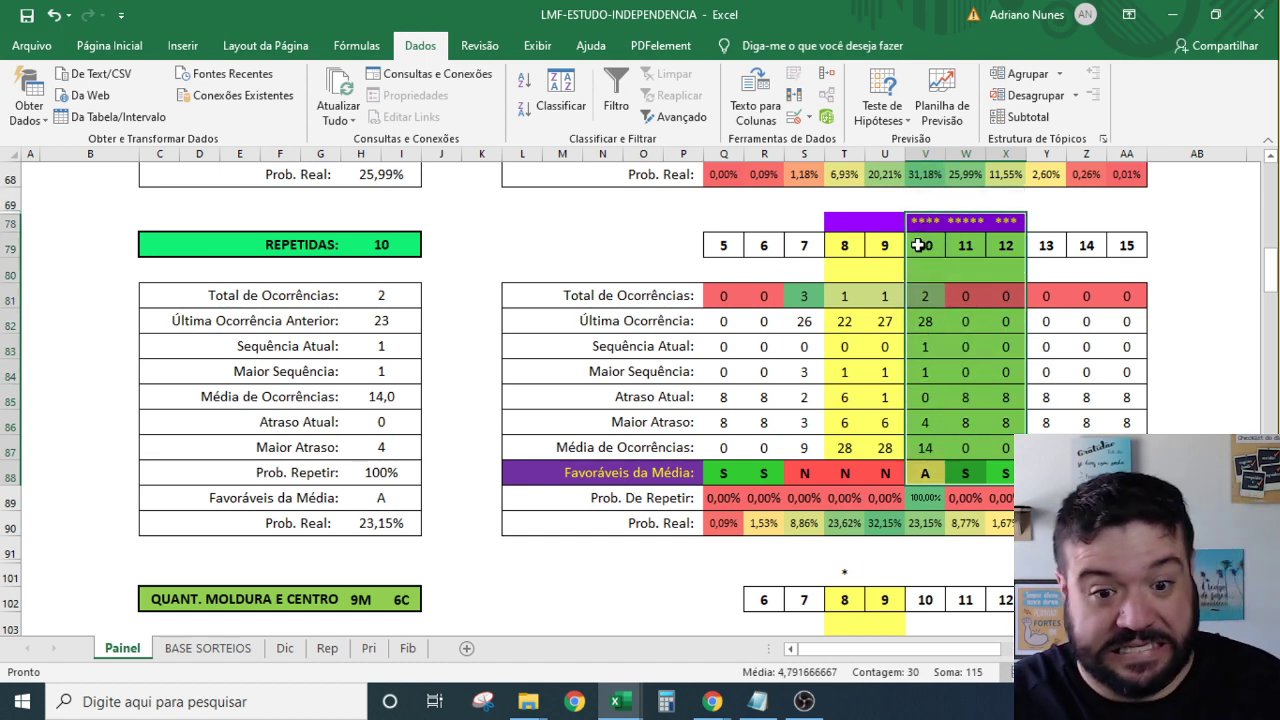
left_click_drag(1000, 239, 919, 216)
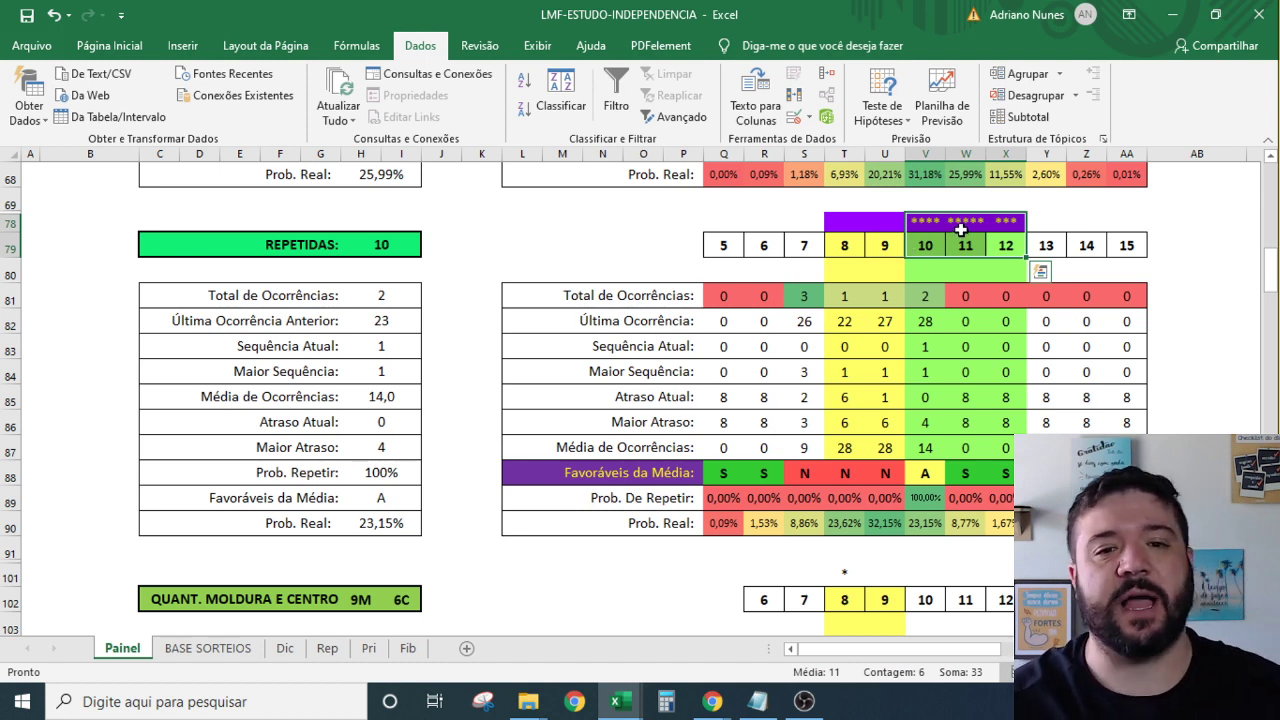
left_click_drag(1000, 222, 920, 436)
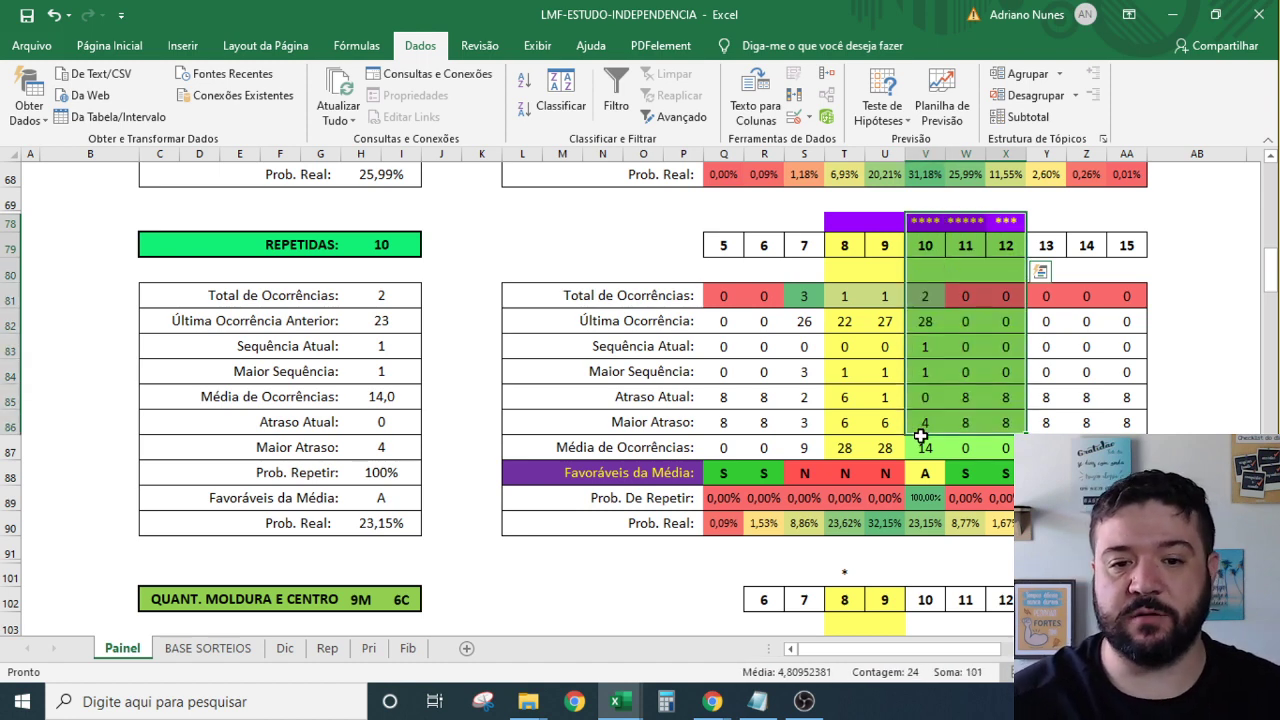
left_click_drag(1002, 224, 916, 447)
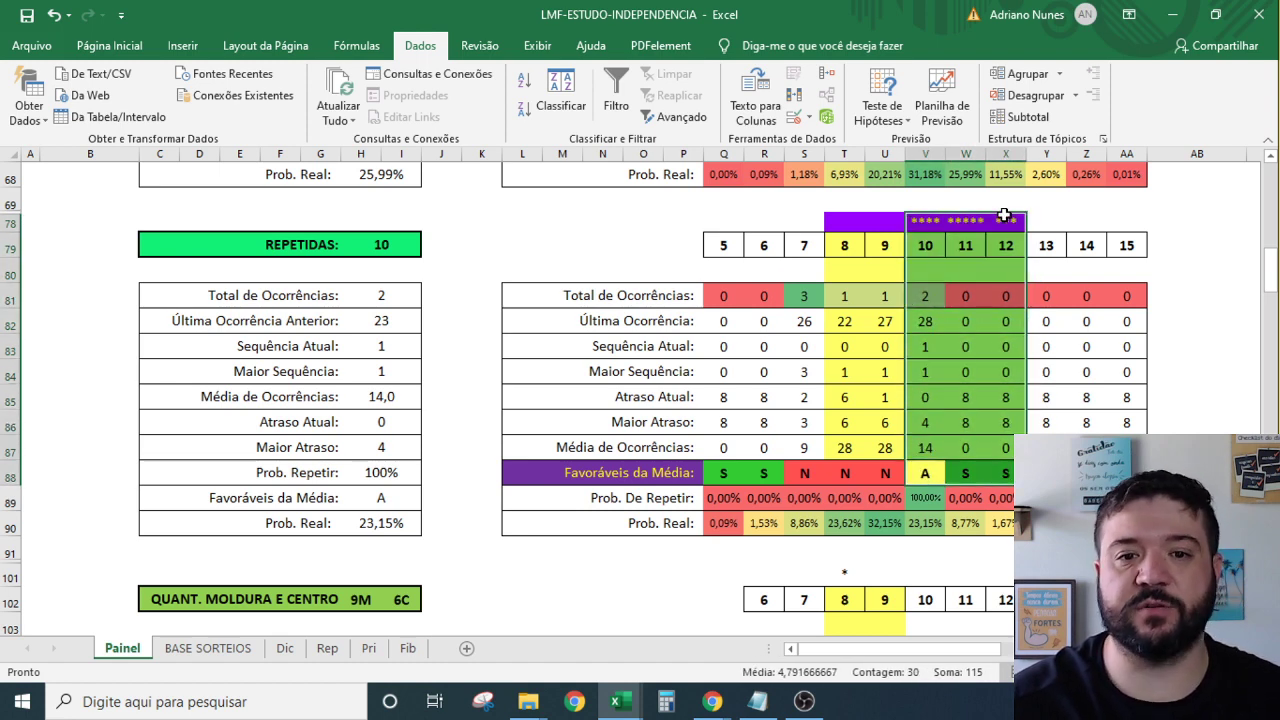
mouse_move(1010, 220)
left_mouse_down()
mouse_move(909, 260)
mouse_move(912, 452)
mouse_move(928, 463)
mouse_move(929, 314)
mouse_move(1014, 214)
mouse_move(1000, 214)
left_mouse_up()
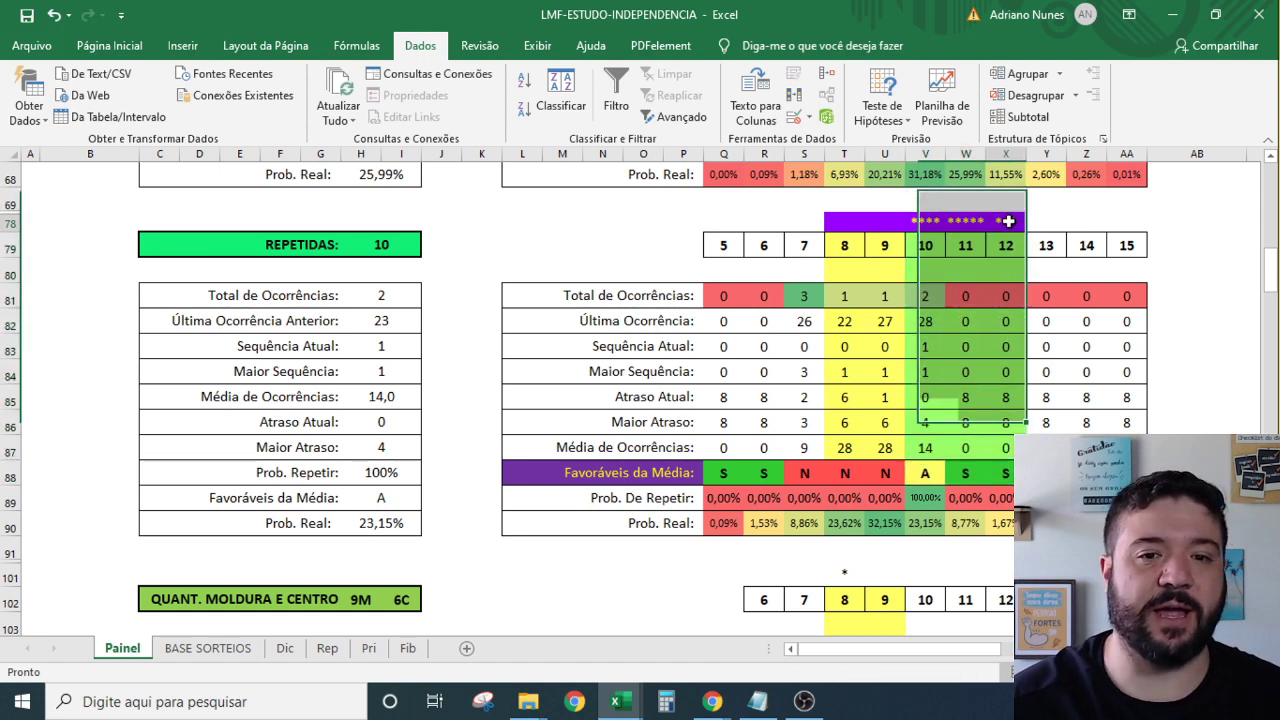
left_click_drag(850, 219, 890, 452)
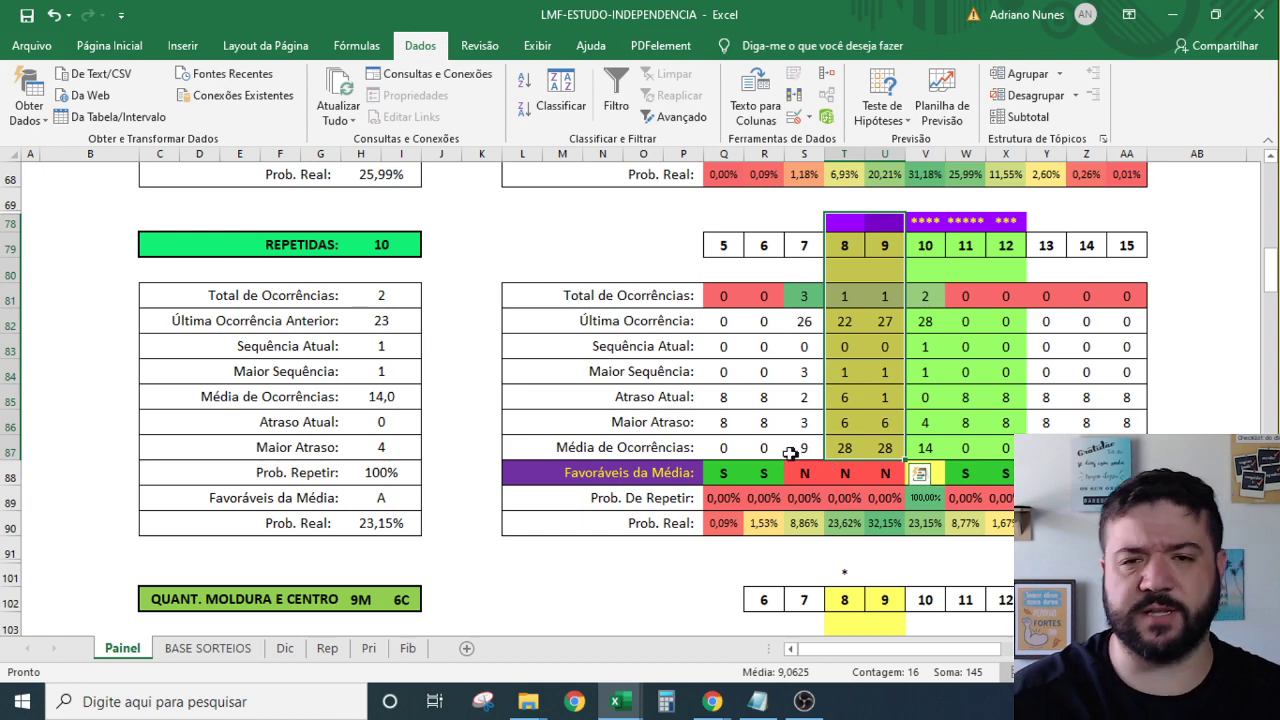
scroll(880, 400, "down", 3)
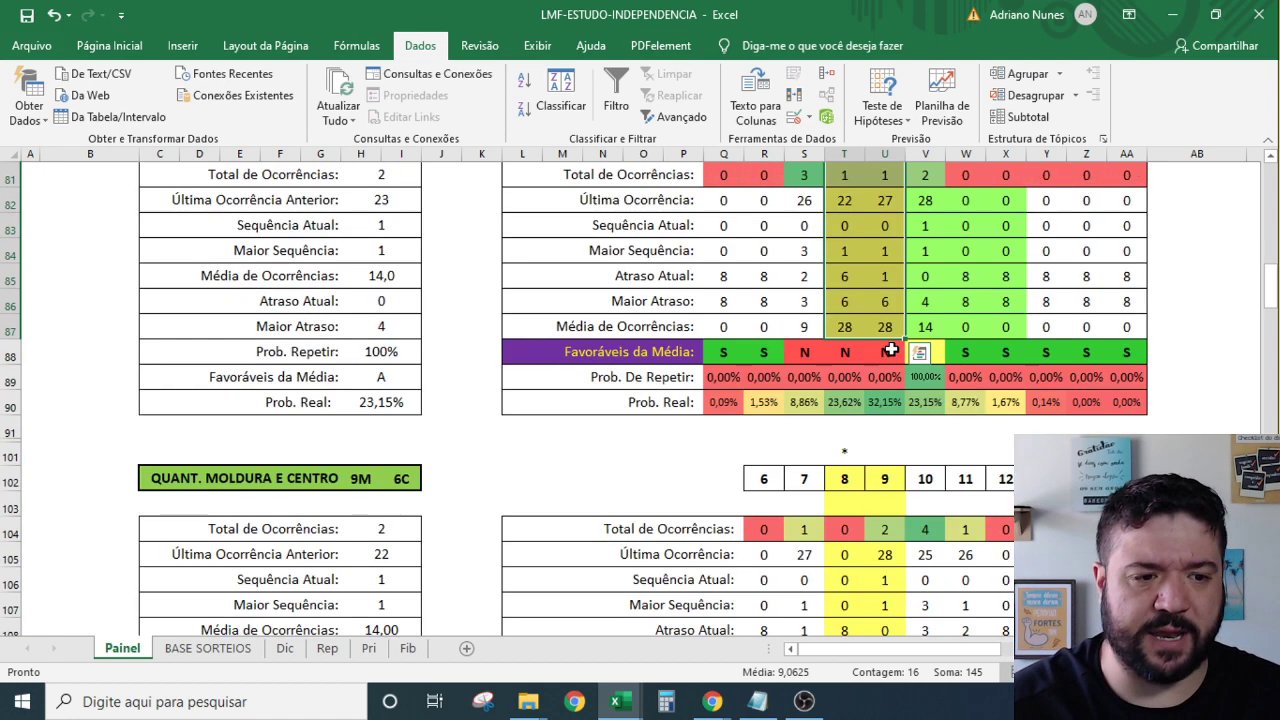
scroll(913, 277, "up", 3)
left_click_drag(927, 196, 1014, 422)
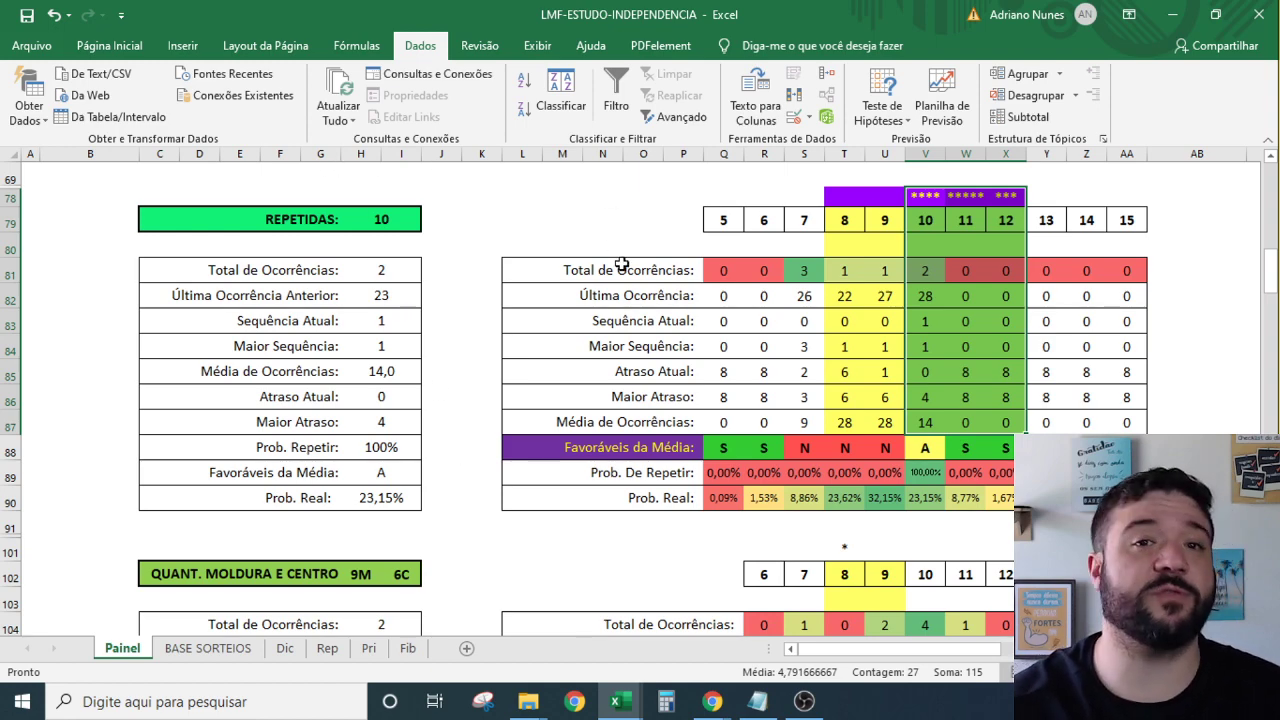
scroll(604, 354, "down", 4)
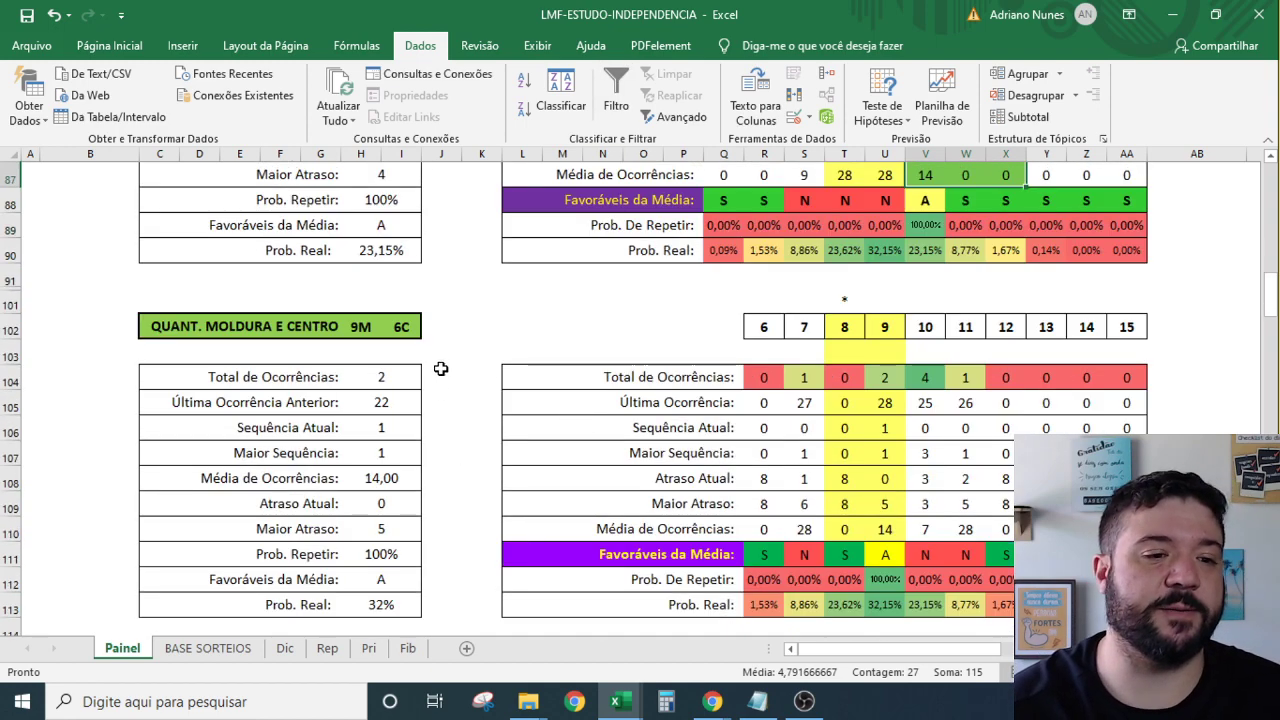
Fill the number 12 column (X102:X110) of the QUANT. MOLDURA E CENTRO table with the recent green.
left_click(364, 328)
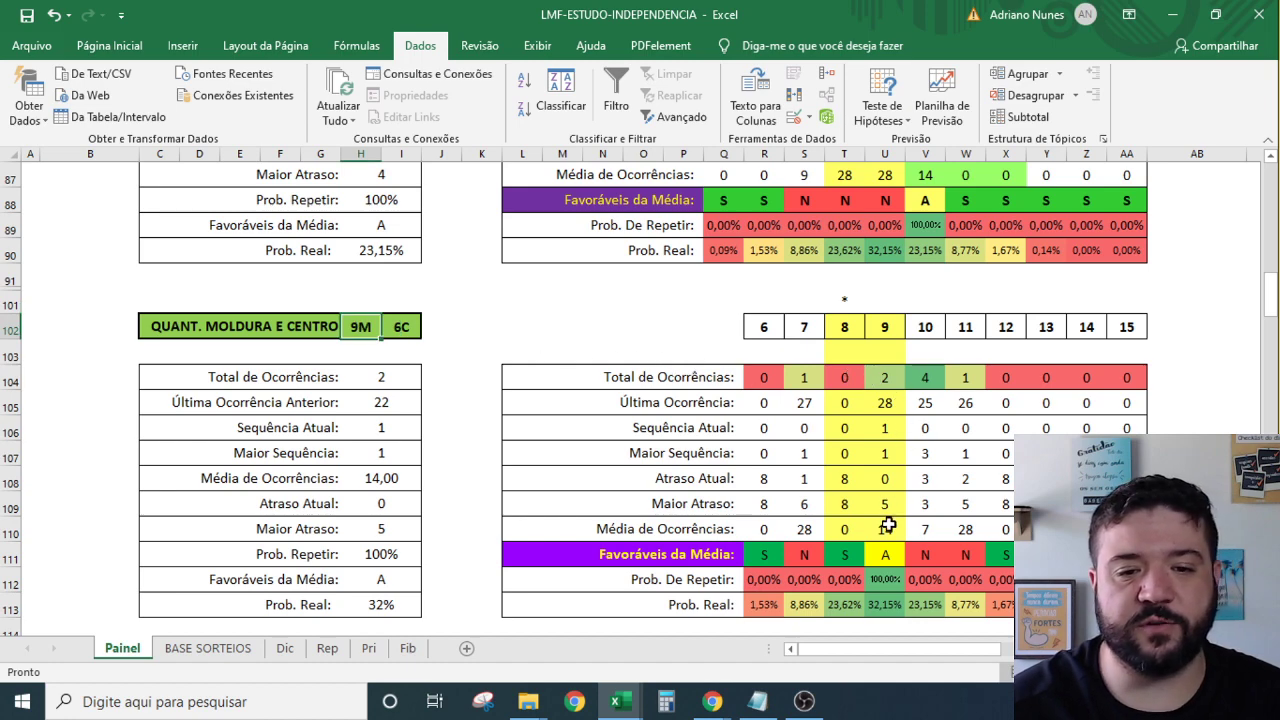
left_click_drag(884, 529, 884, 298)
scroll(958, 336, "down", 1)
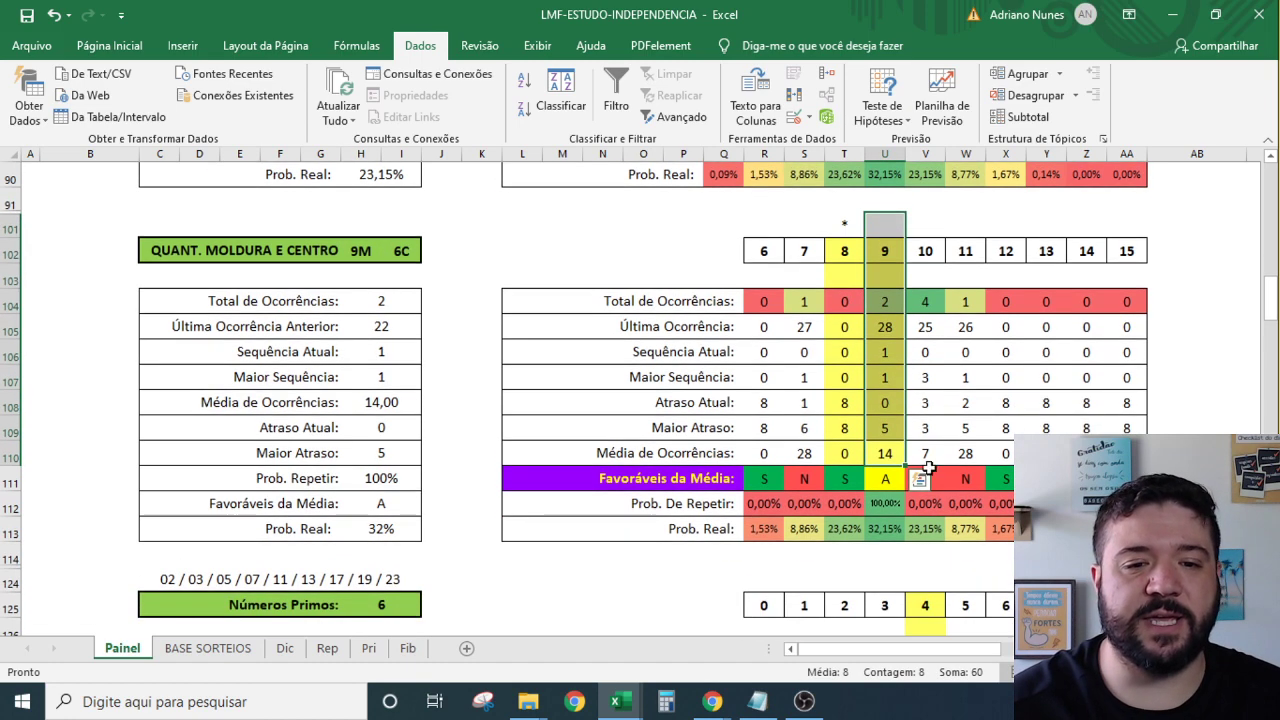
left_click(848, 452)
left_click_drag(999, 452, 1017, 243)
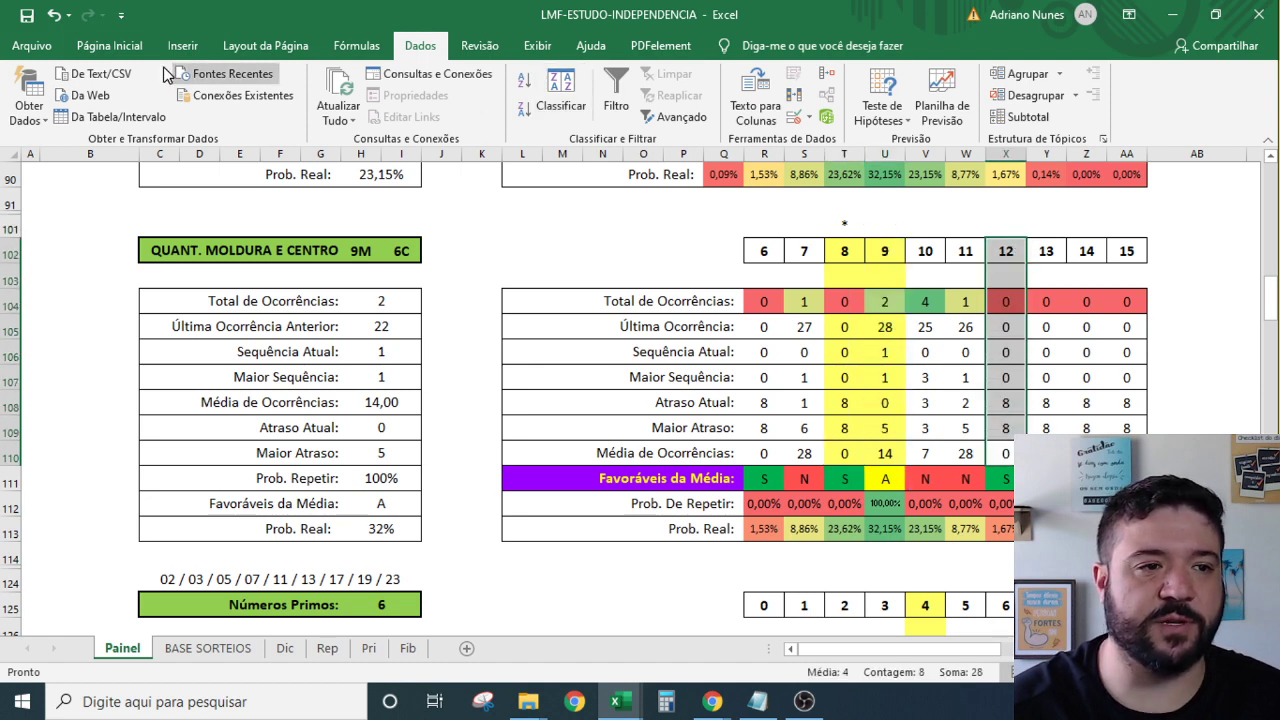
left_click(105, 45)
left_click(267, 112)
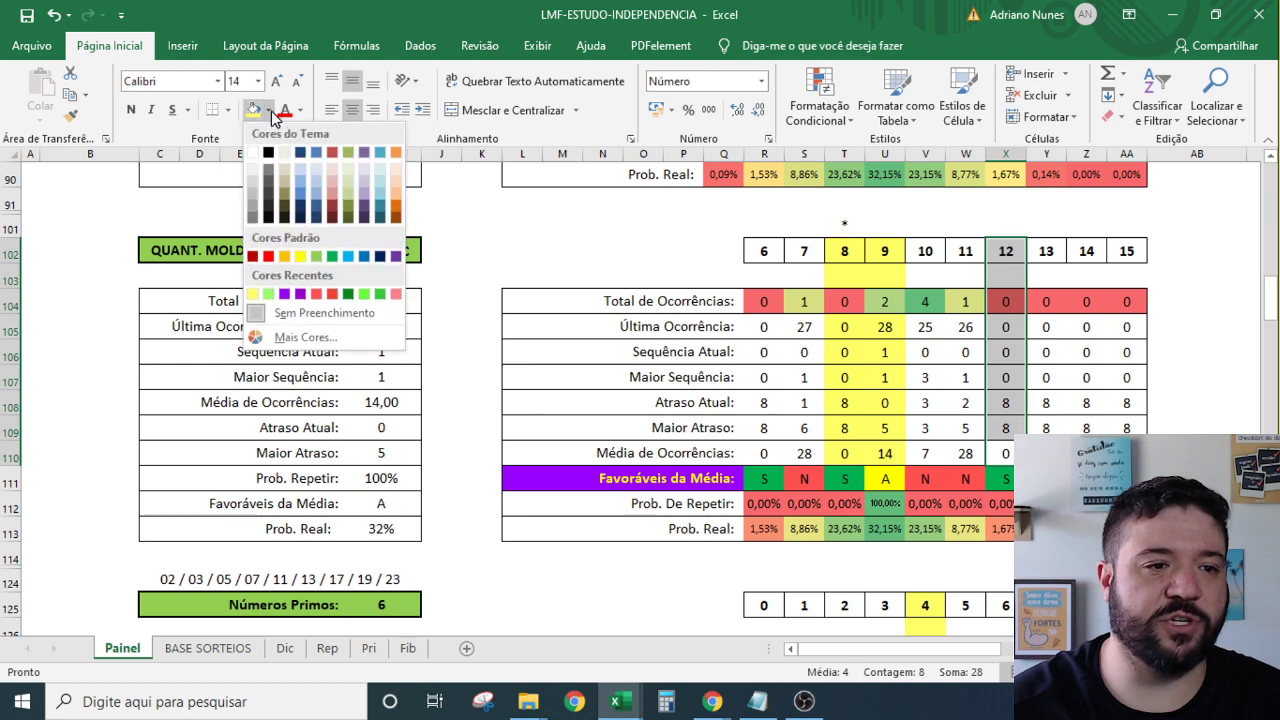
left_click(270, 298)
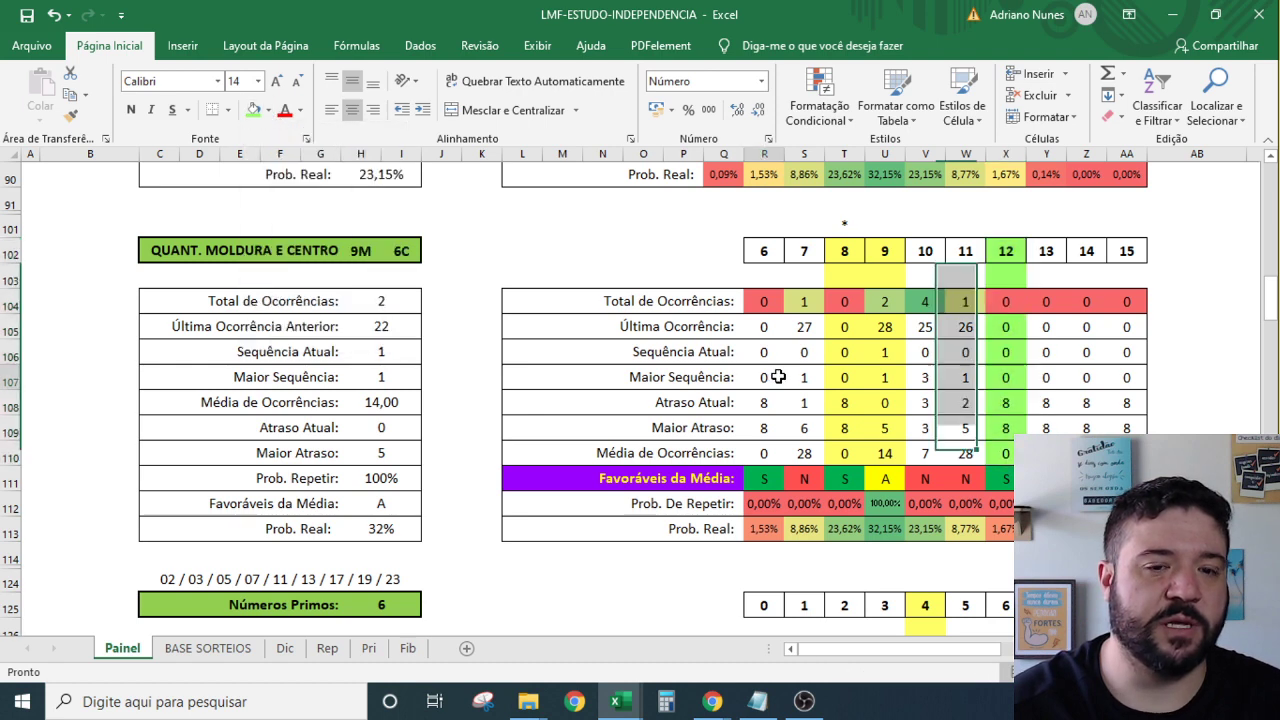
left_click(764, 377)
Select the columns for numbers 8, 9 and 10 and the occurrence totals for 7 through 12.
left_click_drag(843, 250, 890, 228)
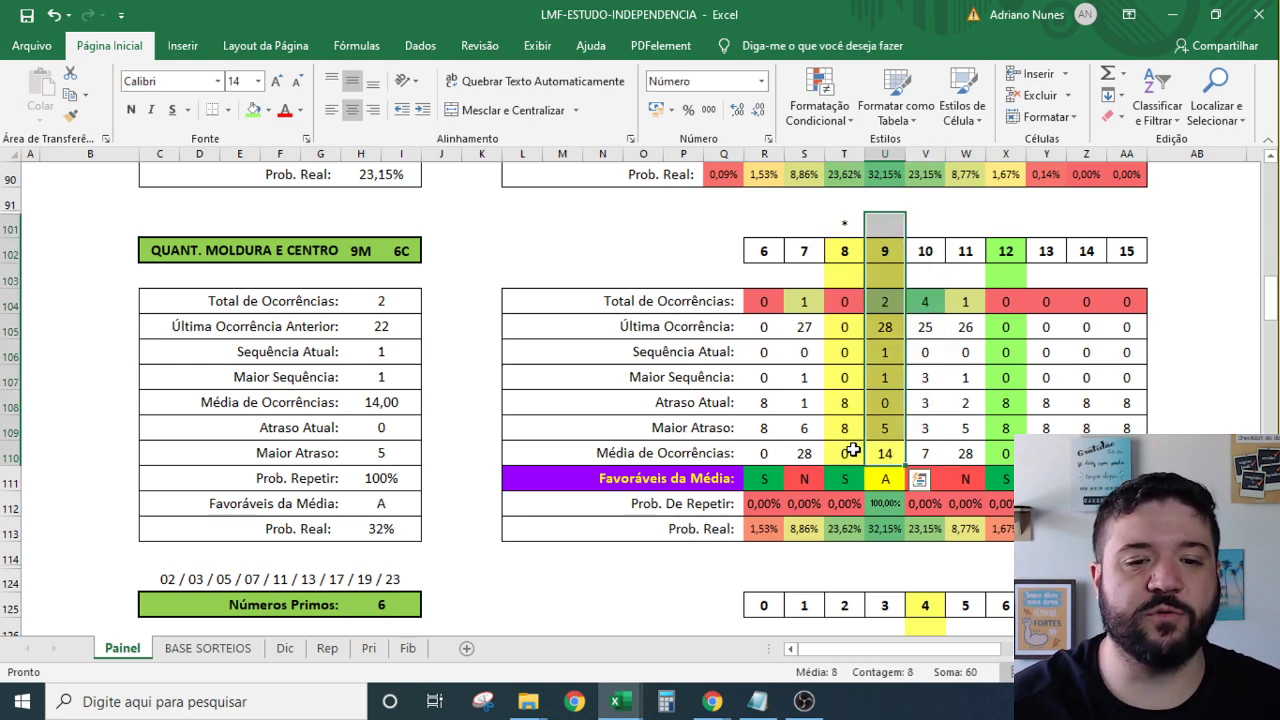
left_click_drag(852, 452, 846, 229)
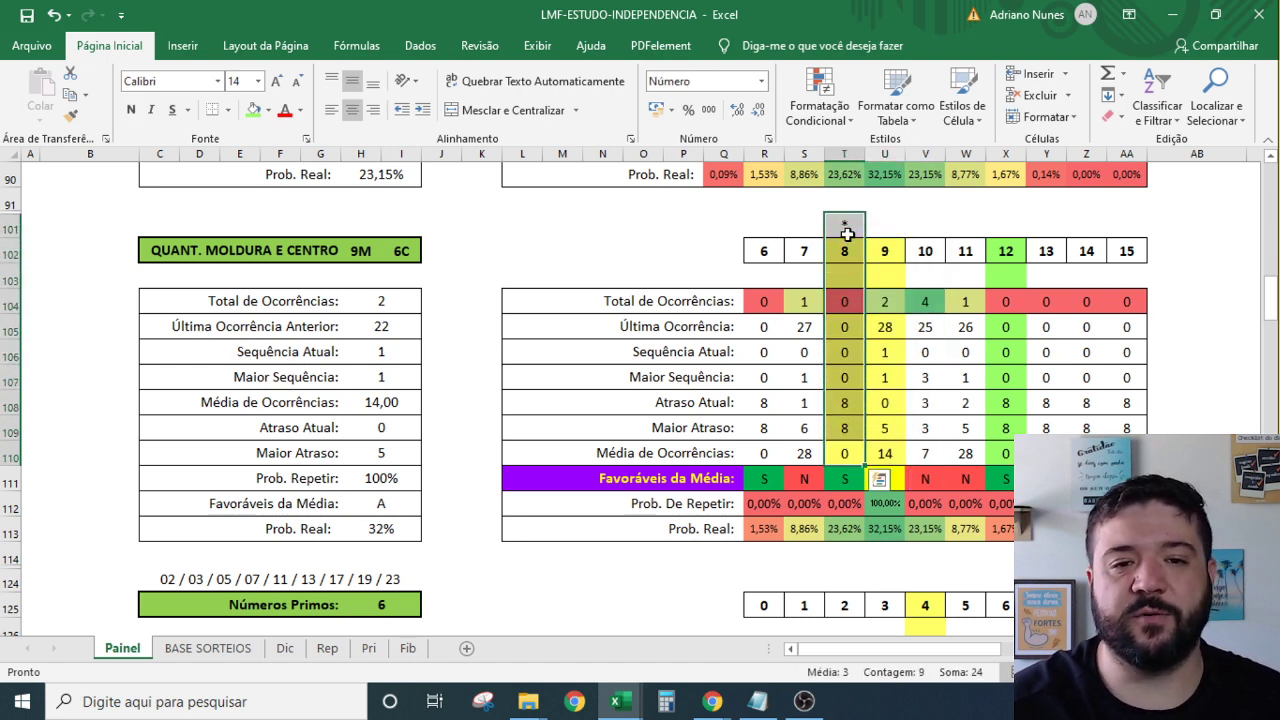
left_click_drag(850, 452, 843, 252)
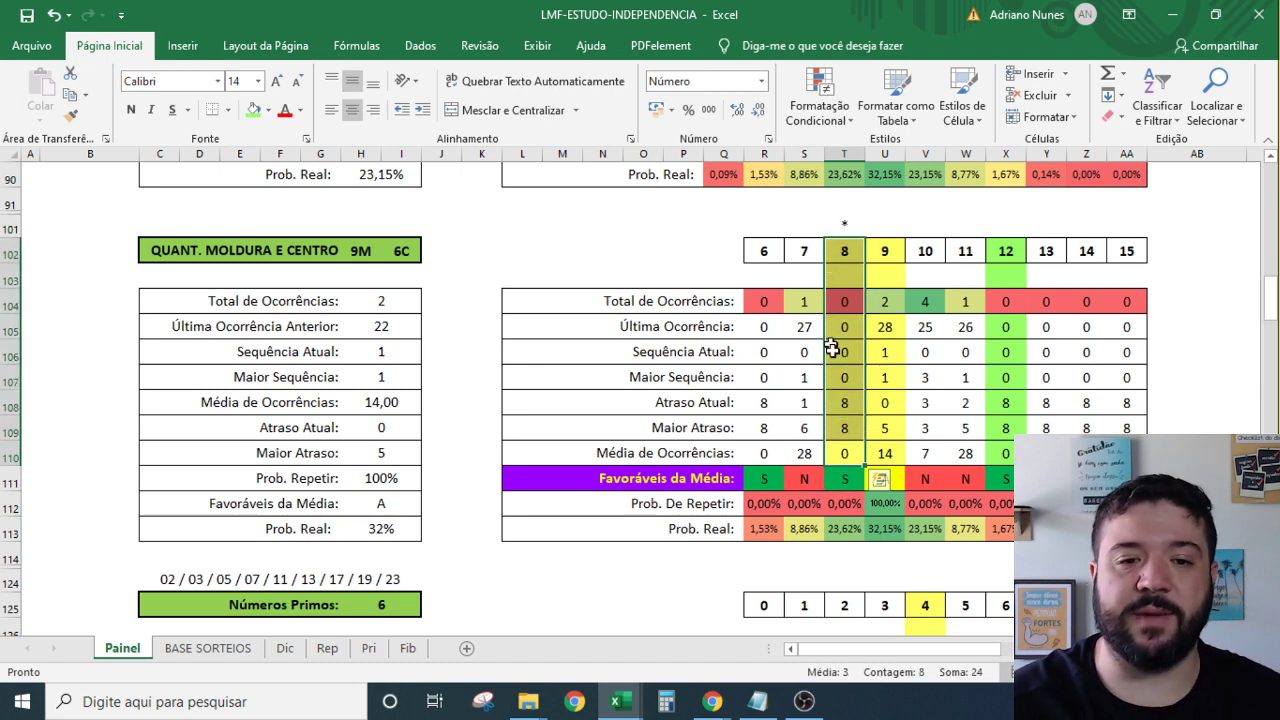
left_click(851, 403)
left_click(849, 428)
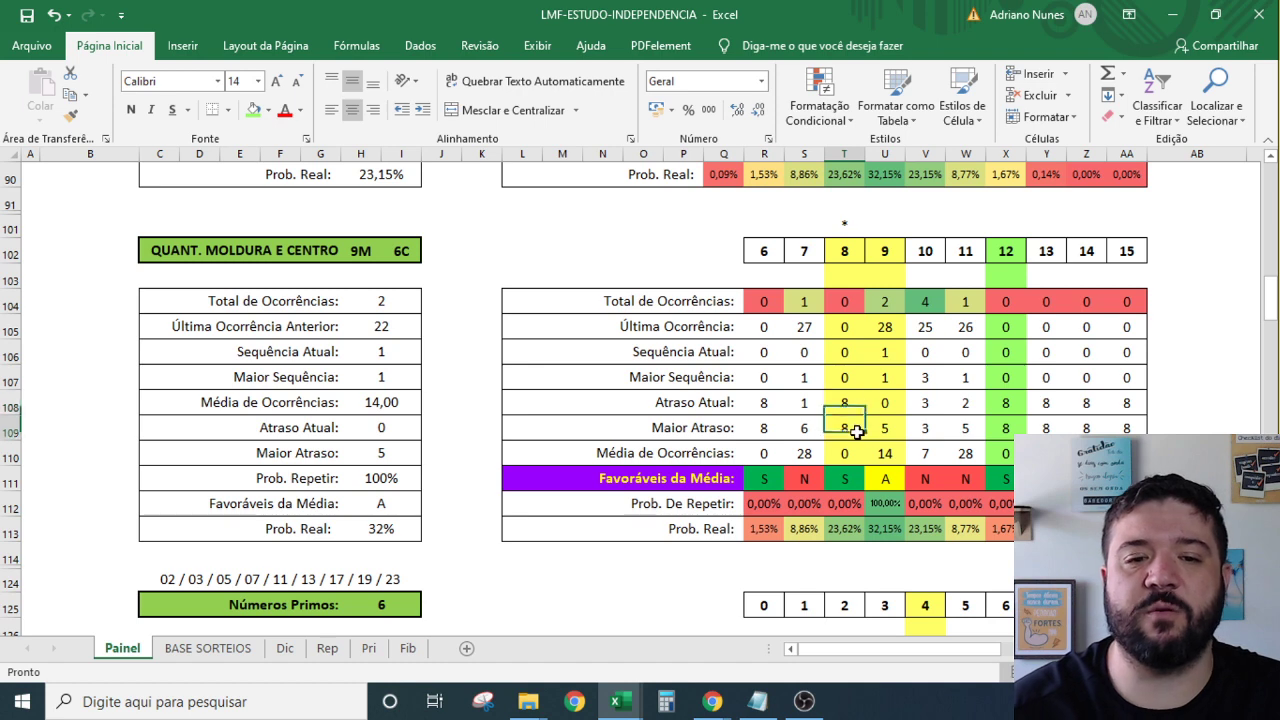
left_click(845, 452)
left_click_drag(845, 440, 850, 243)
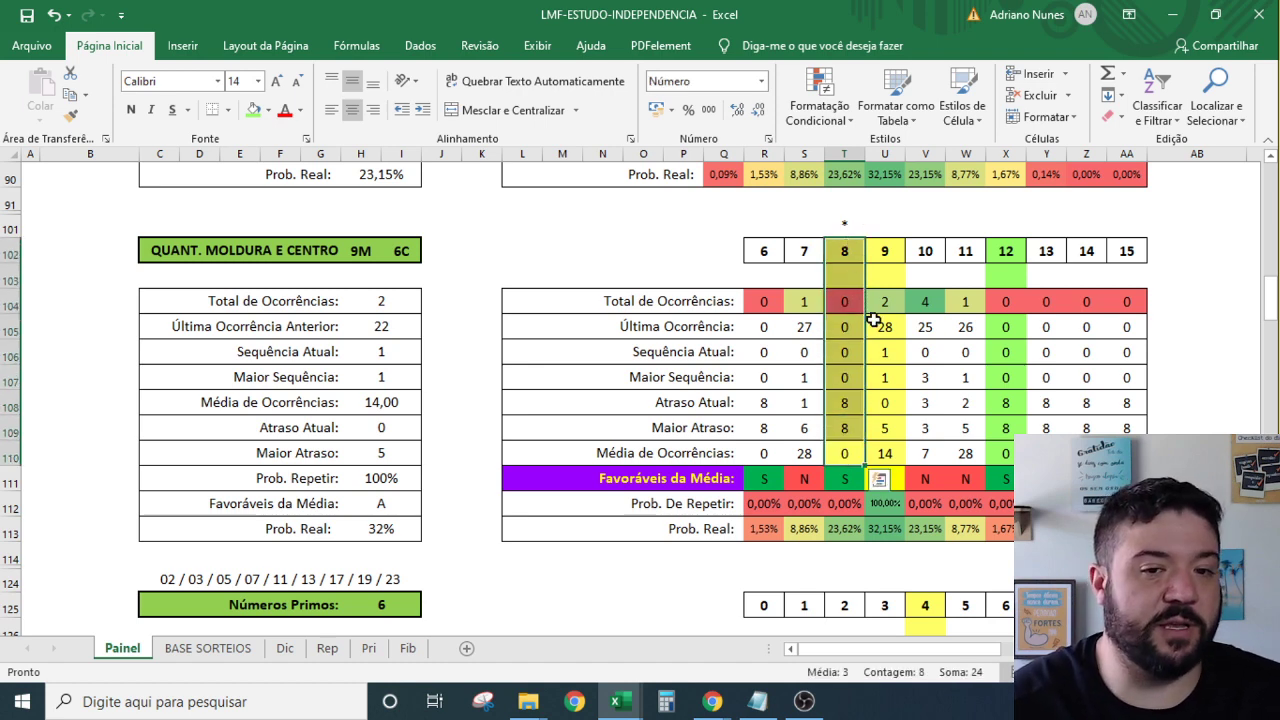
mouse_move(886, 450)
left_mouse_down()
mouse_move(884, 250)
mouse_move(920, 457)
mouse_move(904, 455)
left_mouse_up()
left_click(904, 455)
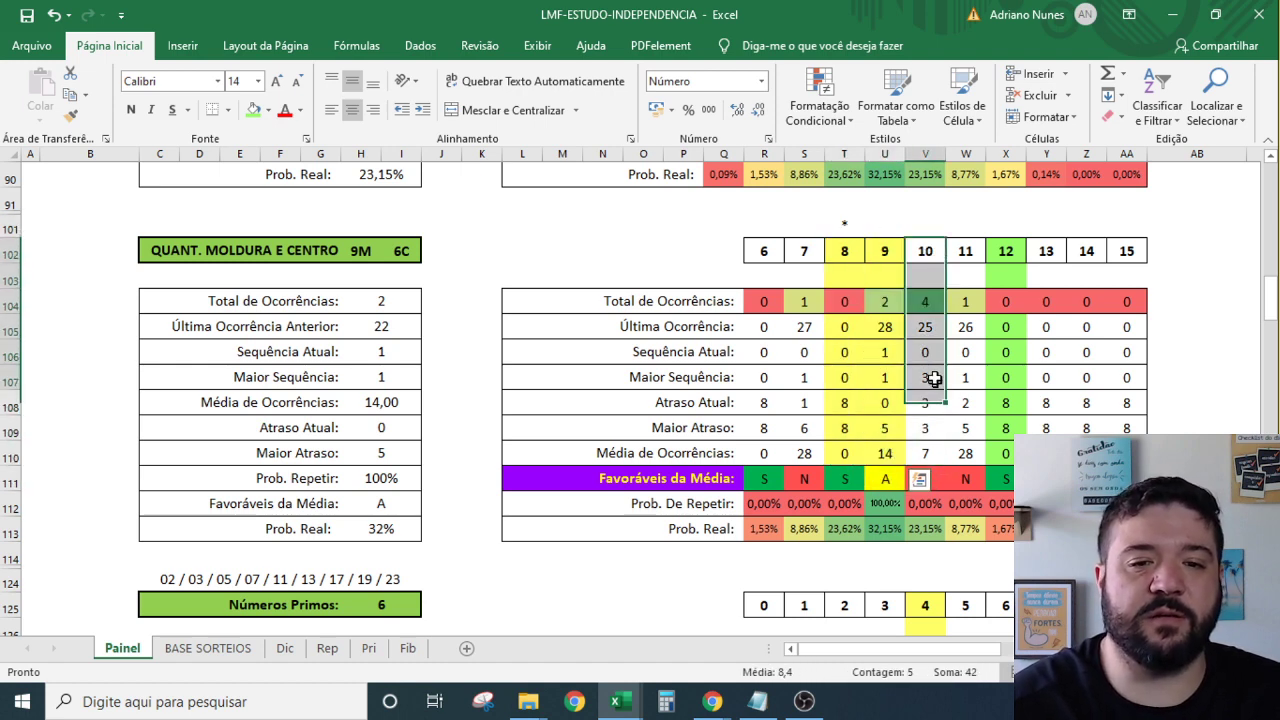
left_click(920, 300)
left_click_drag(920, 300, 1006, 303)
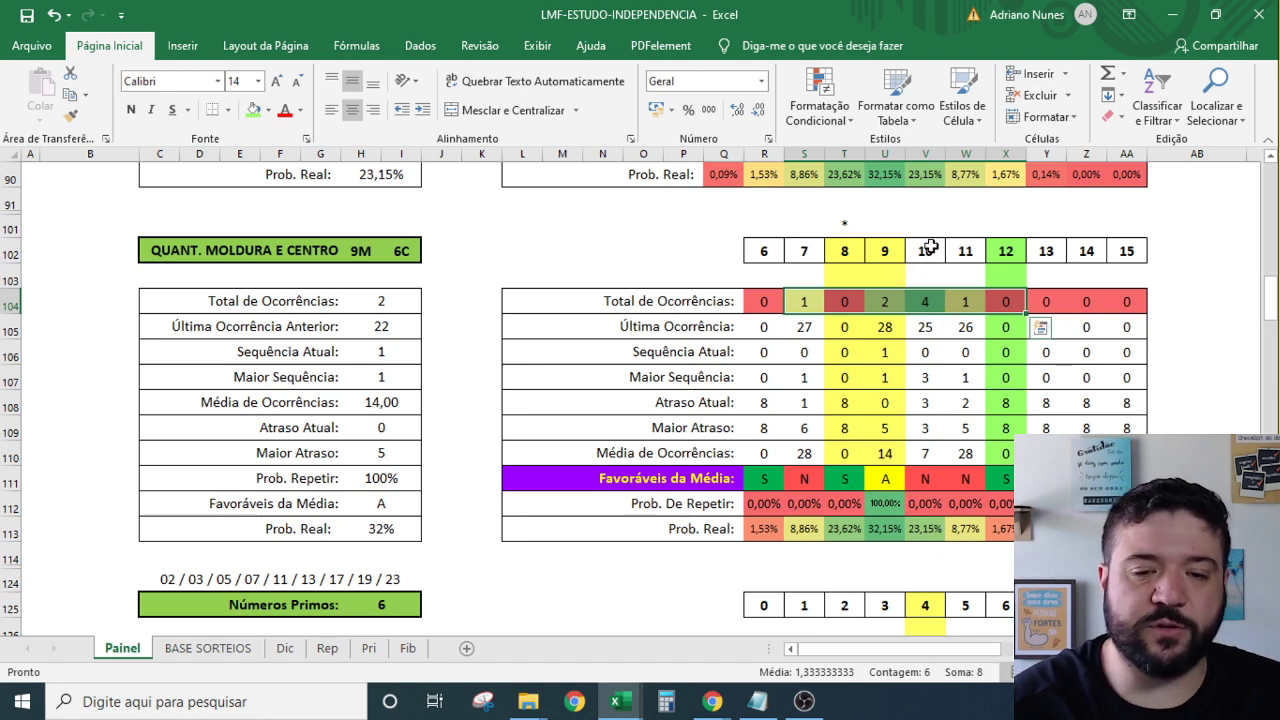
Compare numbers 7 through 12 with their totals, plus the A rating for 9.
left_click_drag(930, 247, 934, 300)
left_click(926, 302)
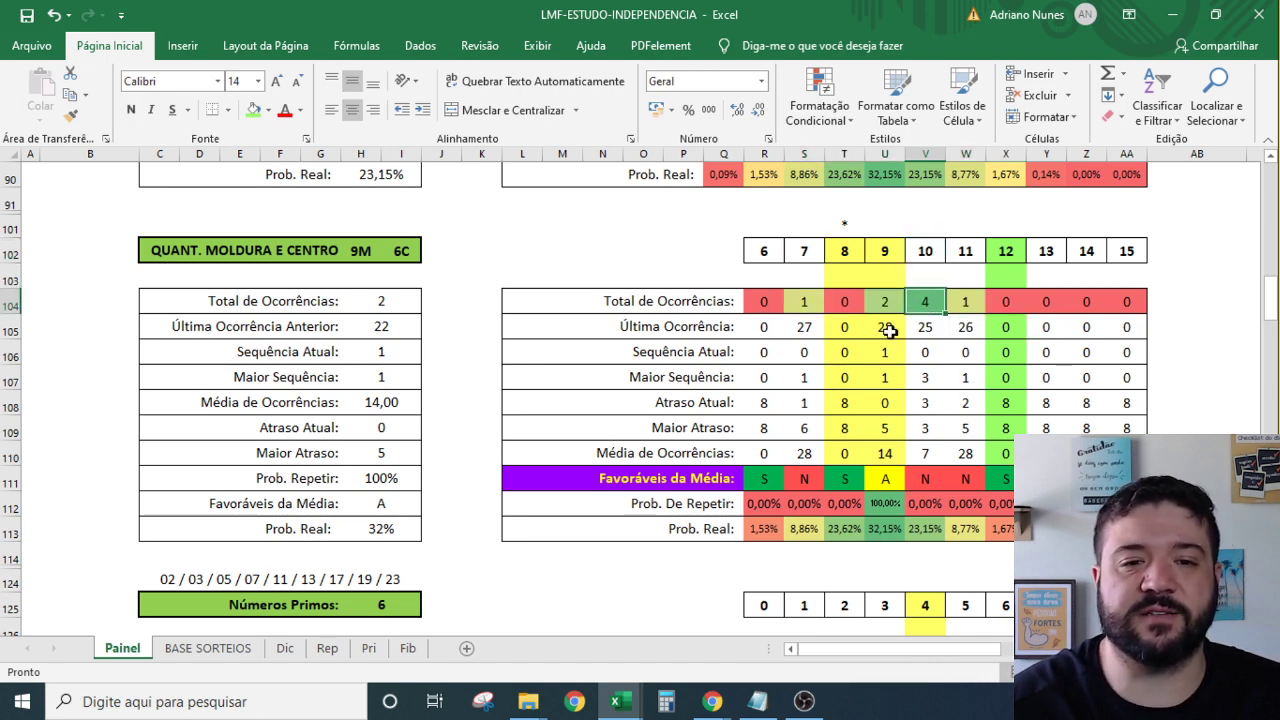
left_click(798, 293)
left_click_drag(803, 258, 805, 300)
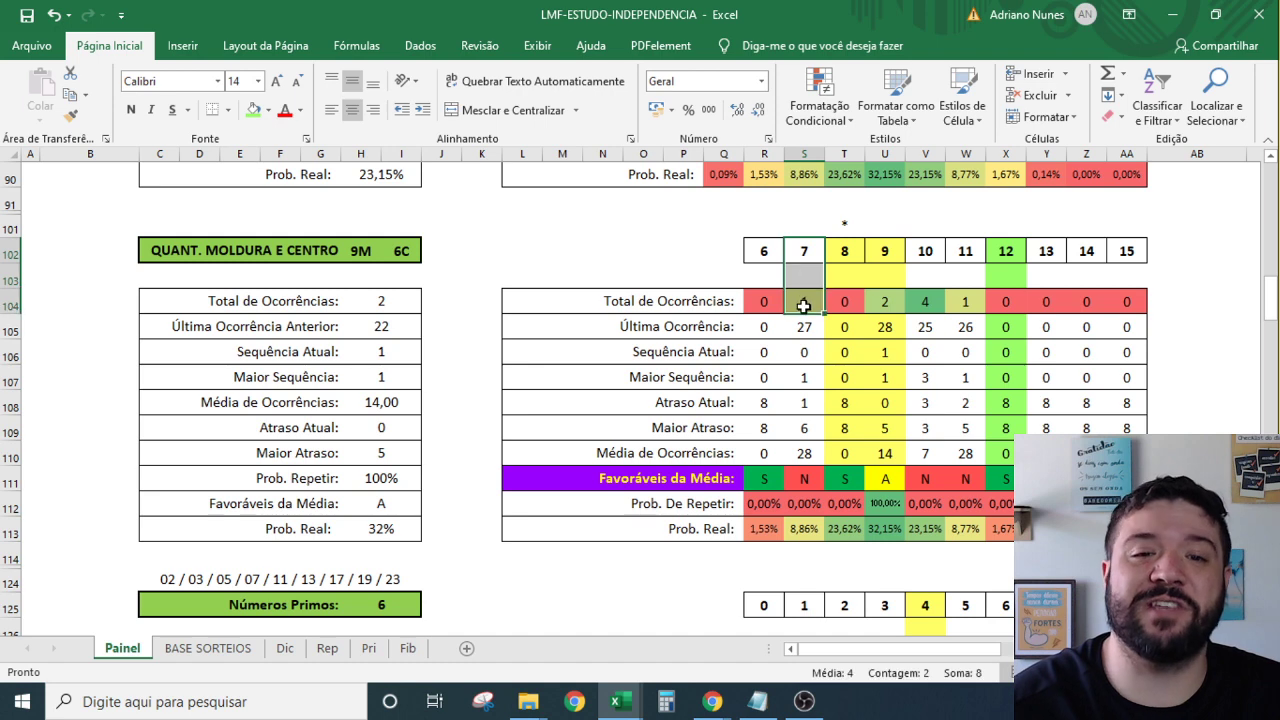
left_click_drag(890, 304, 885, 251)
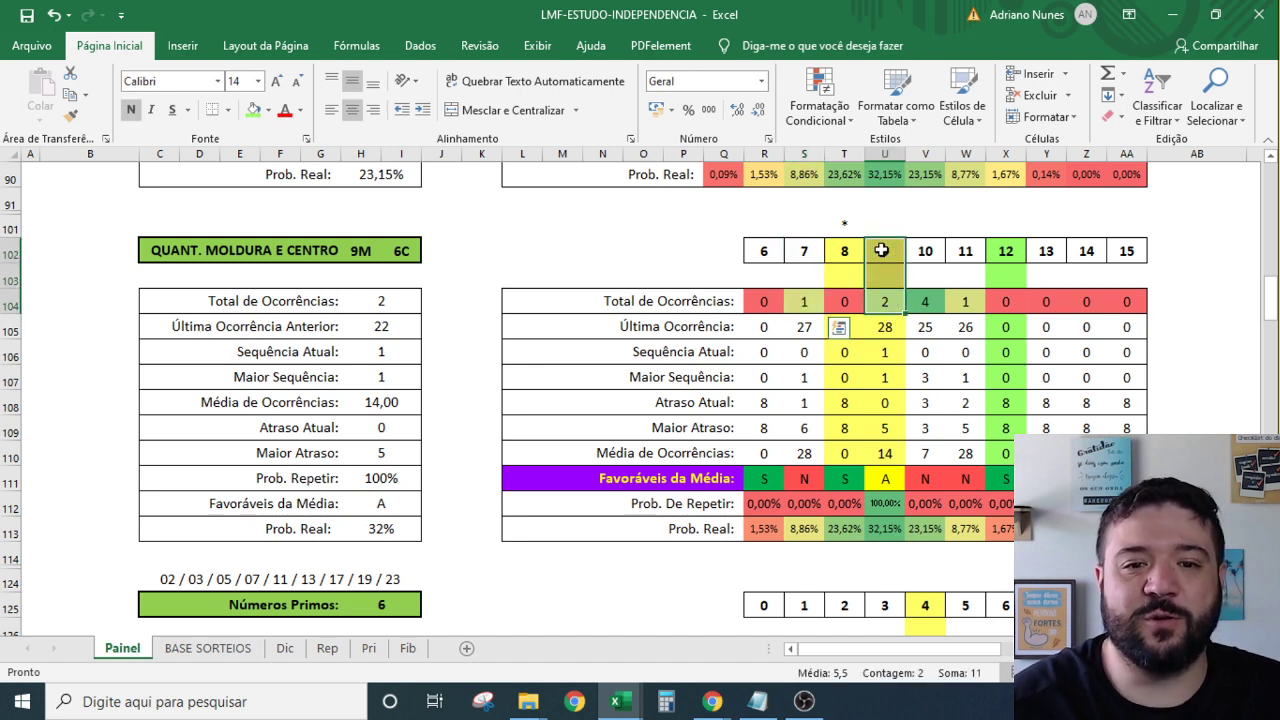
left_click_drag(968, 300, 968, 251)
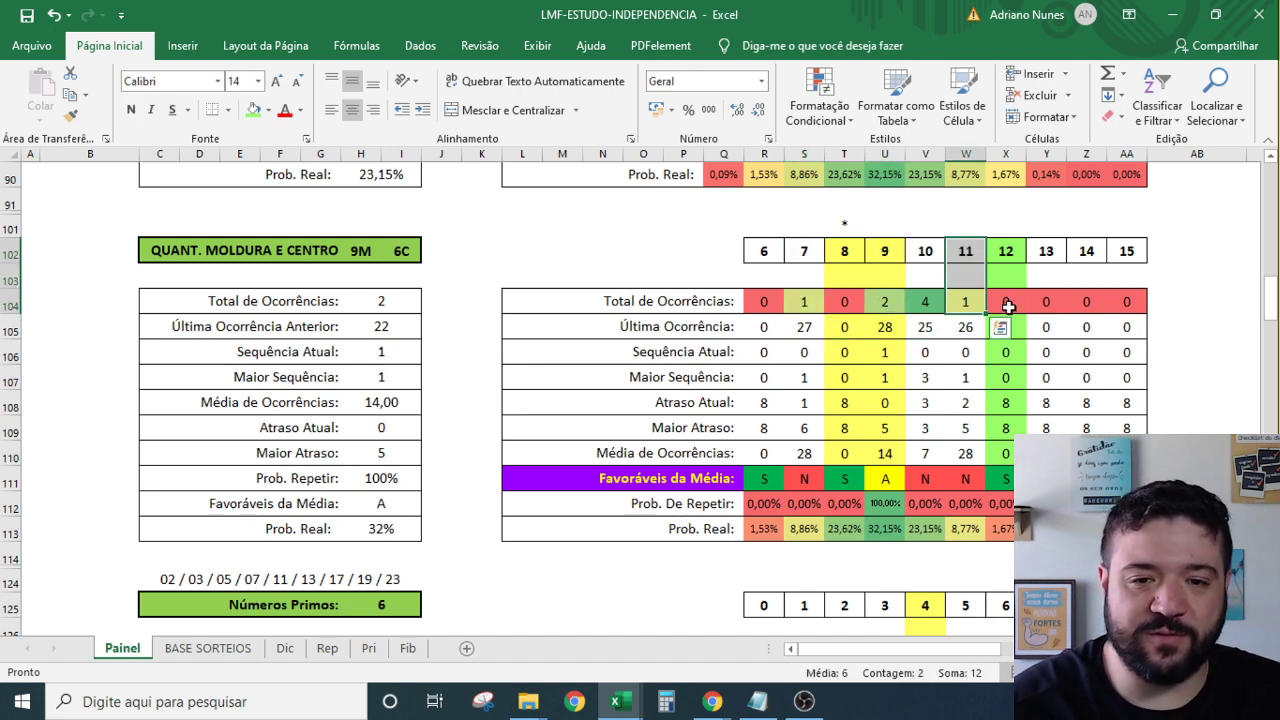
left_click_drag(1003, 303, 1002, 250)
left_click_drag(844, 306, 843, 249)
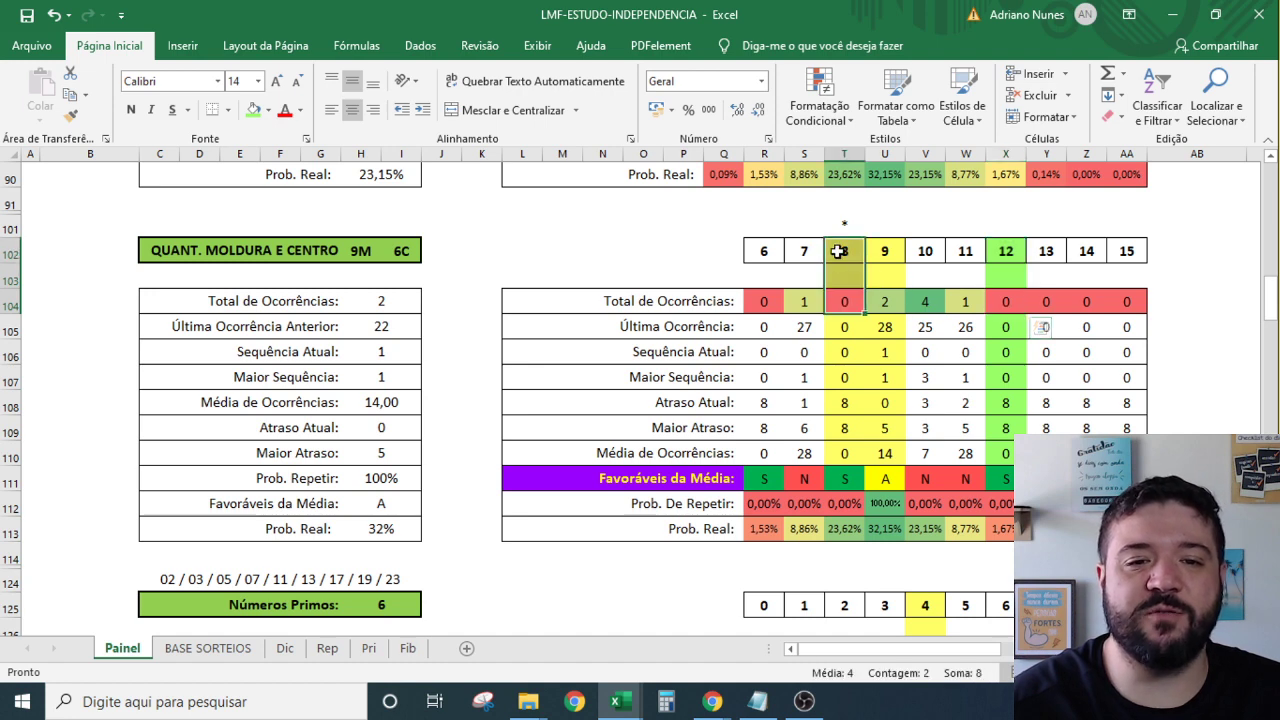
left_click(882, 484)
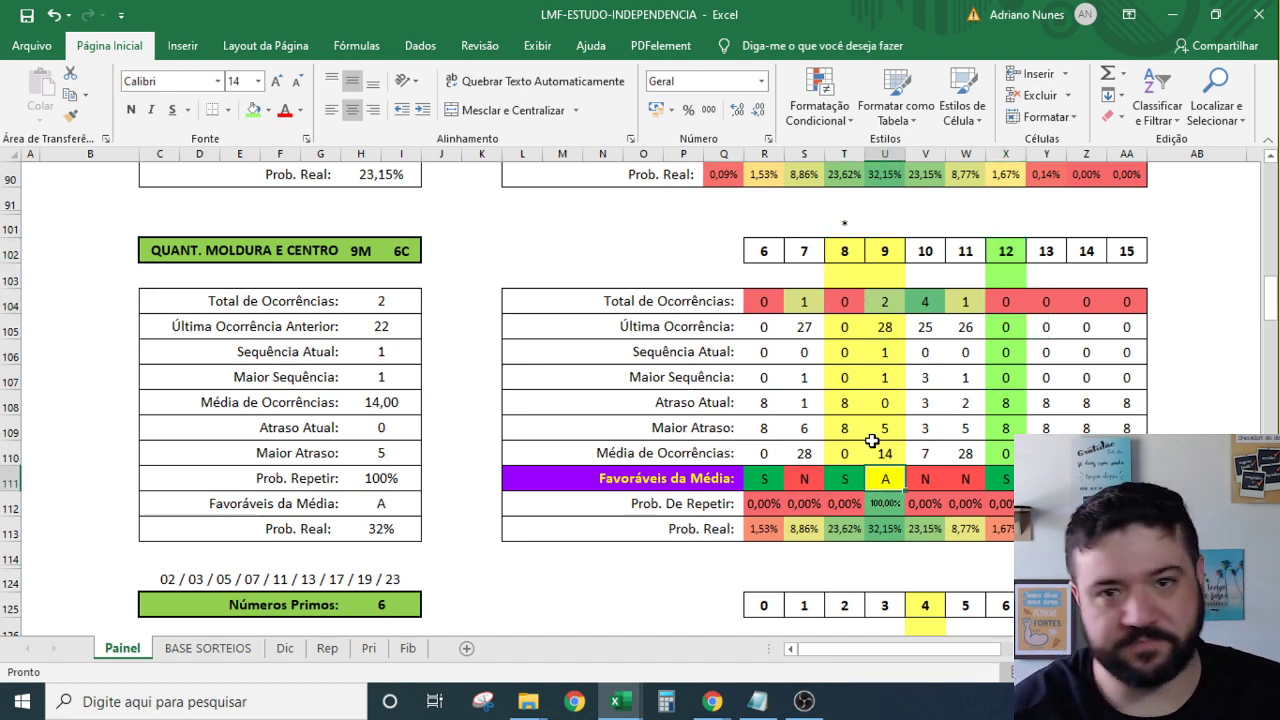
left_click_drag(885, 250, 952, 458)
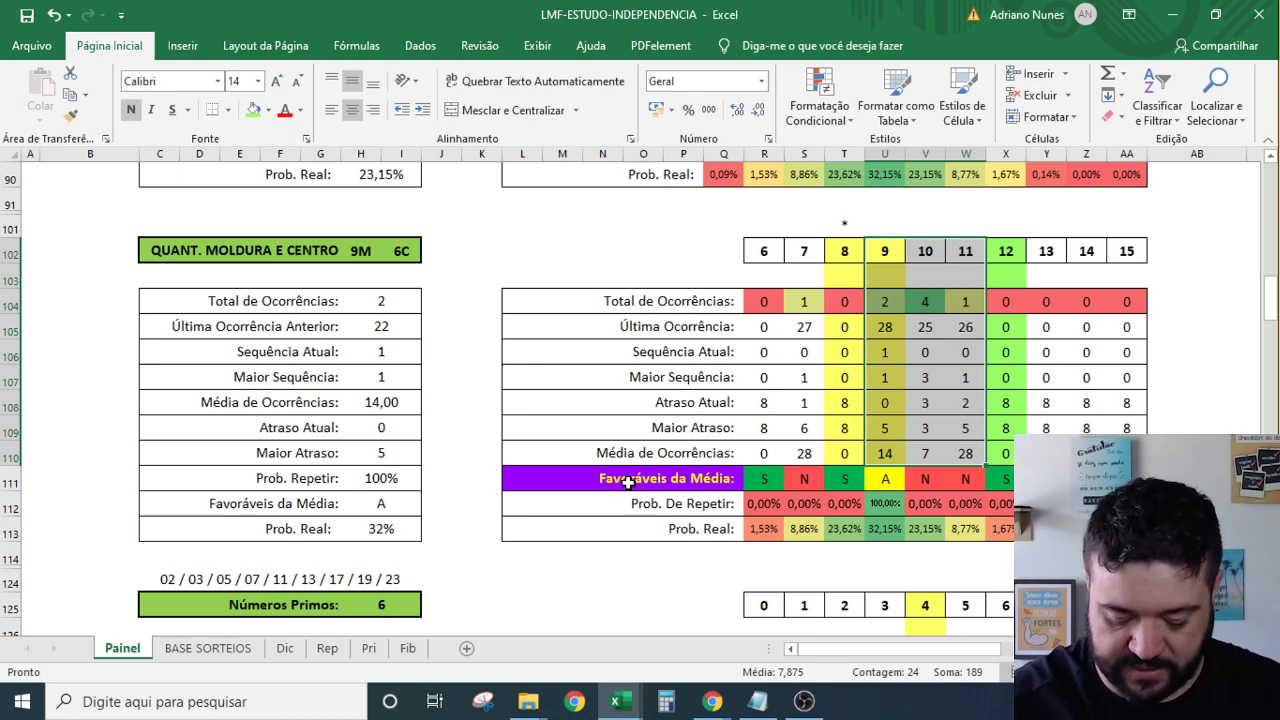
Fill the number 7 column (Y125:Y133) of the Números Primos table green.
scroll(558, 562, "down", 5)
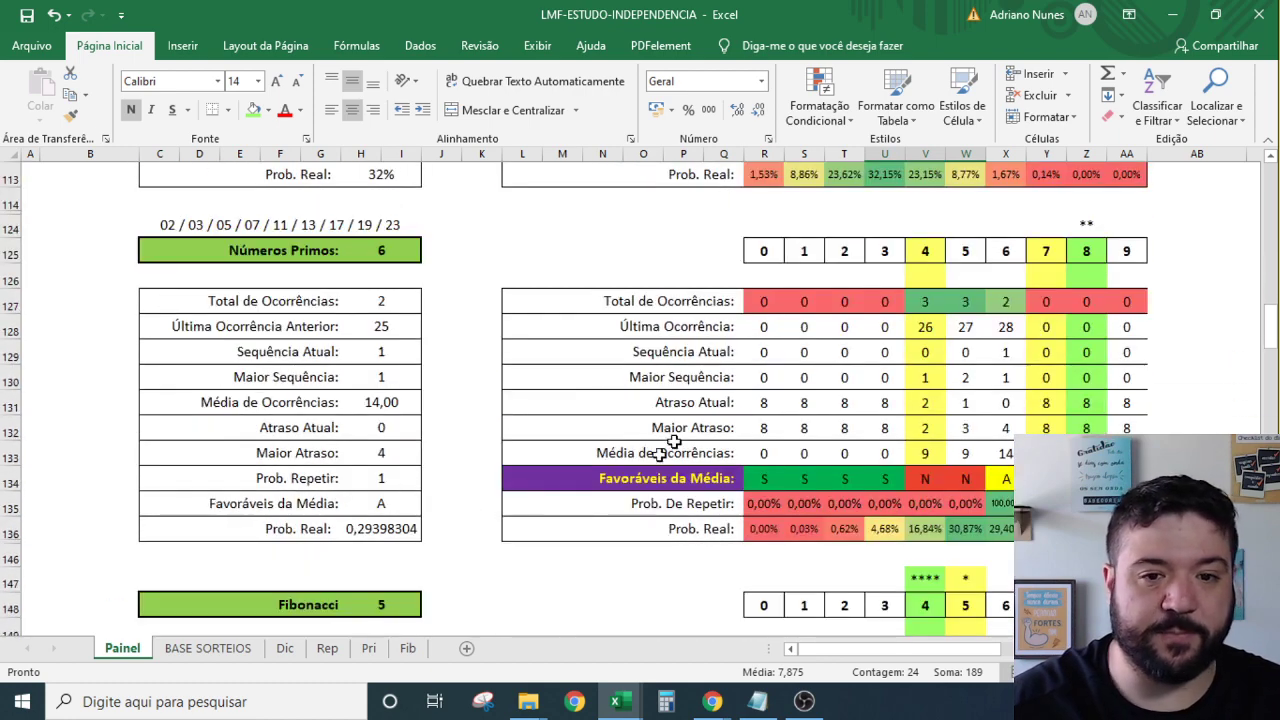
left_click_drag(1012, 256, 1006, 450)
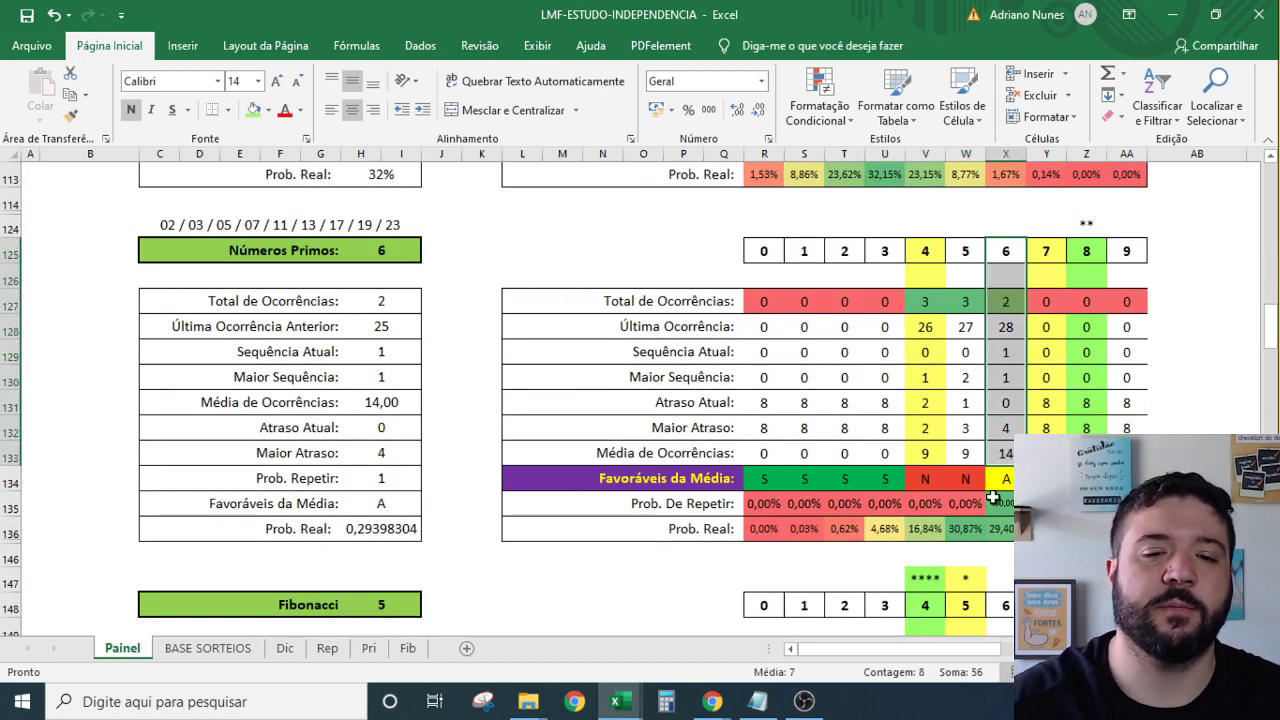
left_click(1000, 495)
left_click_drag(1046, 478, 1051, 263)
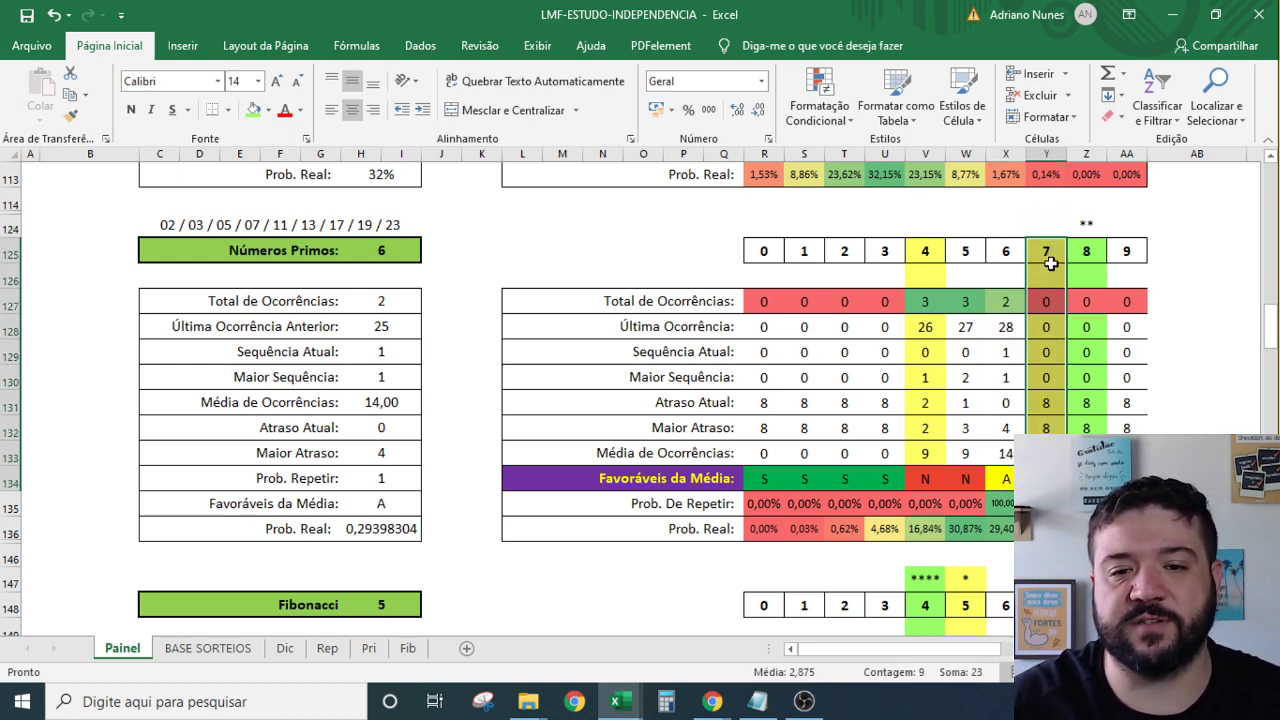
left_click_drag(1046, 427, 1049, 249)
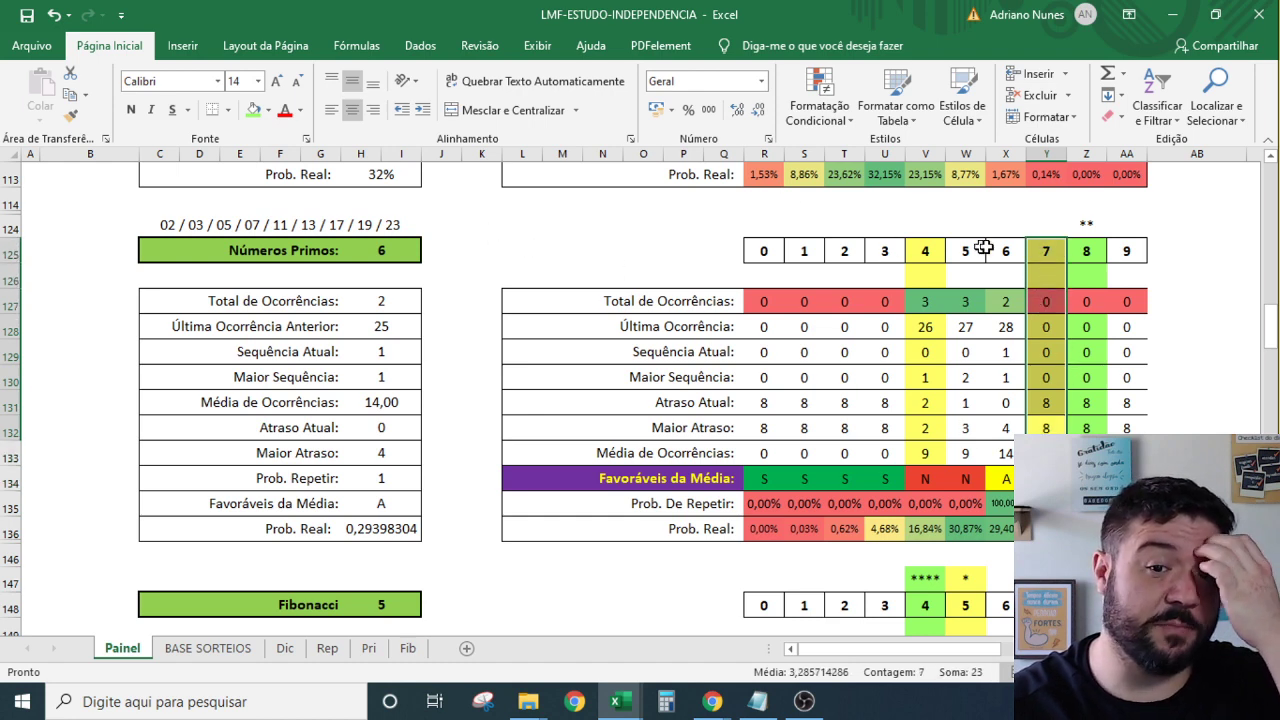
left_click(1051, 221)
type("*")
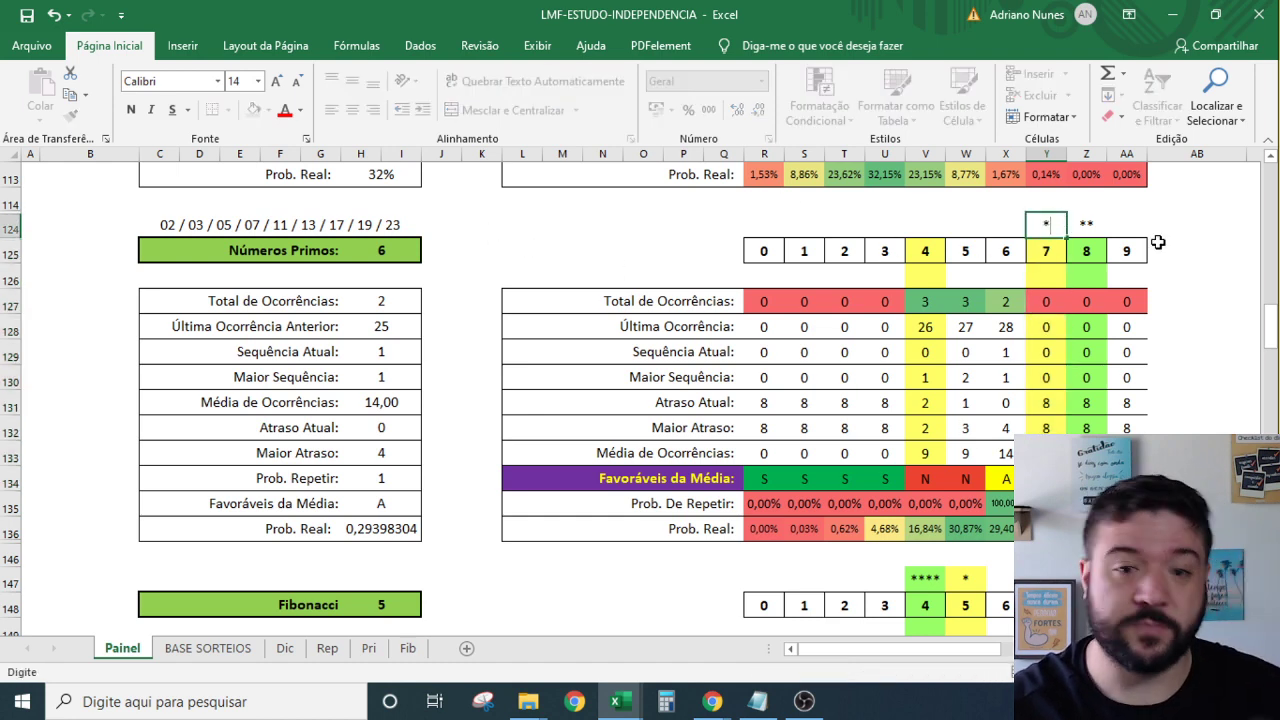
key("Escape")
left_click_drag(1046, 250, 1048, 455)
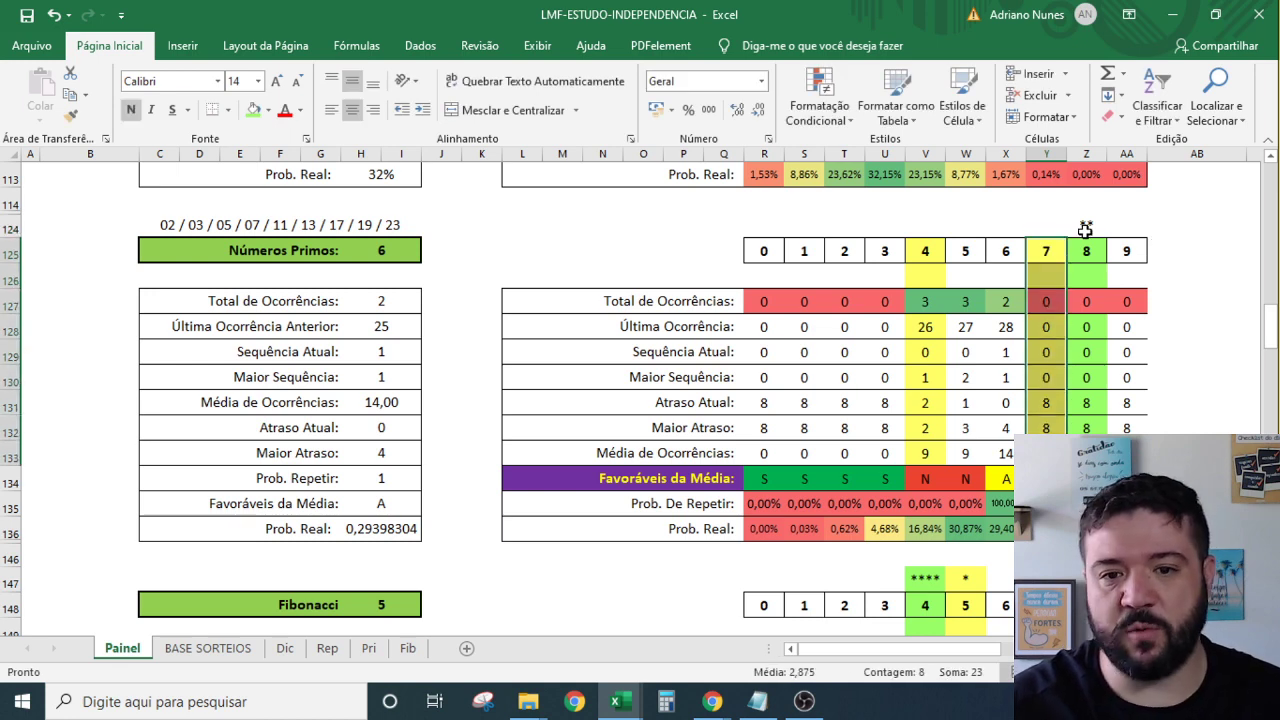
left_click(254, 110)
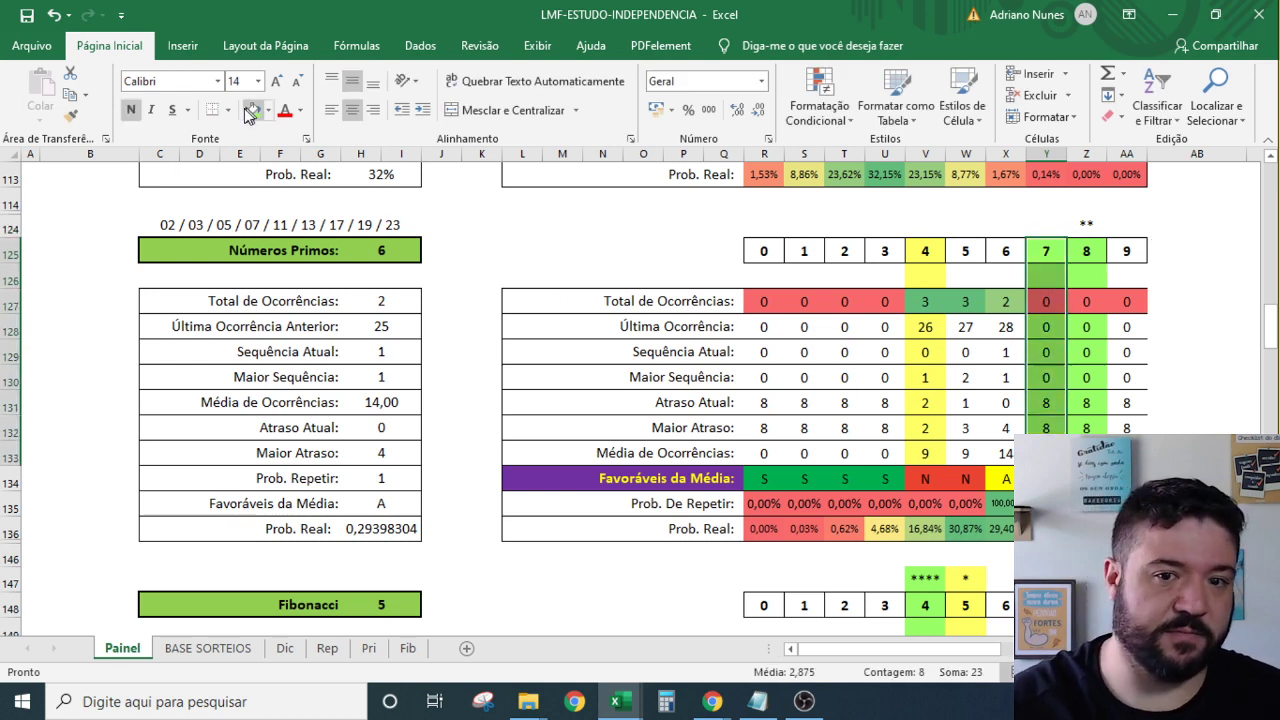
scroll(993, 392, "down", 5)
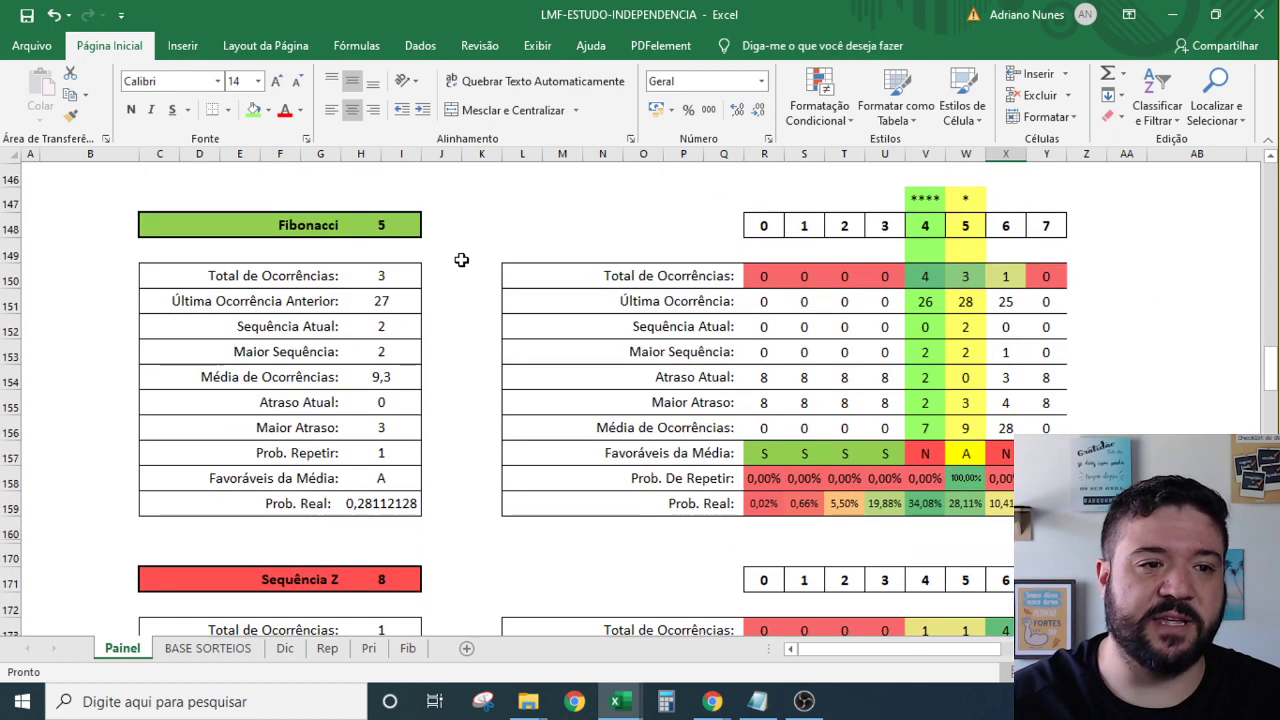
left_click(400, 224)
left_click(400, 224)
left_click_drag(957, 436, 966, 197)
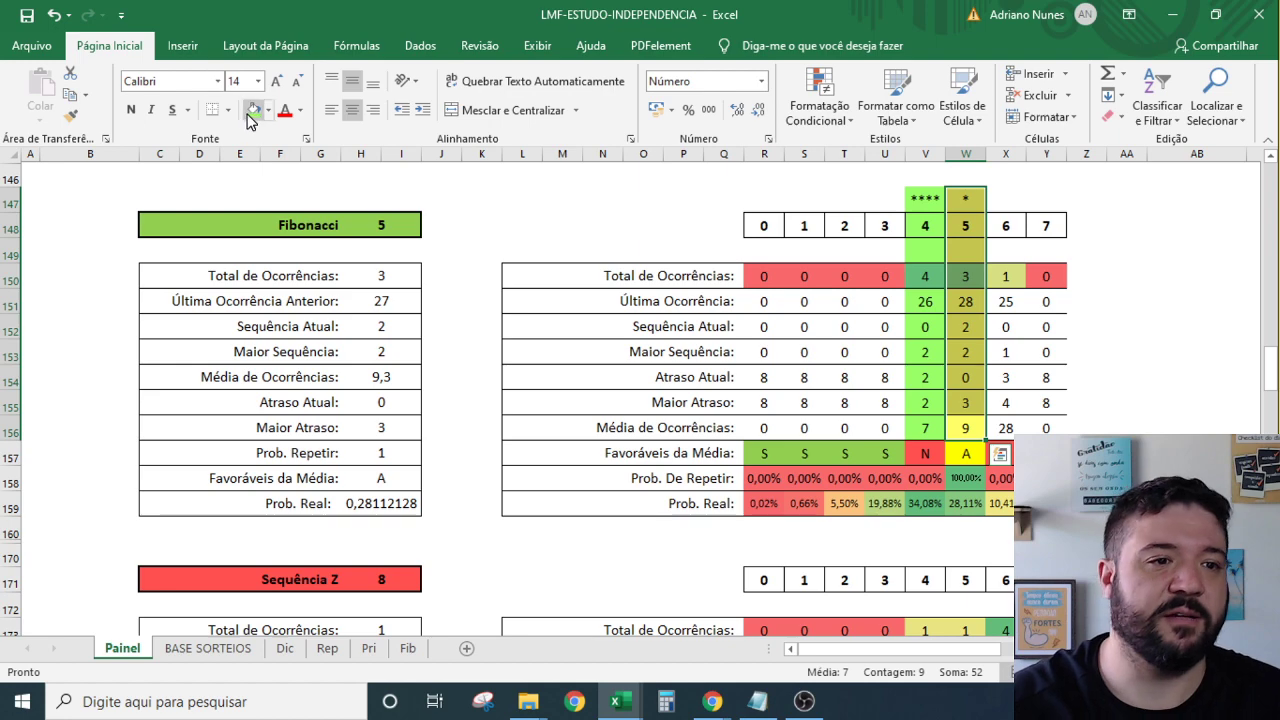
left_click(937, 325)
left_click(936, 199)
left_click_drag(936, 199, 960, 428)
scroll(630, 392, "down", 8)
scroll(630, 392, "down", 5)
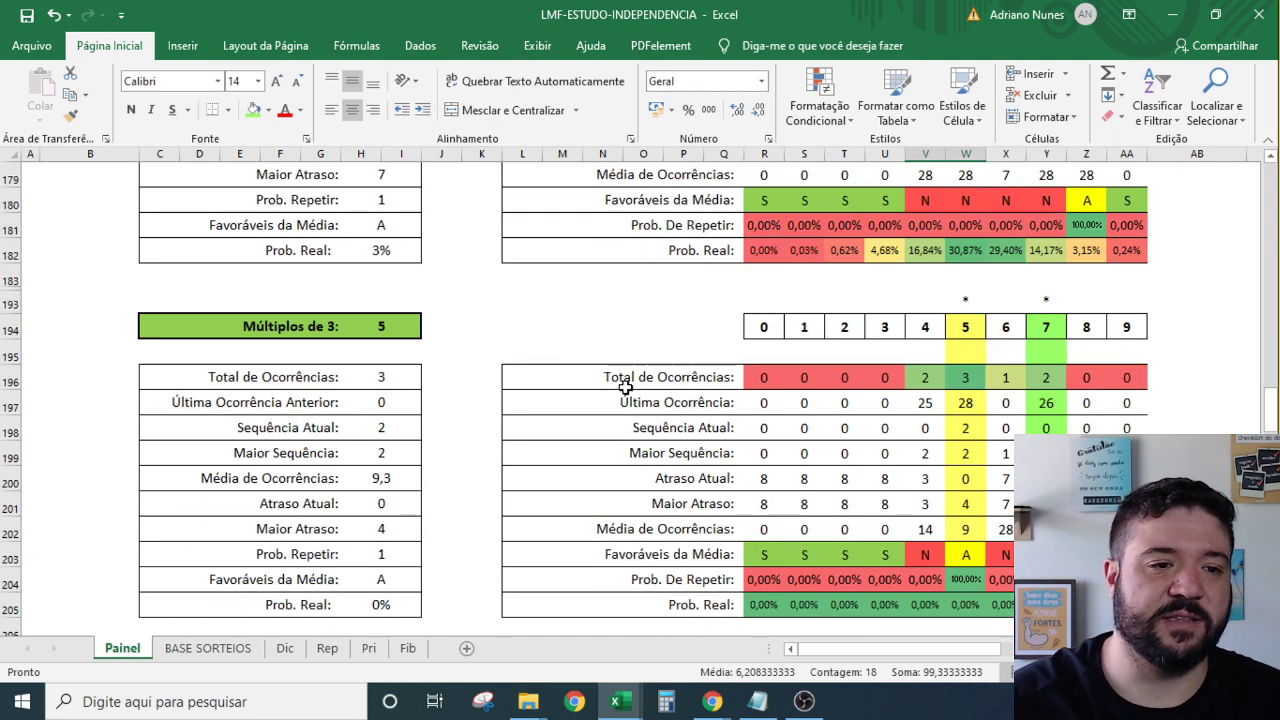
left_click(388, 188)
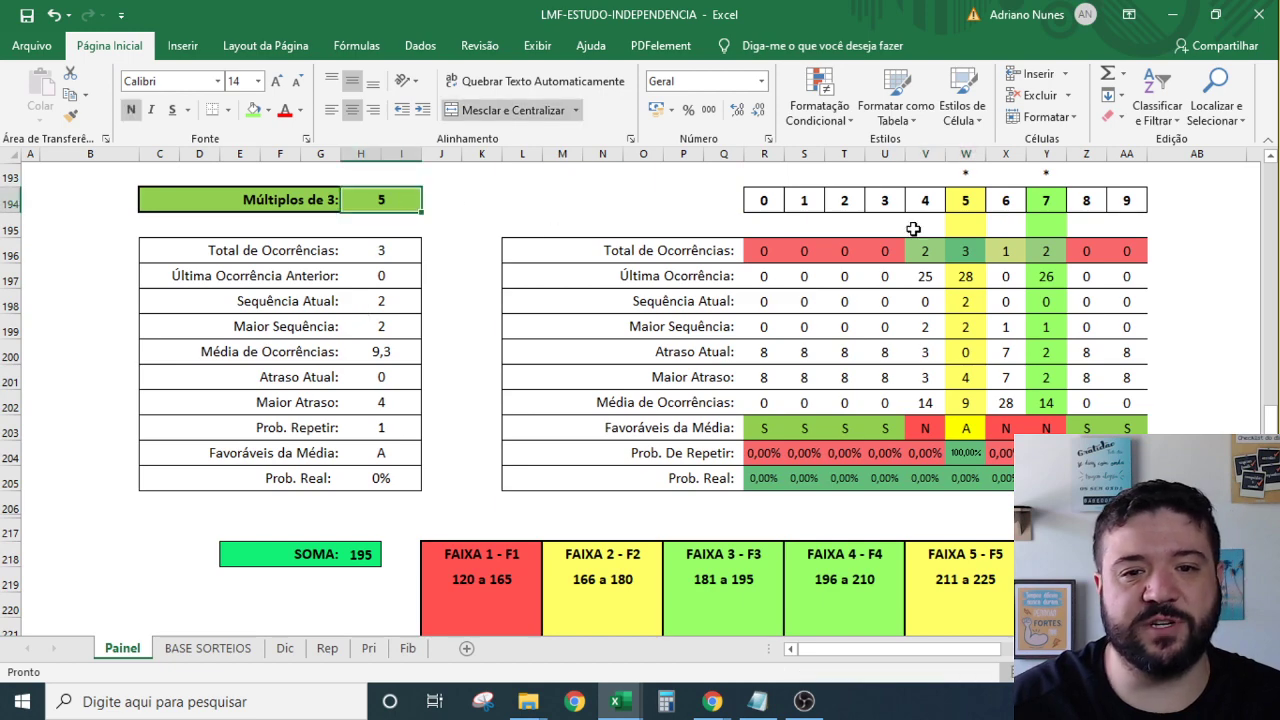
left_click(966, 198)
scroll(997, 478, "up", 4)
scroll(999, 478, "down", 1)
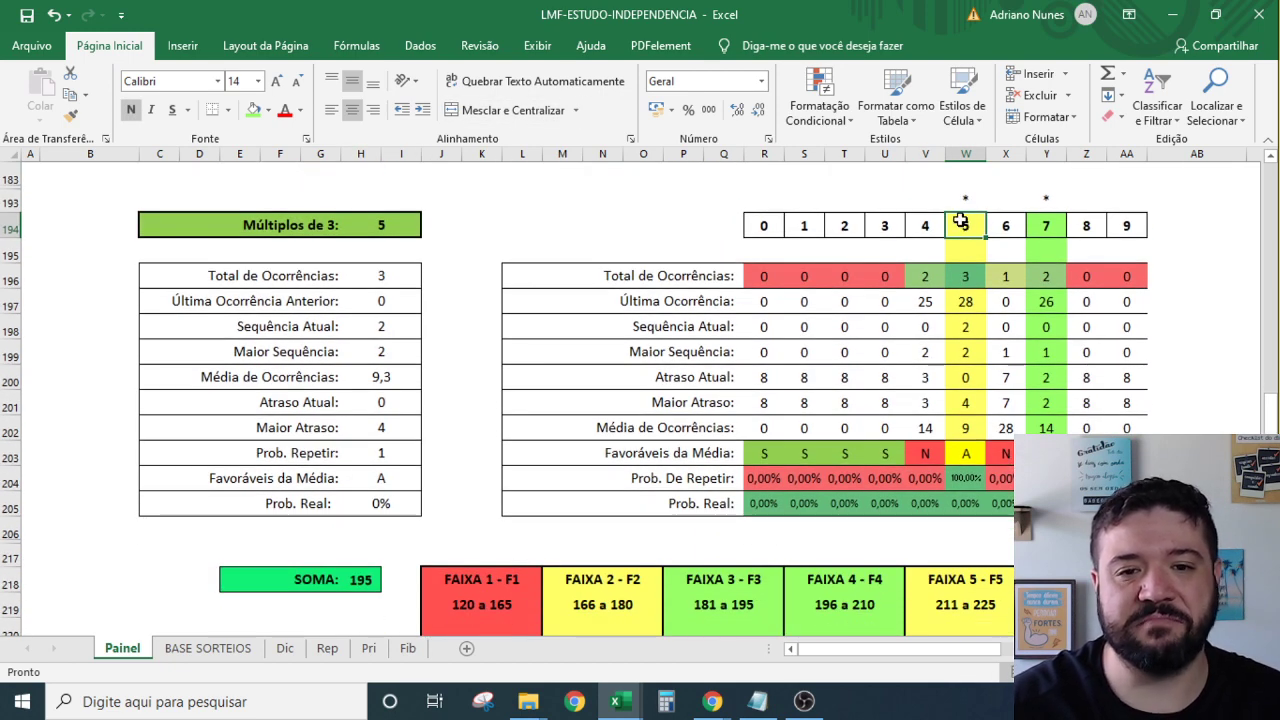
left_click_drag(966, 250, 963, 430)
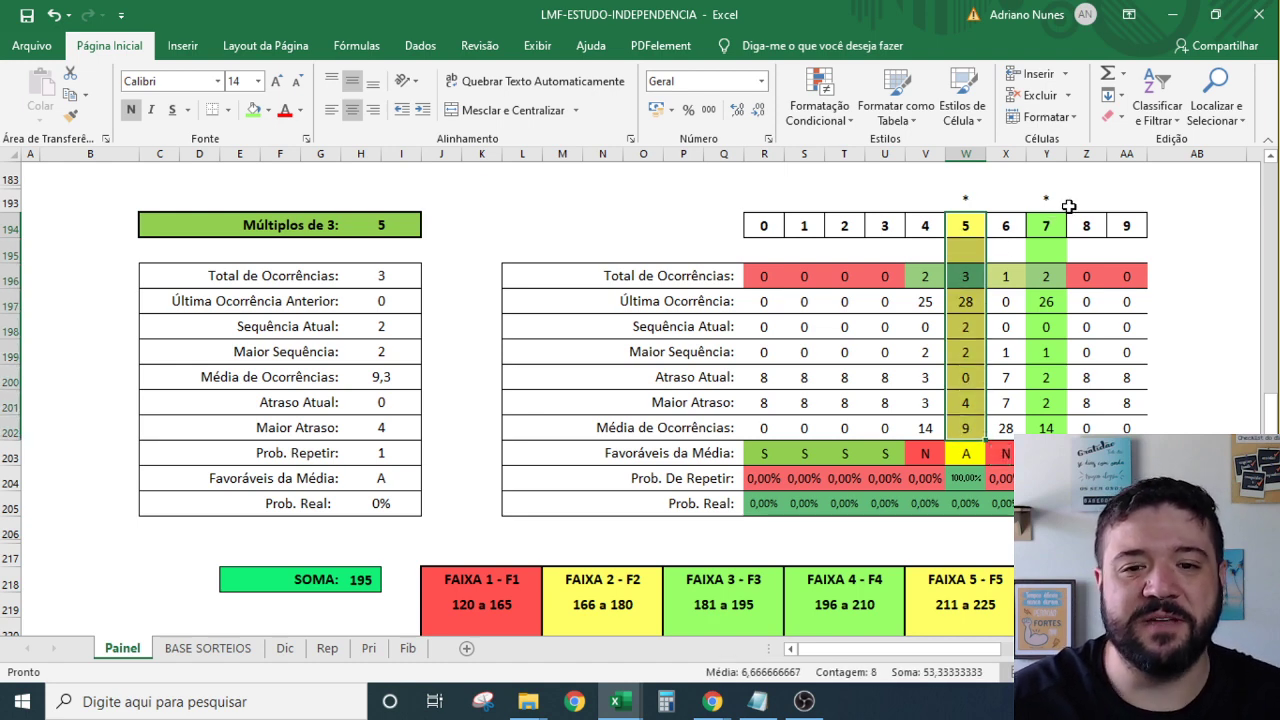
left_click_drag(1046, 225, 1054, 417)
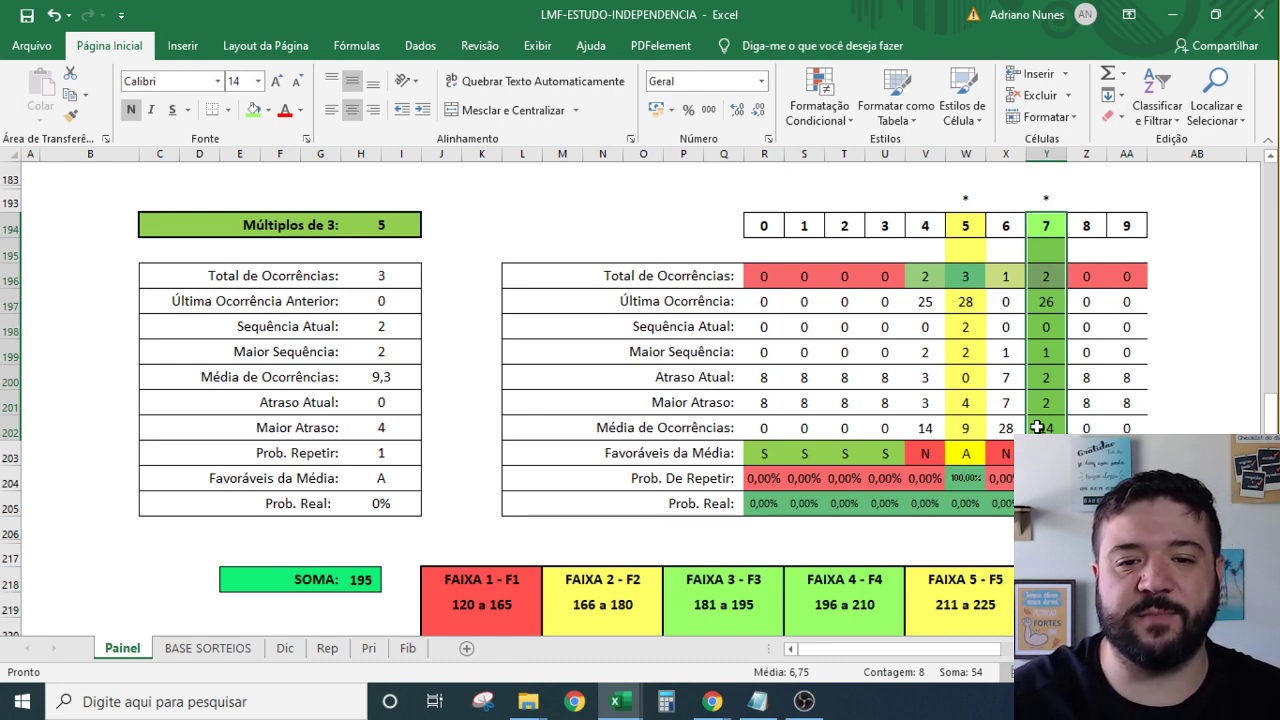
left_click_drag(1038, 427, 1048, 200)
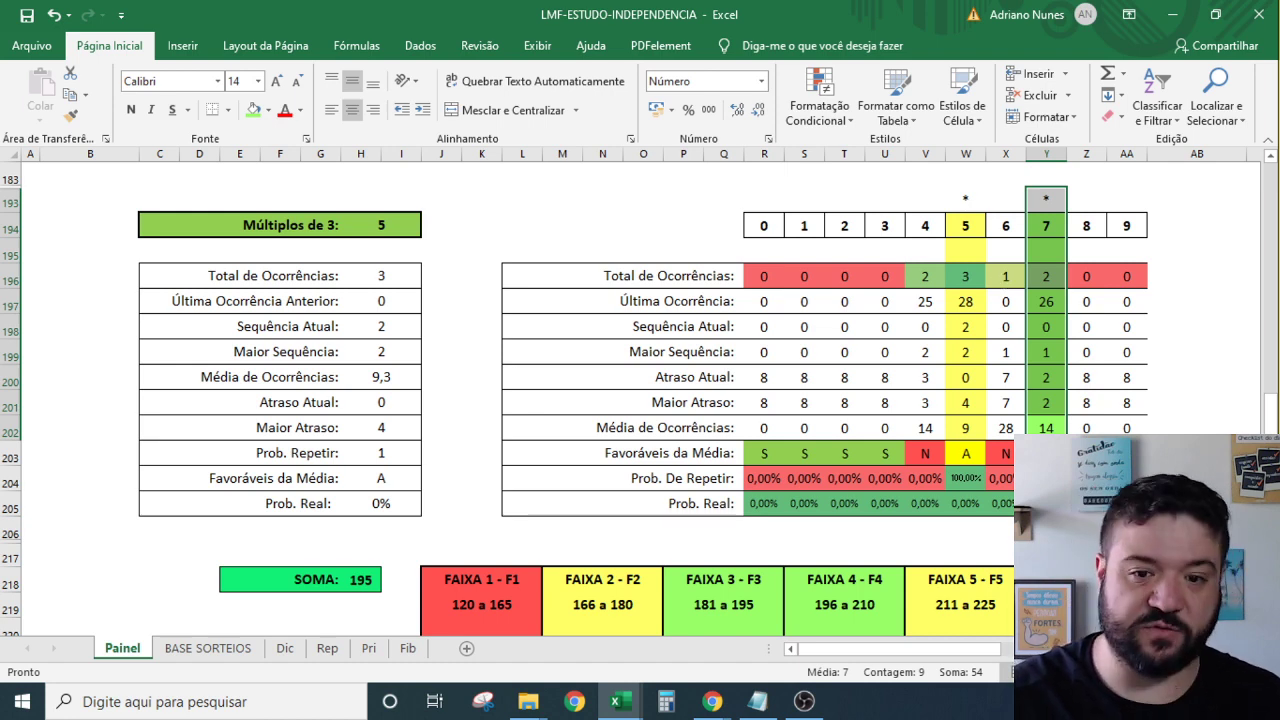
scroll(651, 491, "down", 2)
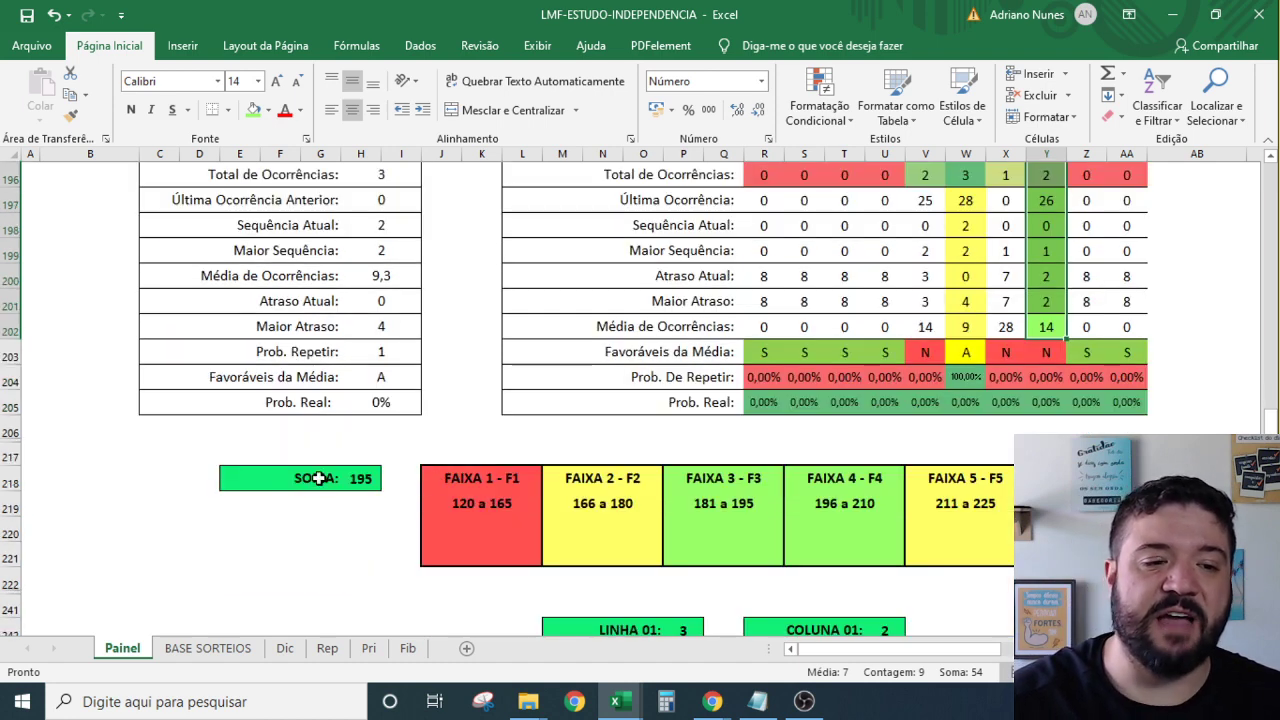
left_click(360, 482)
scroll(890, 485, "down", 3)
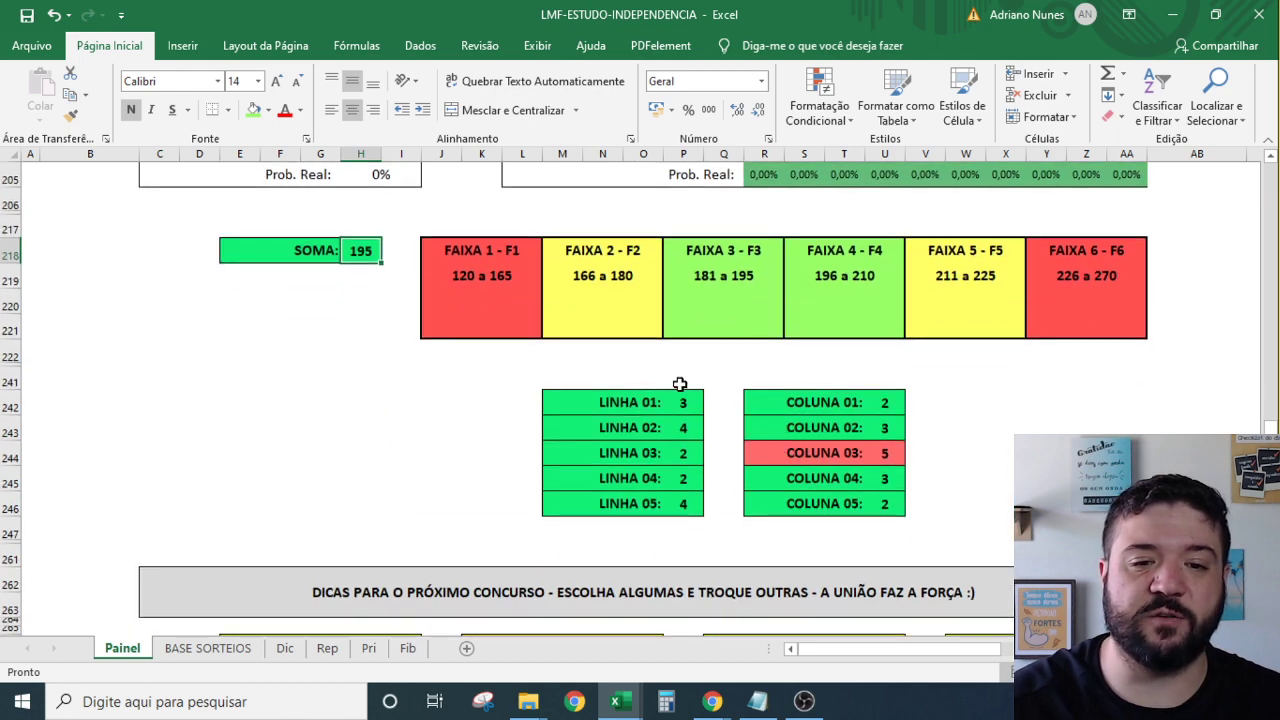
left_click_drag(683, 400, 690, 480)
left_click(884, 453)
scroll(860, 451, "down", 3)
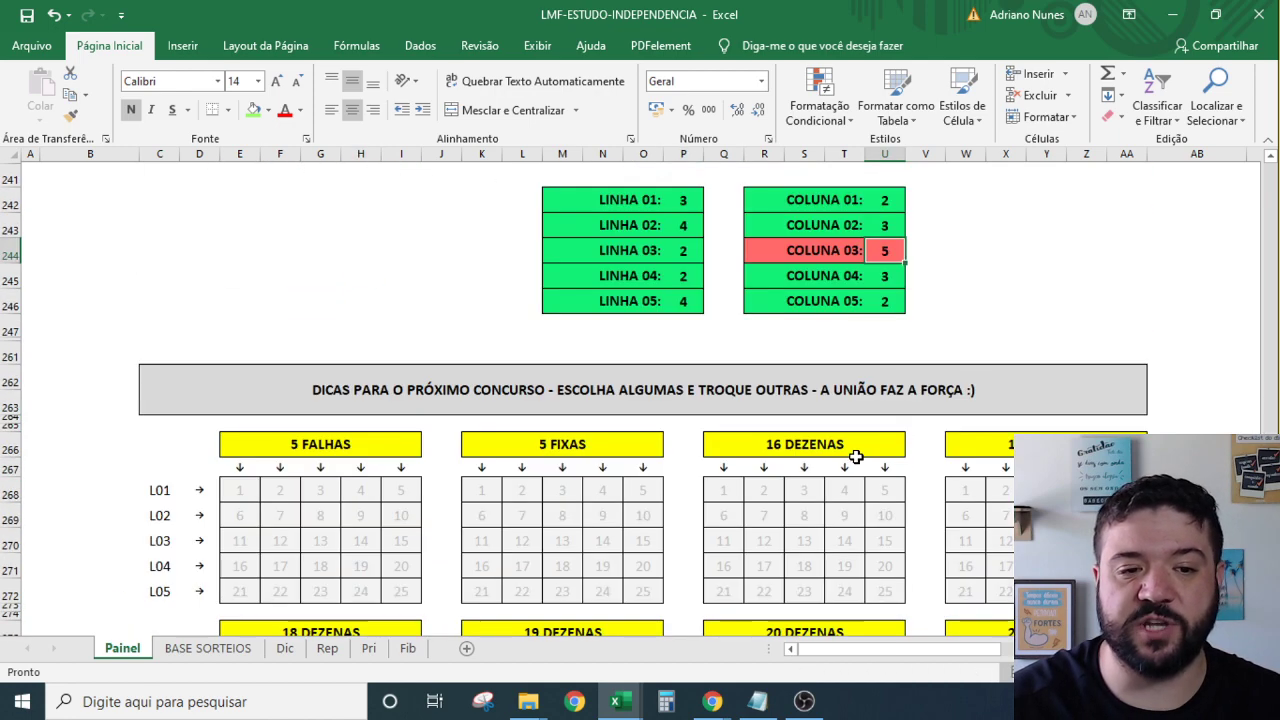
scroll(870, 454, "up", 5)
scroll(870, 454, "up", 20)
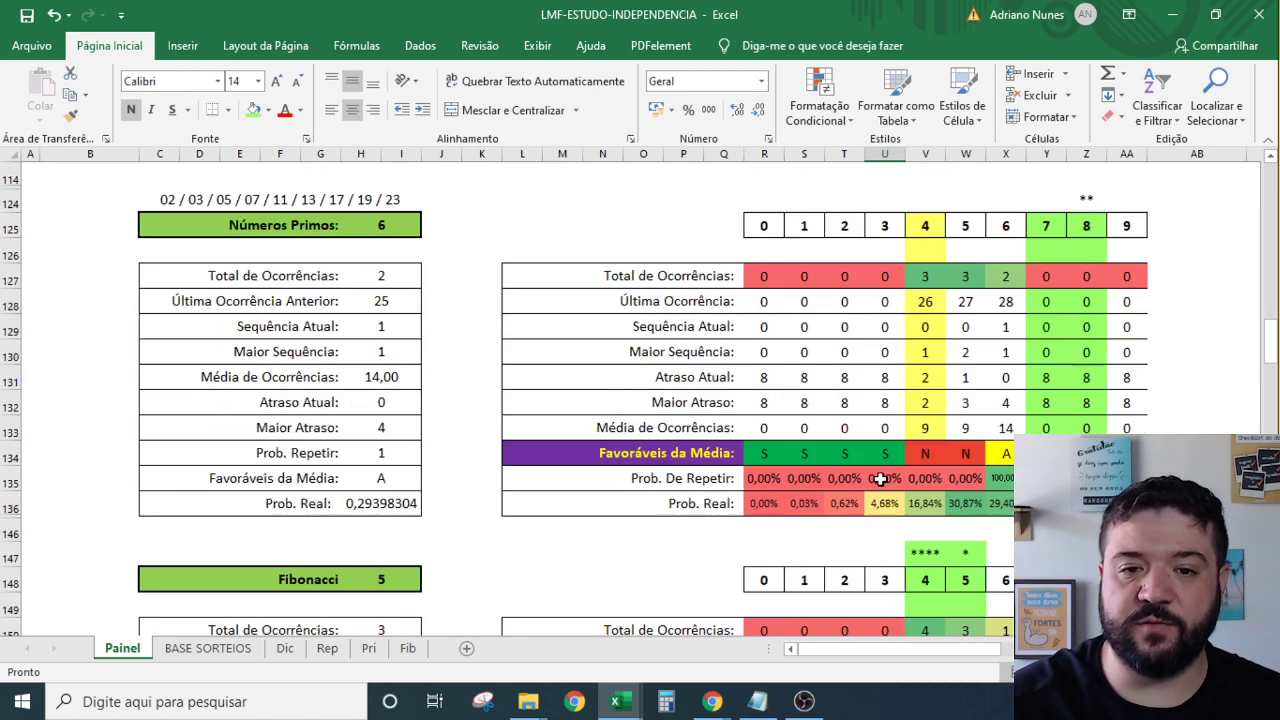
scroll(870, 533, "up", 20)
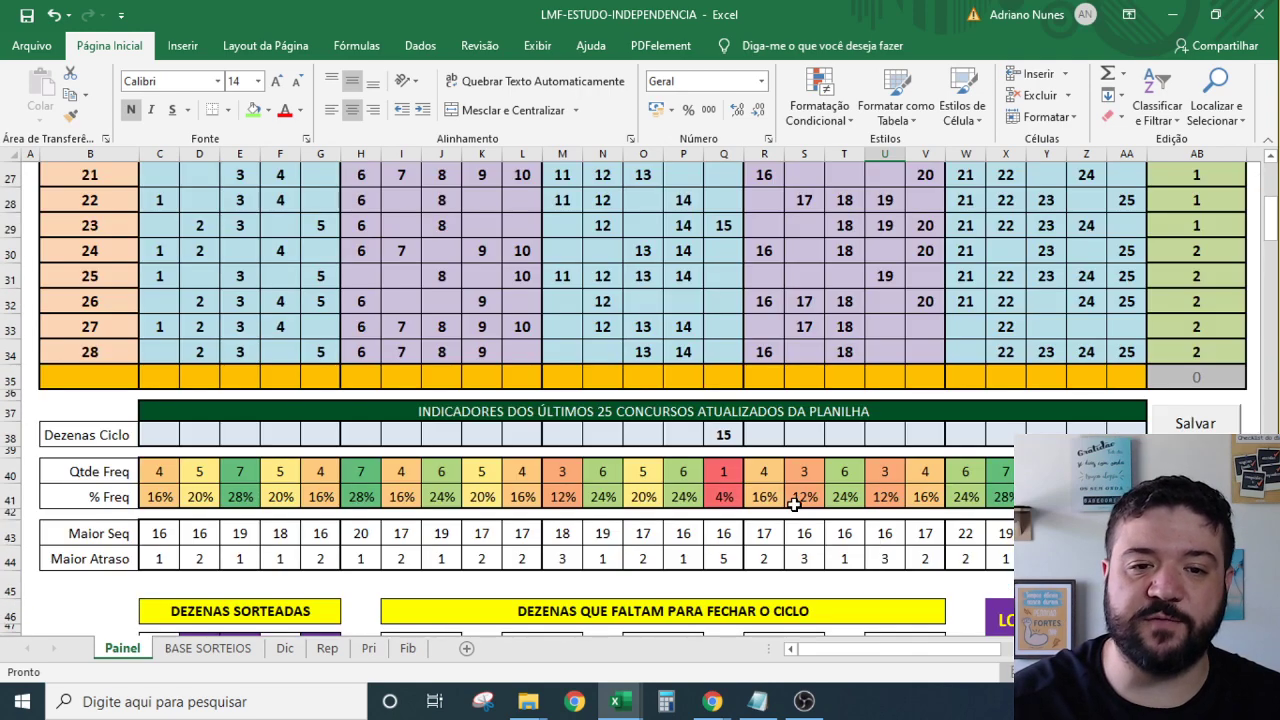
scroll(793, 503, "up", 3)
scroll(737, 451, "down", 1)
left_click_drag(723, 402, 723, 532)
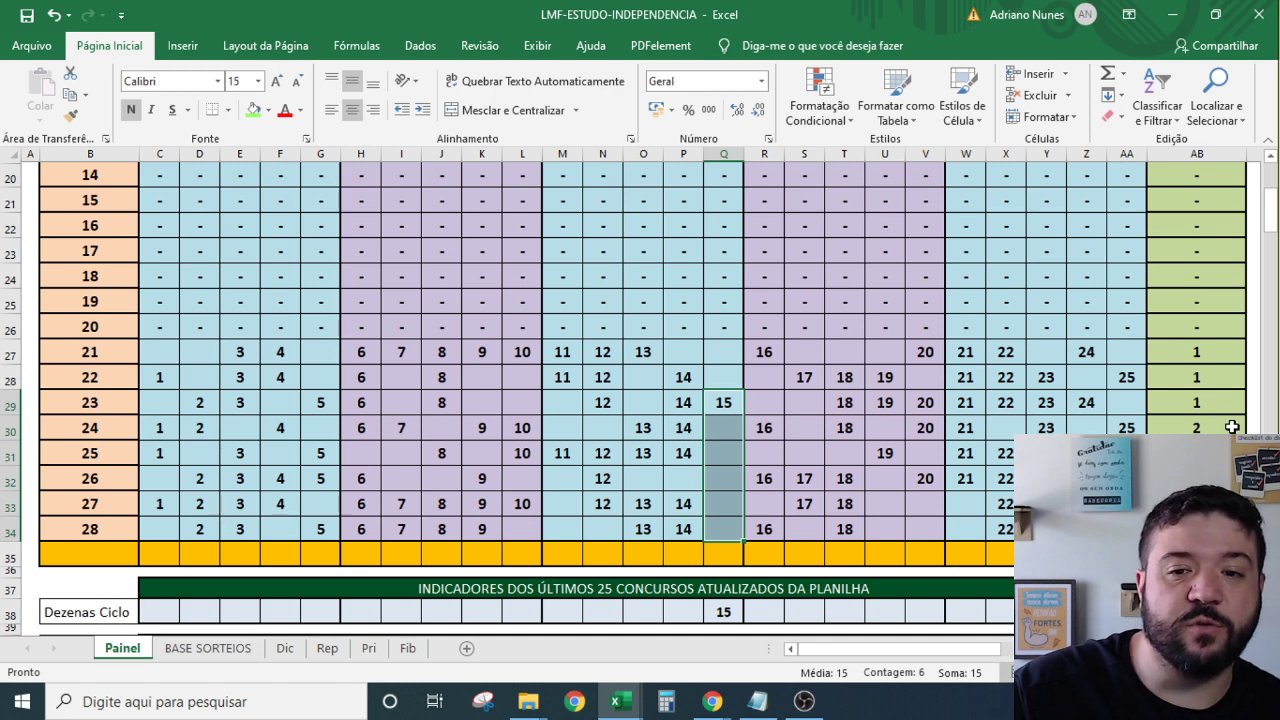
left_click_drag(1232, 427, 1230, 530)
left_click(713, 530)
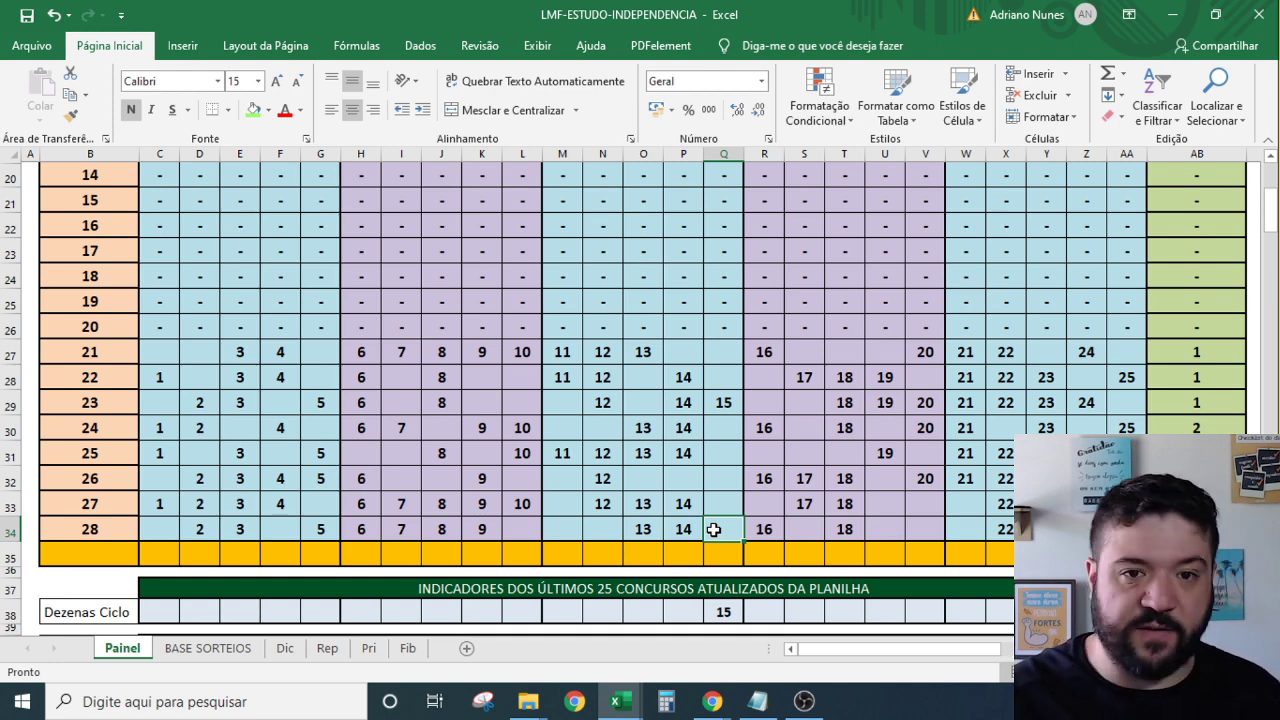
scroll(830, 470, "down", 2)
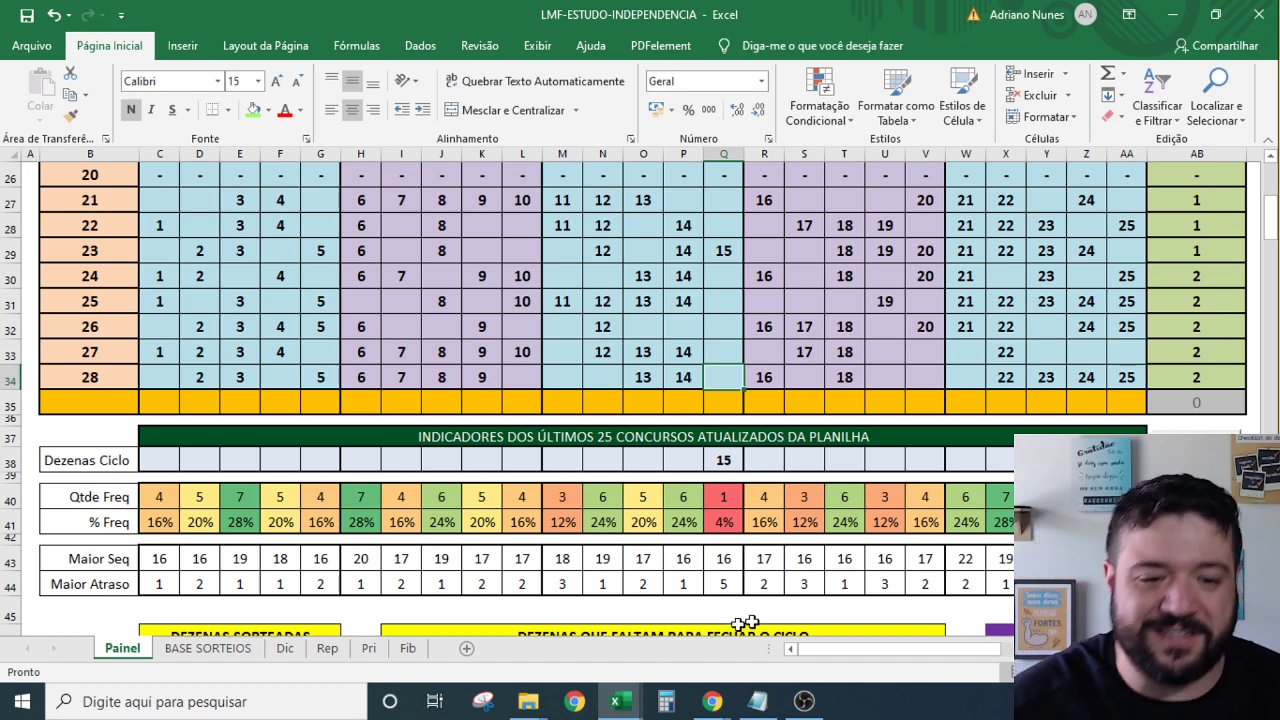
mouse_move(633, 700)
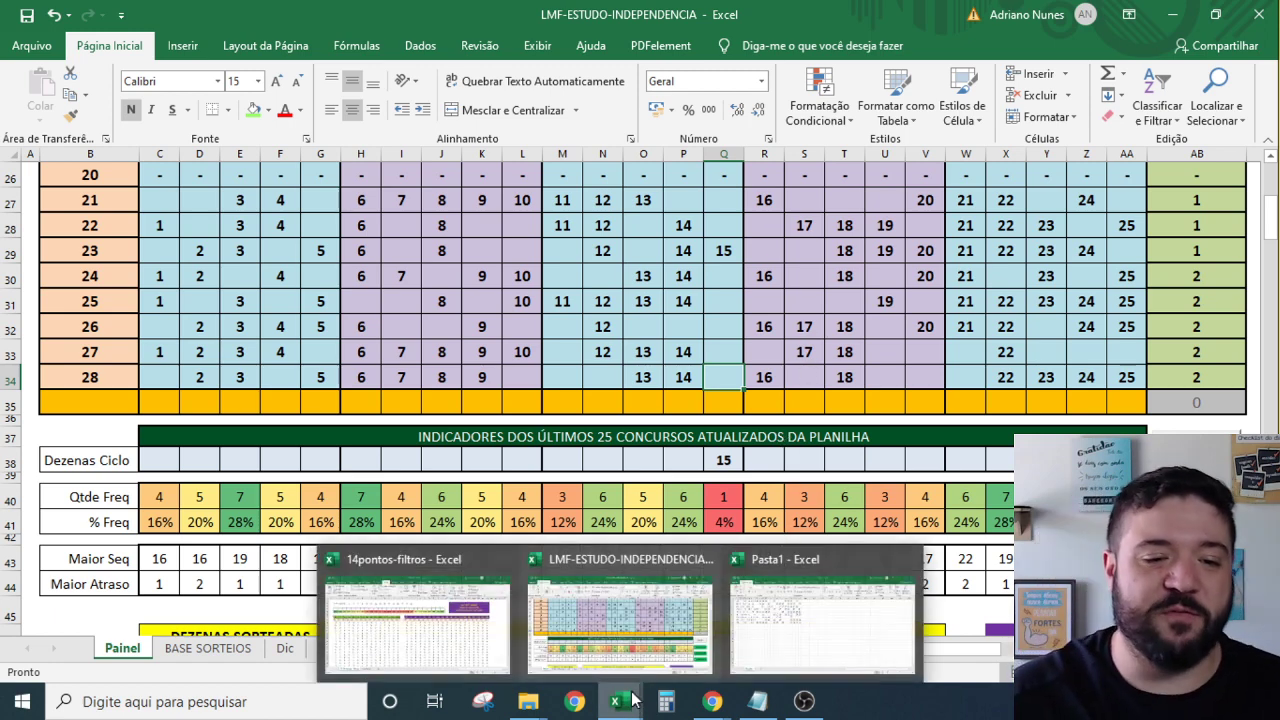
Bring the 14pontos-filtros workbook forward from the Excel taskbar preview.
left_click(450, 618)
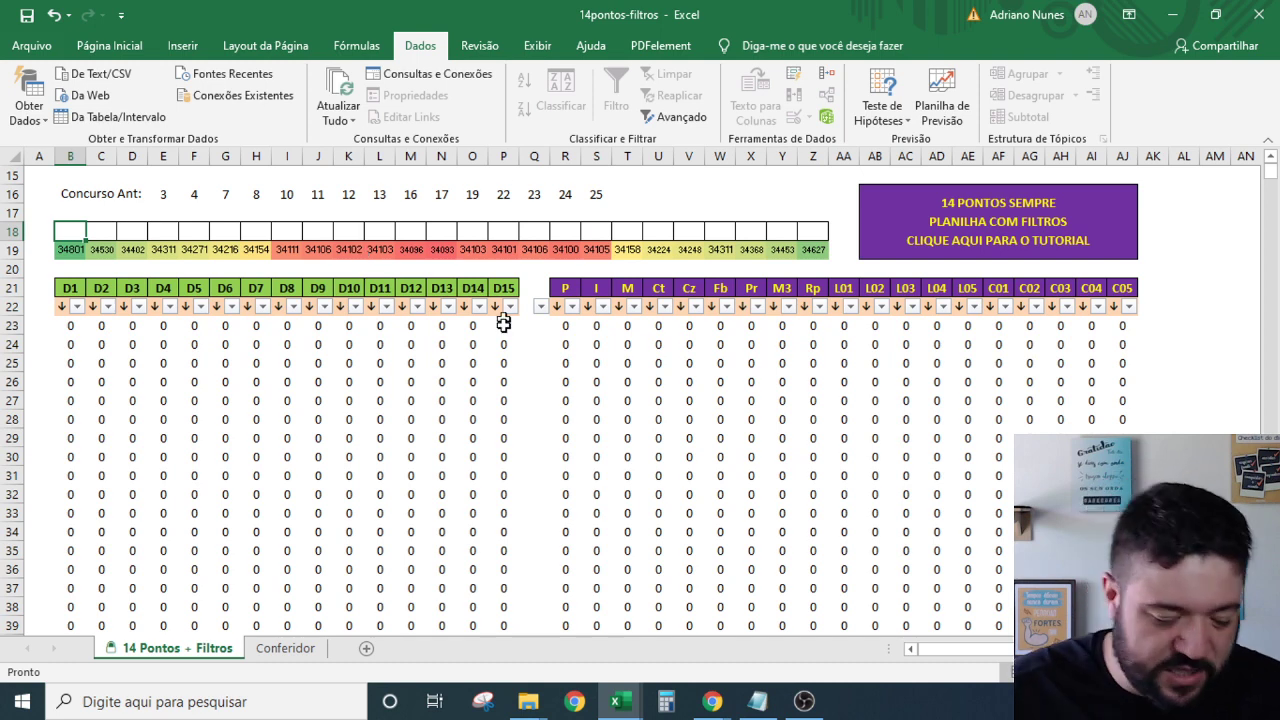
Enter 15 in B18, 21 in Z18 and 14 in Y18.
type("15")
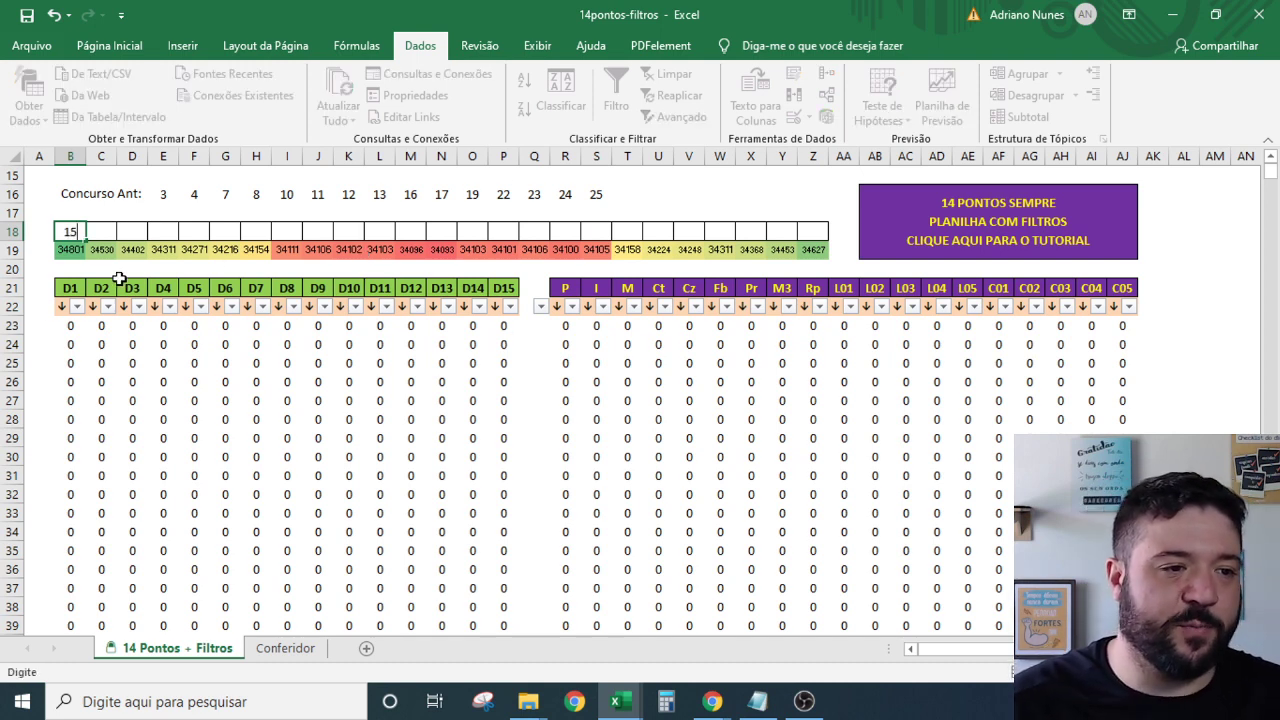
left_click(72, 249)
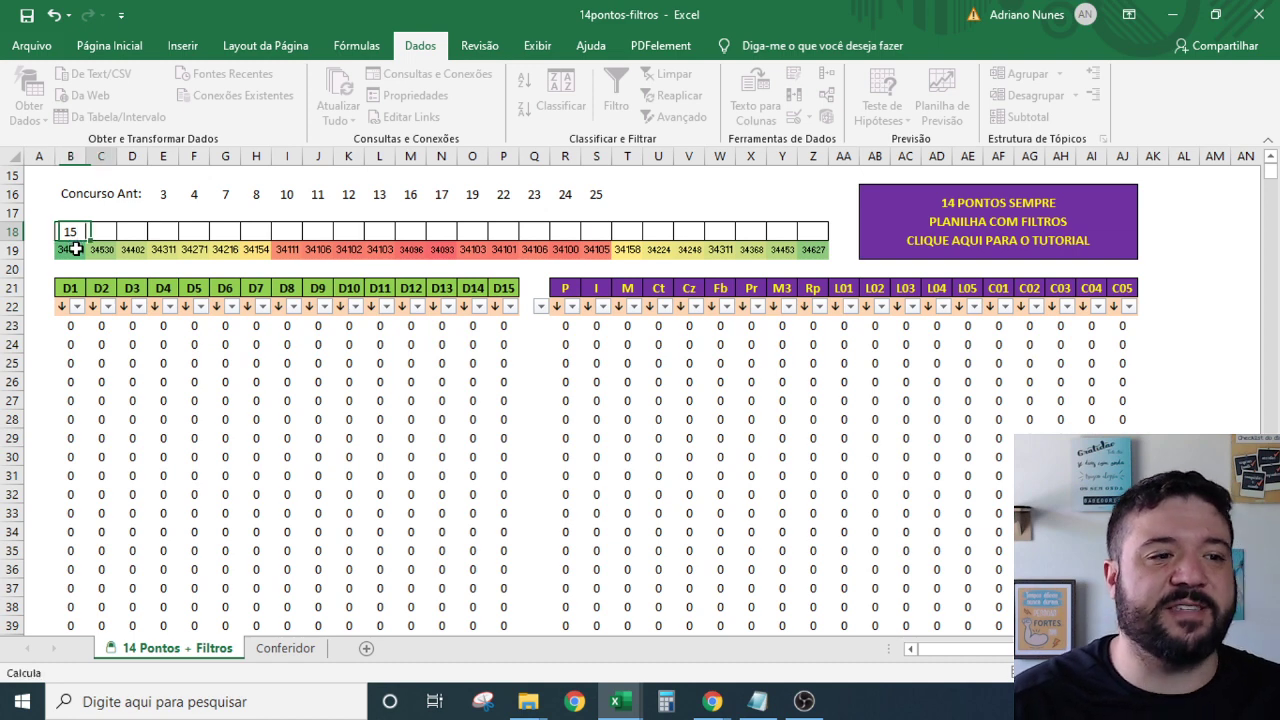
left_click(820, 234)
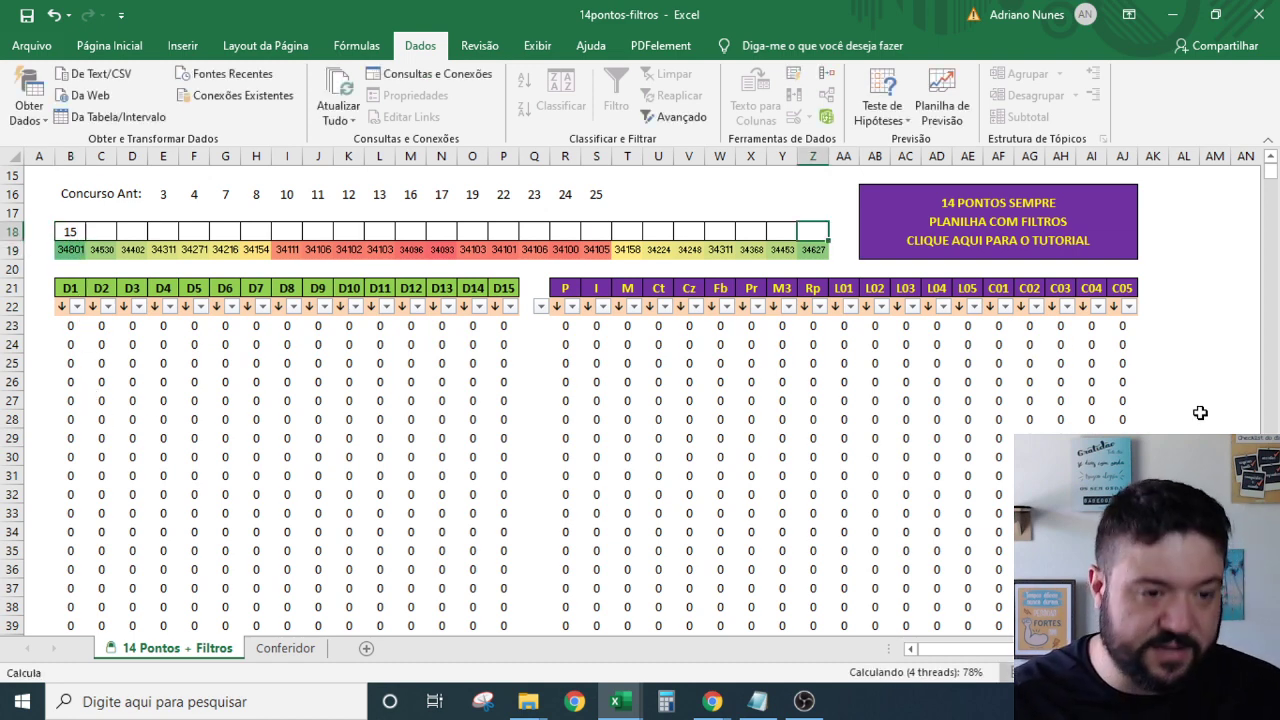
type("21")
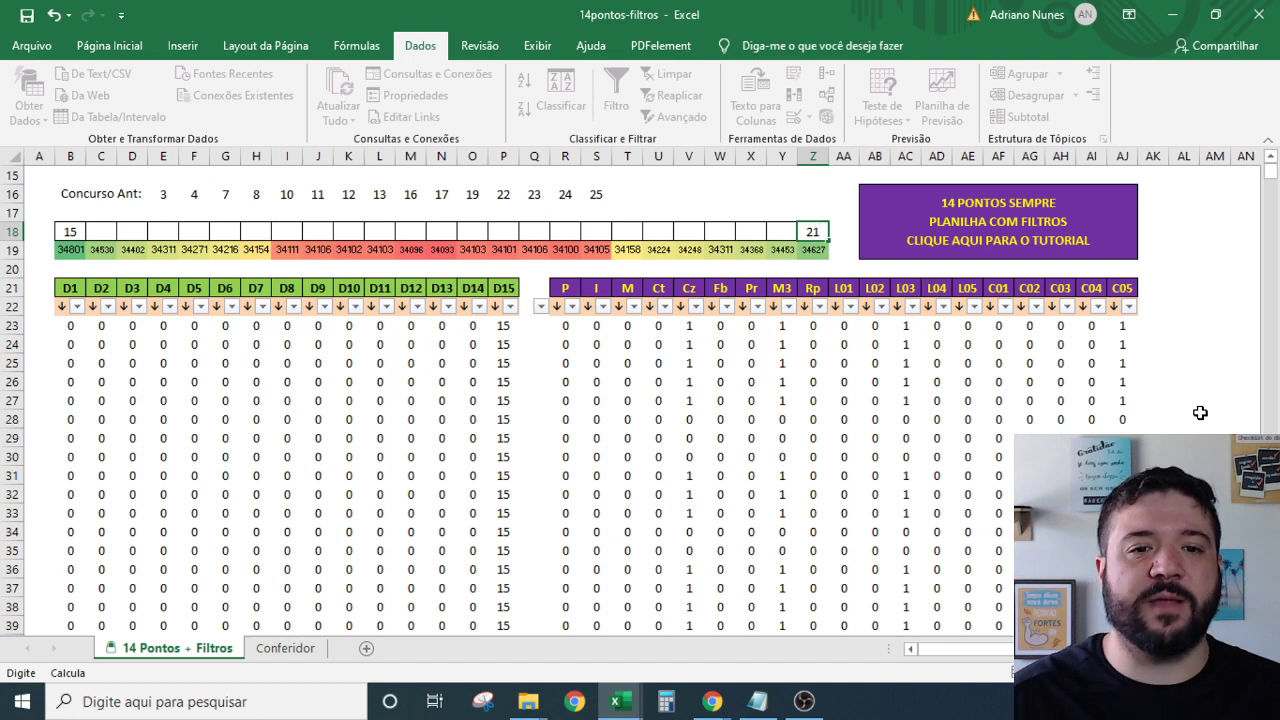
left_click(778, 230)
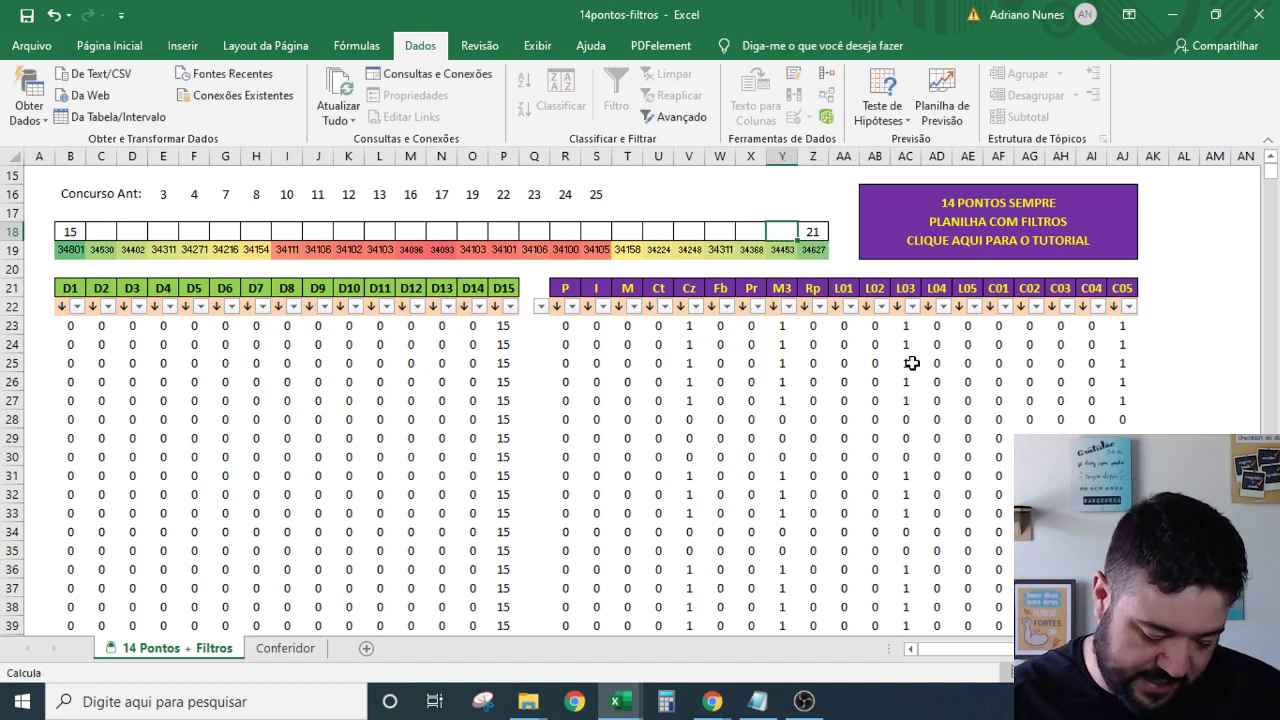
type("14")
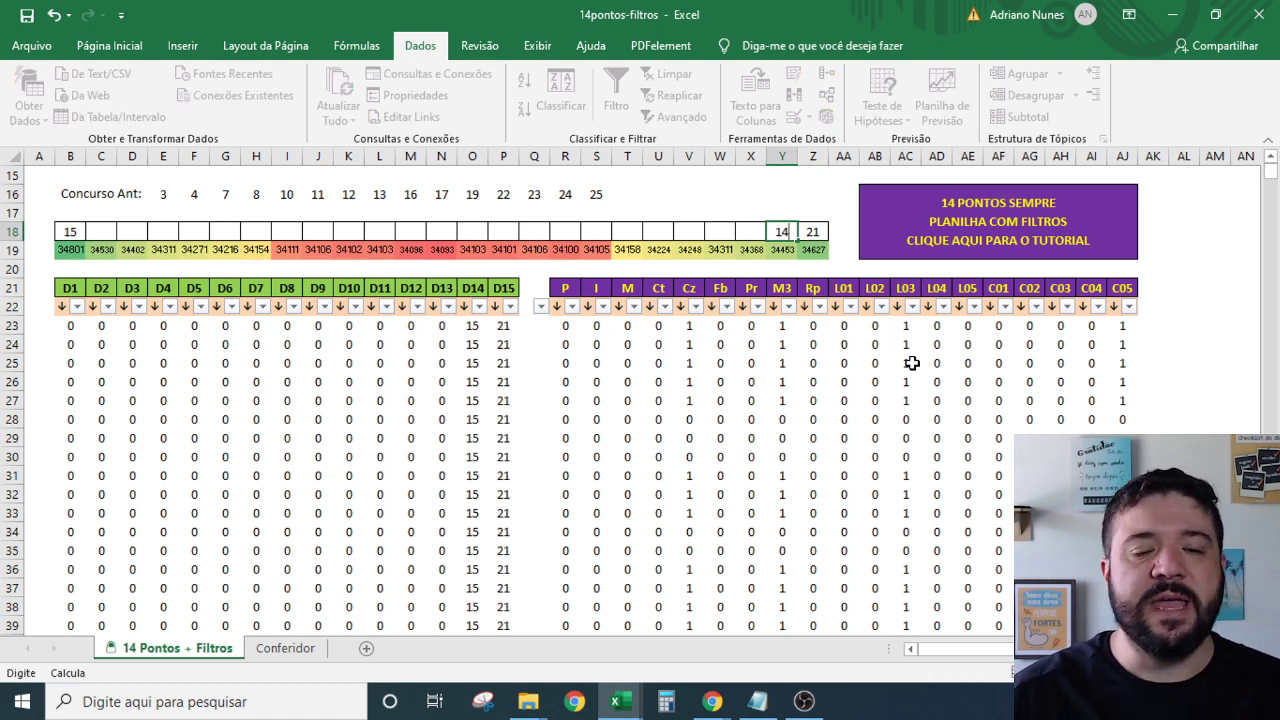
key("Return")
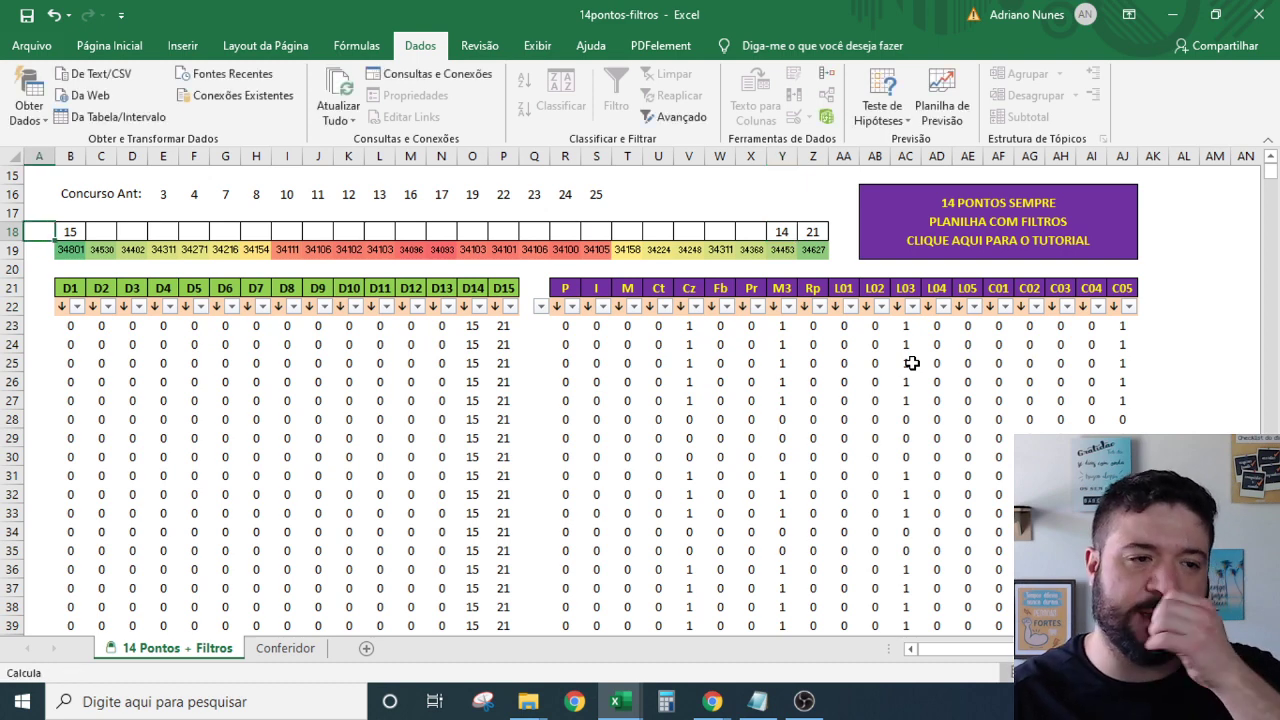
key("Right")
key("Right")
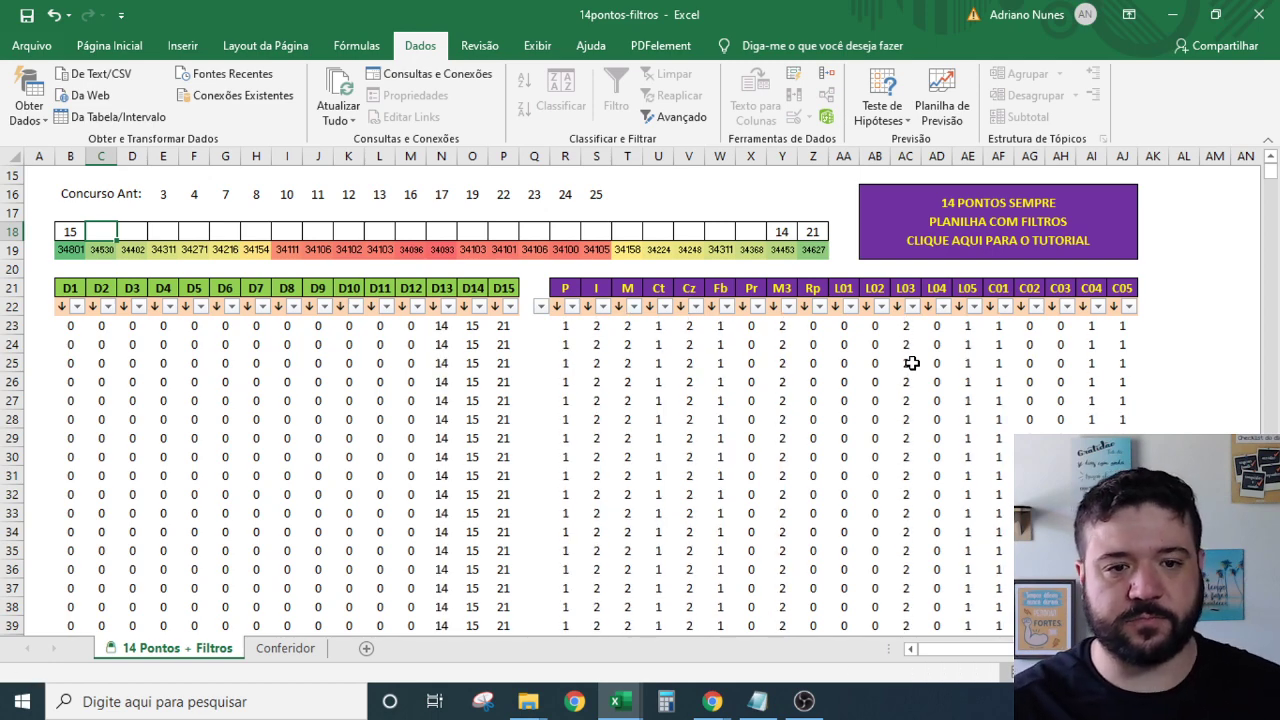
scroll(323, 334, "down", 5)
scroll(351, 337, "up", 5)
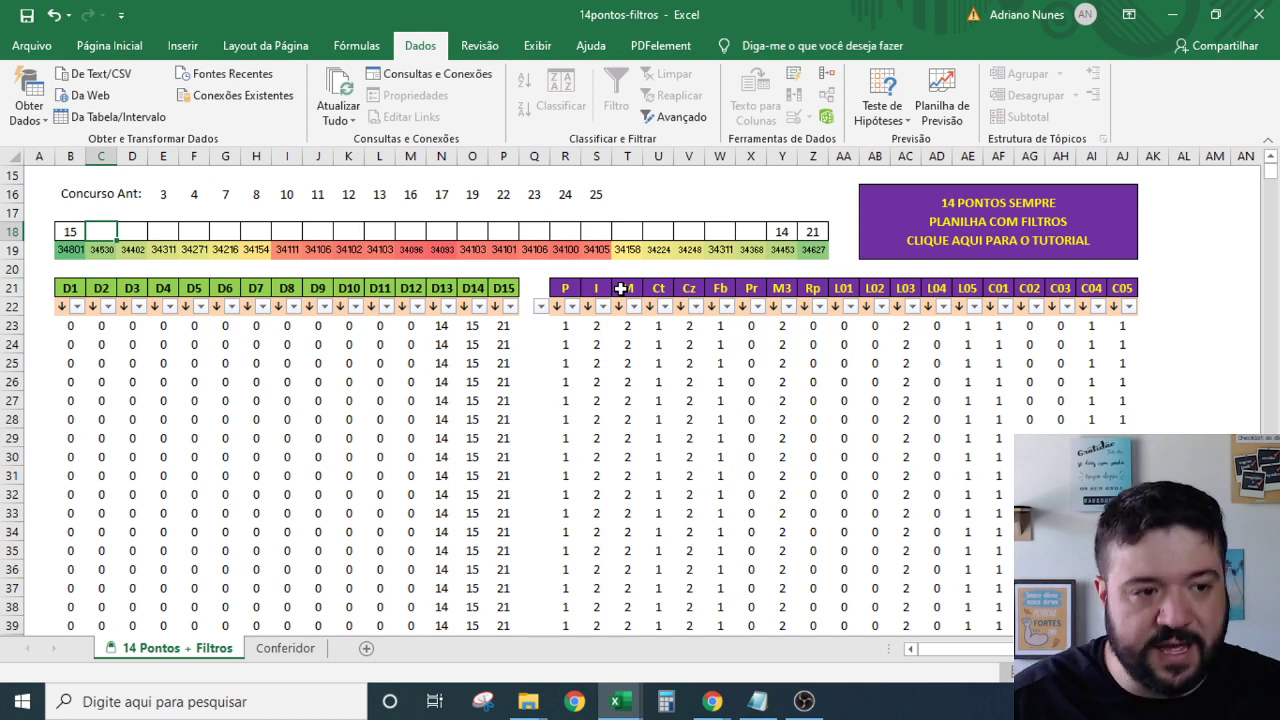
Enter 1 and 2 in C18:D18, then 23, 24, 25 in V18:X18.
type("1")
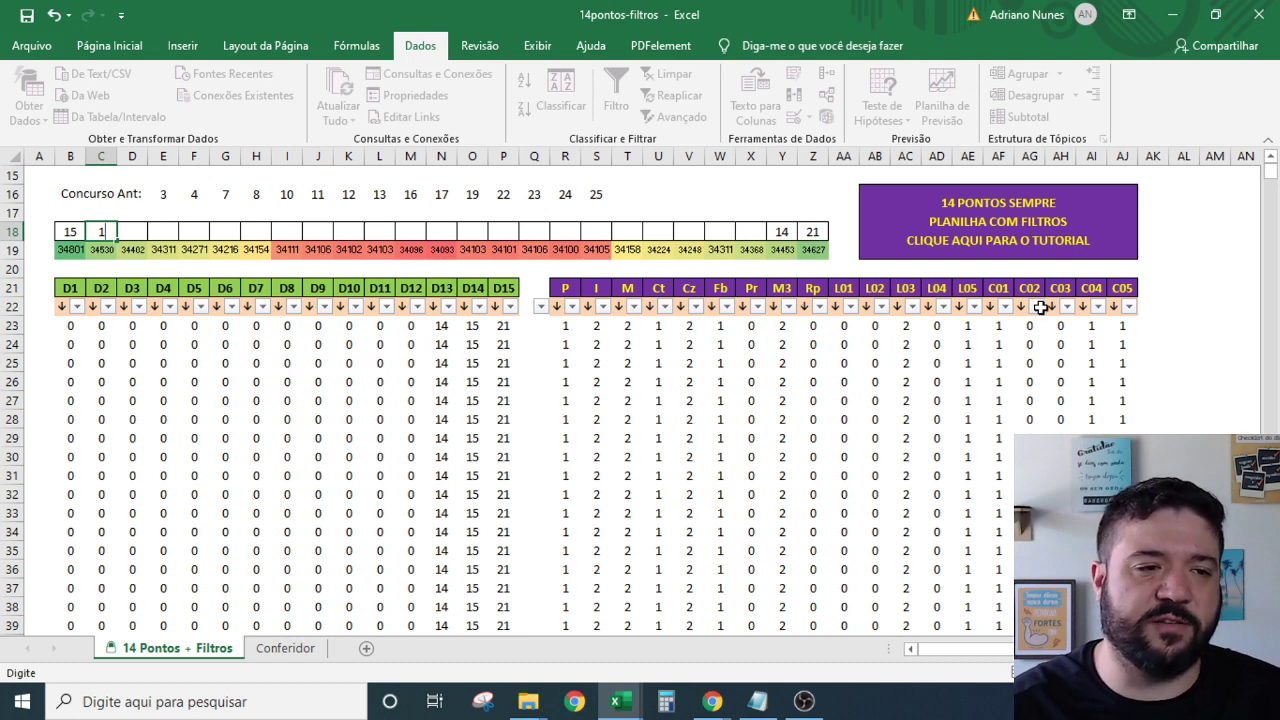
key("Tab")
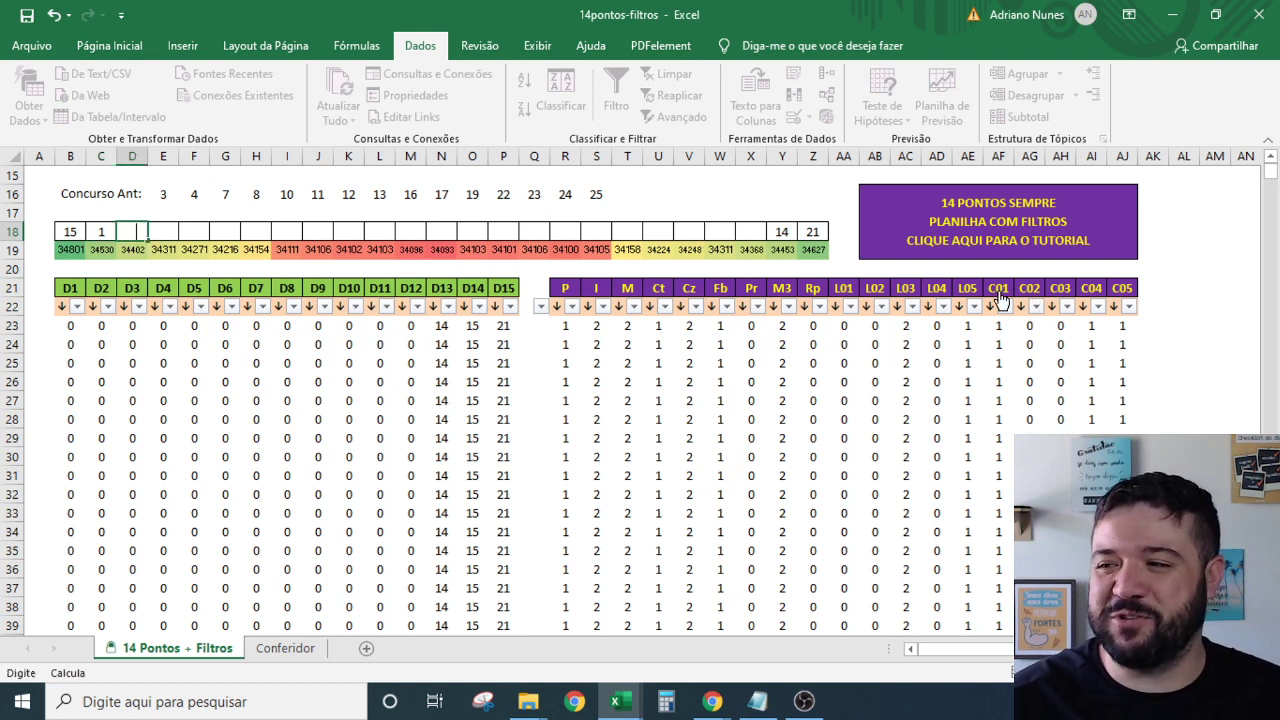
type("2")
left_click(690, 236)
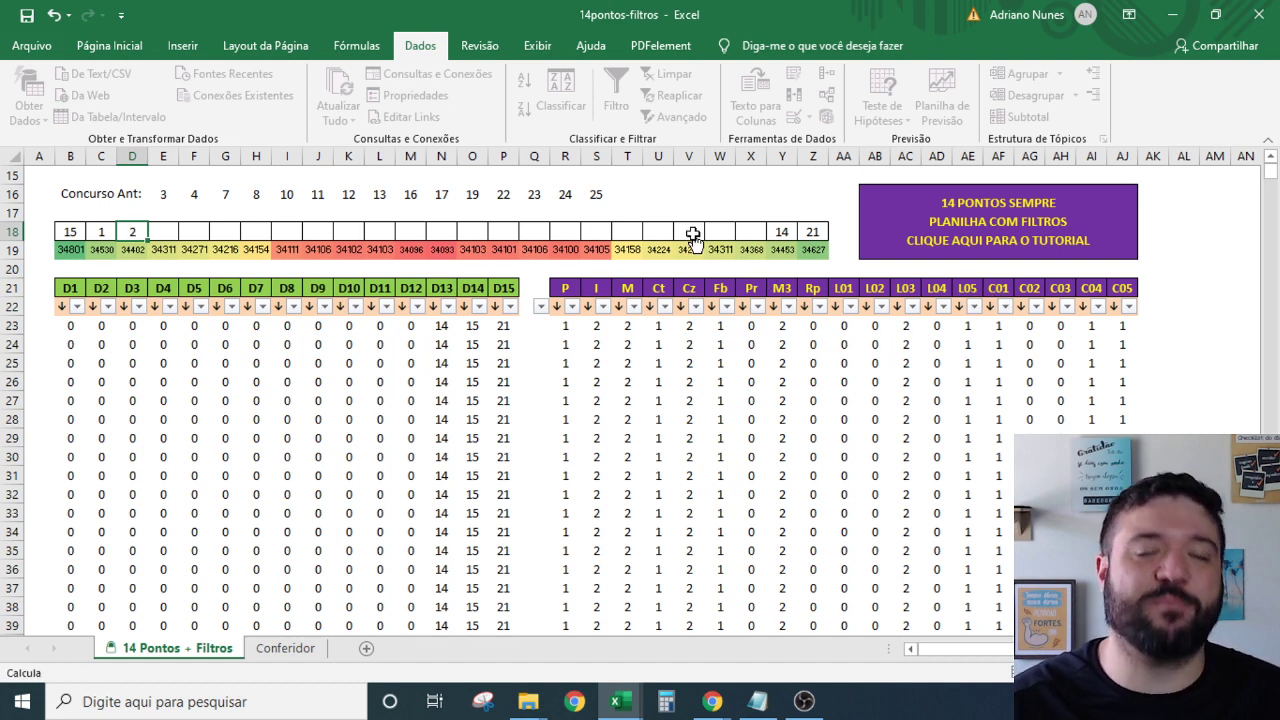
type("23")
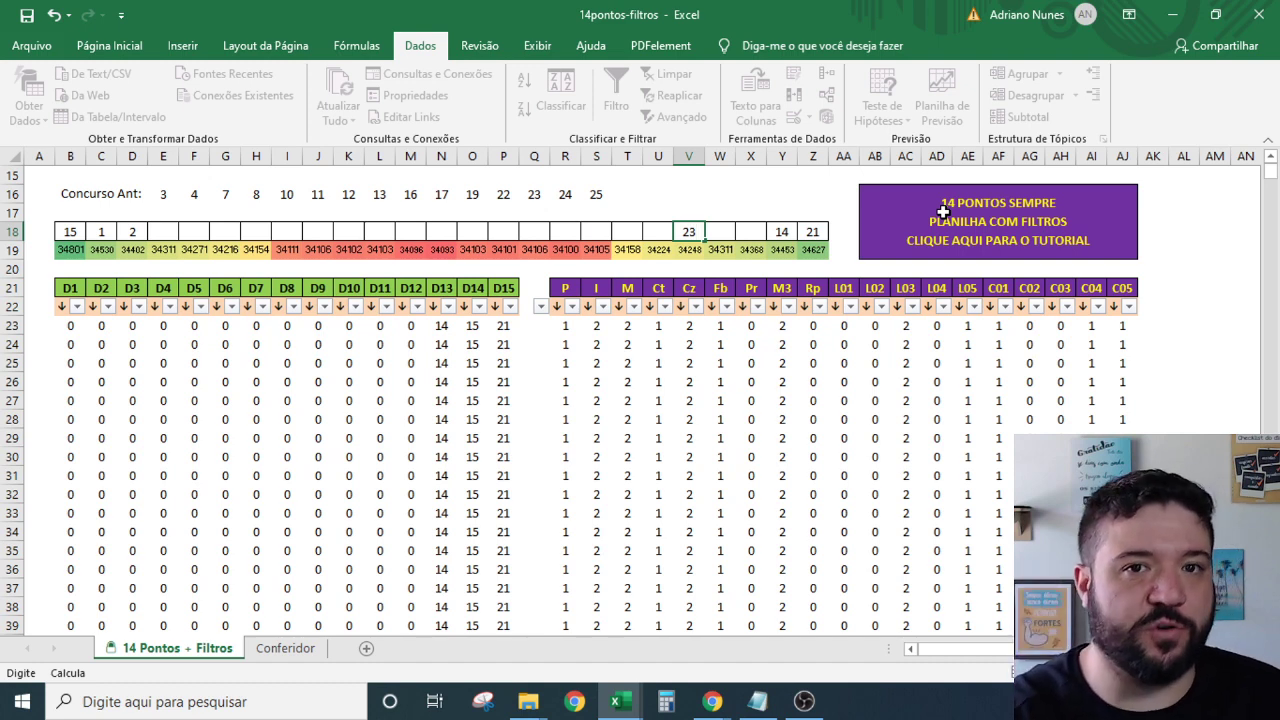
key("Tab")
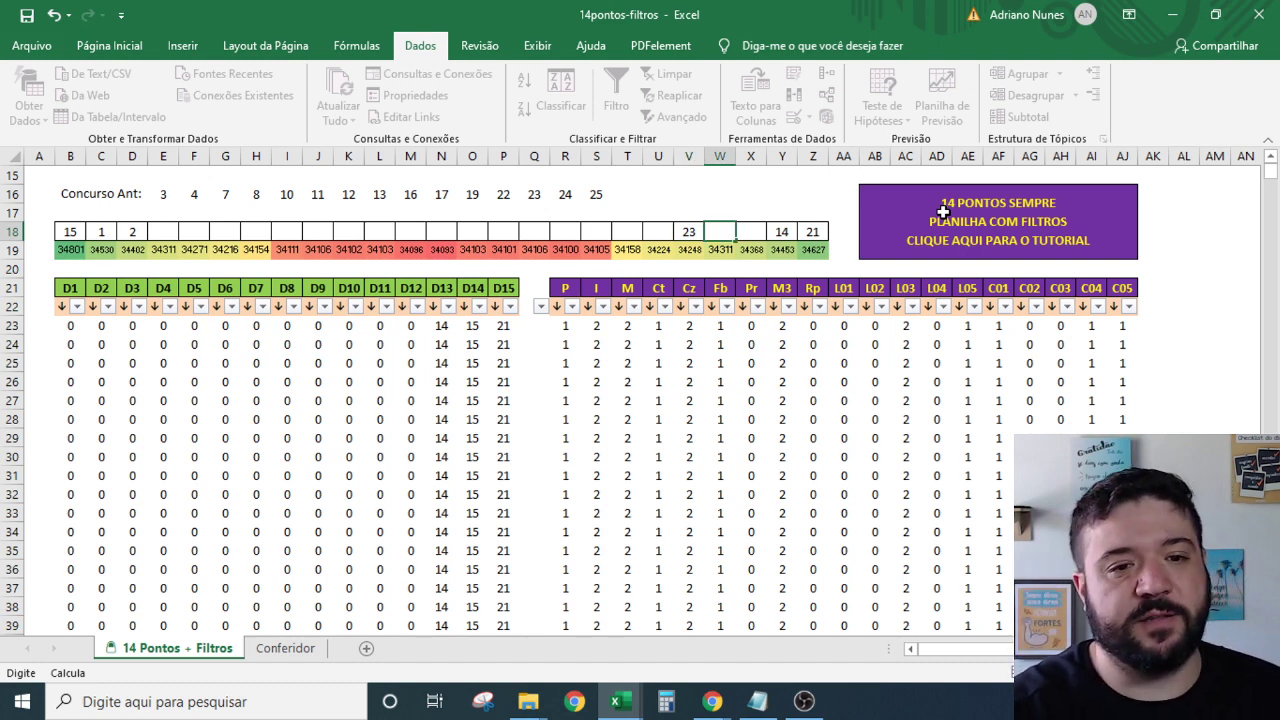
type("24")
key("Tab")
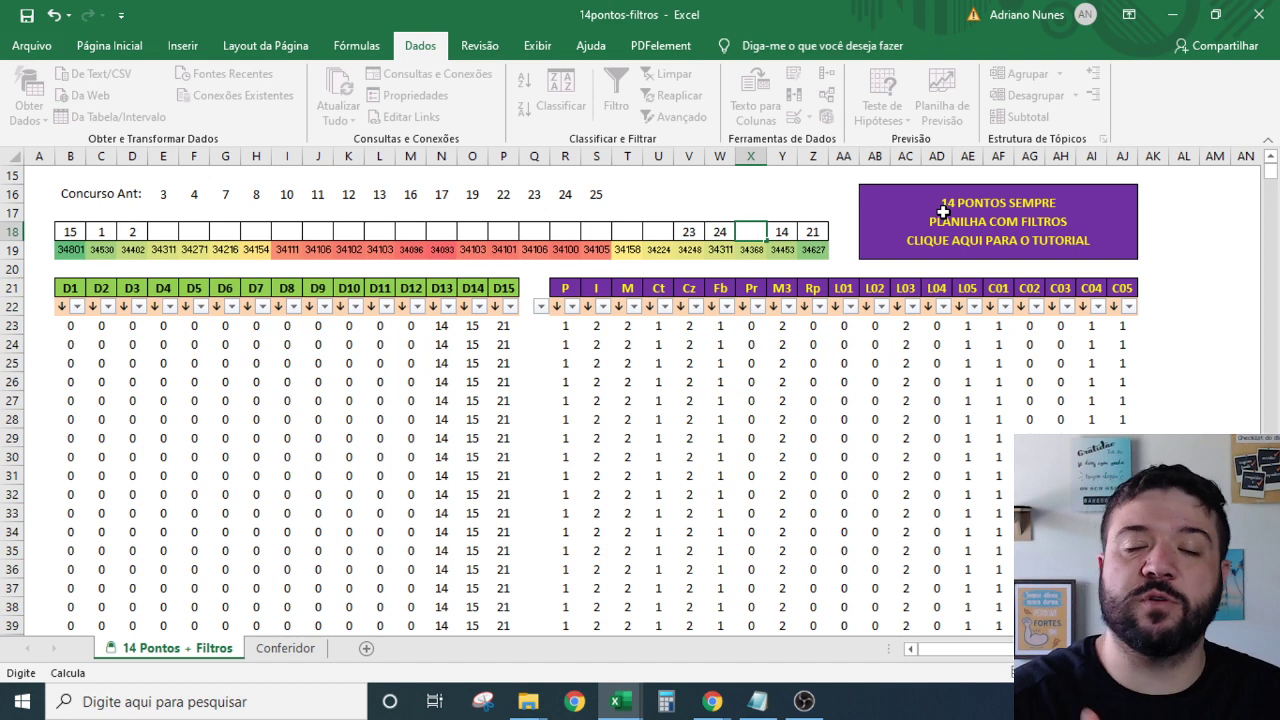
type("25")
key("Tab")
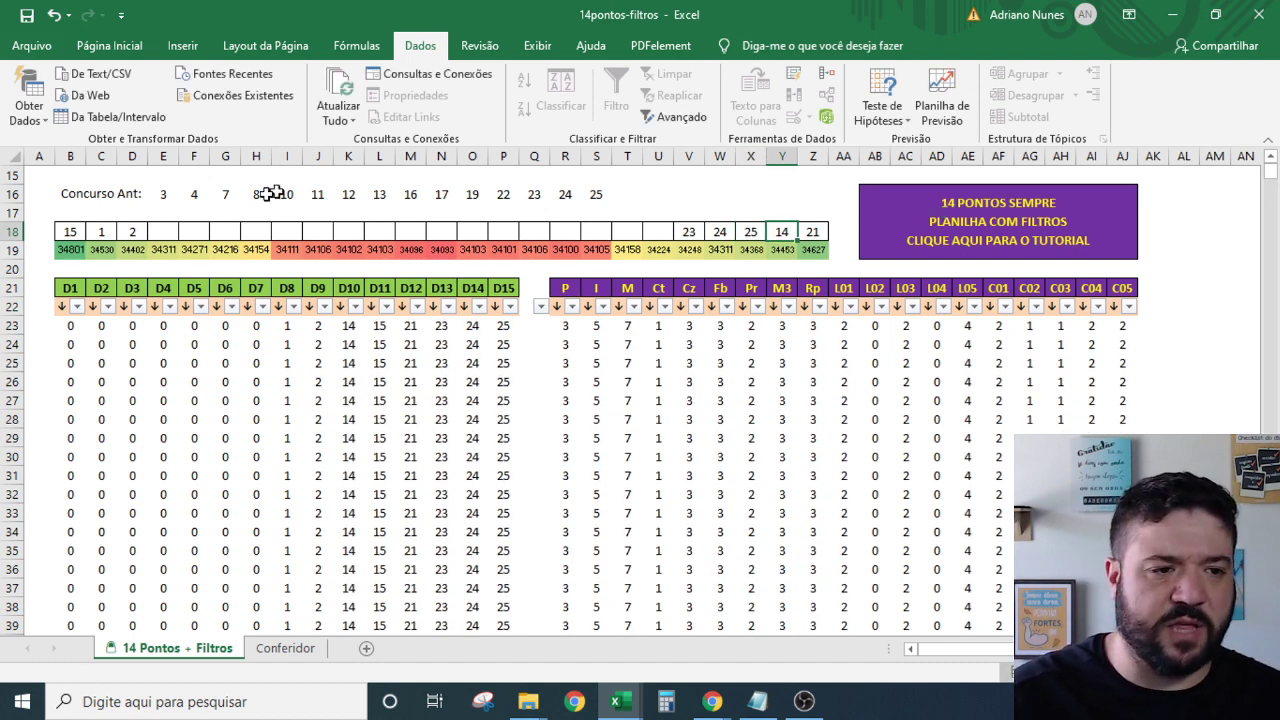
Enter 10, 11, 12, 13 in E18:H18, removing the duplicate 14 typed into I18.
left_click(158, 235)
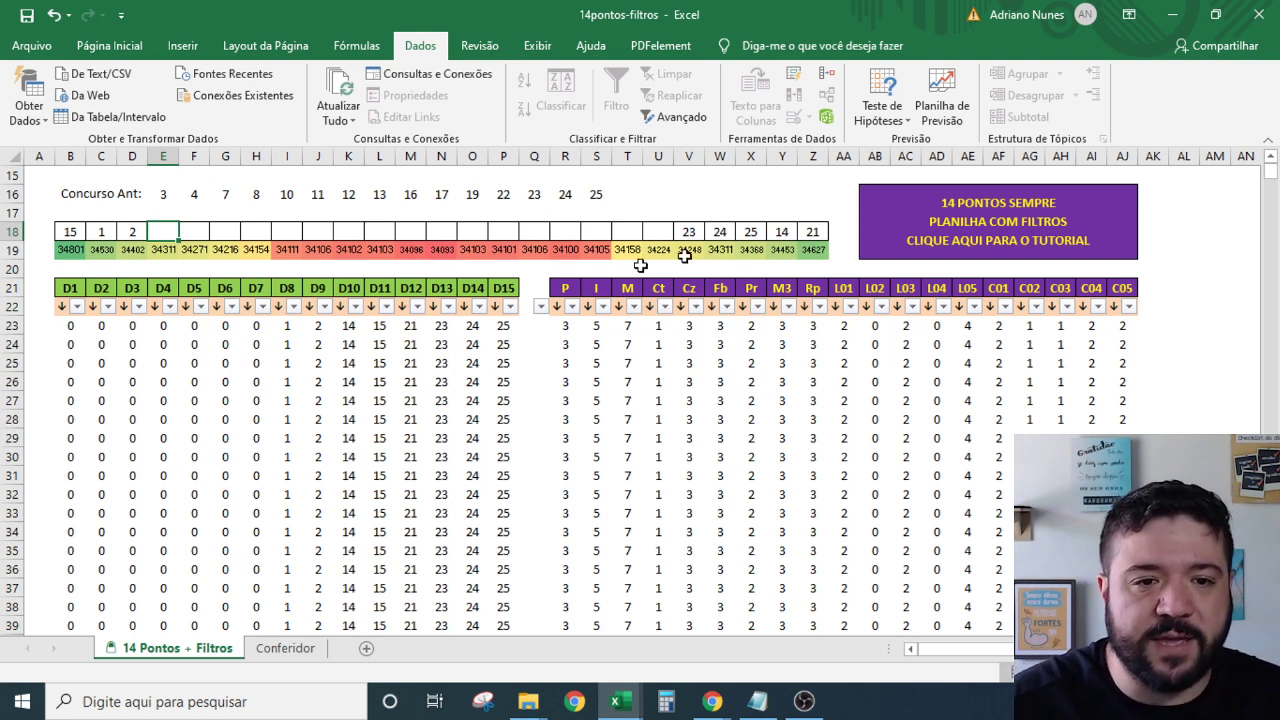
left_click(204, 231)
left_click(175, 238)
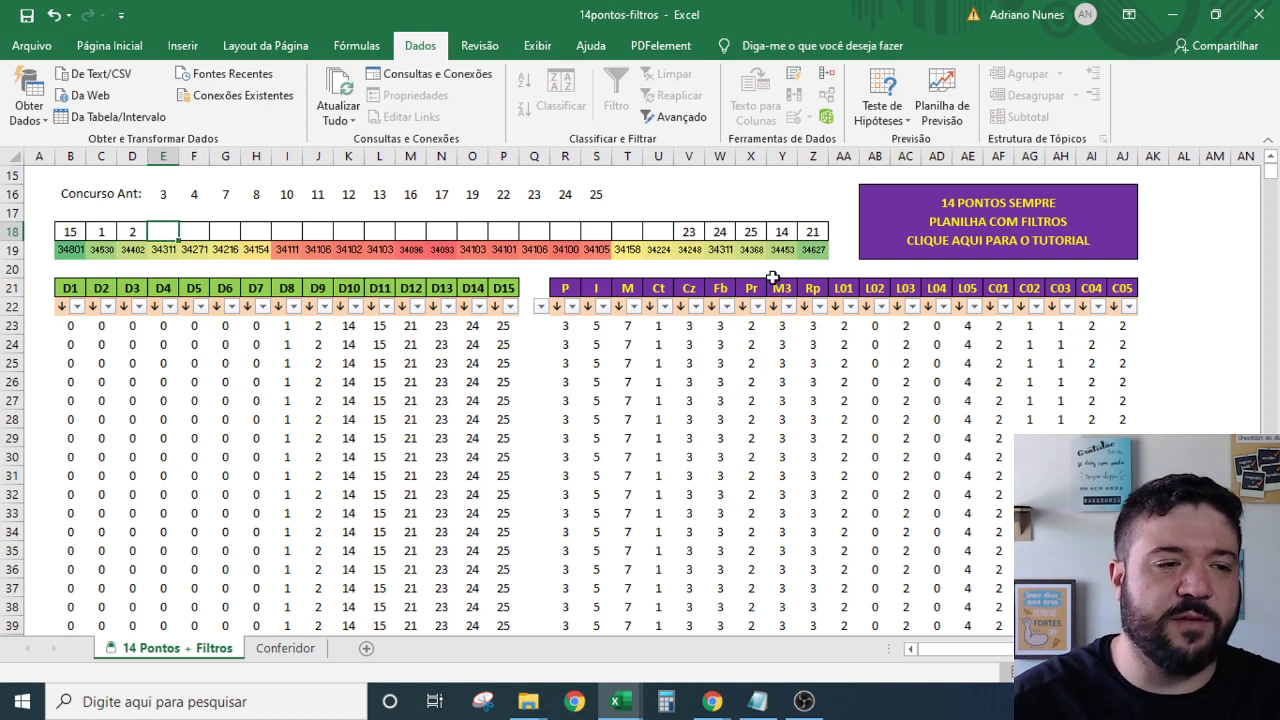
type("10")
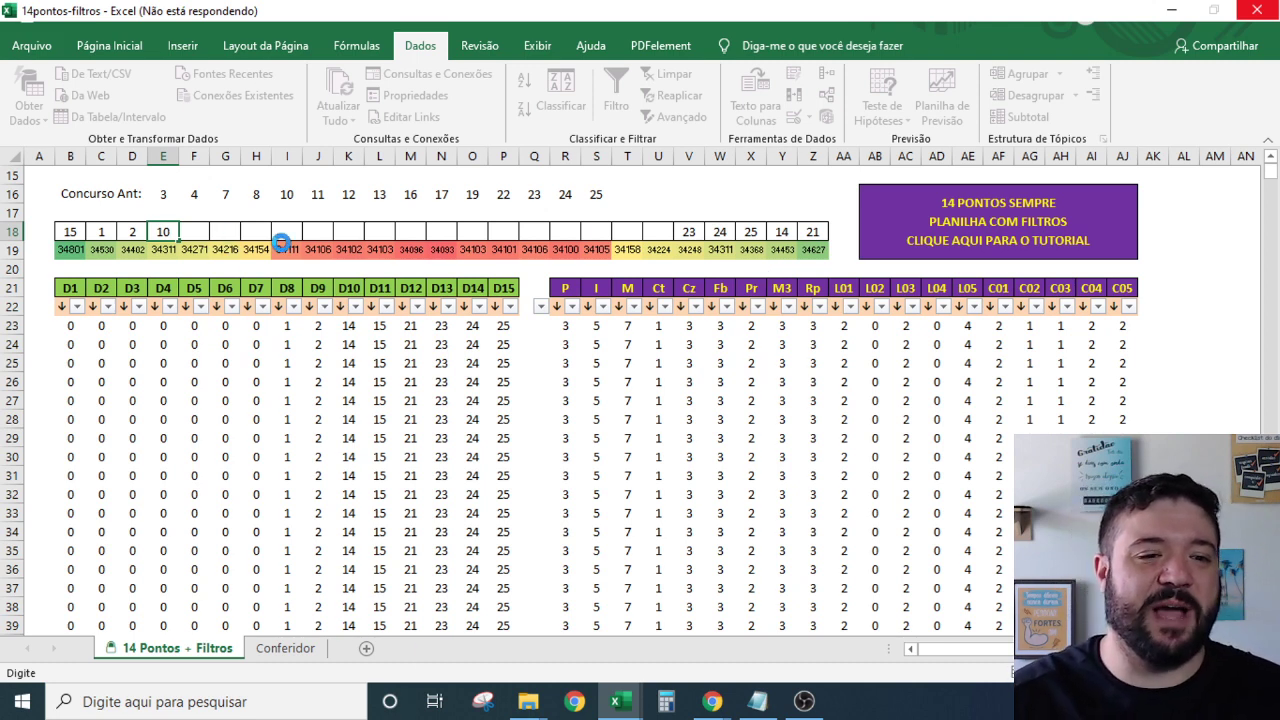
key("Tab")
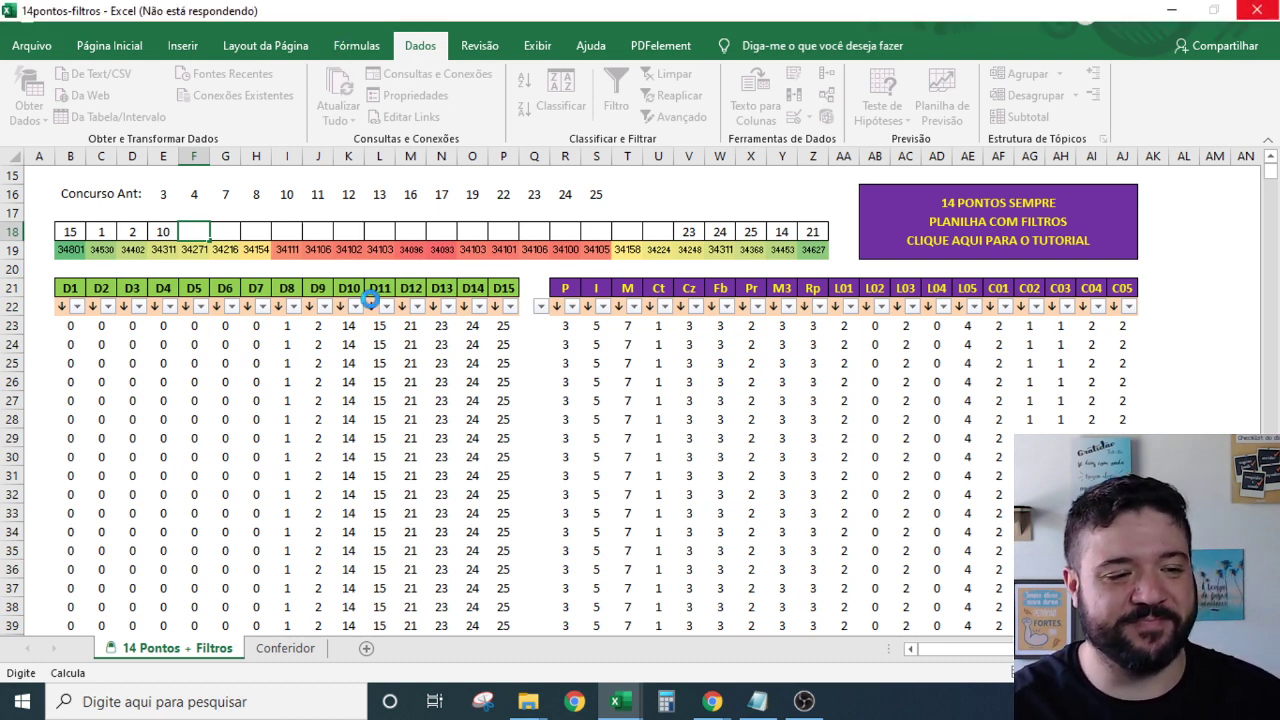
type("11")
key("Tab")
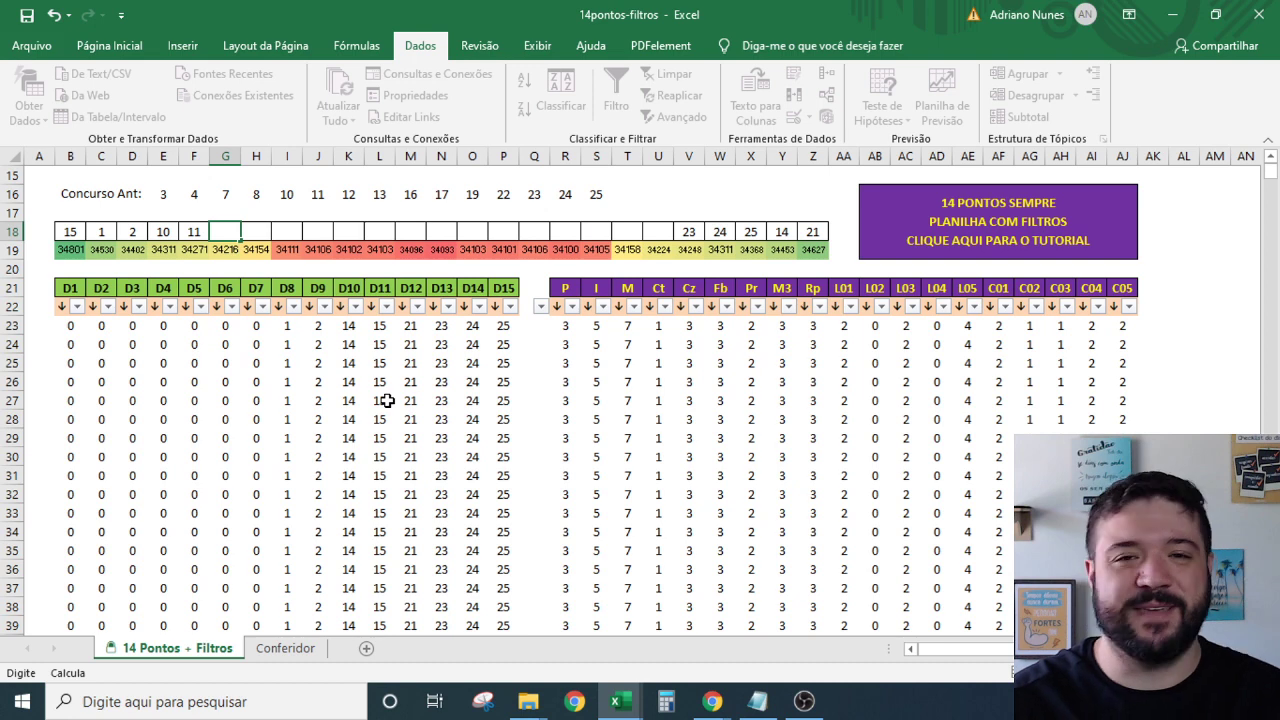
type("12")
key("Tab")
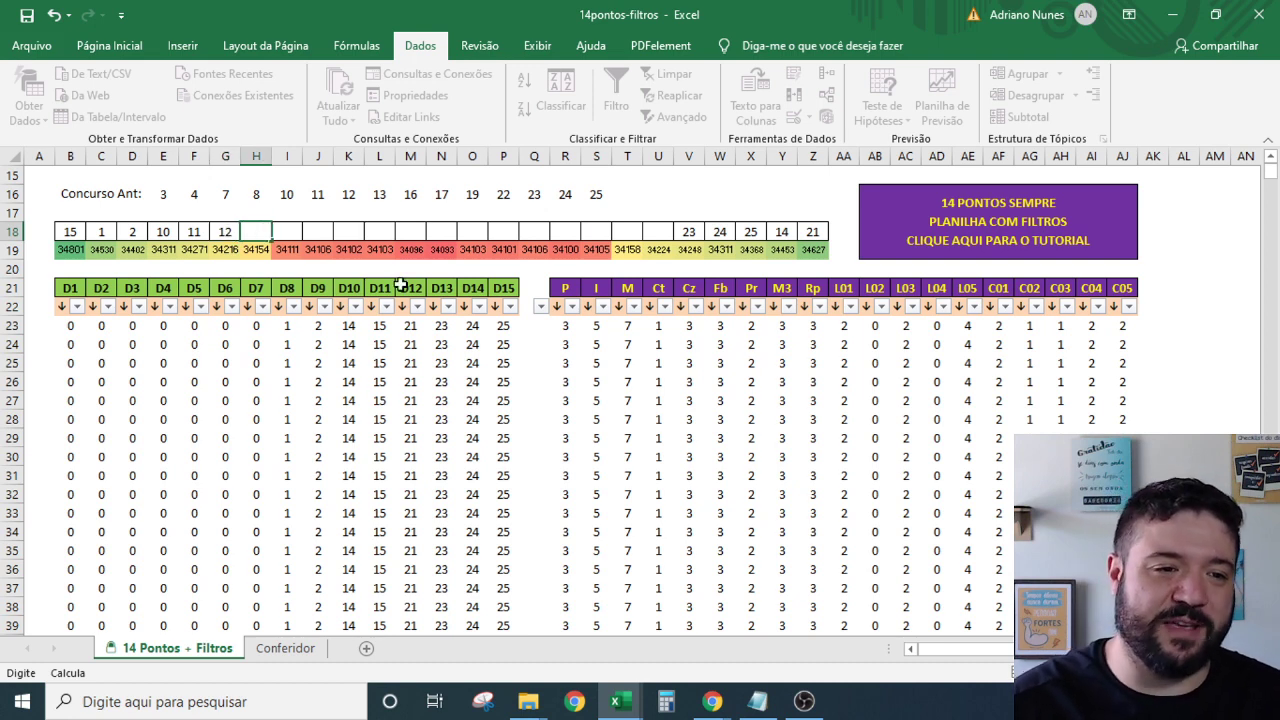
type("13")
key("Tab")
type("14")
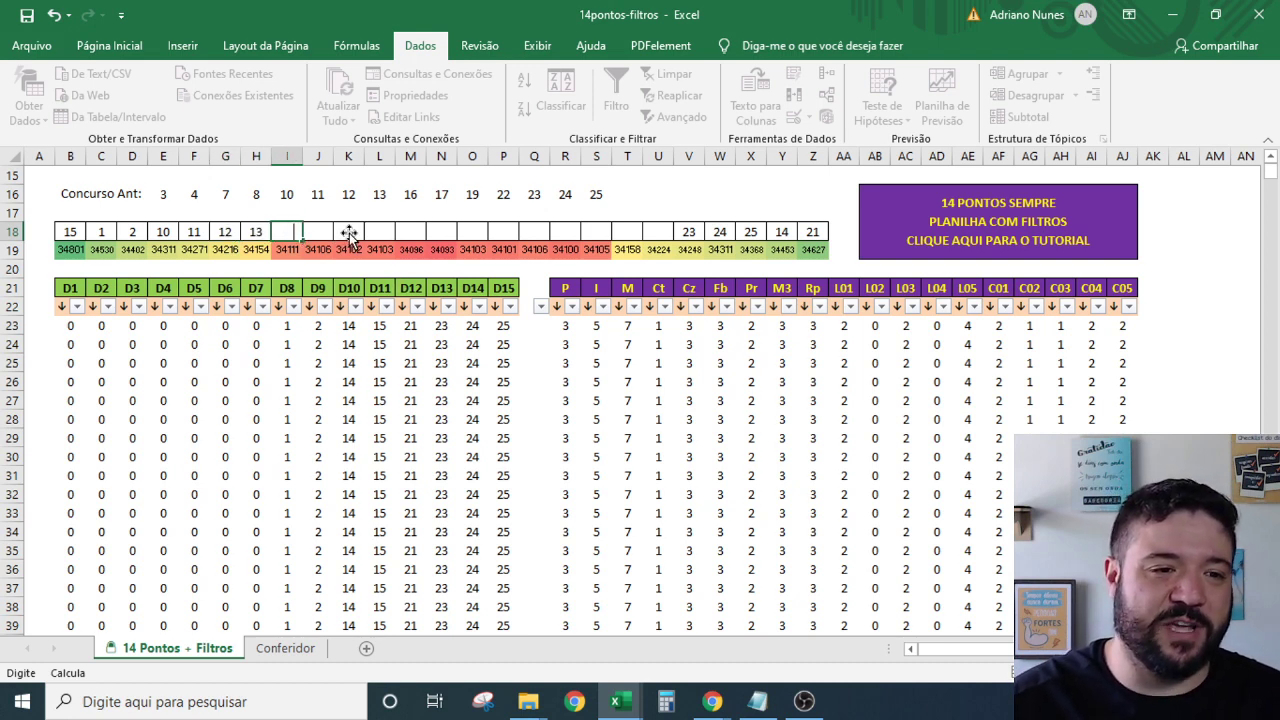
key("Tab")
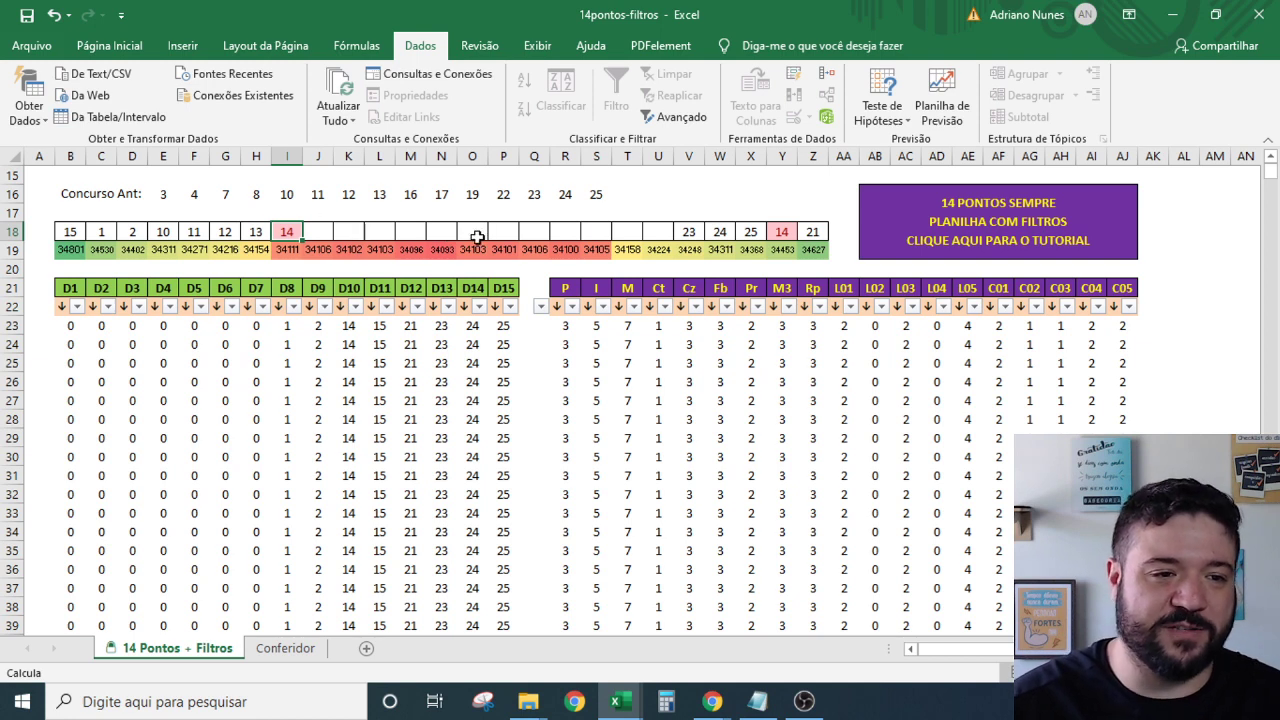
key("Delete")
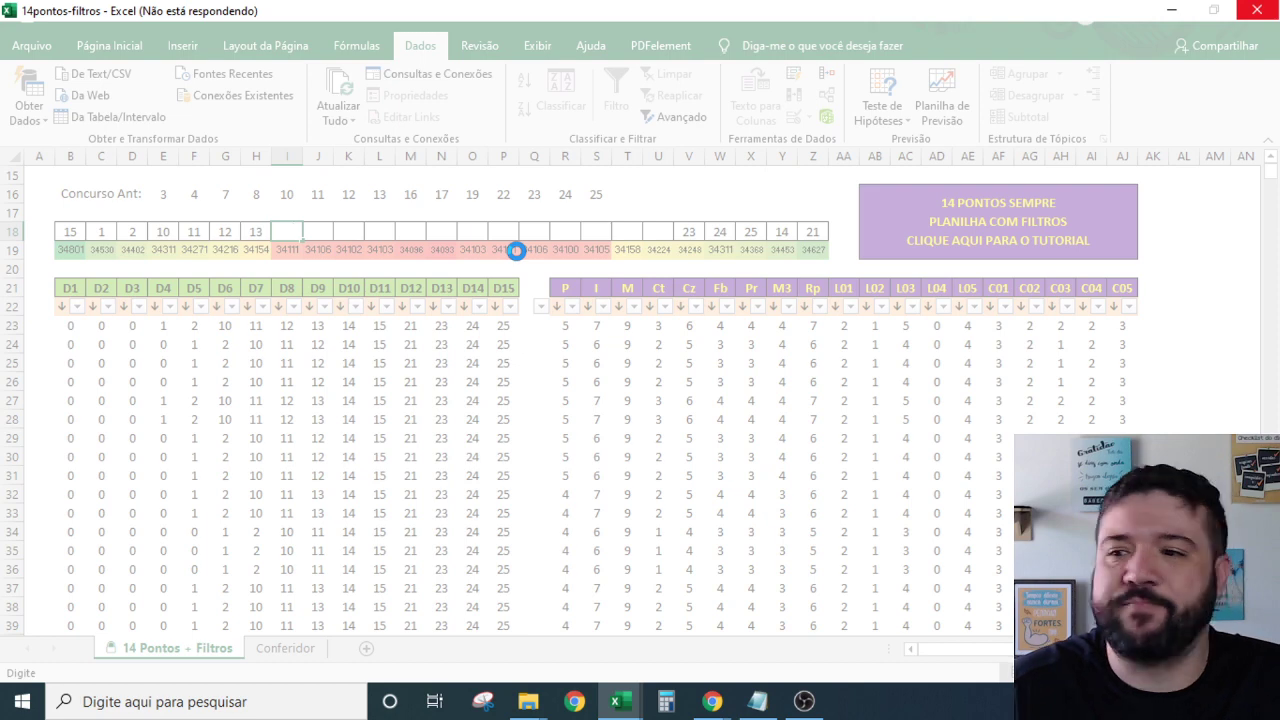
Enter 16 through 22 across I18:O18.
type("16")
key("Tab")
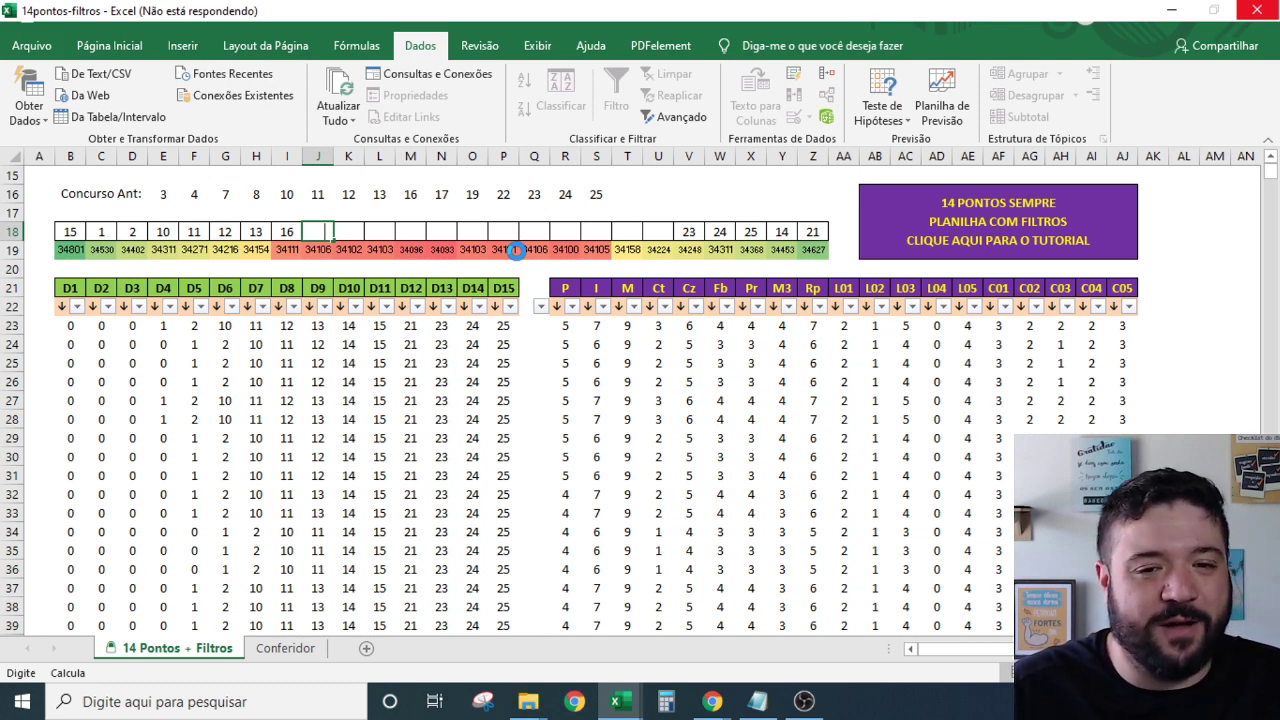
type("17")
key("Tab")
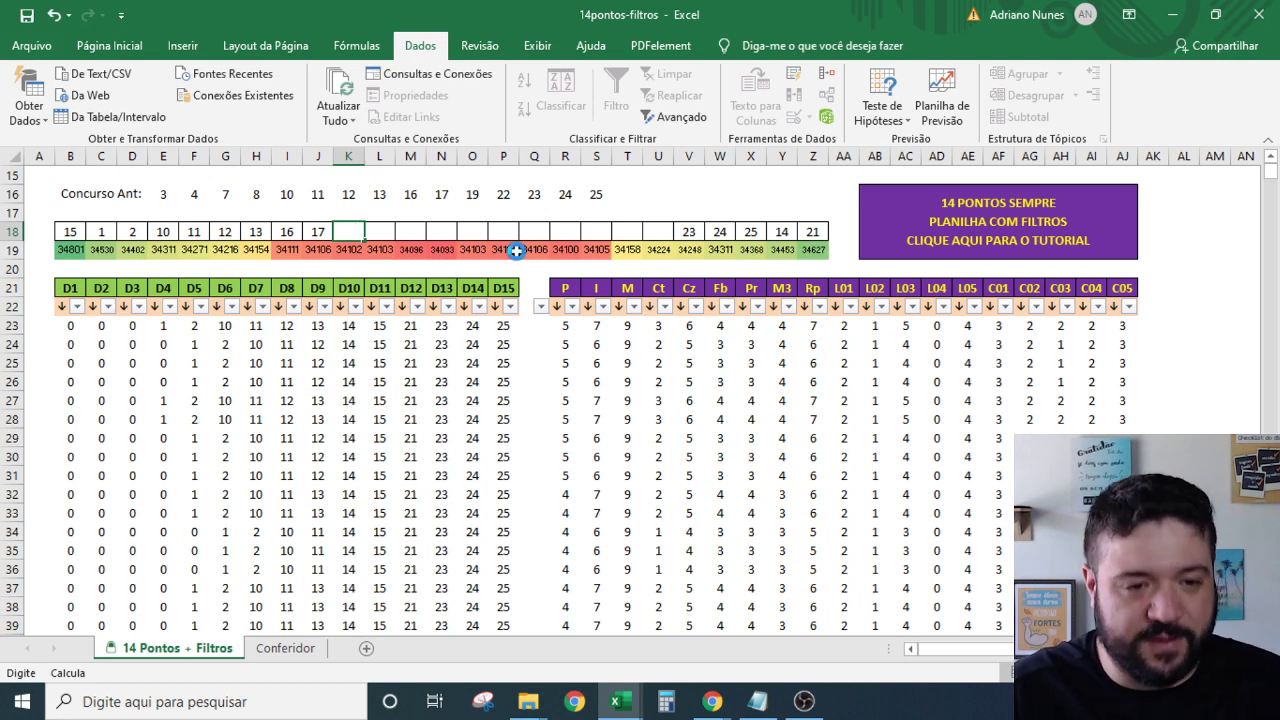
type("18")
key("Tab")
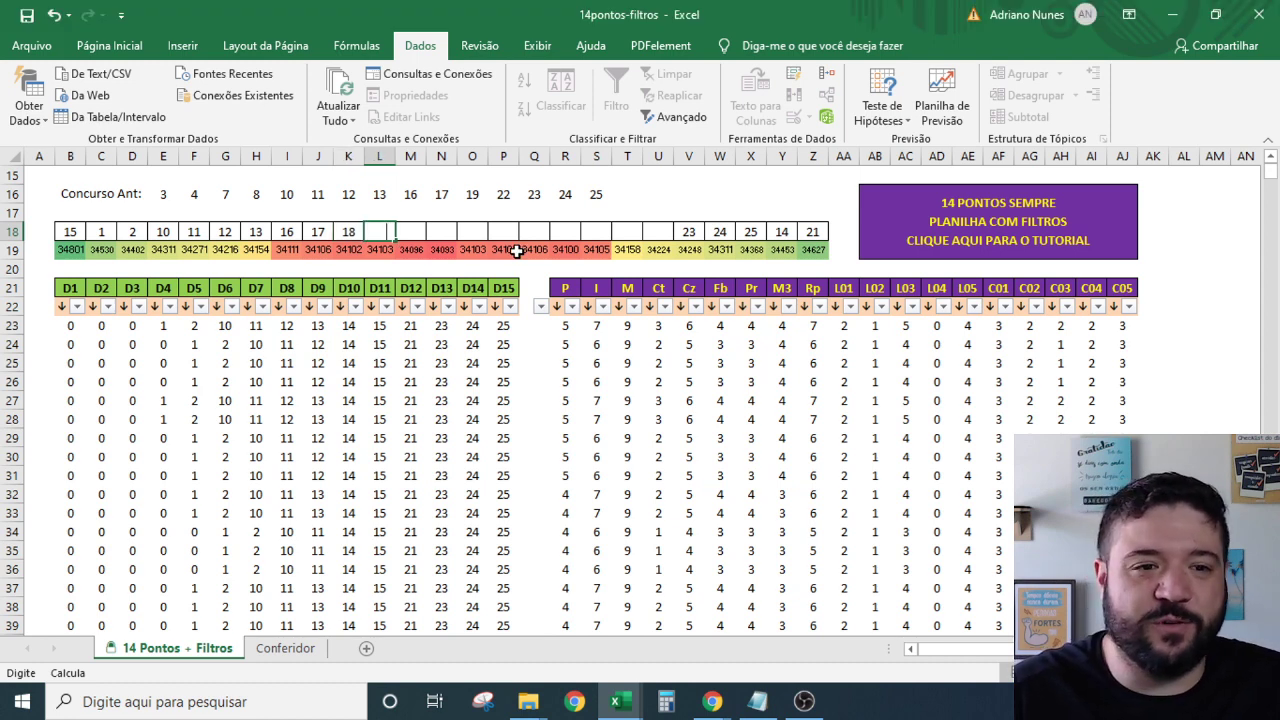
type("19")
key("Tab")
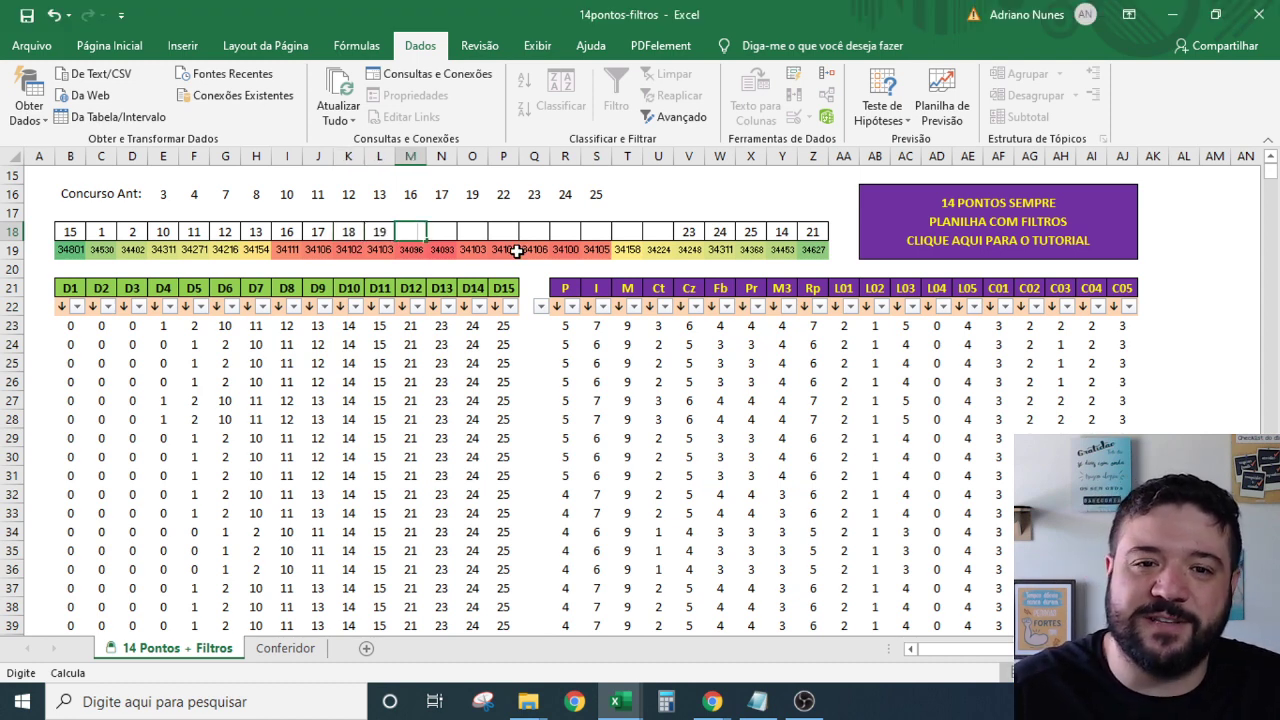
type("20")
key("Tab")
type("21")
key("Tab")
type("22")
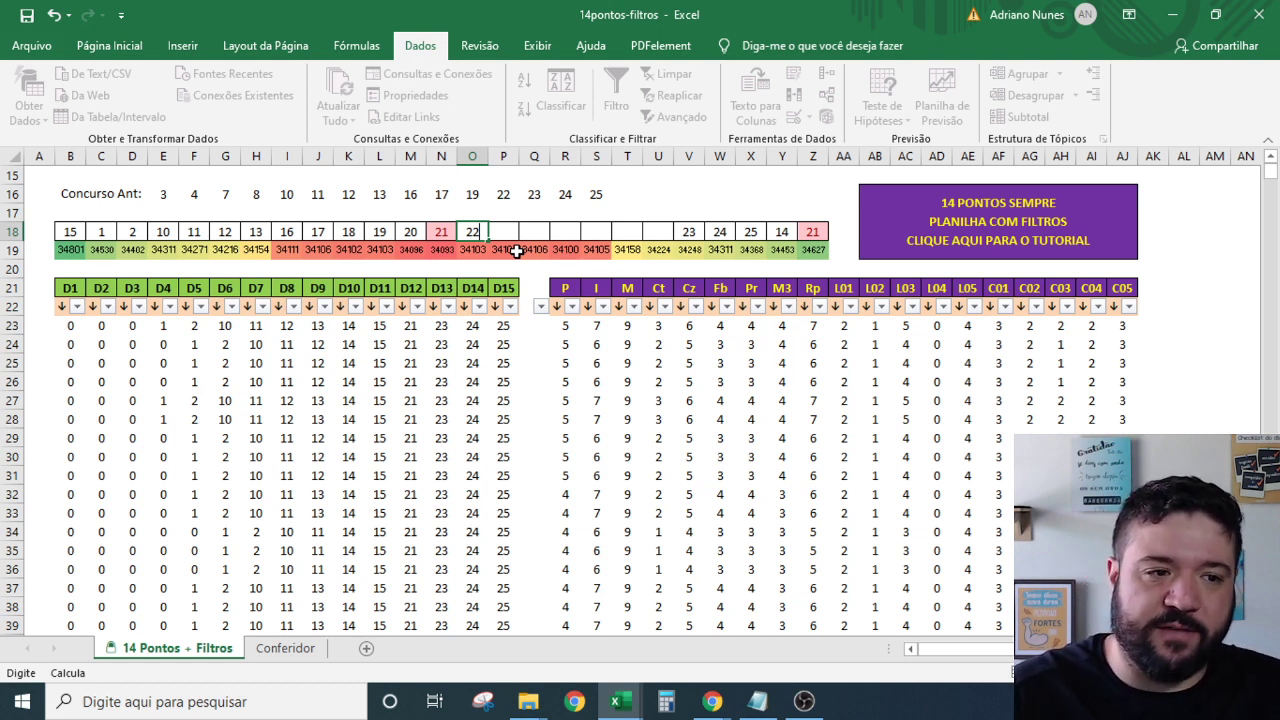
Replace the duplicate 21 in N18 with 3.
left_click(441, 231)
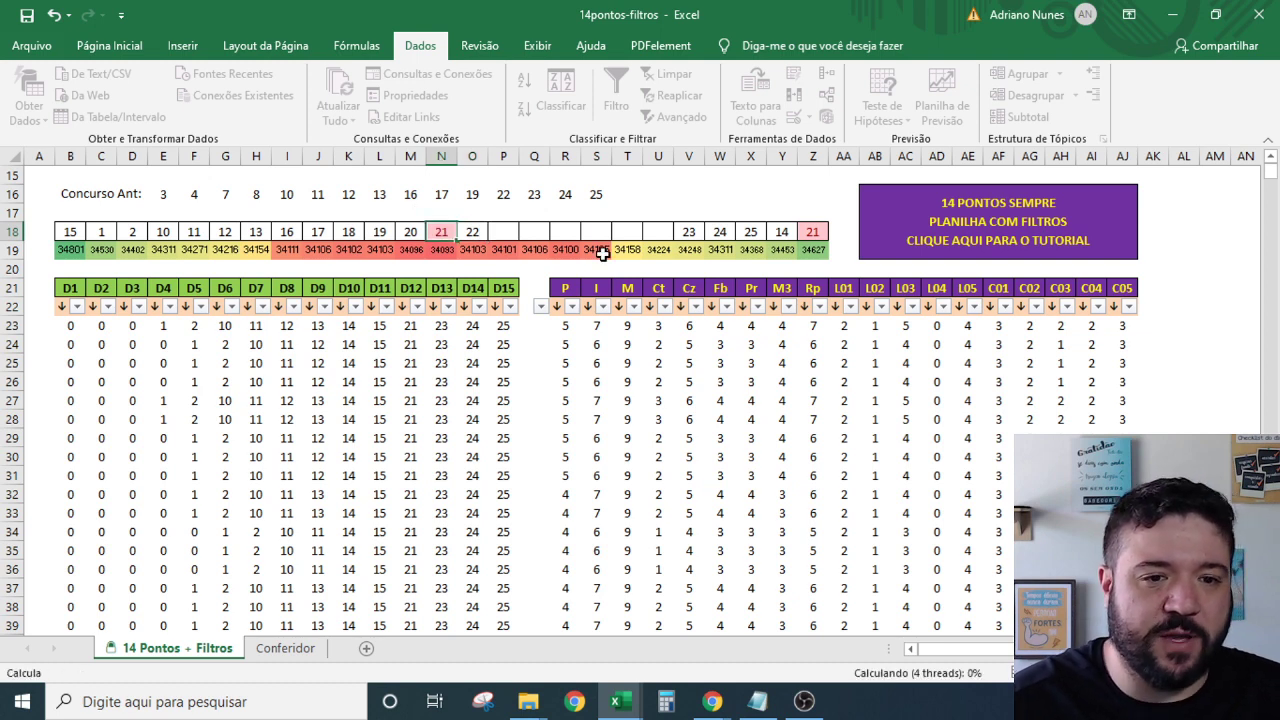
key("Delete")
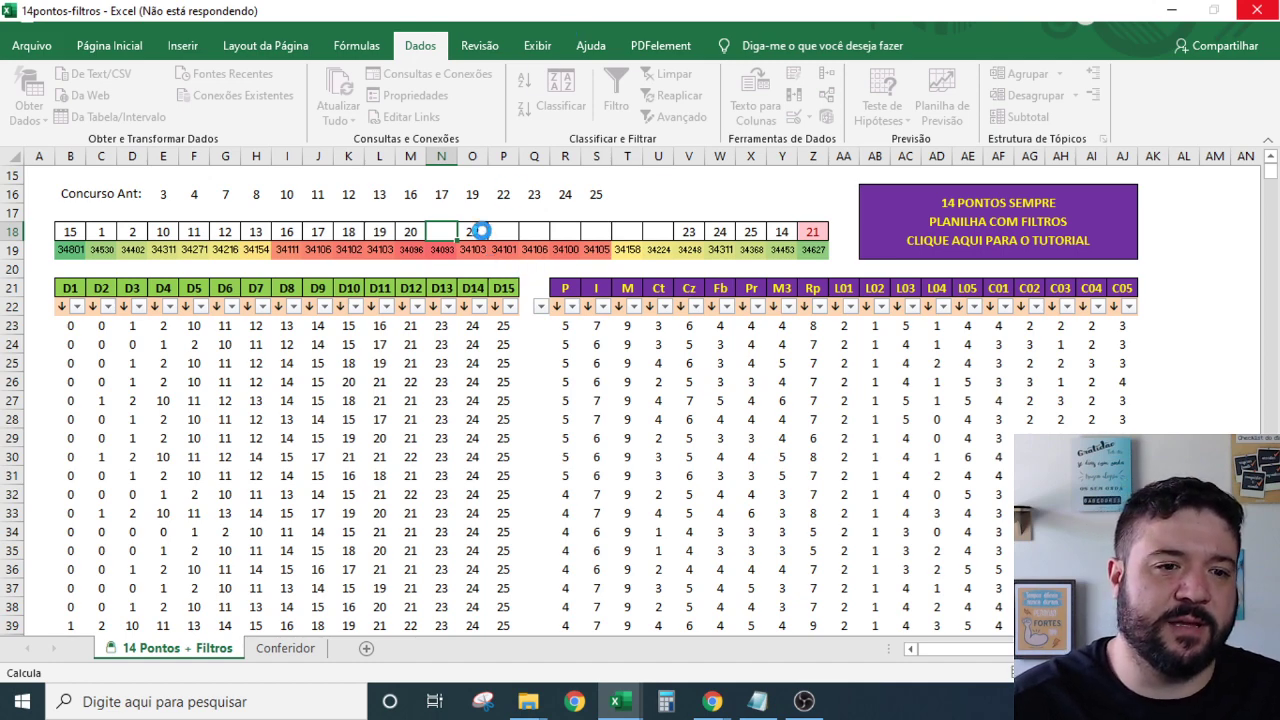
type("3")
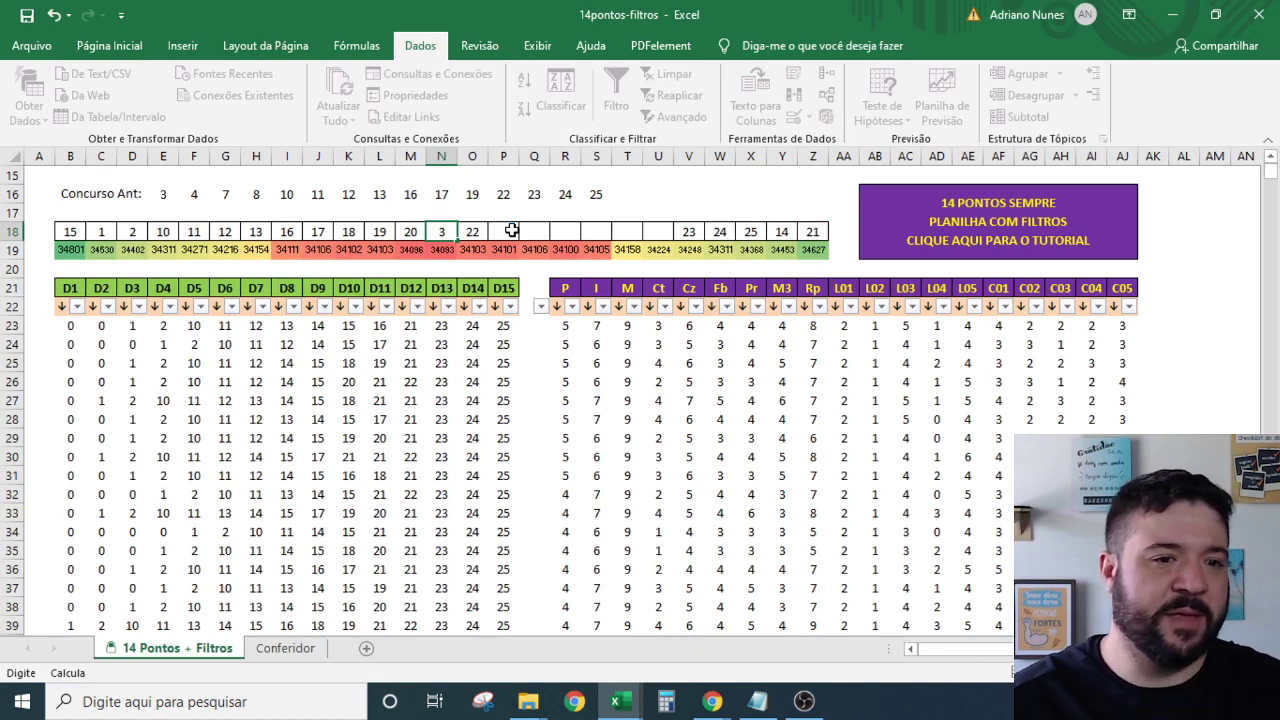
left_click(511, 231)
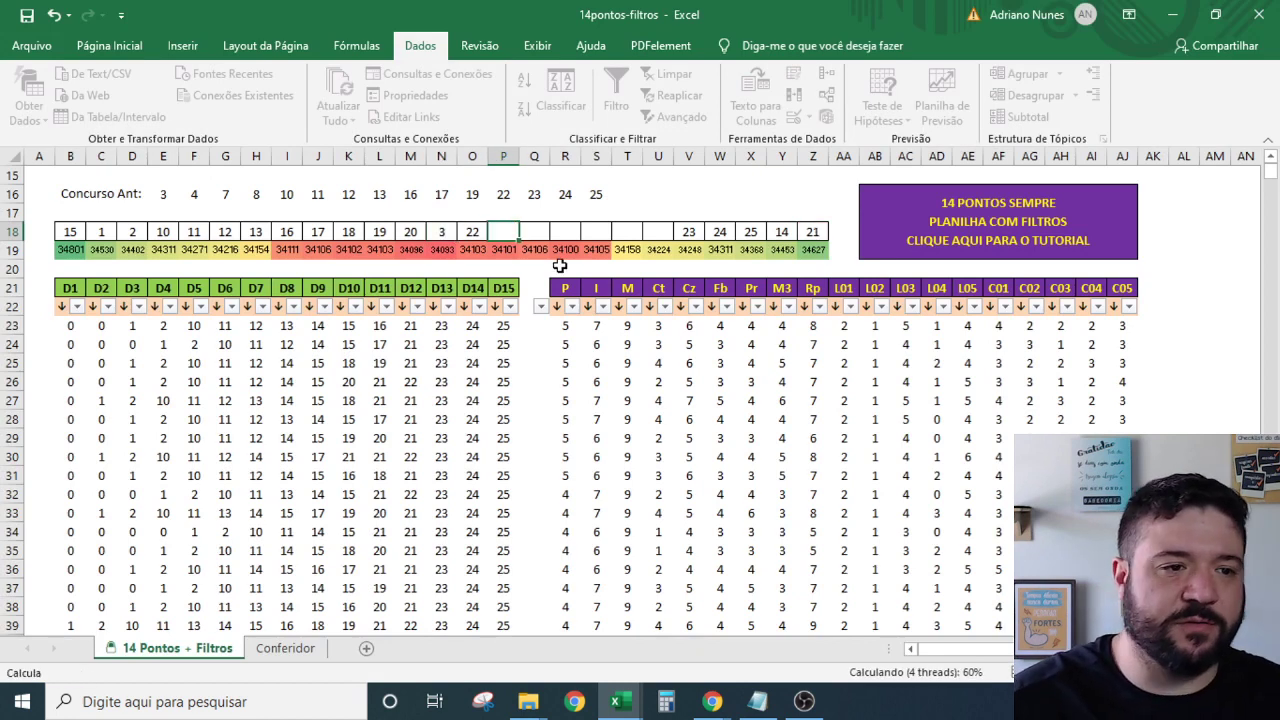
type("23")
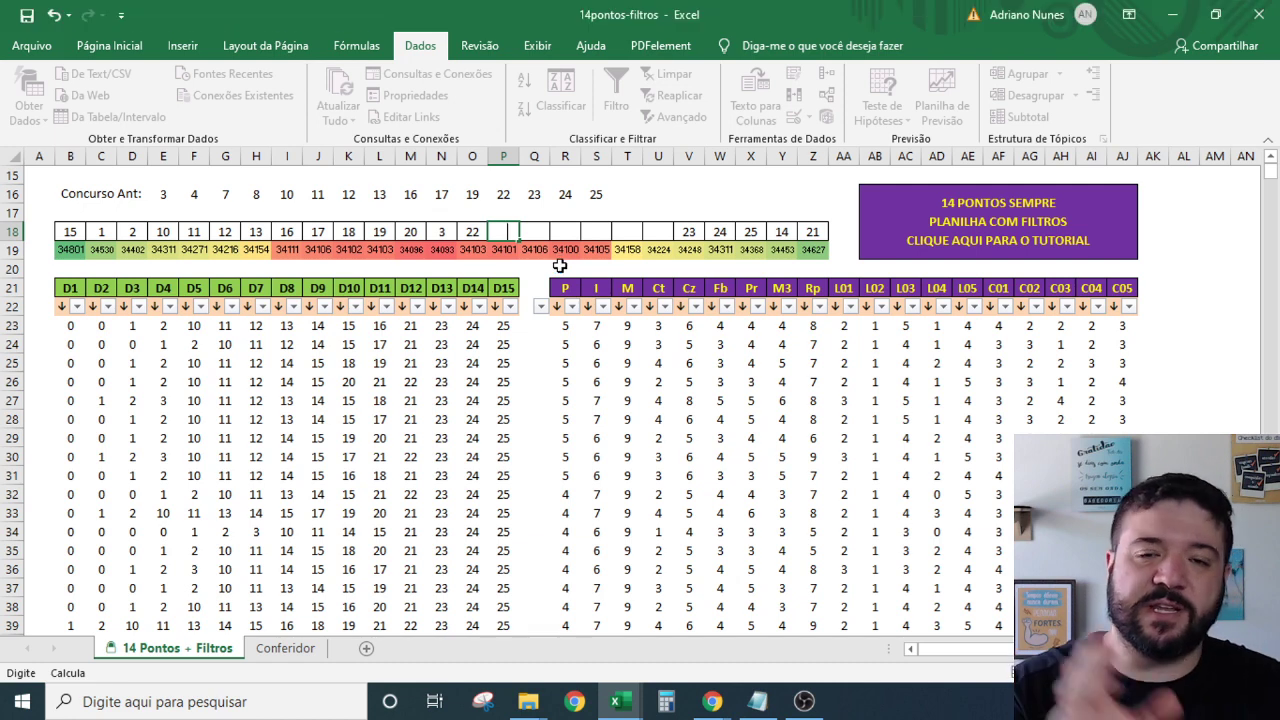
Enter 4, 5, 6, 7, 8, 9 across P18:U18.
type("4")
key("Tab")
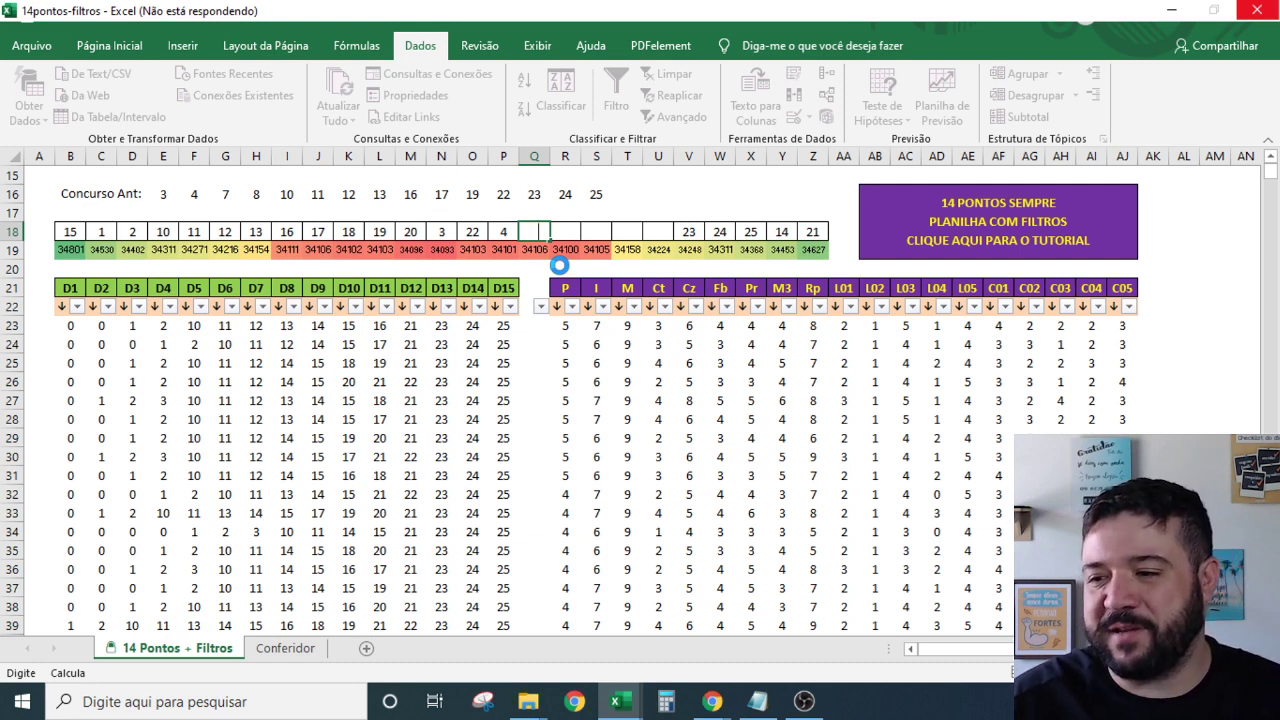
type("5")
key("Tab")
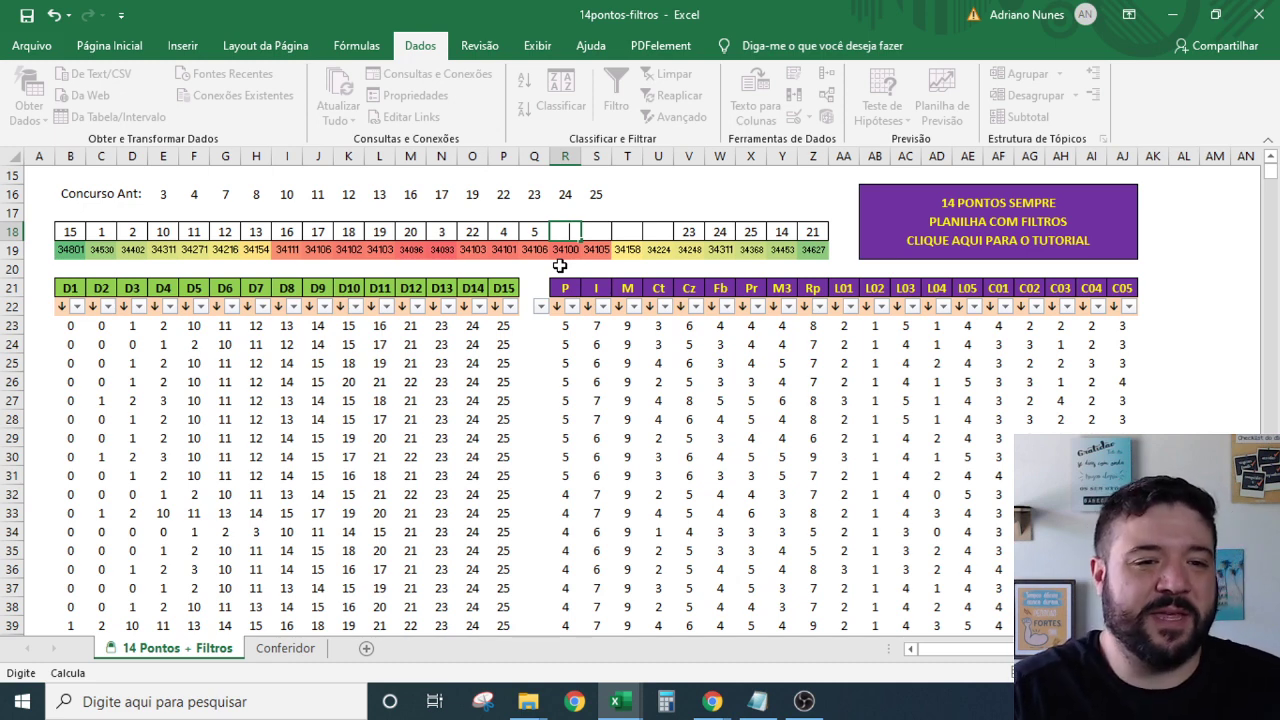
type("6")
key("Tab")
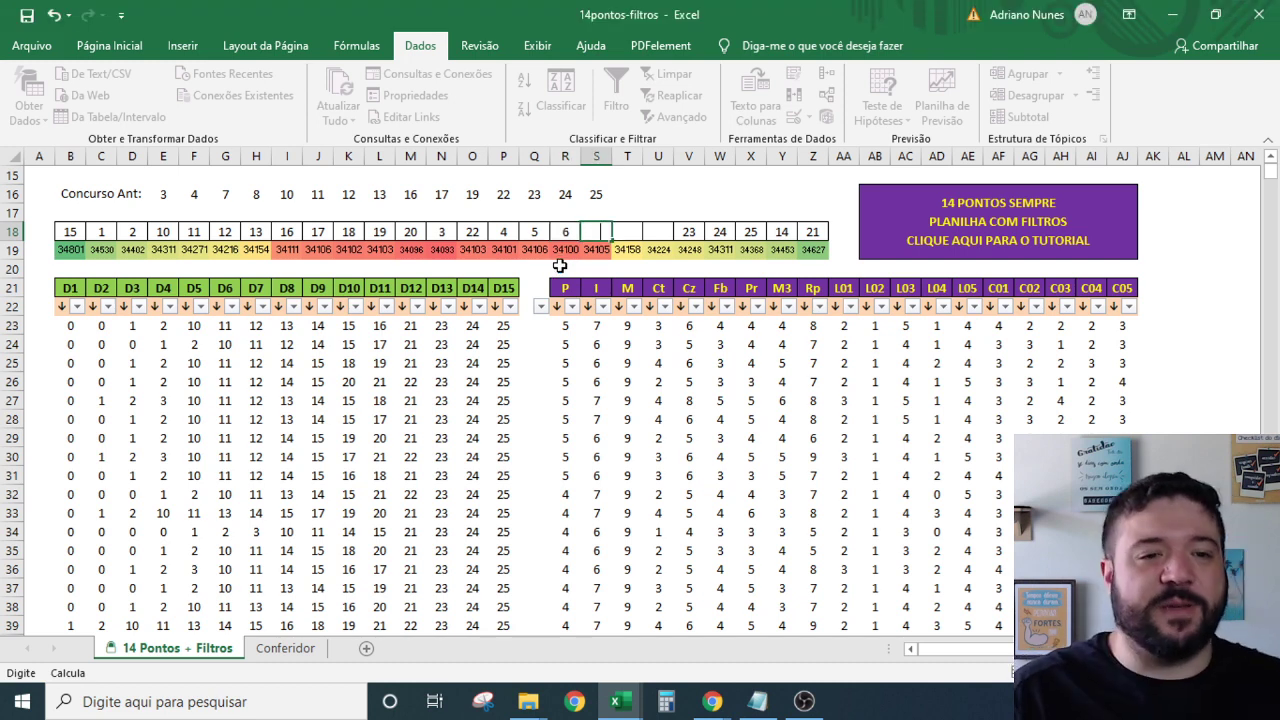
type("7")
key("Tab")
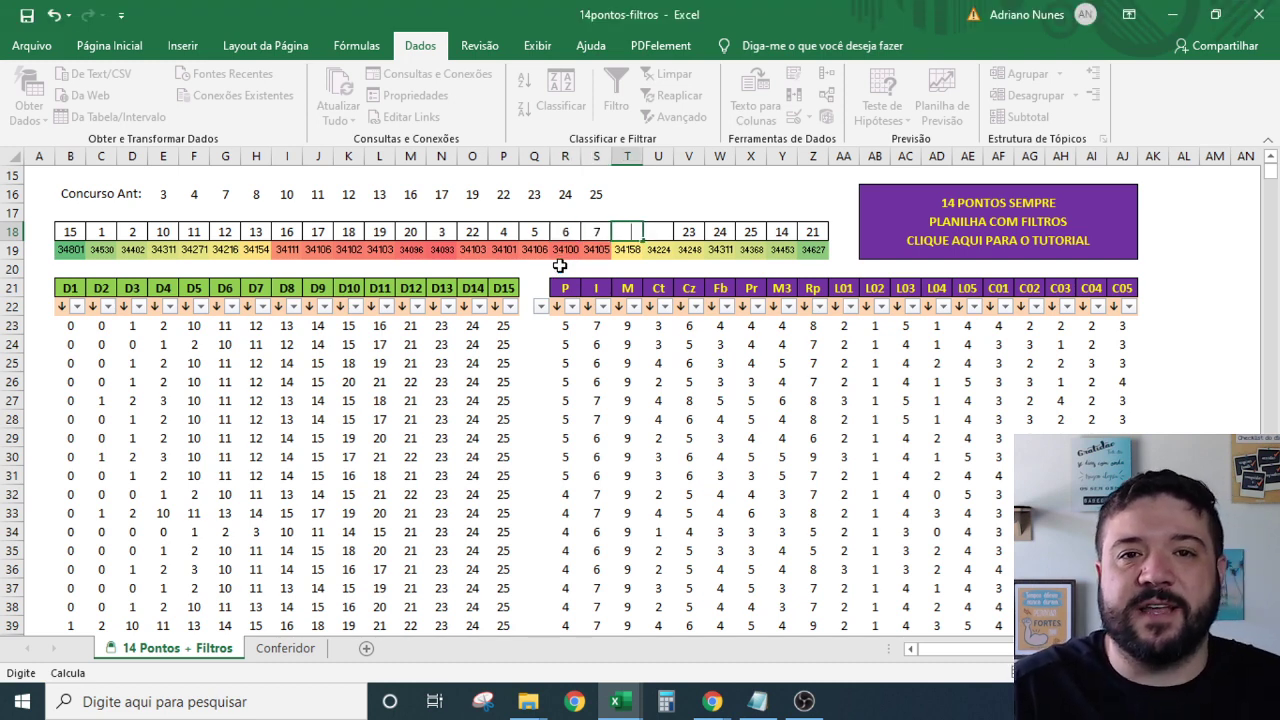
type("8")
key("Tab")
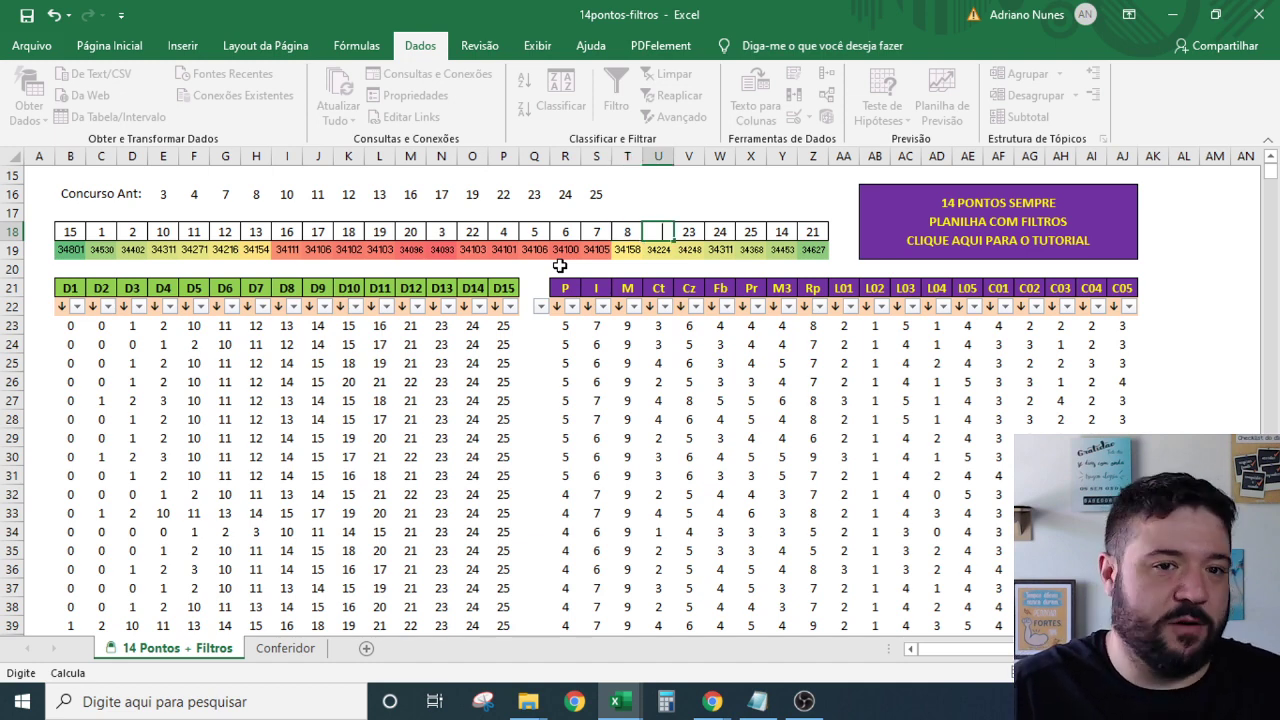
type("9")
key("Tab")
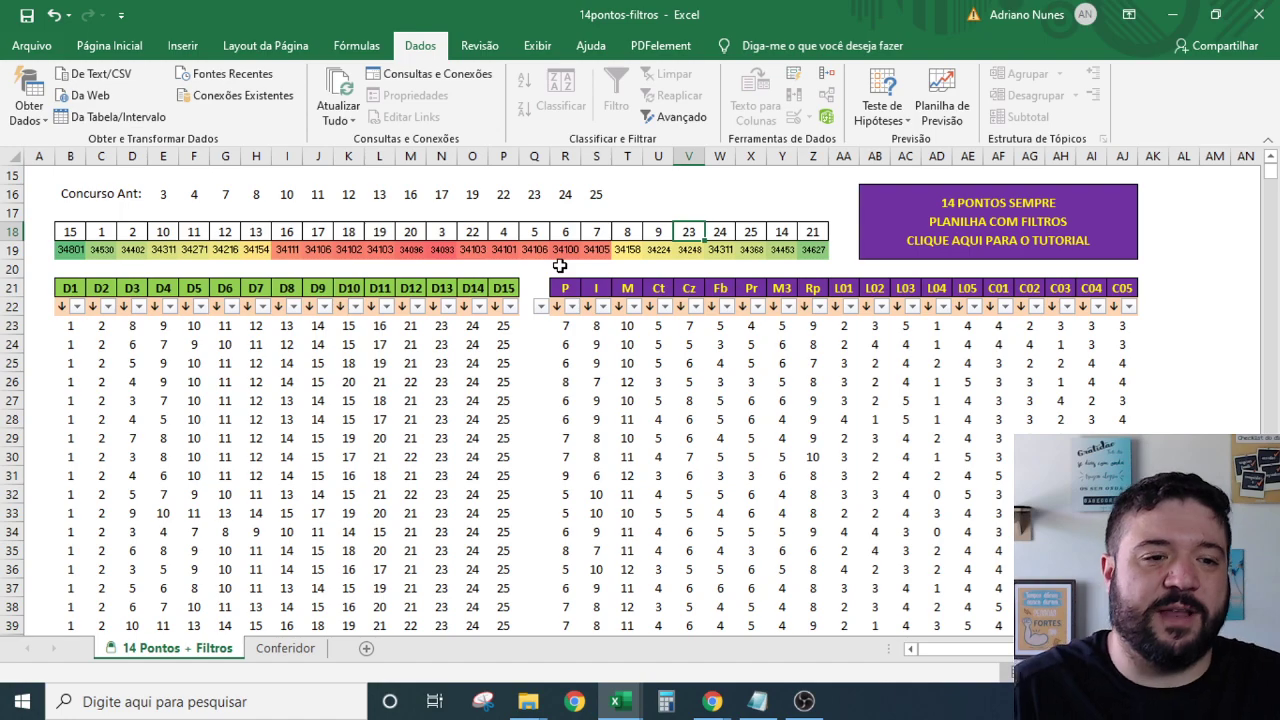
scroll(560, 265, "down", 20)
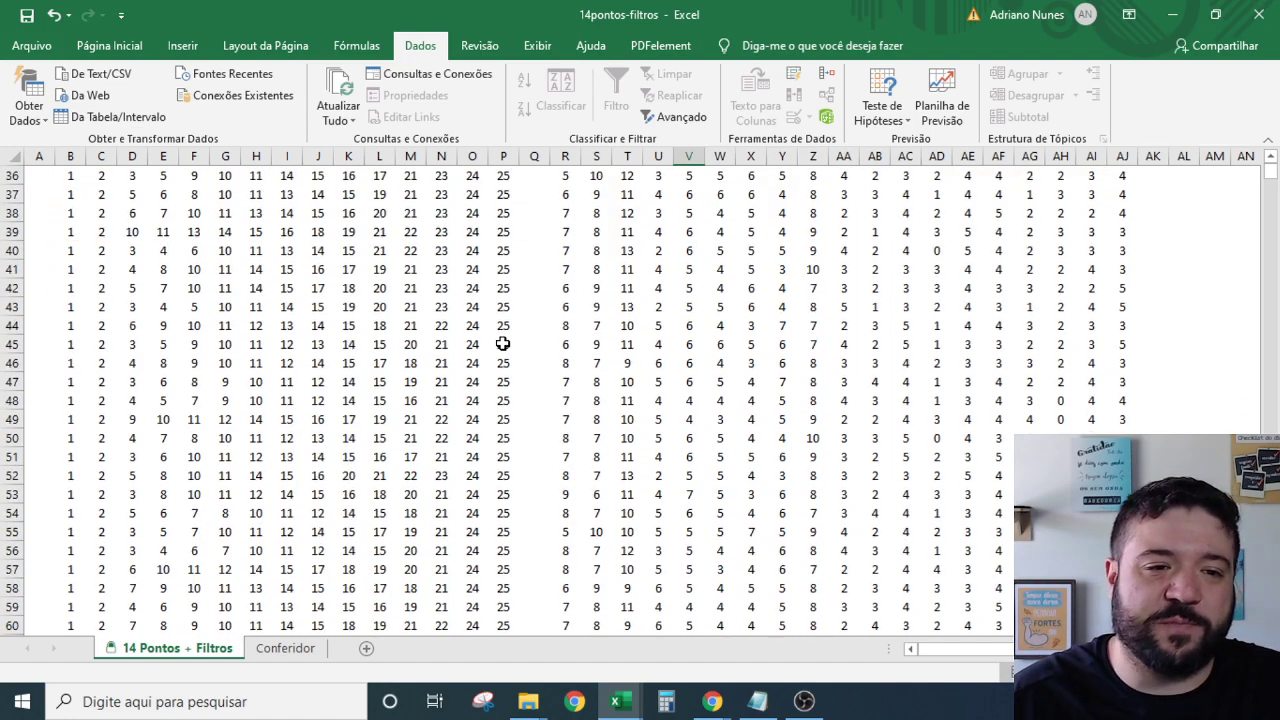
scroll(452, 514, "up", 20)
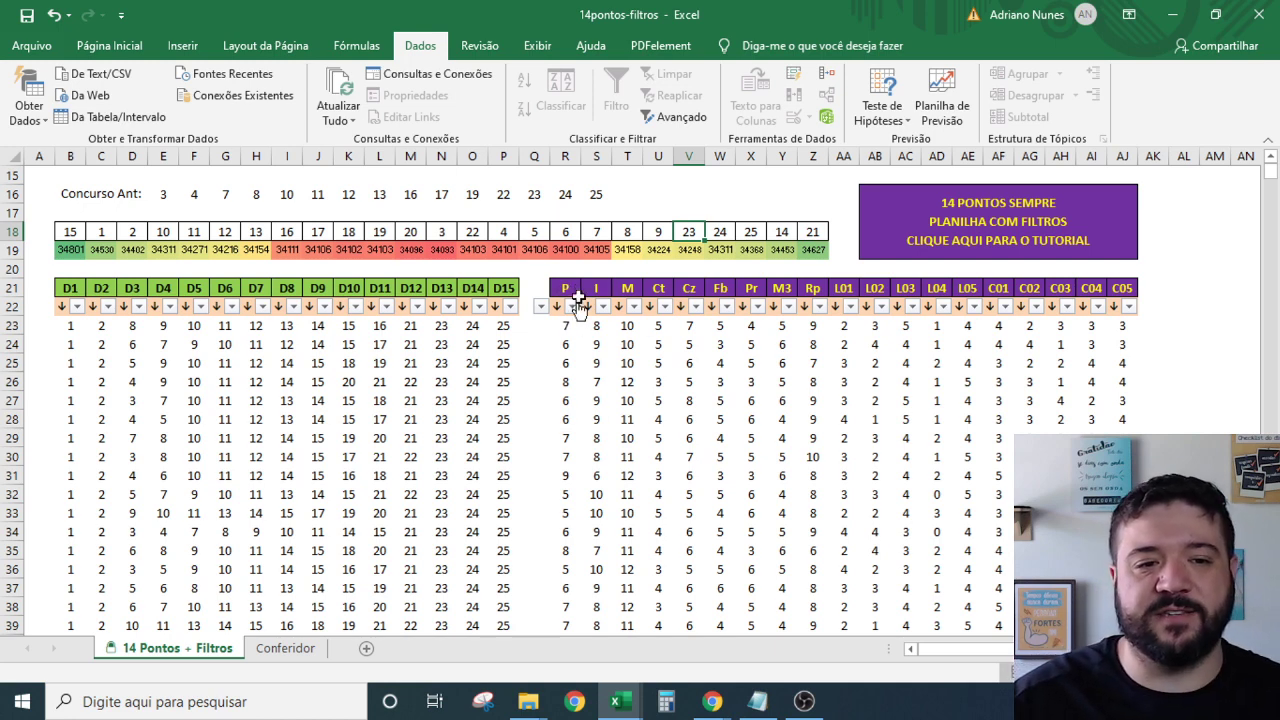
scroll(590, 304, "up", 5)
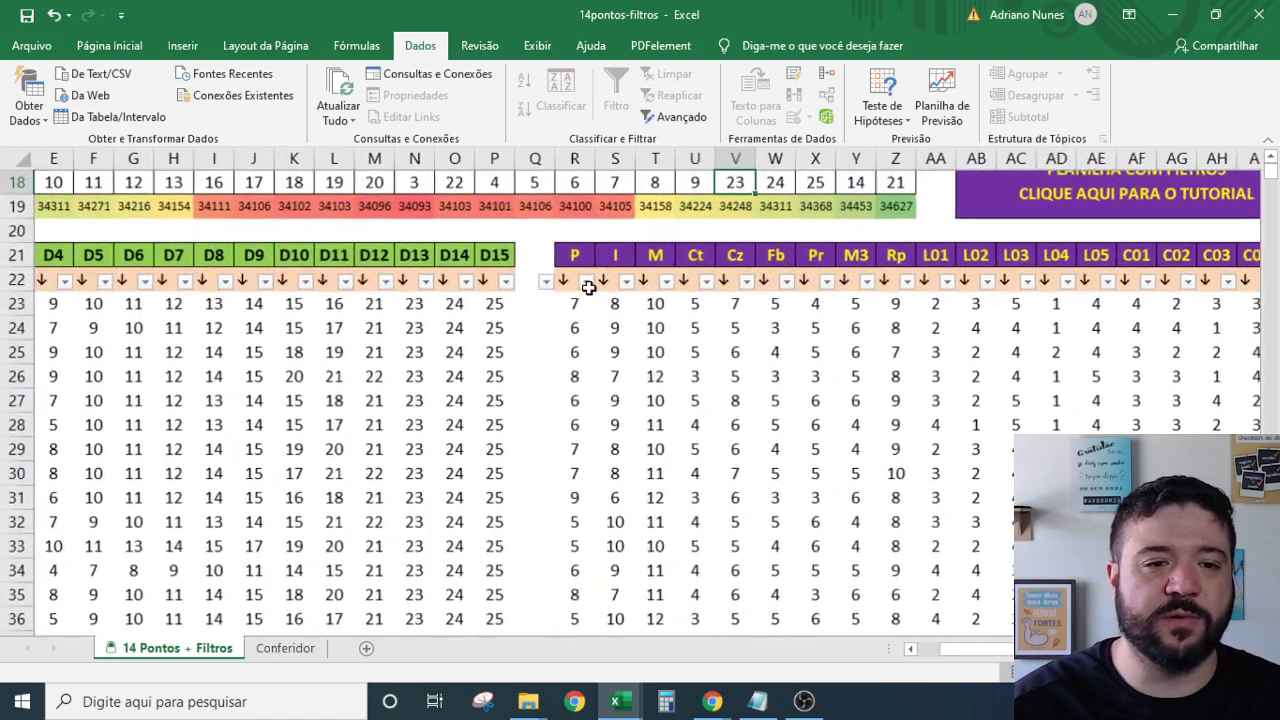
scroll(533, 316, "up", 1, "ctrl")
scroll(443, 457, "up", 1)
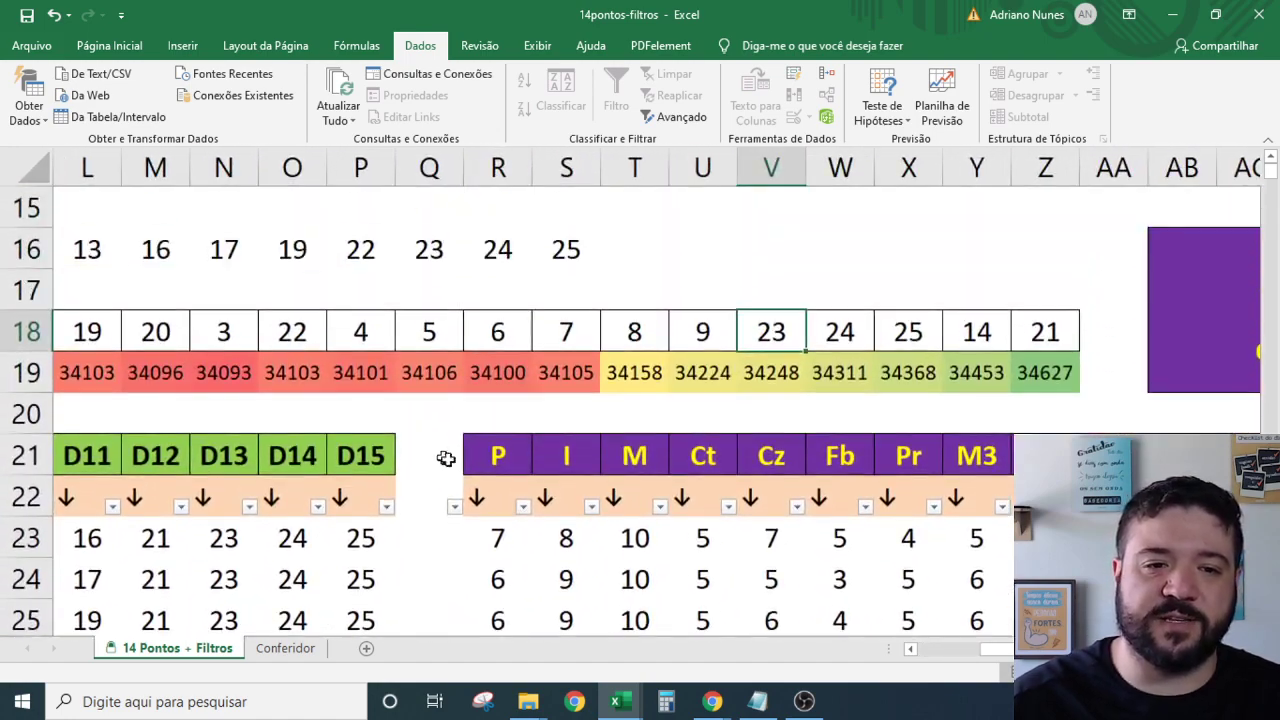
scroll(530, 511, "down", 1)
scroll(530, 511, "down", 1)
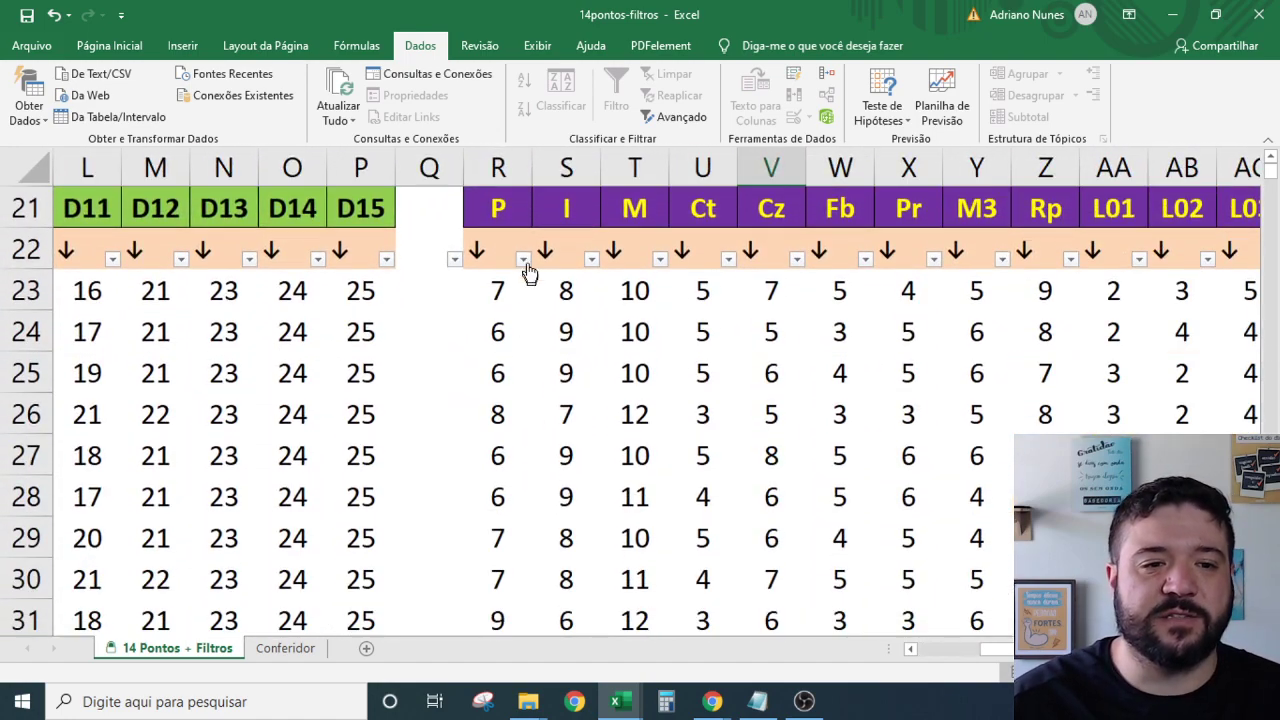
Set the column P AutoFilter to show only values 5 and 8.
left_click(522, 259)
left_click(410, 466)
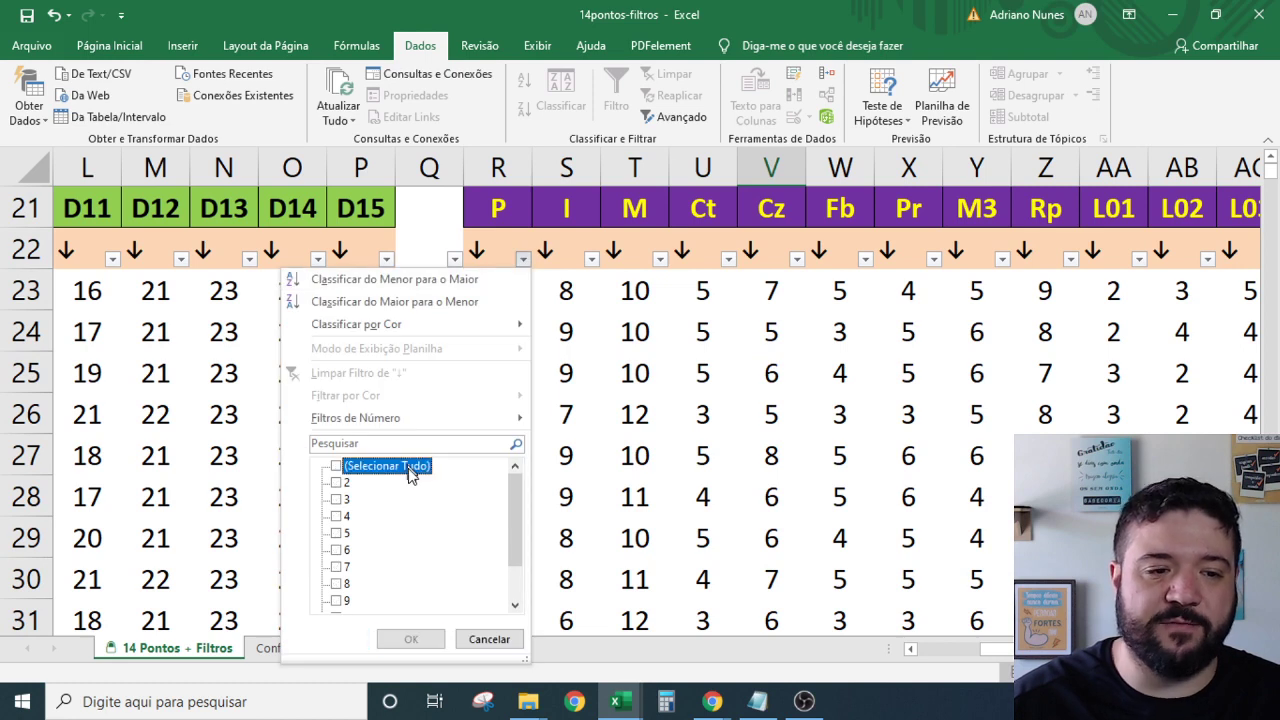
left_click(338, 533)
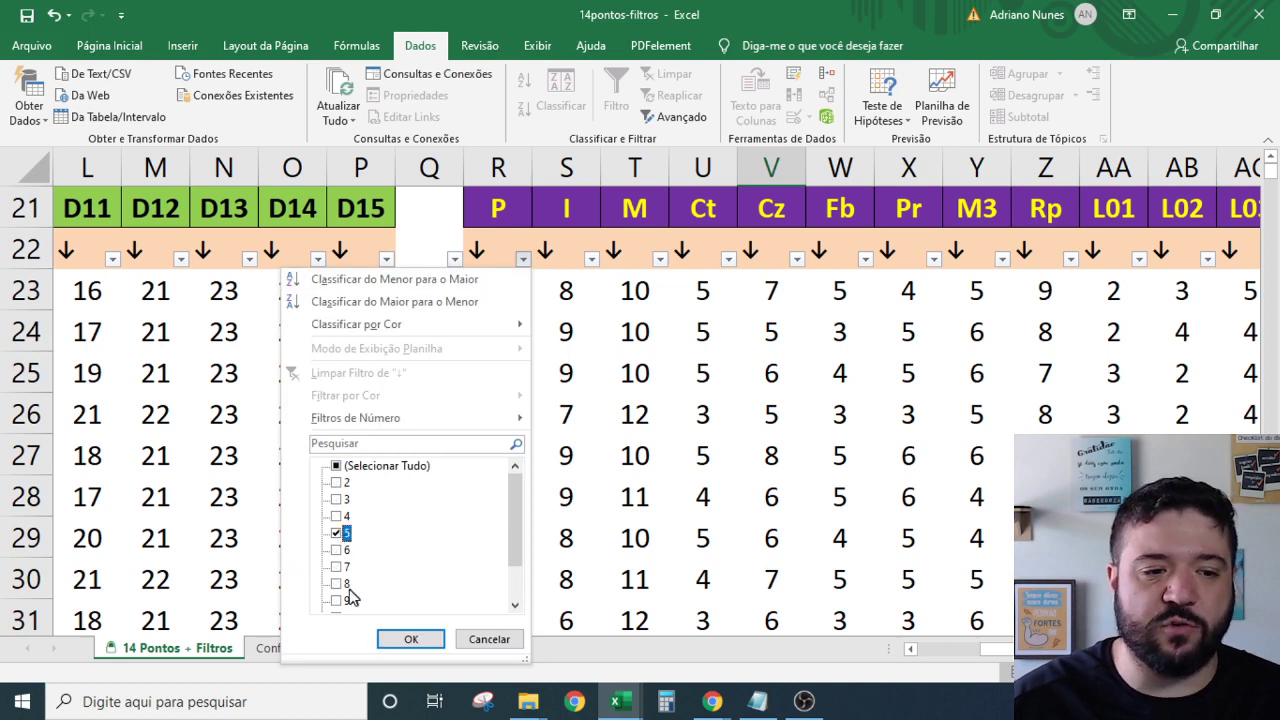
left_click(337, 583)
left_click(415, 639)
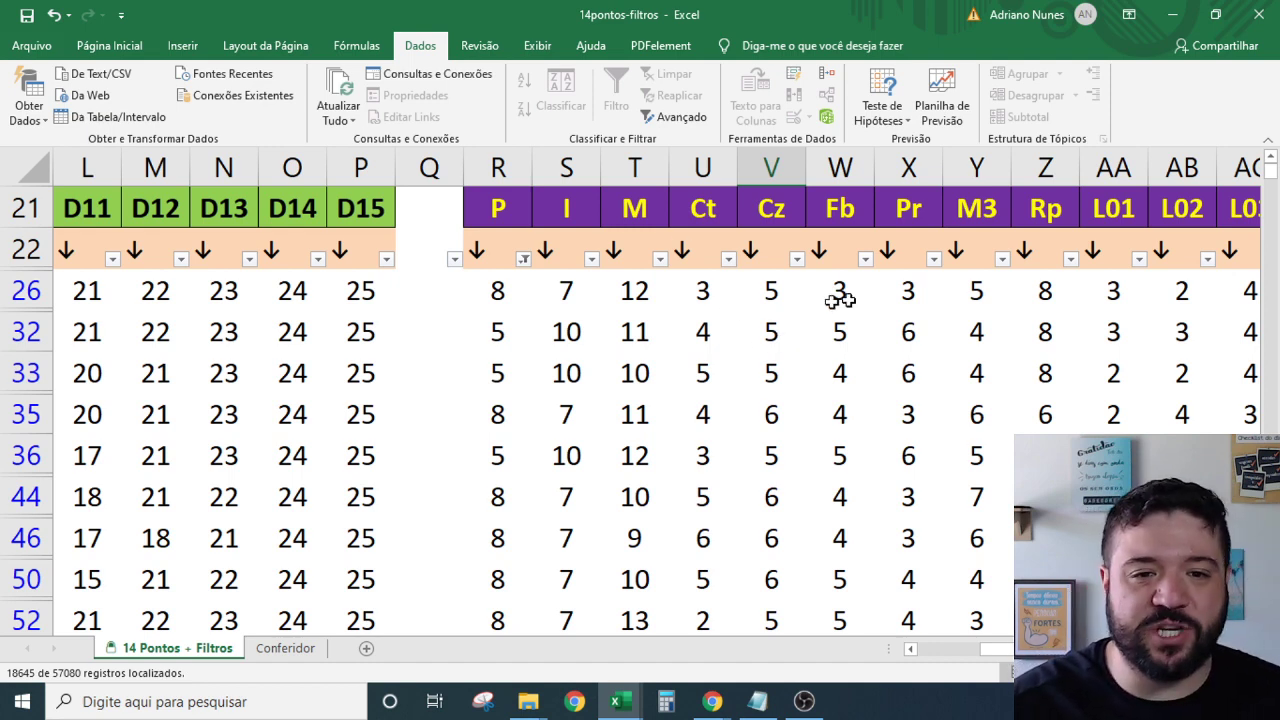
scroll(940, 302, "up", 1)
scroll(1074, 391, "up", 1)
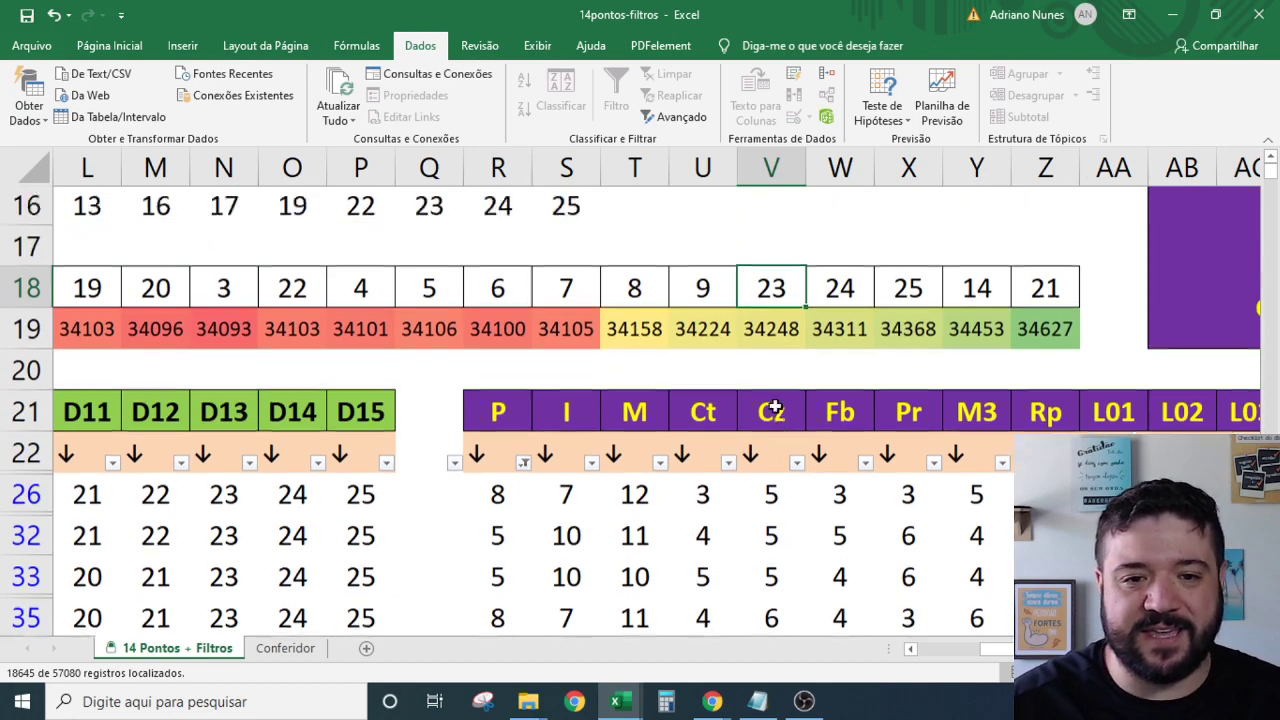
scroll(765, 354, "down", 3)
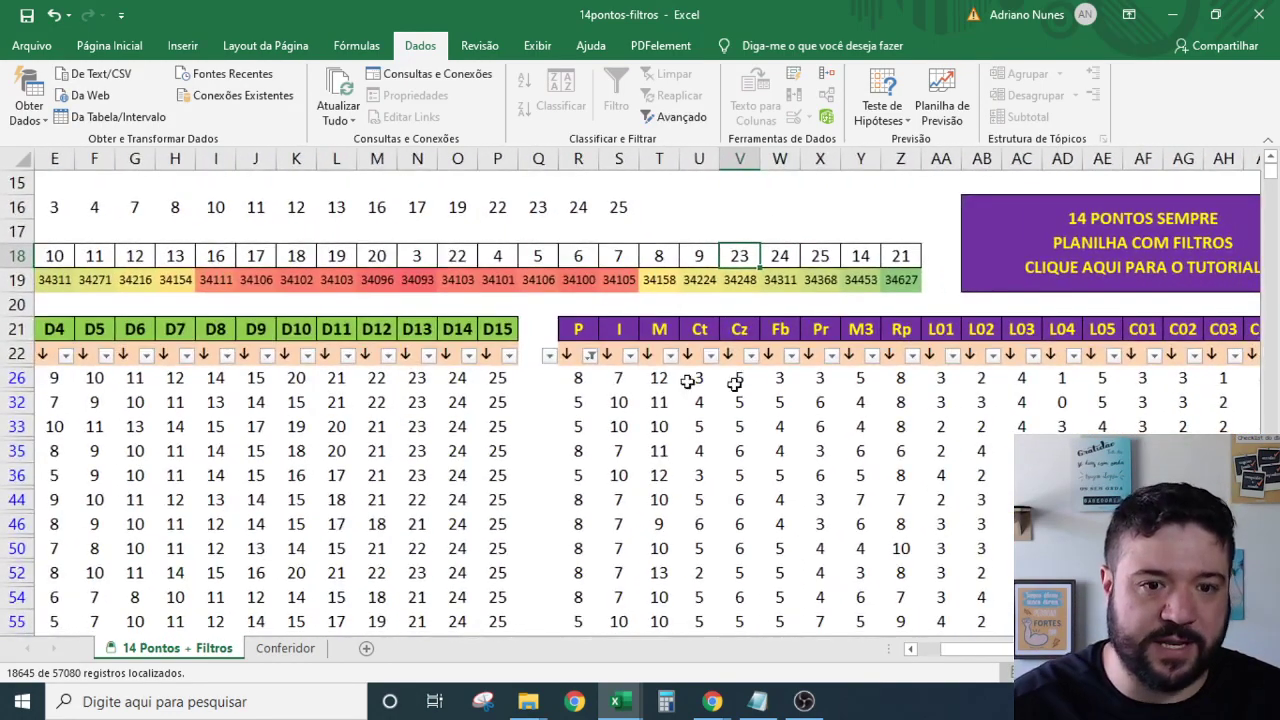
scroll(994, 645, "left", 3)
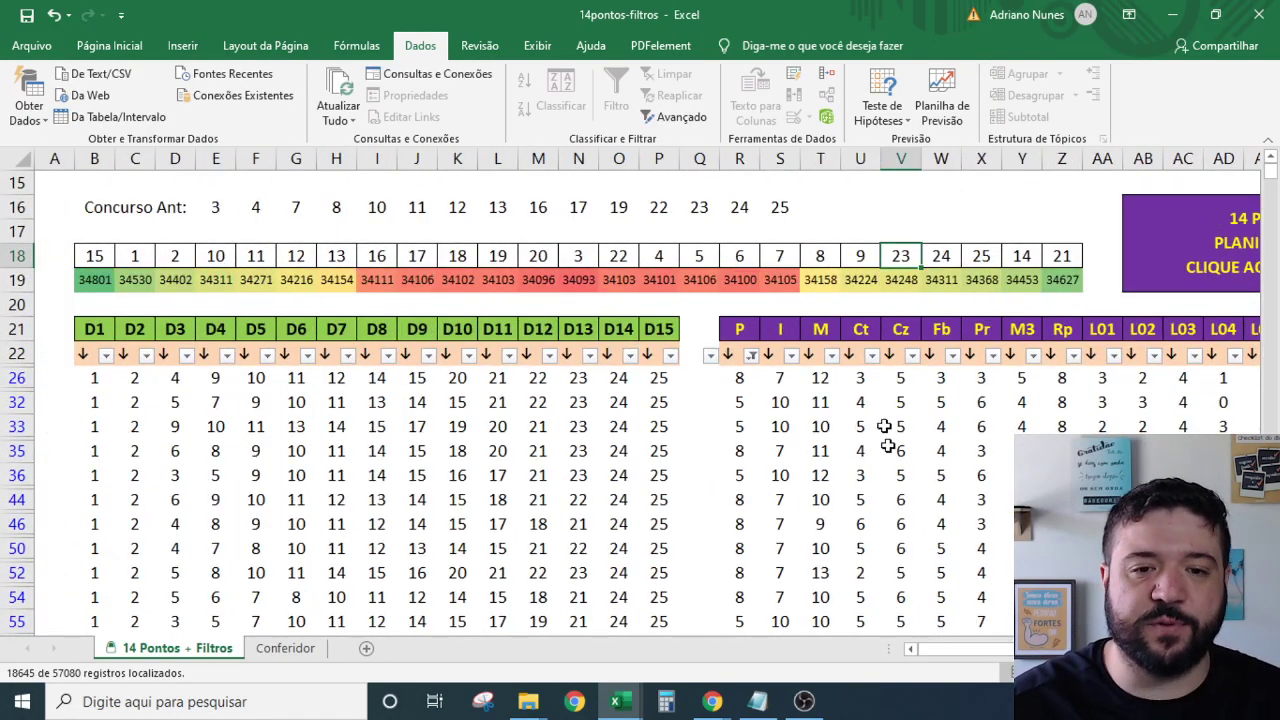
left_click_drag(785, 206, 216, 205)
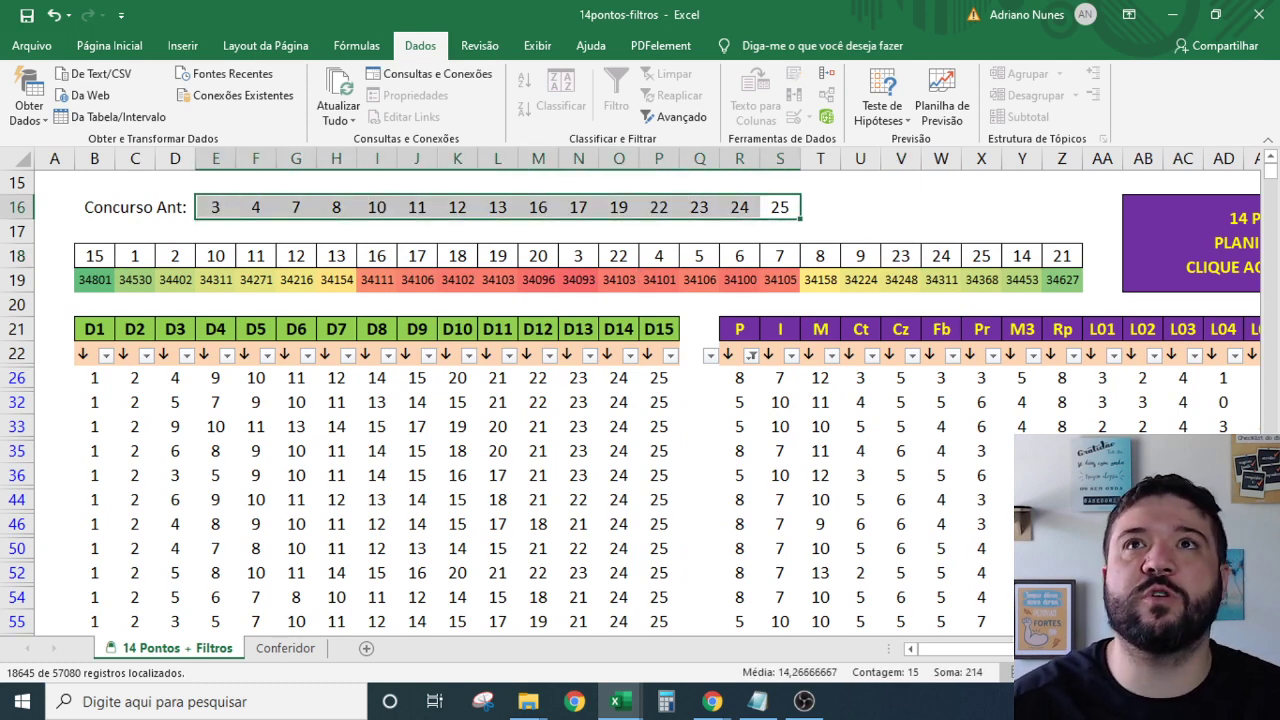
left_click(712, 701)
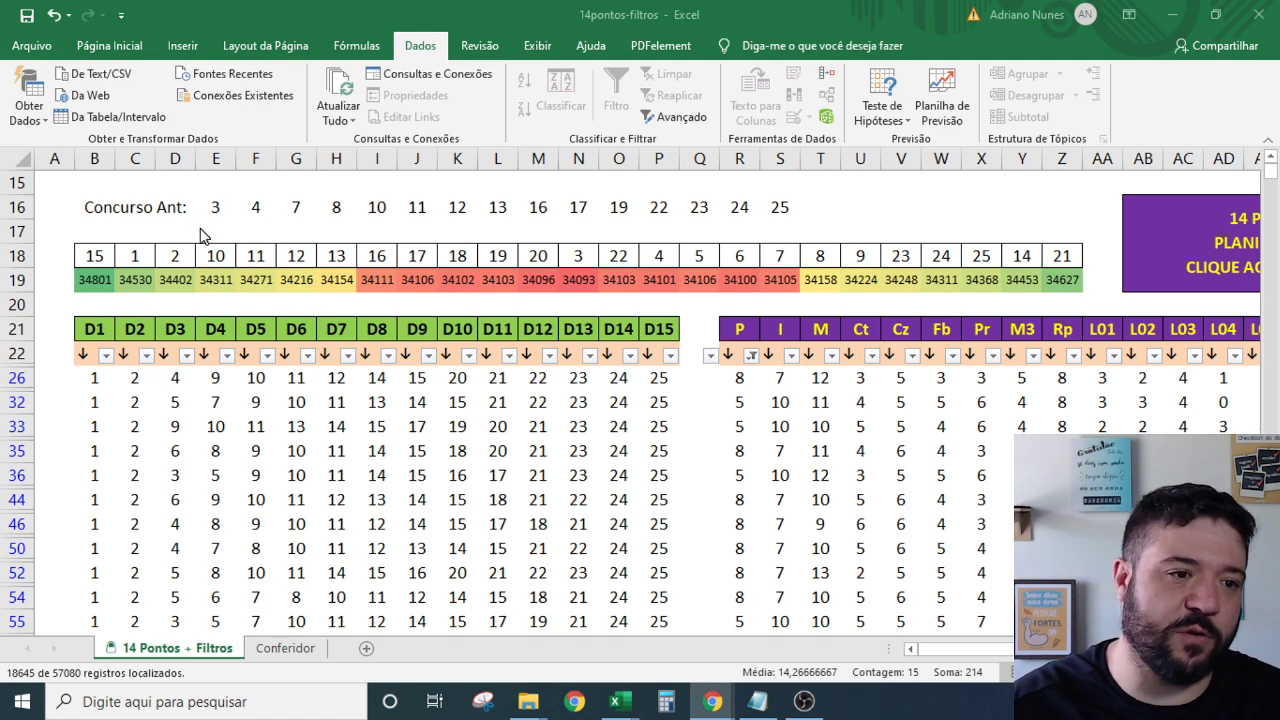
key("alt+Tab")
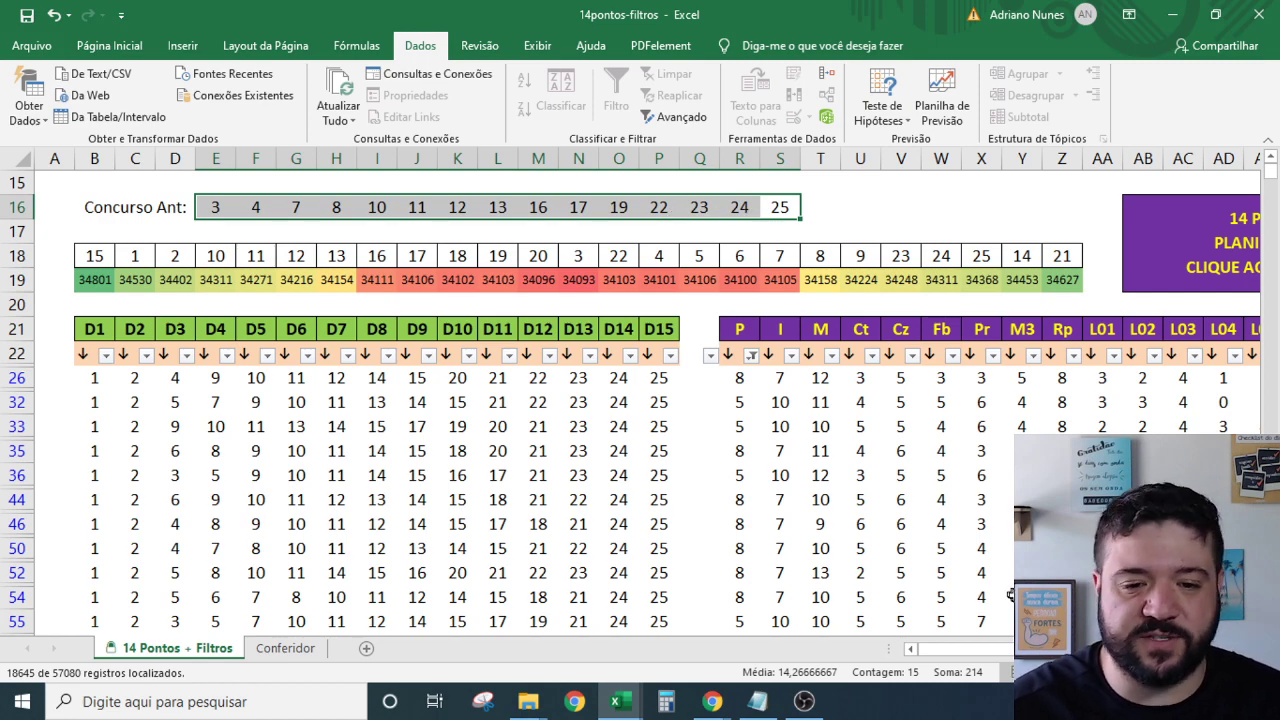
scroll(1038, 490, "right", 1)
scroll(1067, 388, "left", 1)
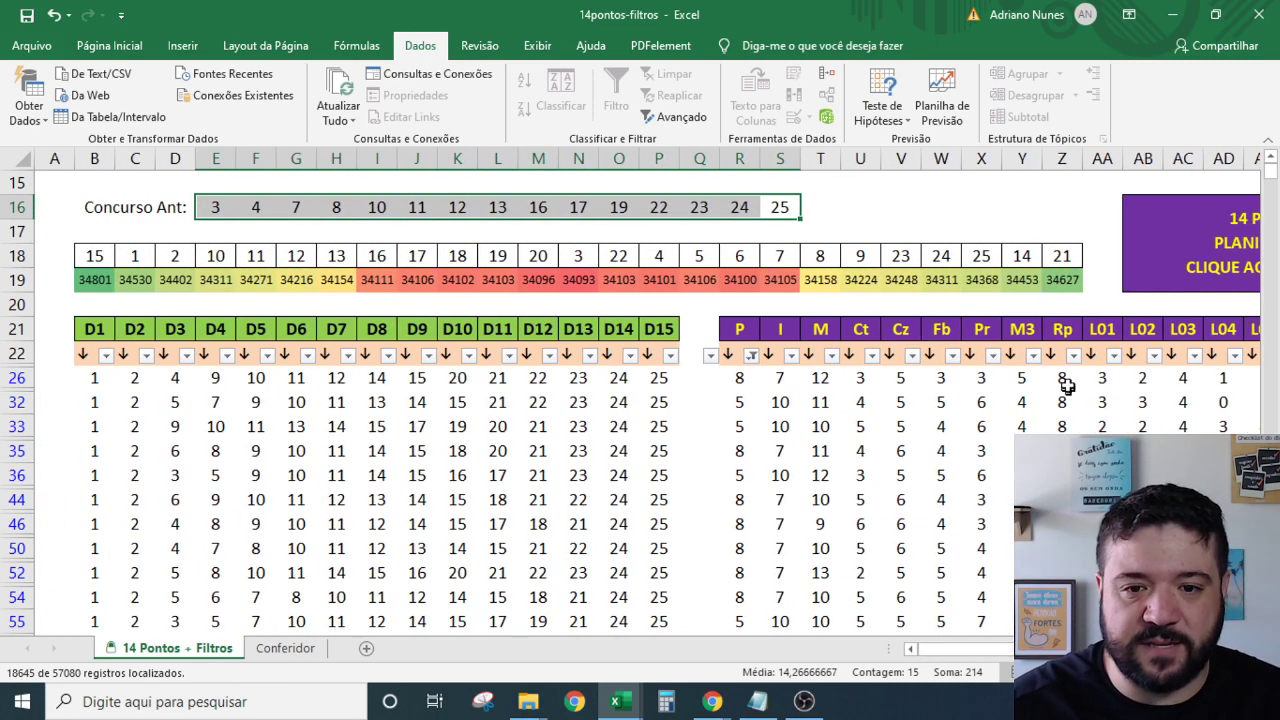
Set the Rp AutoFilter to keep only 10, 11 and 12.
left_click(1068, 328)
left_click(1073, 355)
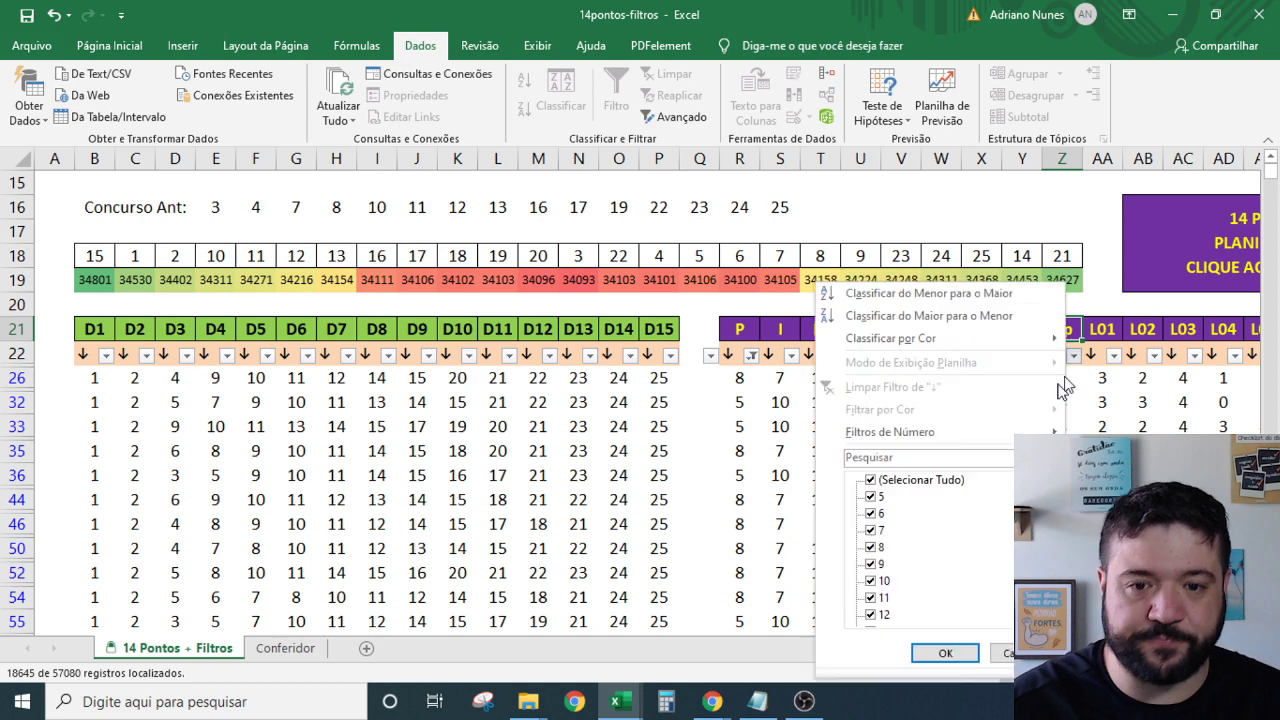
left_click(936, 485)
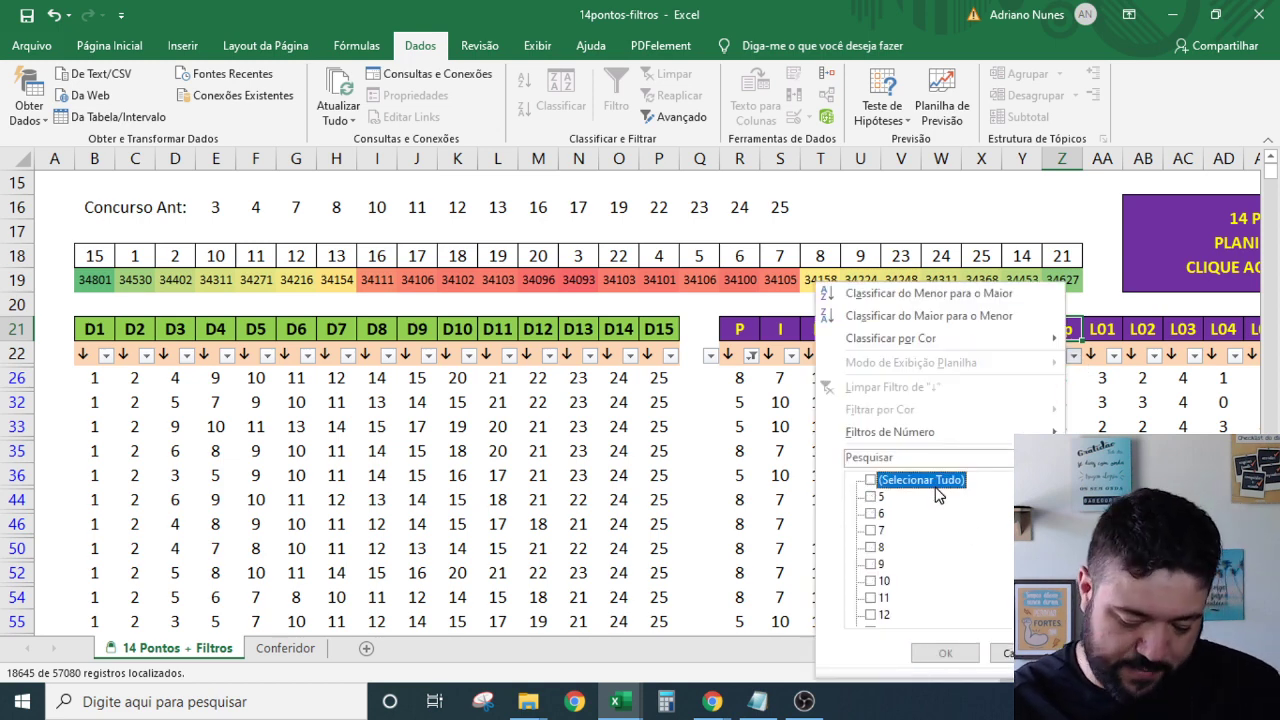
scroll(930, 560, "down", 1)
left_click(886, 549)
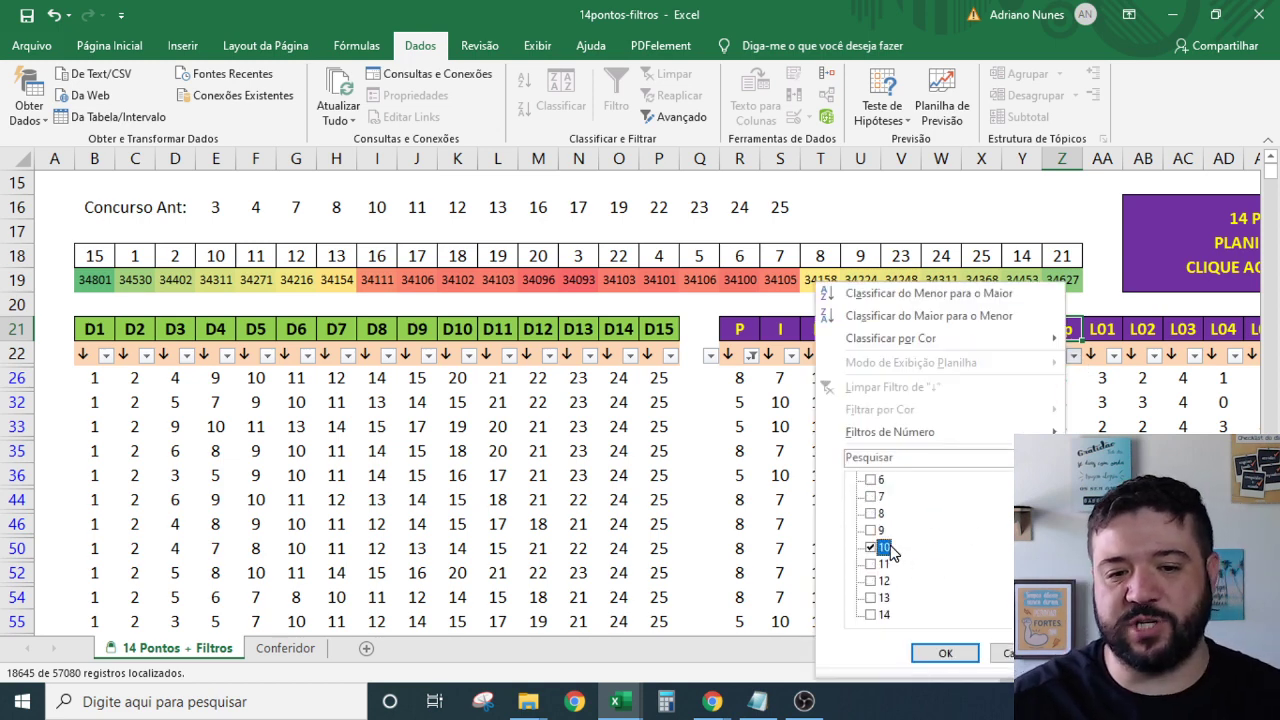
left_click(884, 564)
left_click(884, 581)
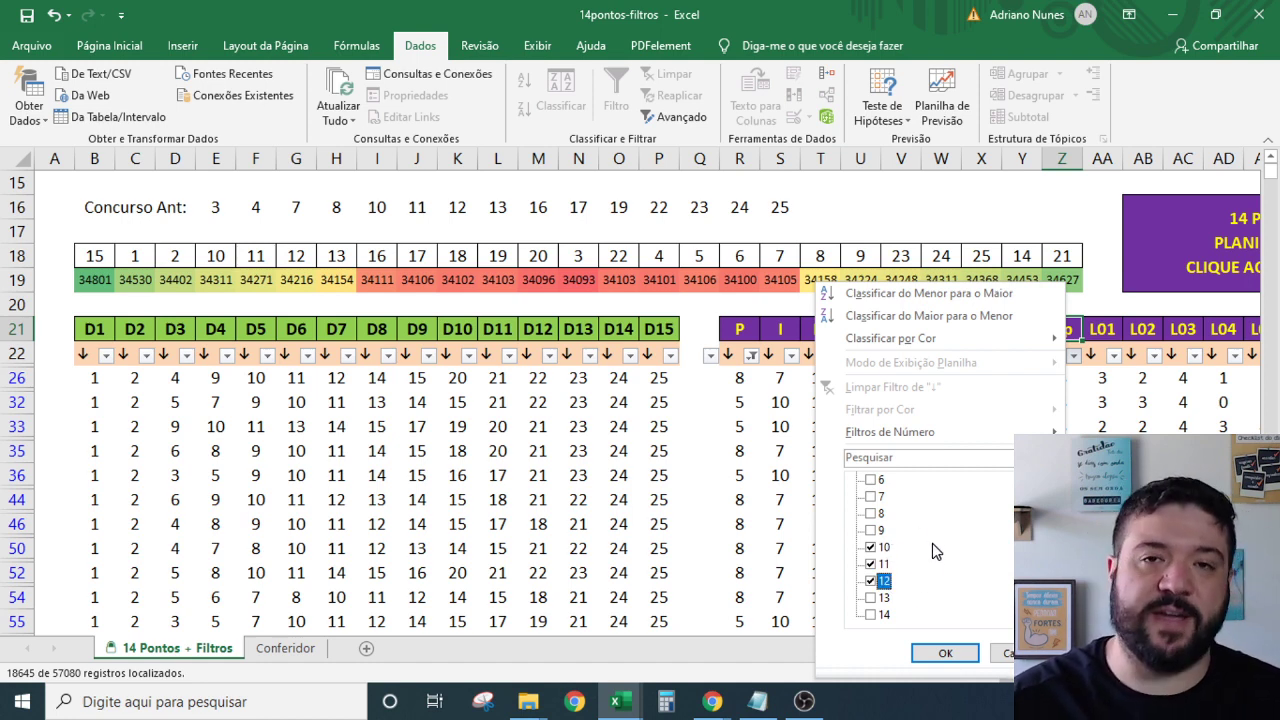
left_click(945, 653)
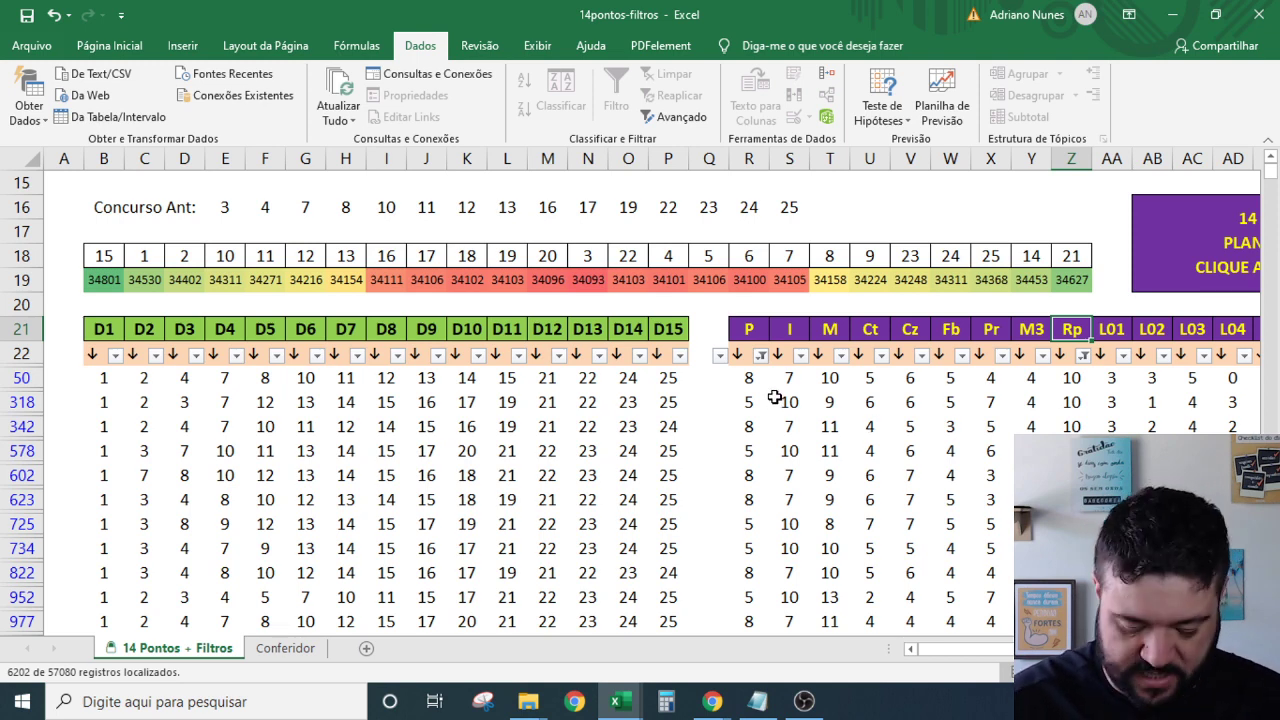
Set the M column AutoFilter to keep only the value 8.
left_click(841, 355)
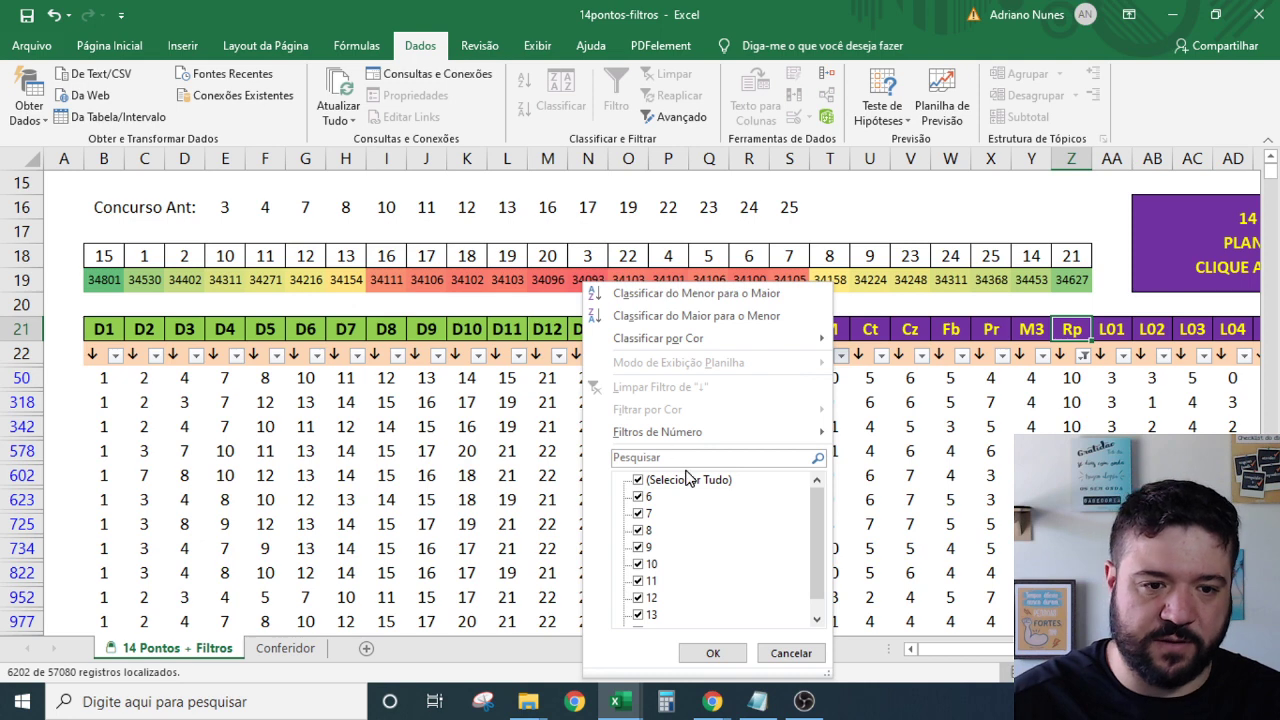
left_click(686, 480)
left_click(638, 530)
left_click(713, 653)
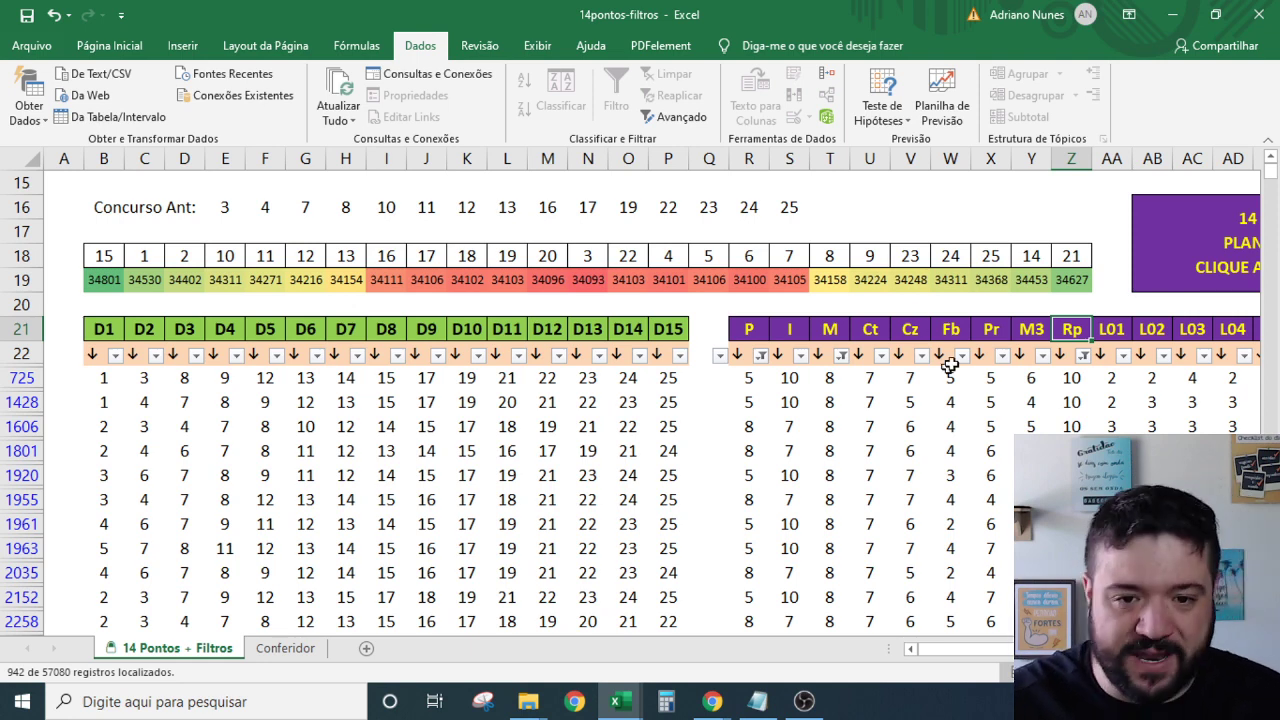
Filter the Pr column to keep only values 5, 6, 7 and 8.
left_click(1002, 355)
left_click(829, 480)
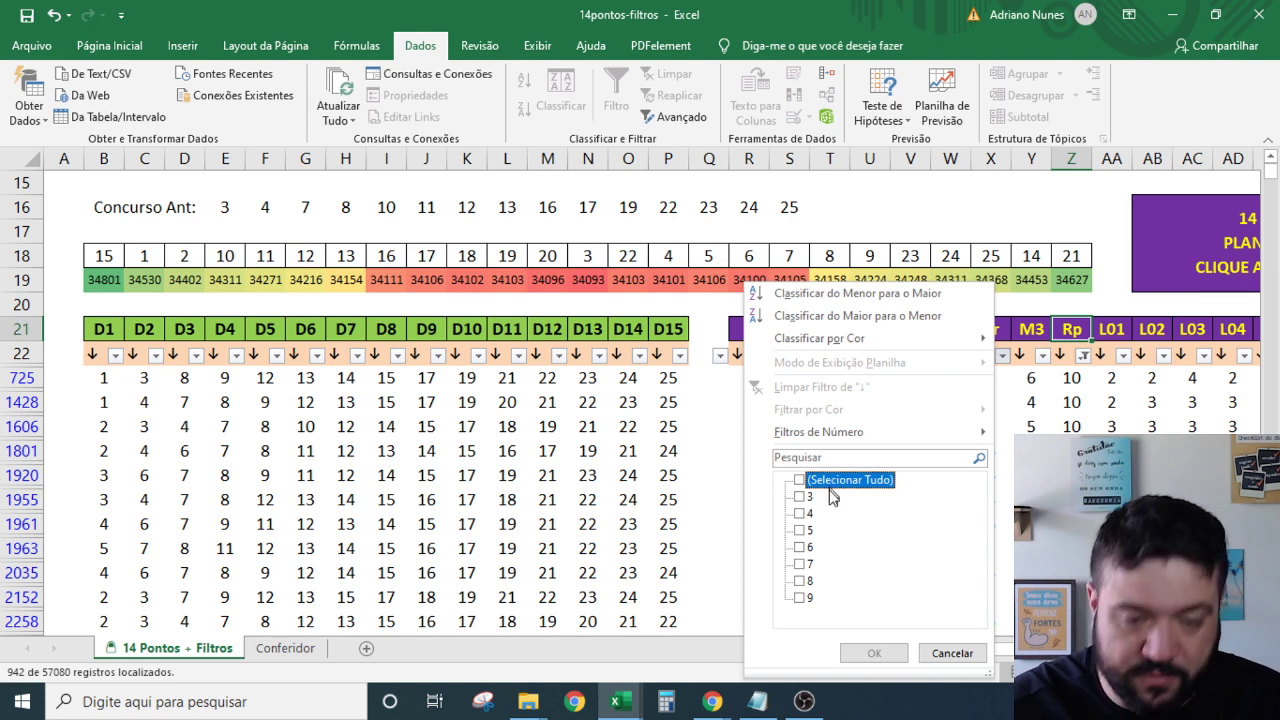
left_click(800, 530)
left_click(800, 547)
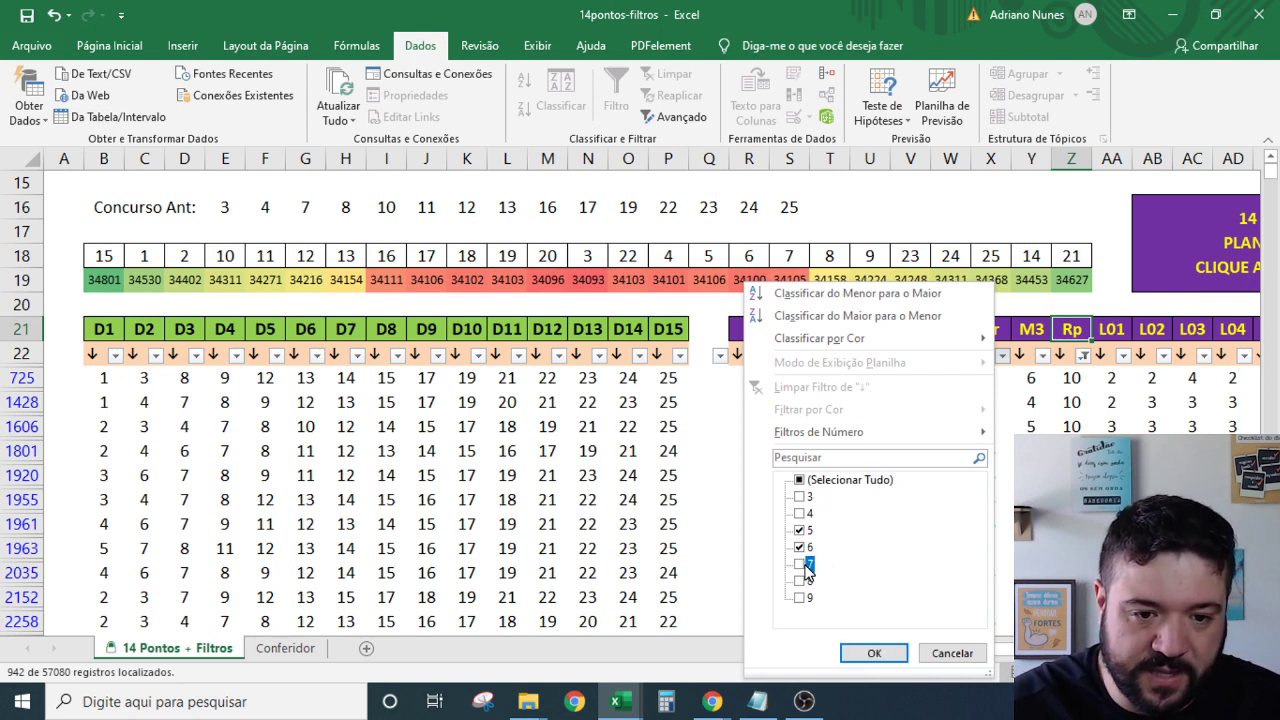
left_click(800, 563)
left_click(800, 580)
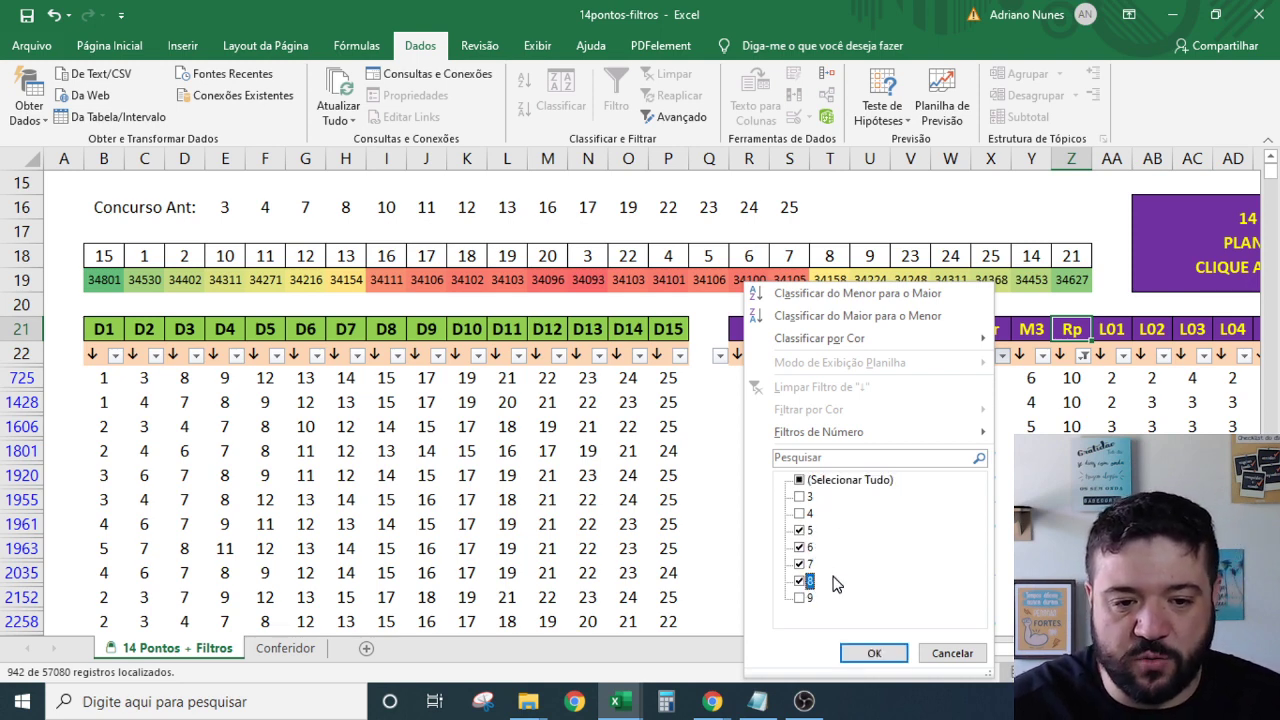
left_click(870, 652)
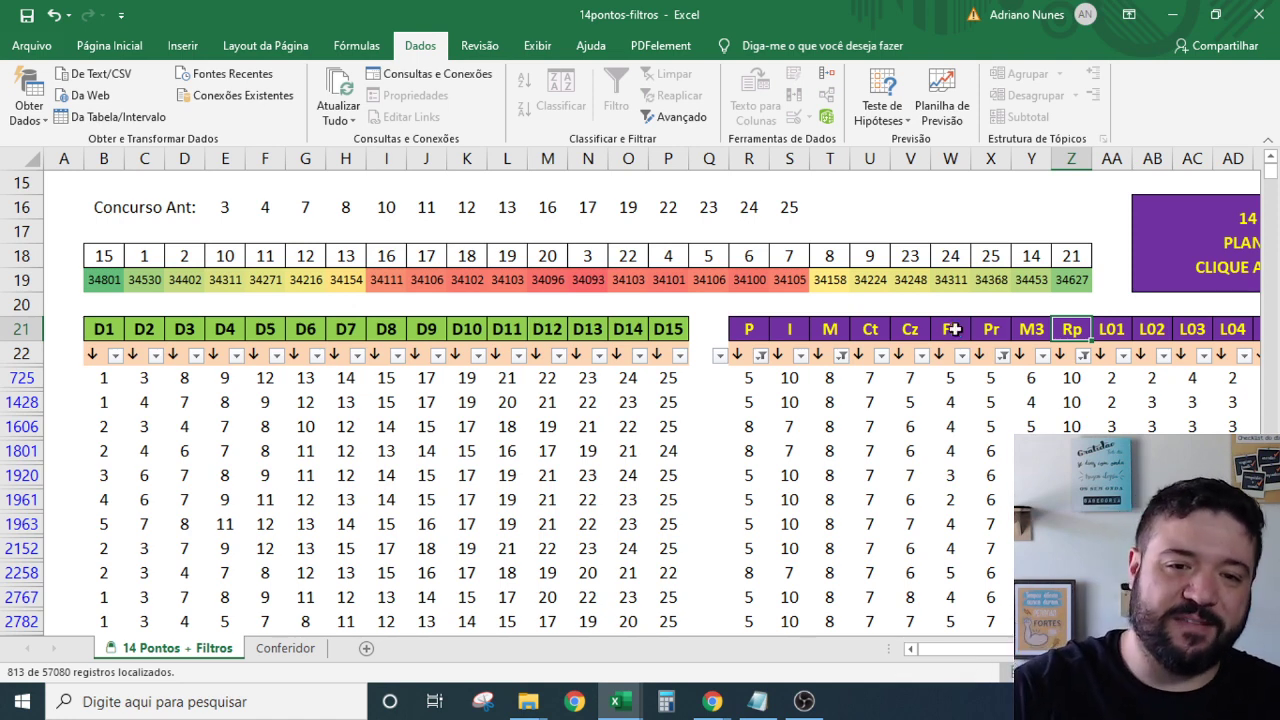
Filter the Fb column to keep only the value 4.
left_click(946, 404)
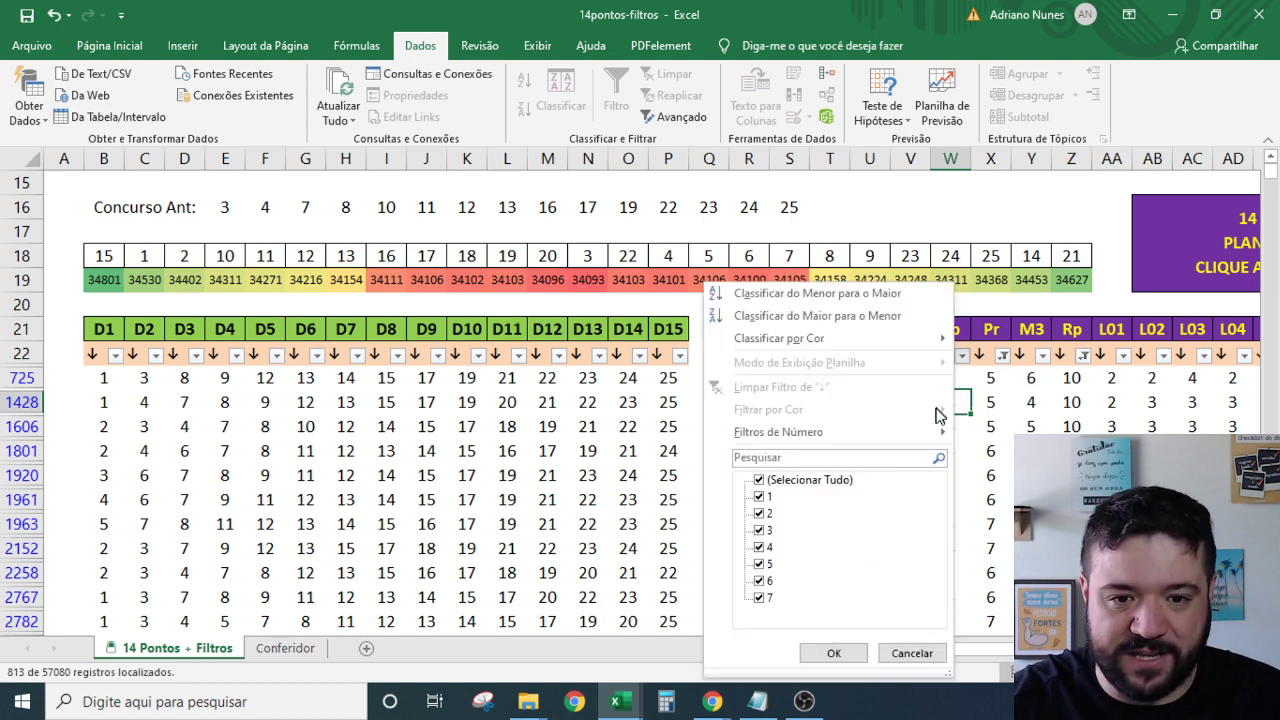
left_click(965, 357)
left_click(790, 480)
left_click(775, 513)
left_click(777, 530)
left_click(780, 547)
left_click(783, 564)
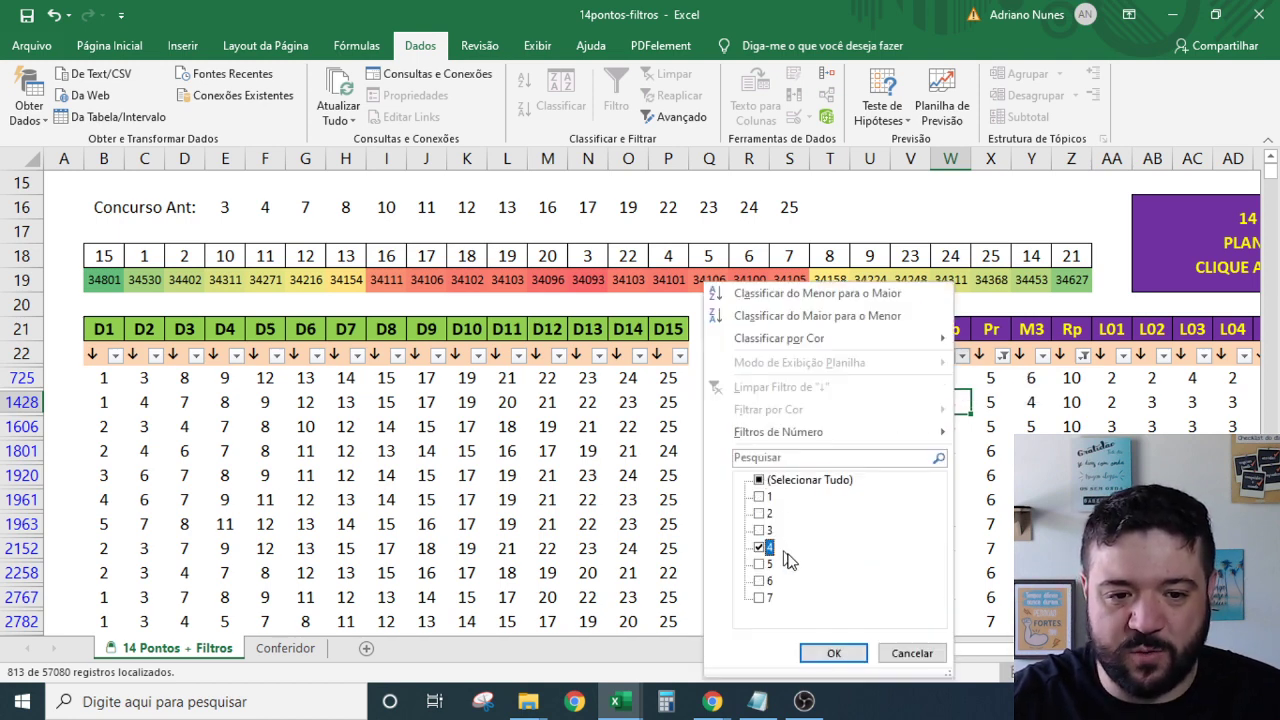
left_click(834, 653)
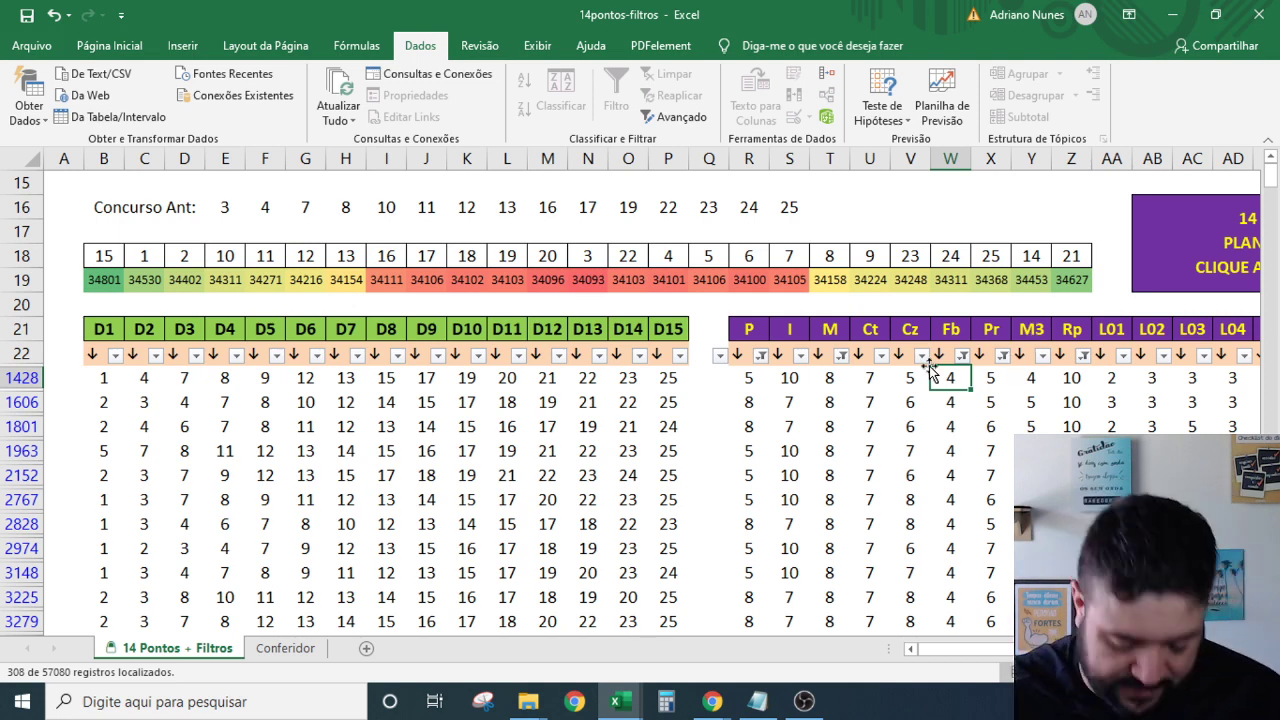
Filter column M3 to only values 5, 6 and 7, leaving 139 of 57080 records.
left_click(1042, 356)
left_click(898, 480)
left_click(850, 547)
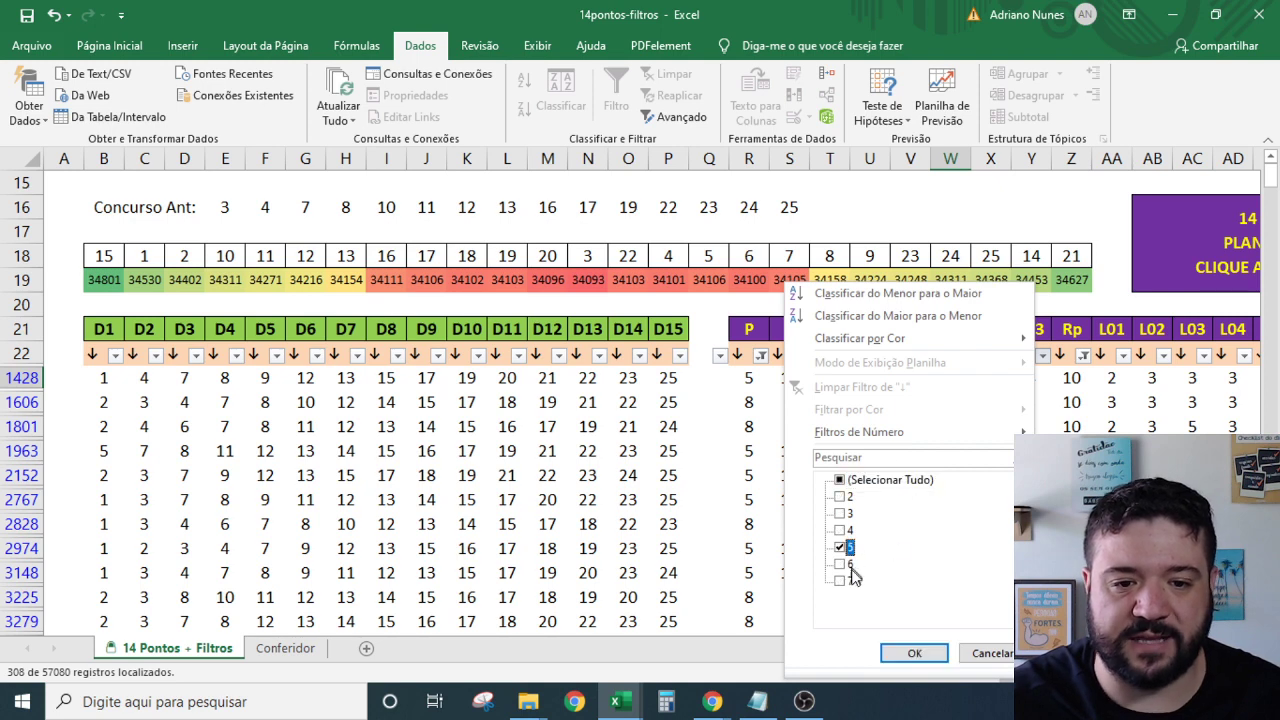
left_click(850, 581)
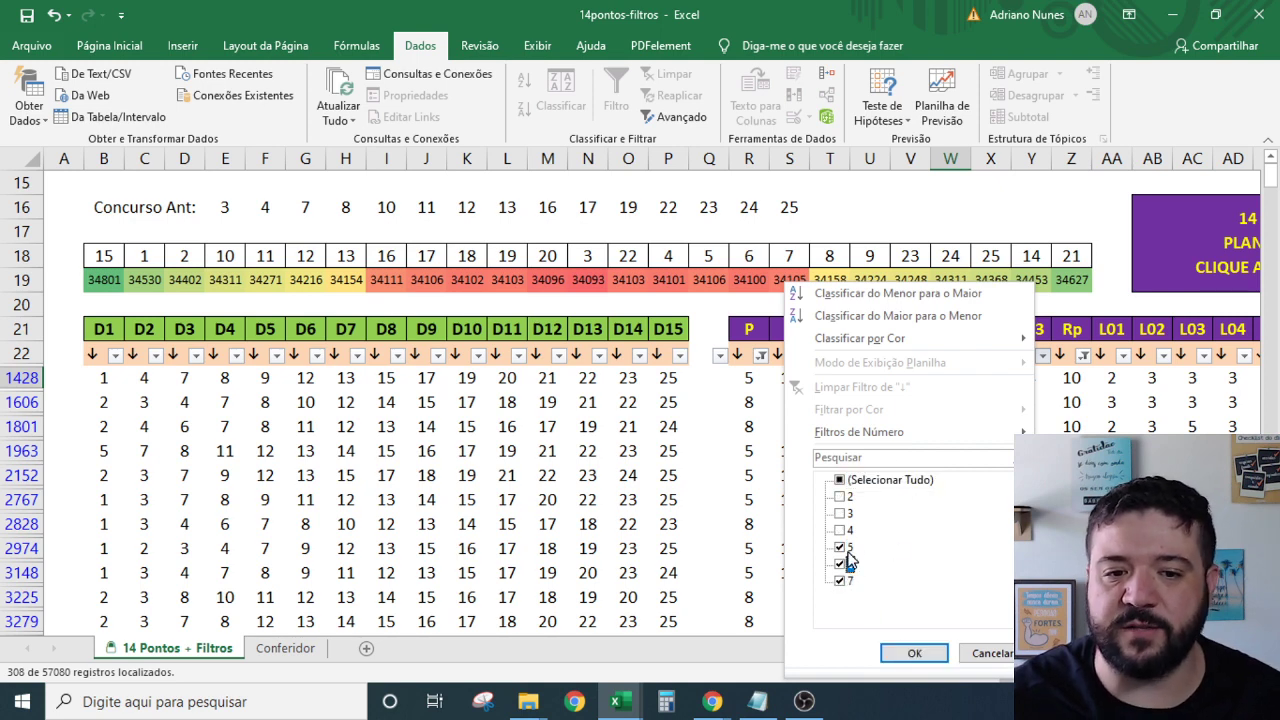
left_click(914, 653)
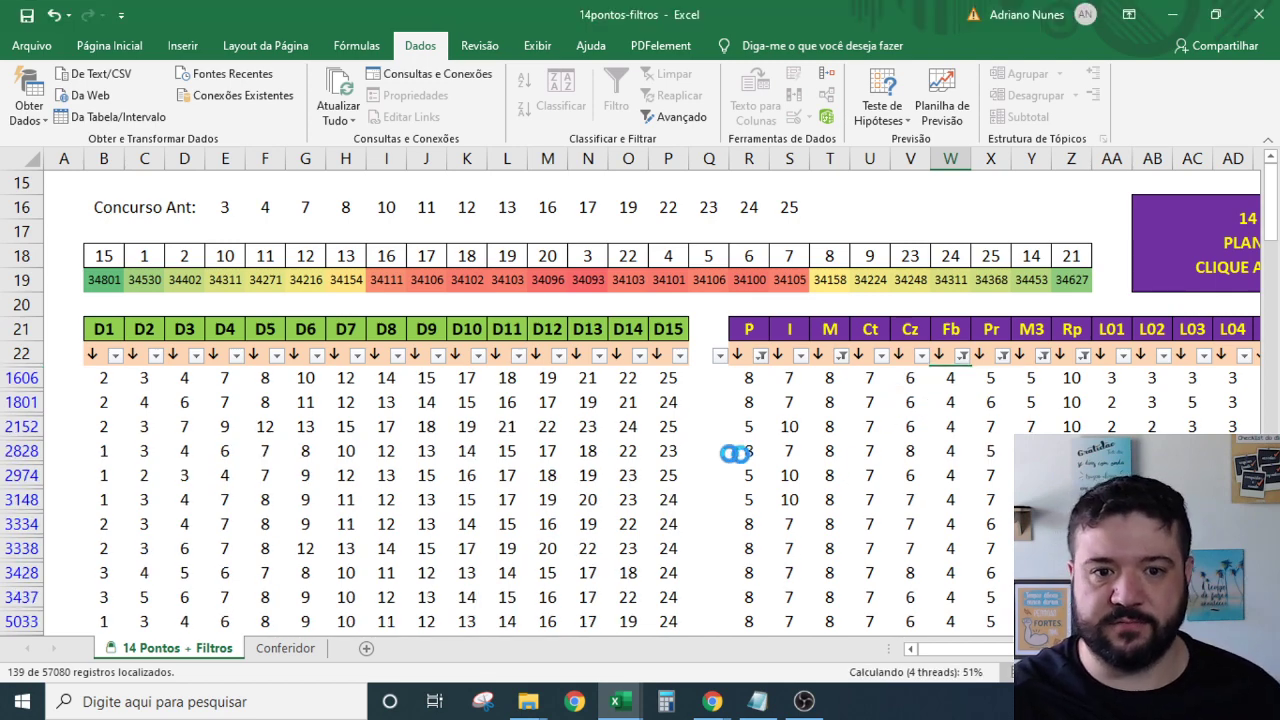
left_click(680, 448)
scroll(700, 460, "down", 5)
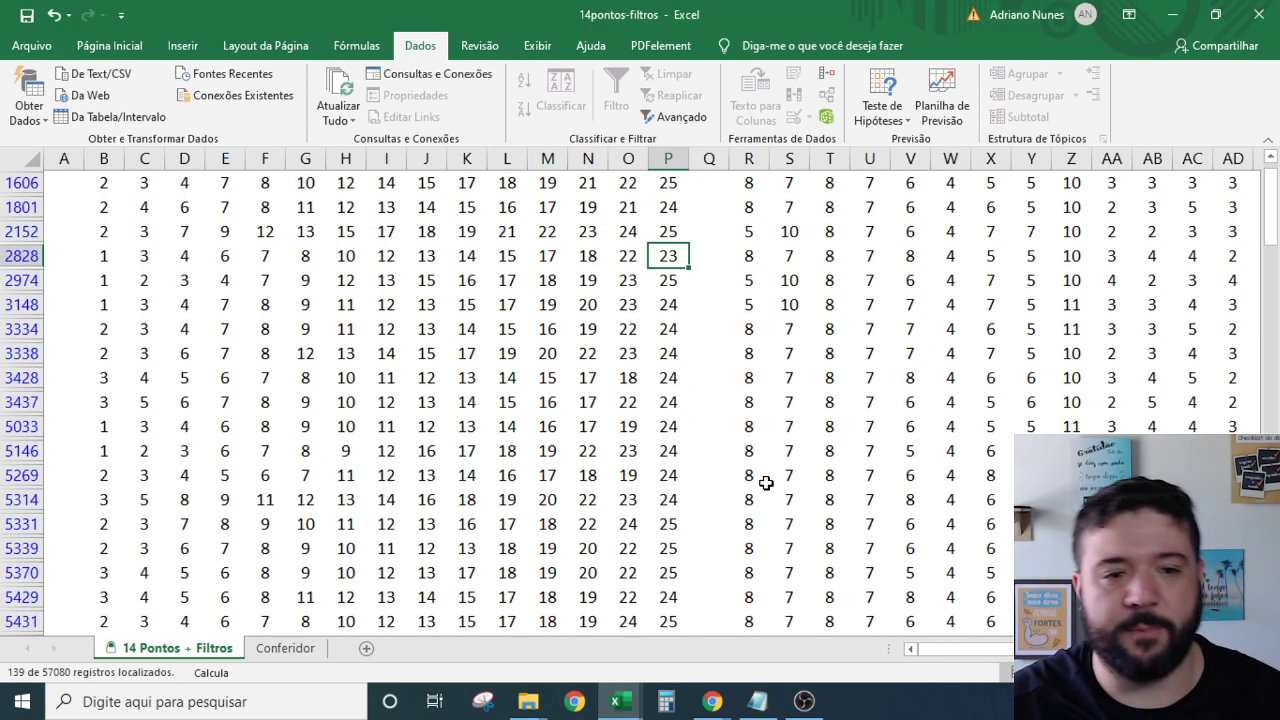
scroll(552, 457, "down", 7)
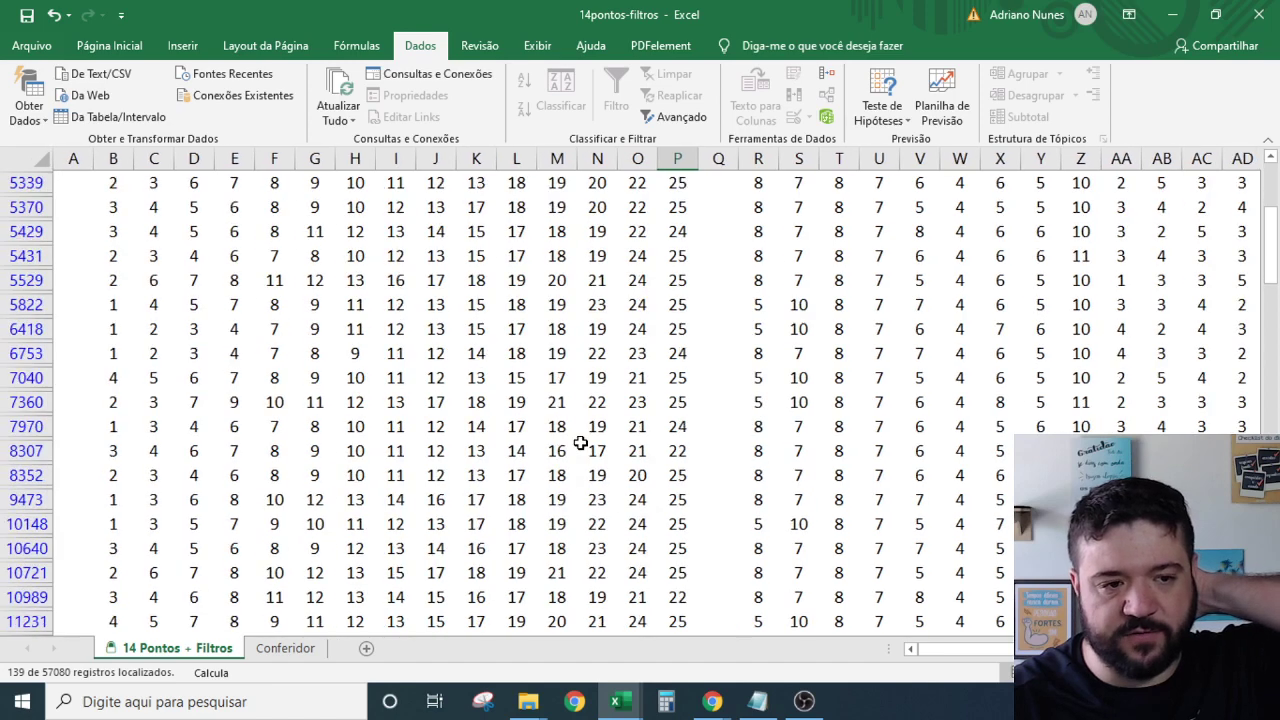
left_click(599, 442)
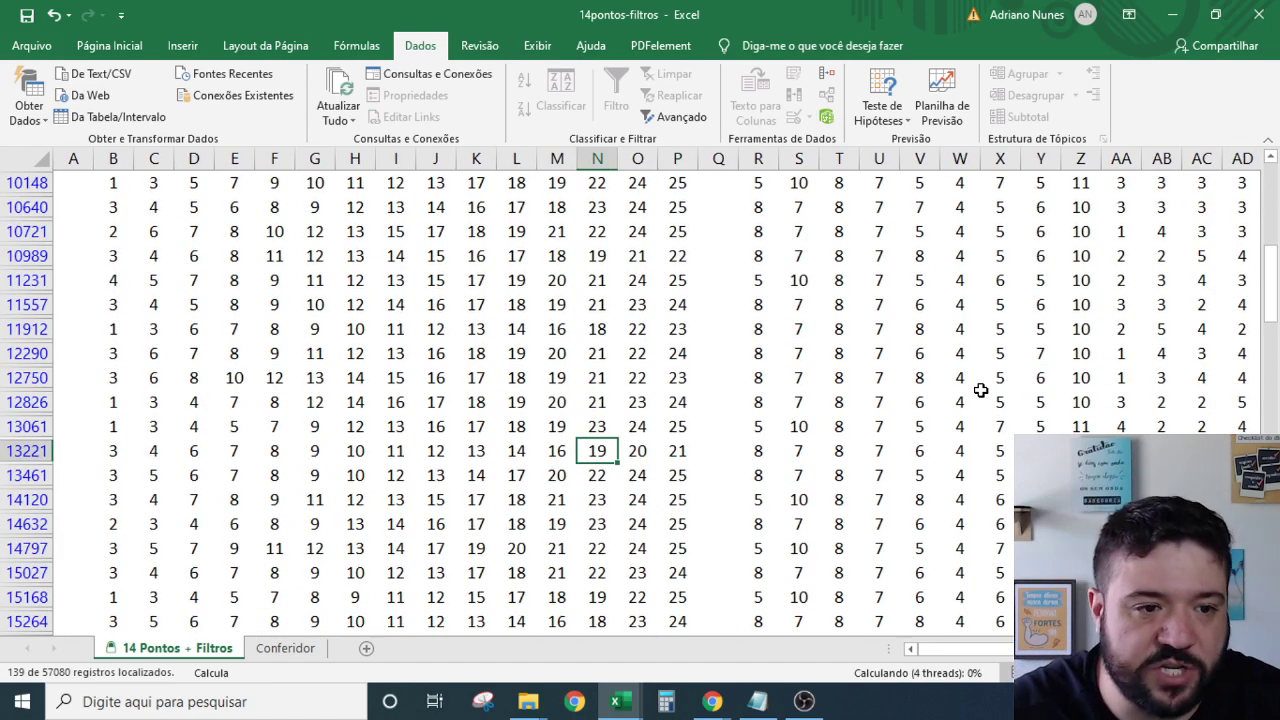
key("ctrl+Up")
scroll(408, 337, "down", 7)
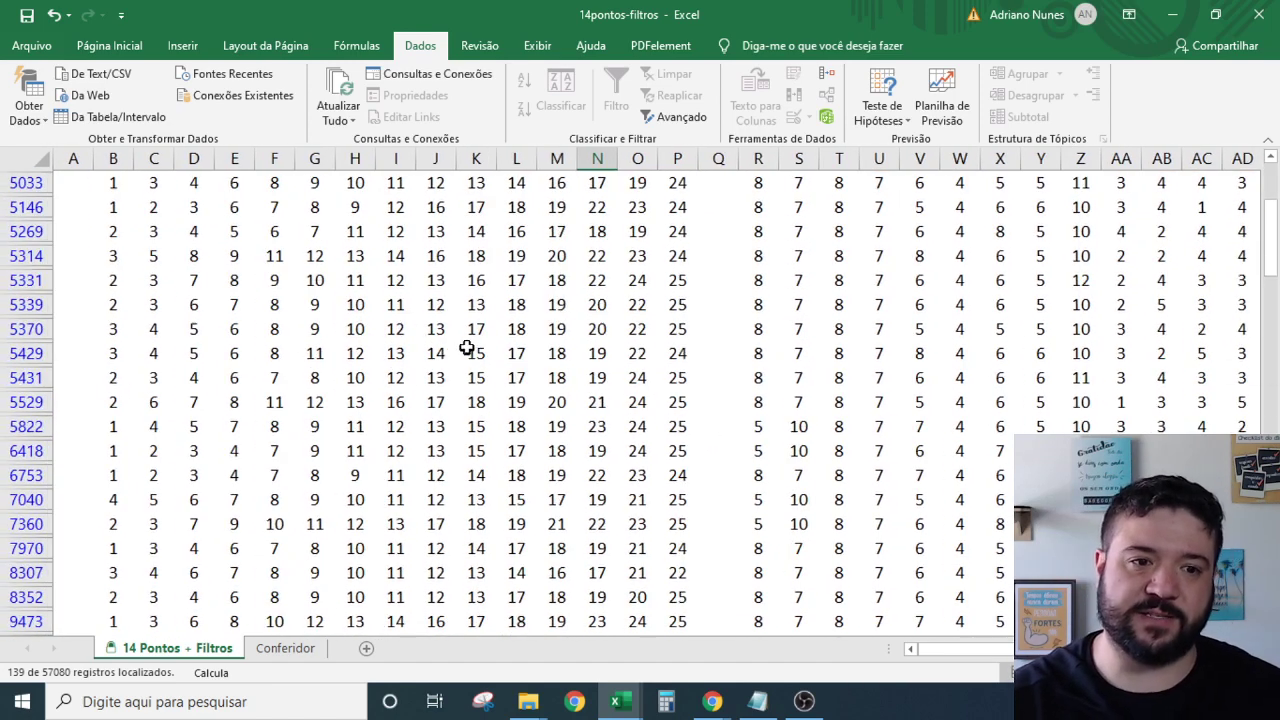
scroll(540, 360, "down", 6)
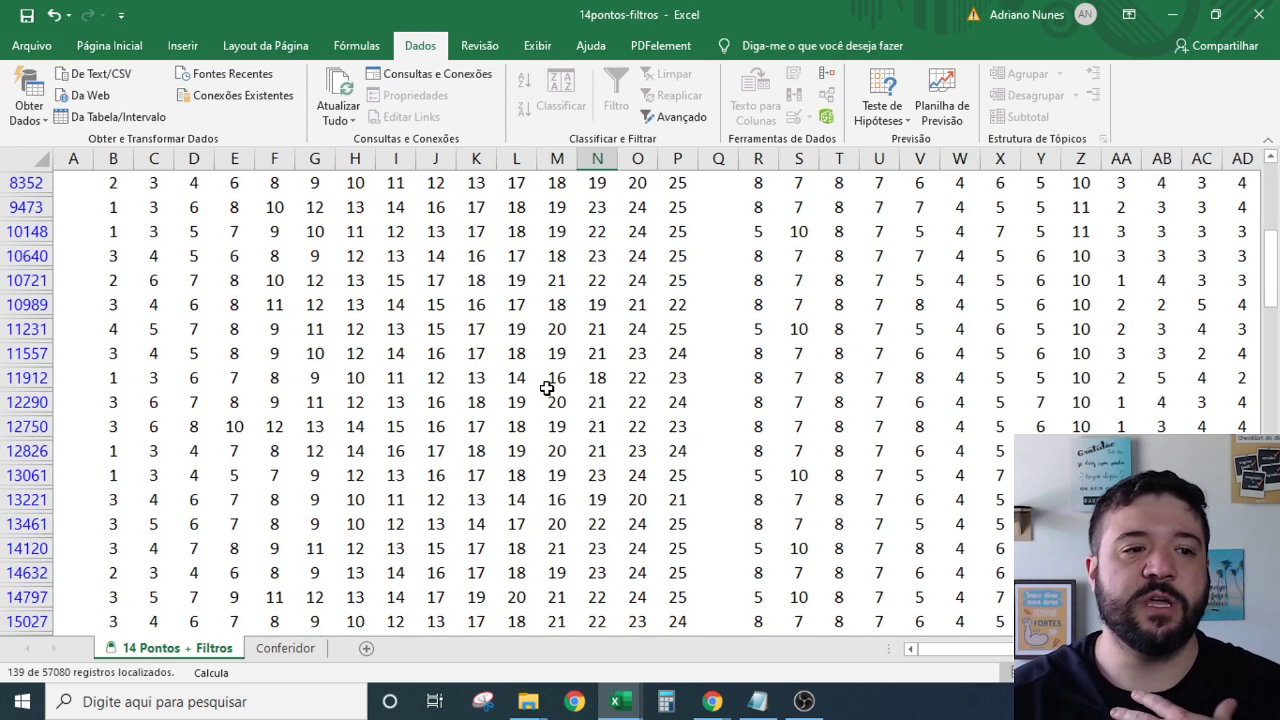
scroll(600, 430, "down", 4)
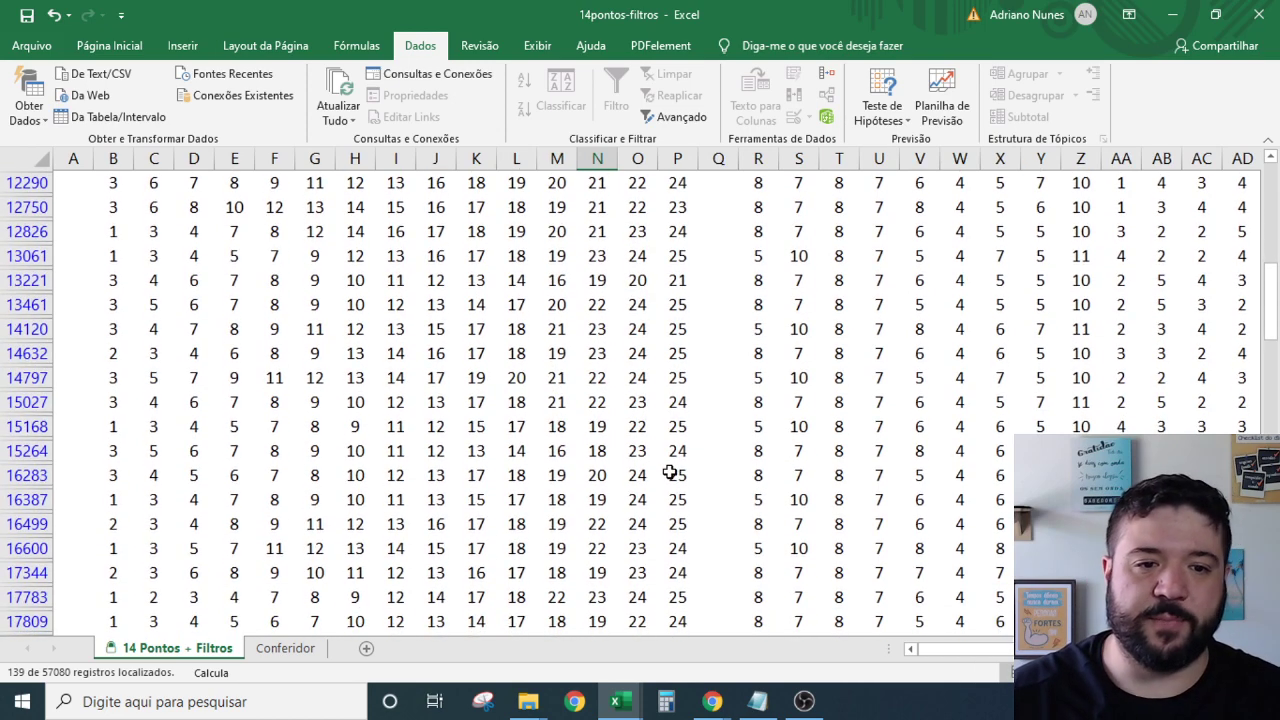
left_click(676, 475)
scroll(665, 472, "down", 3)
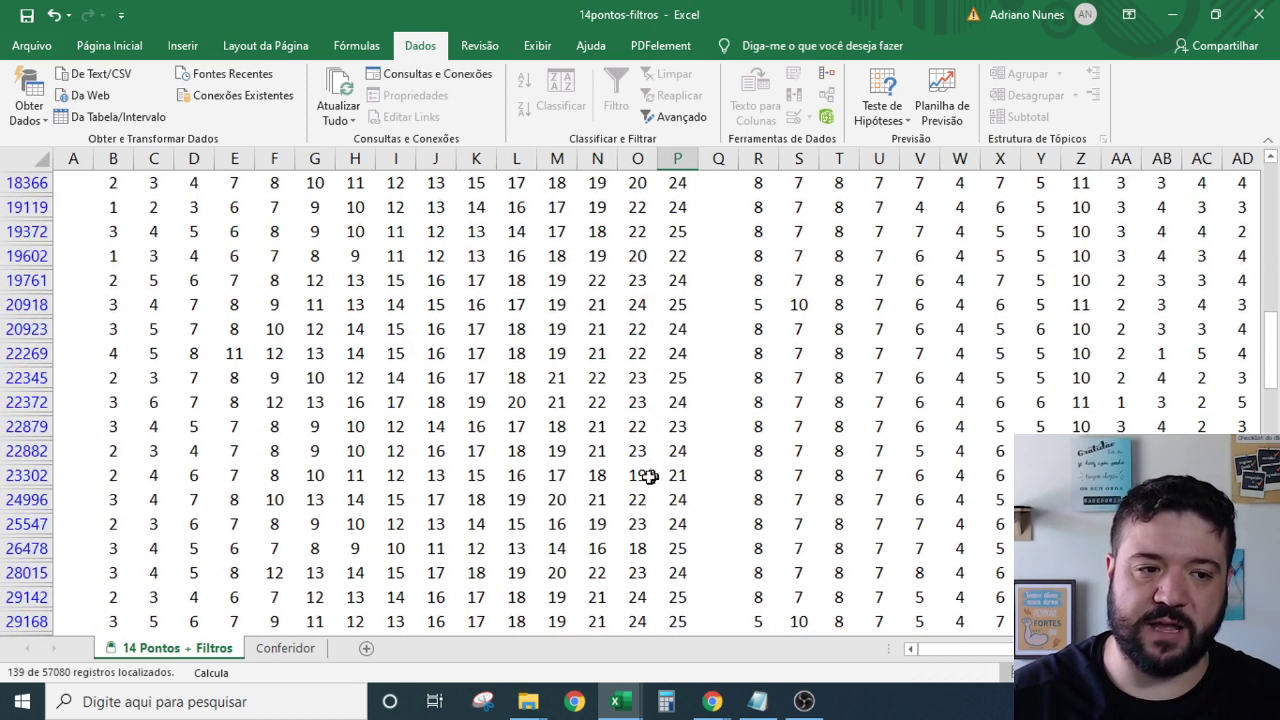
scroll(392, 437, "down", 4)
scroll(392, 437, "down", 8)
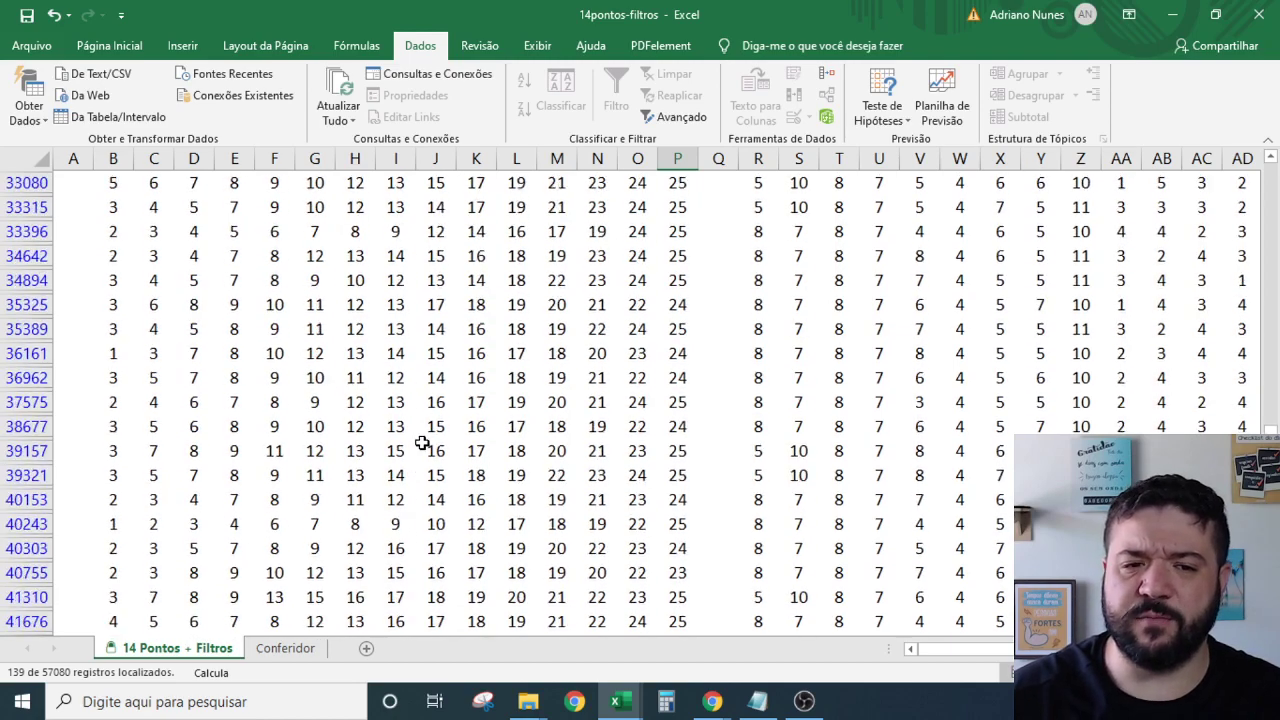
scroll(424, 433, "down", 7)
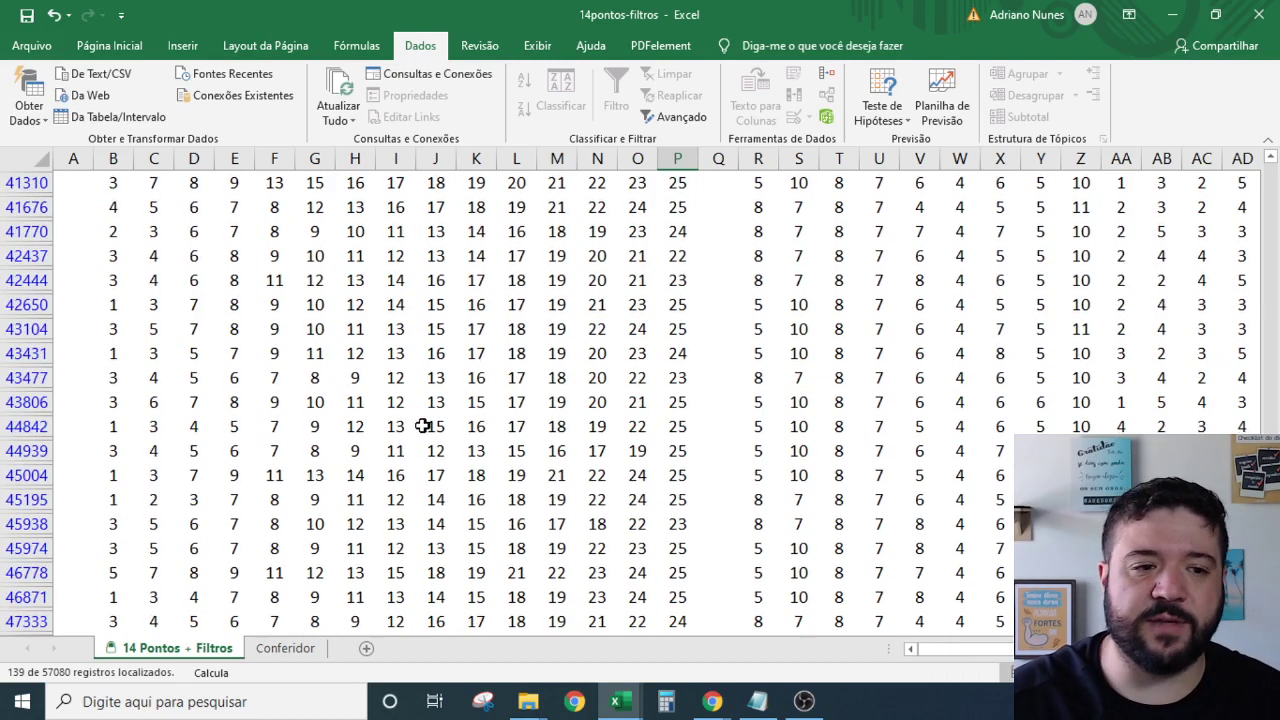
scroll(424, 426, "down", 4)
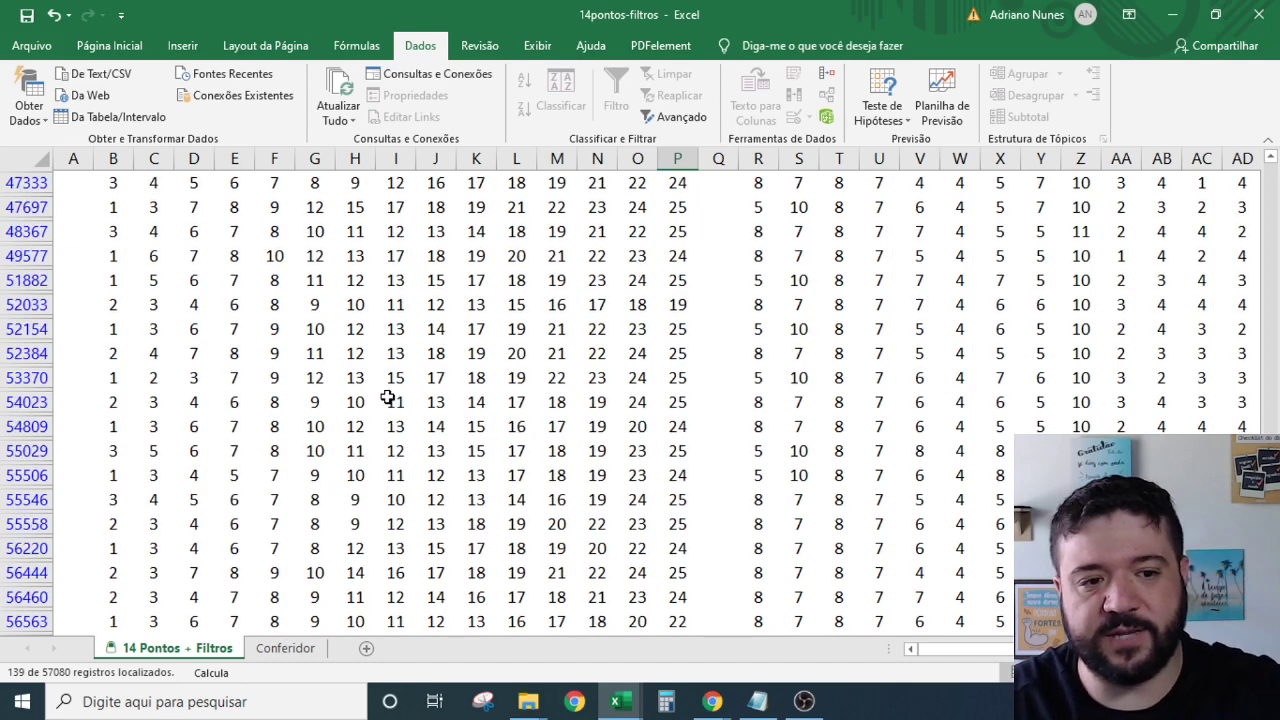
scroll(386, 396, "down", 2)
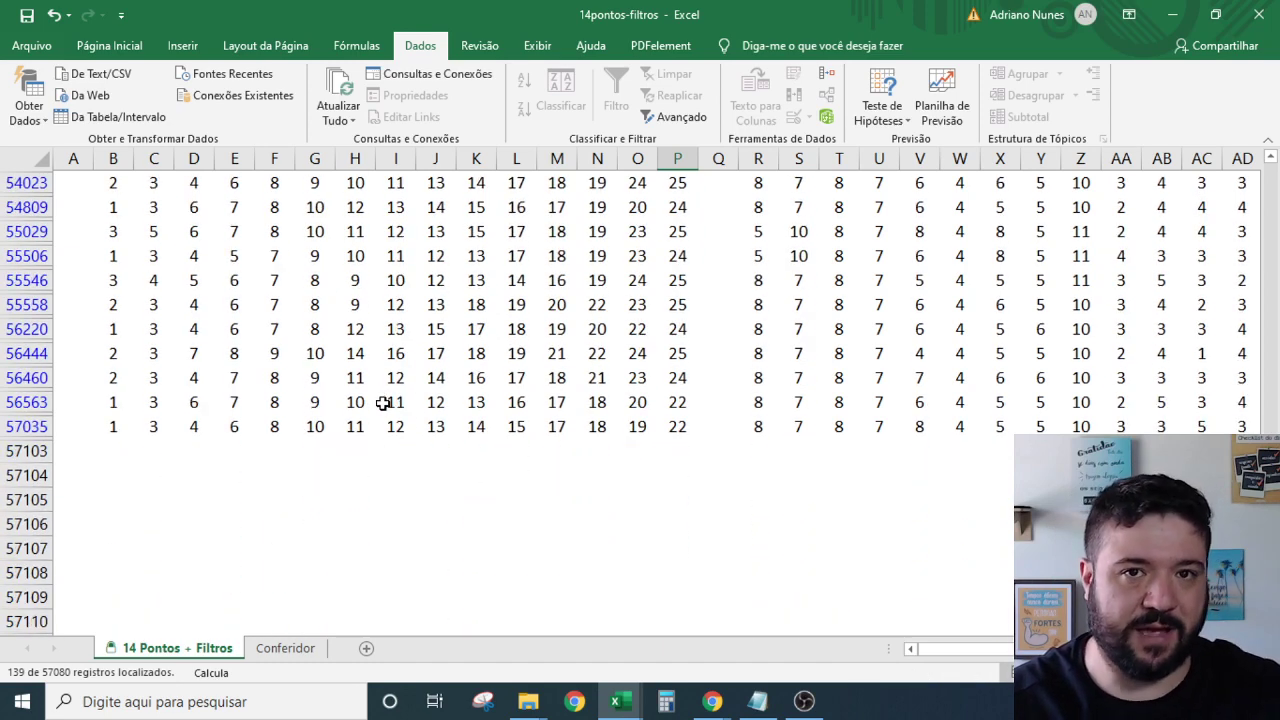
scroll(372, 396, "up", 3)
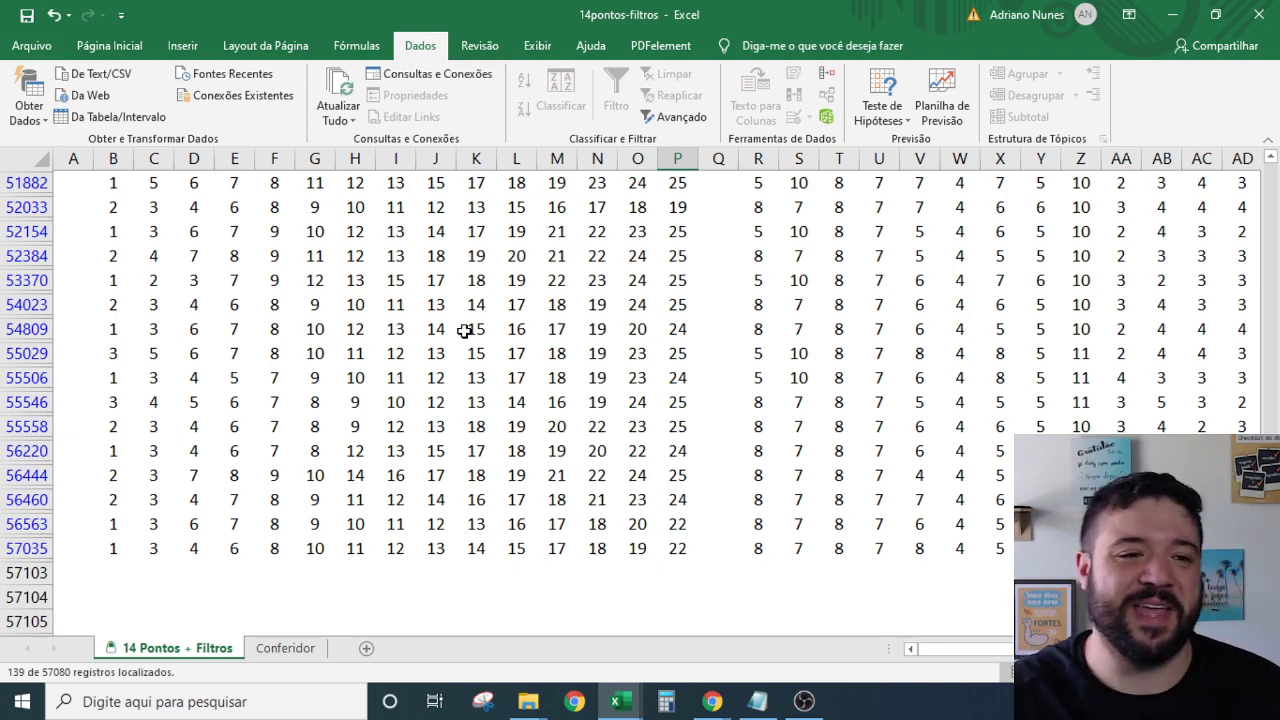
left_click(553, 330)
scroll(575, 355, "up", 10)
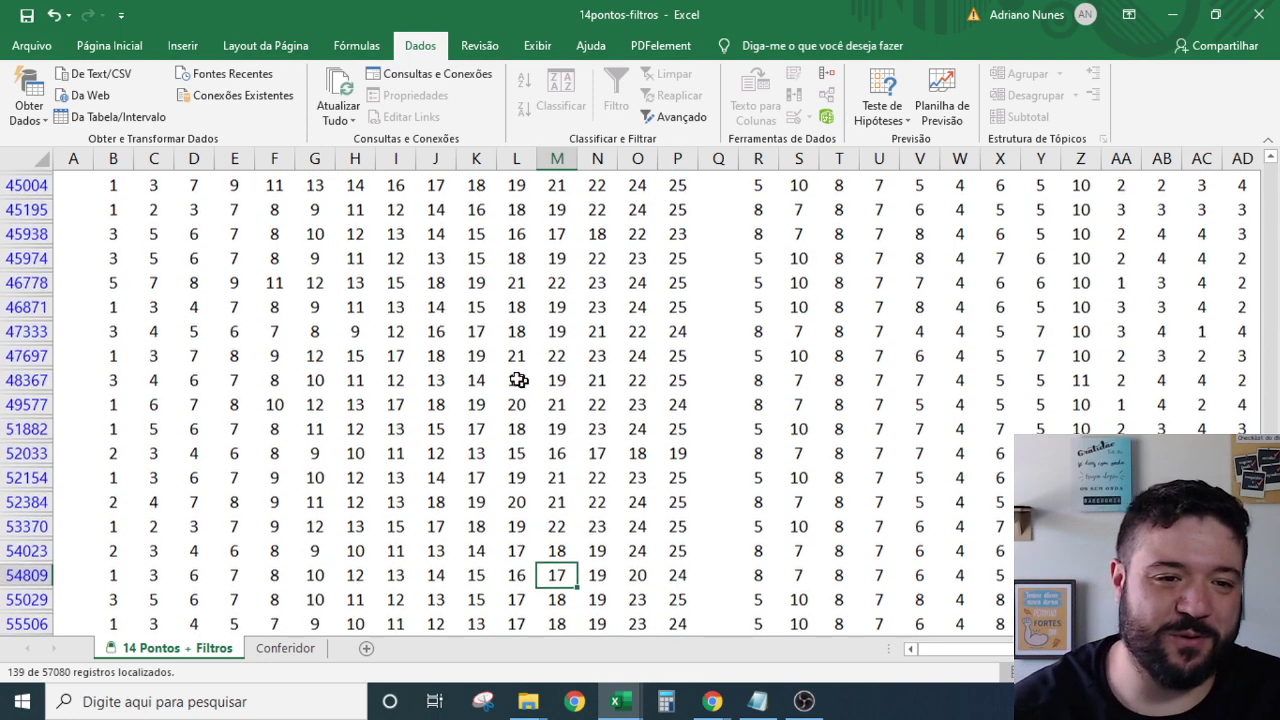
scroll(594, 390, "up", 10)
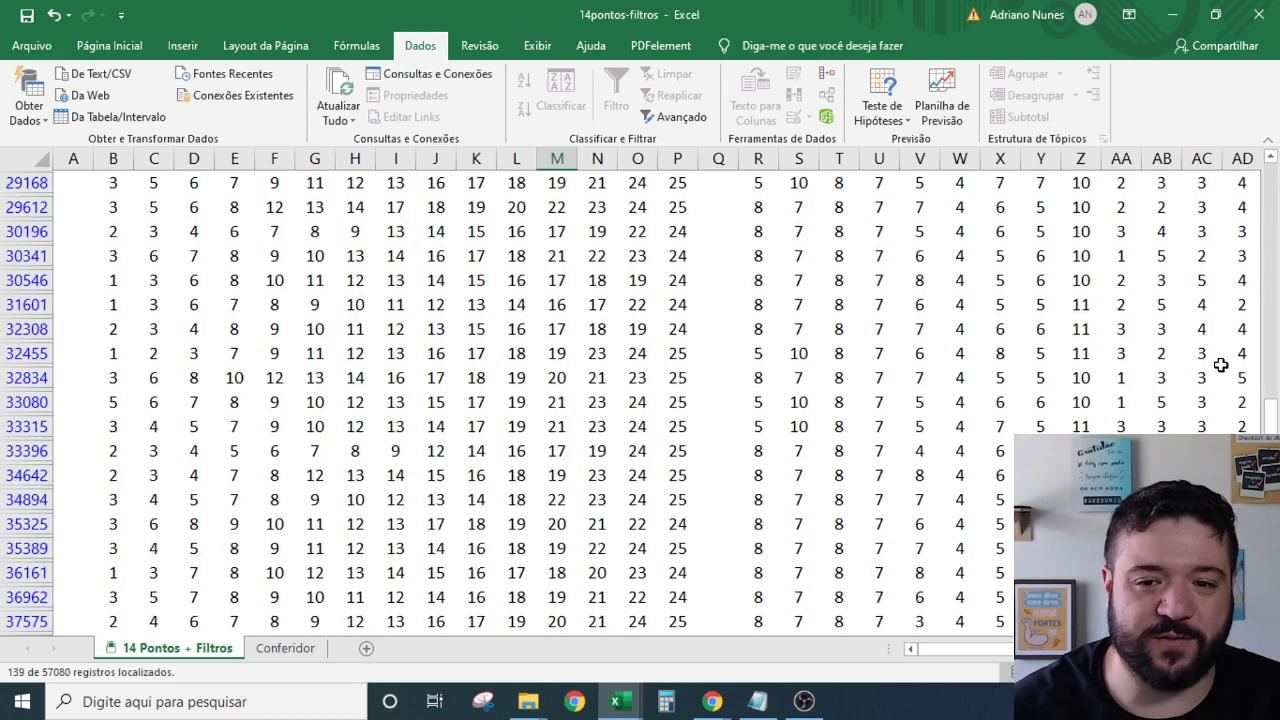
left_click_drag(1268, 400, 1258, 176)
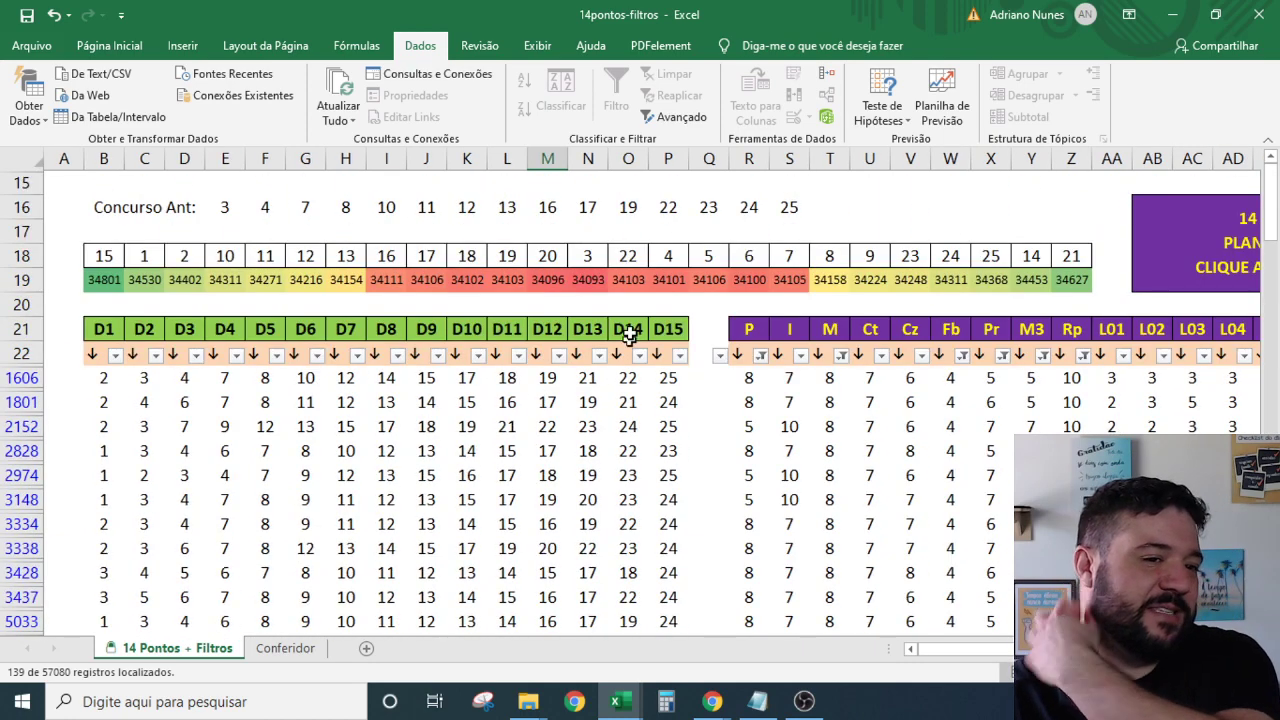
Save the workbook and unprotect the 14 Pontos + Filtros sheet with its password, leaving protection off.
left_click(27, 15)
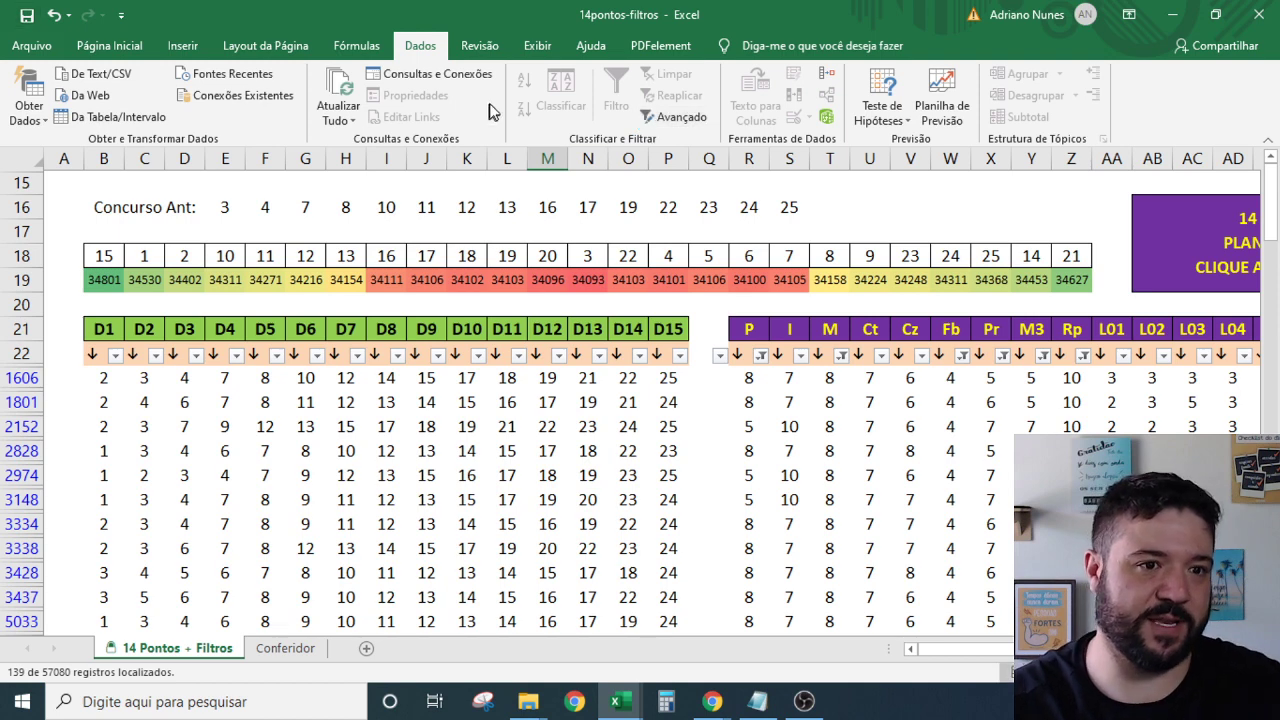
left_click(480, 47)
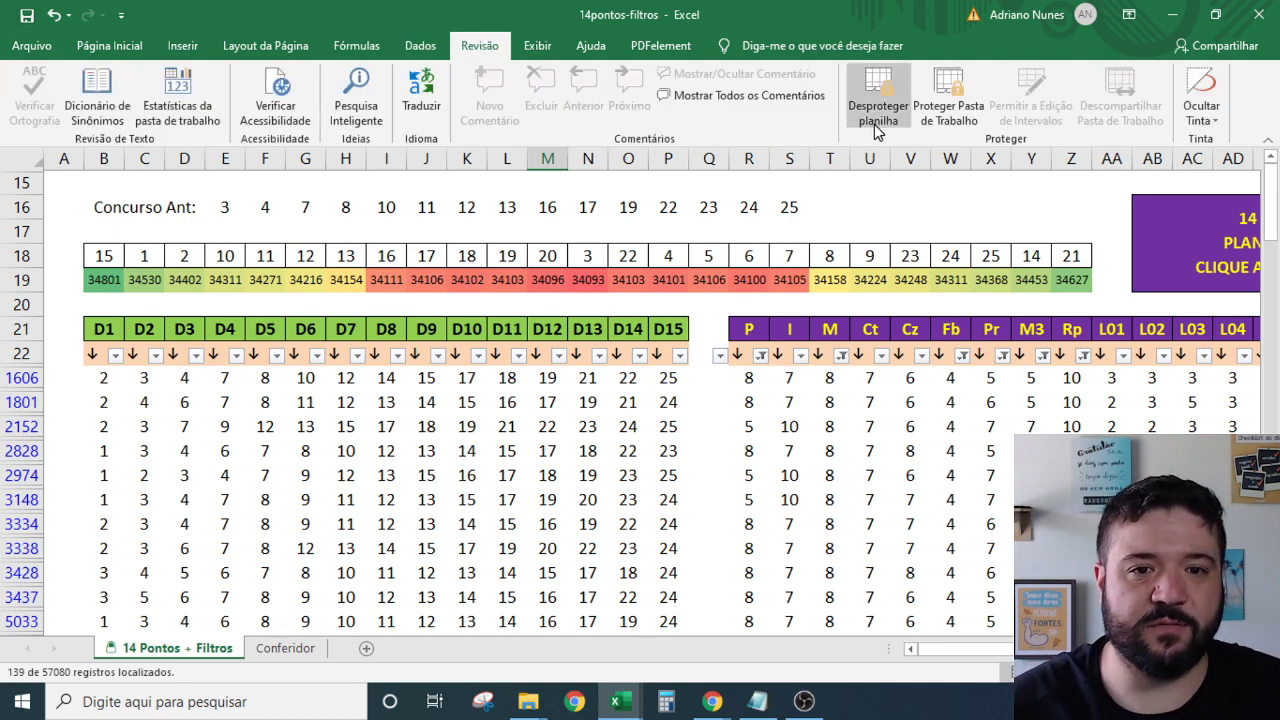
left_click(878, 105)
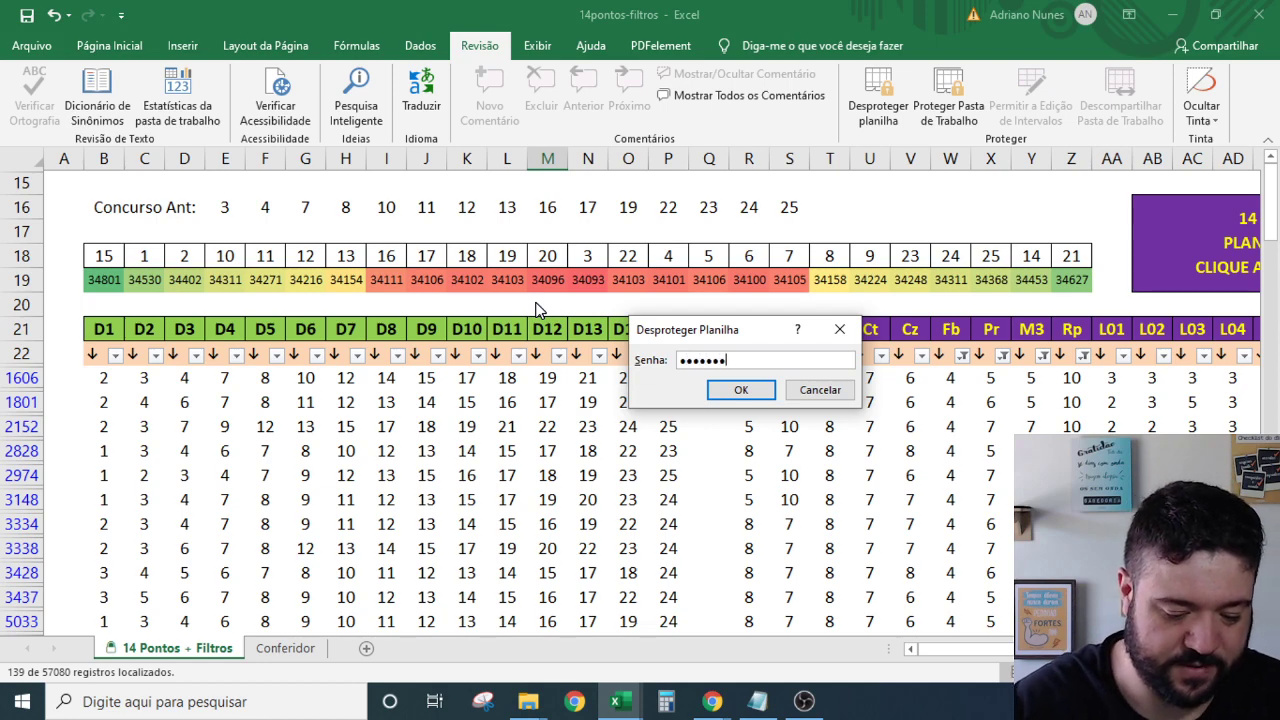
key("Return")
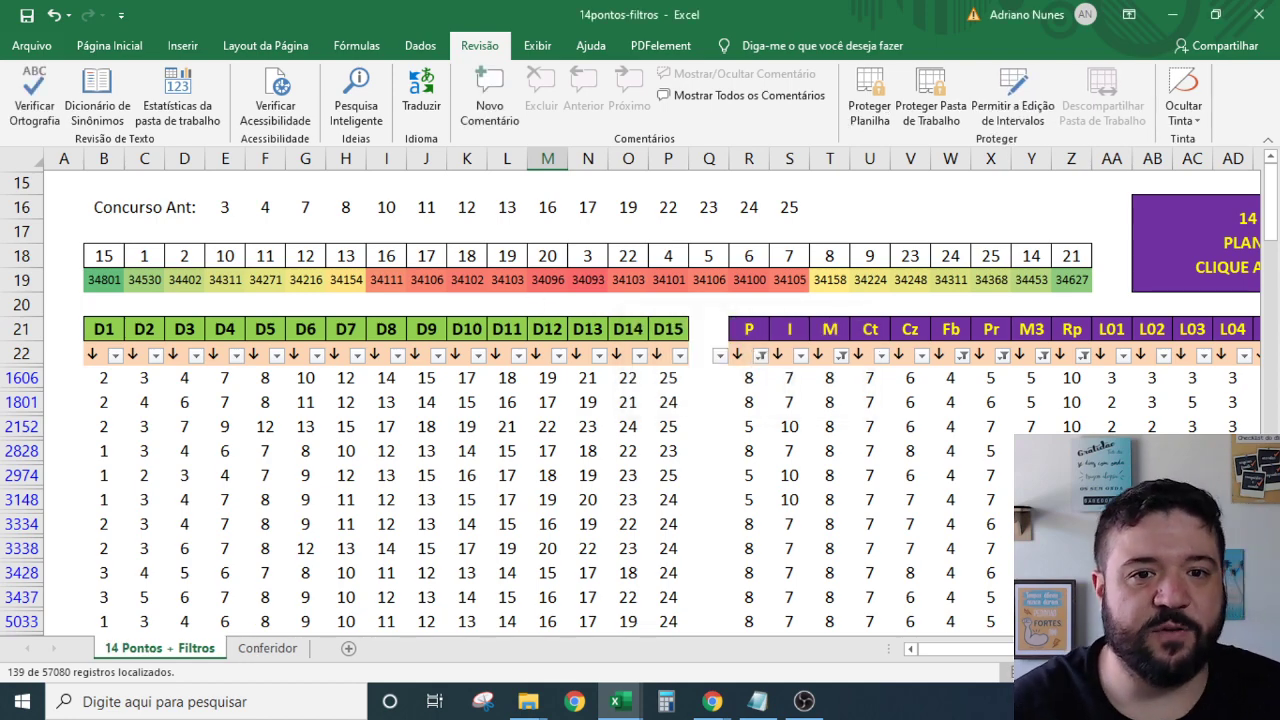
left_click(869, 100)
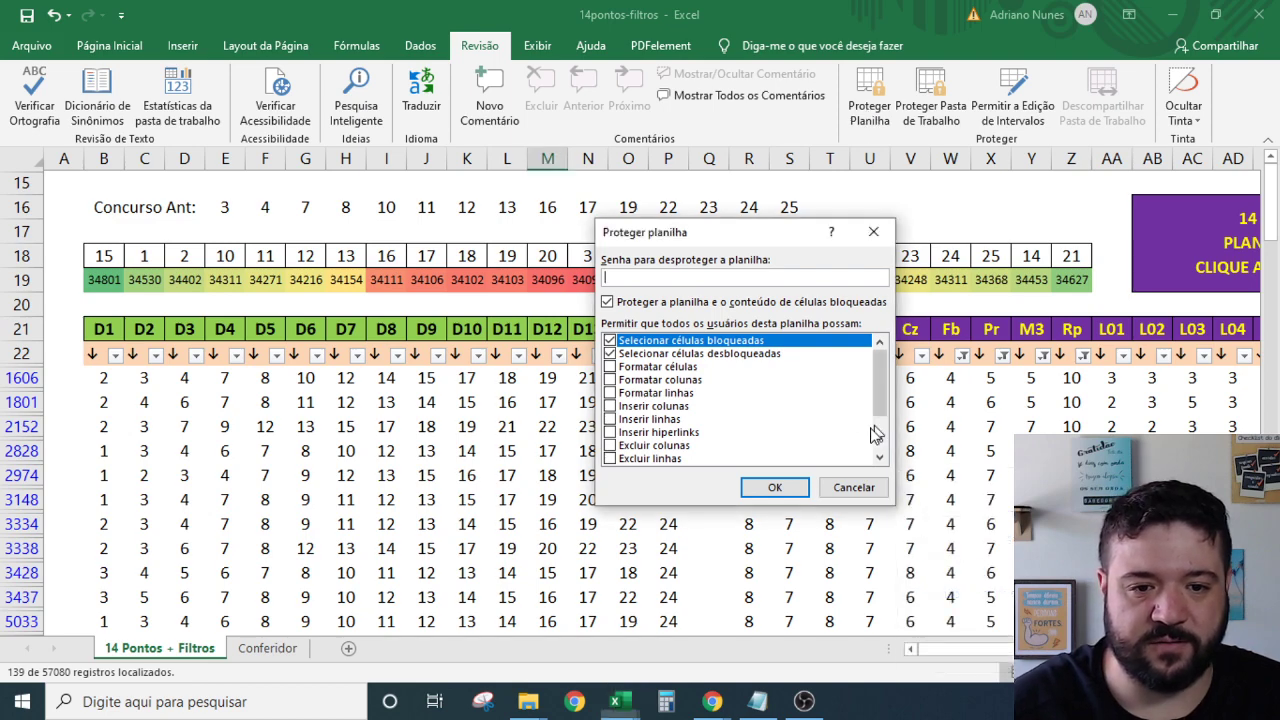
left_click(868, 486)
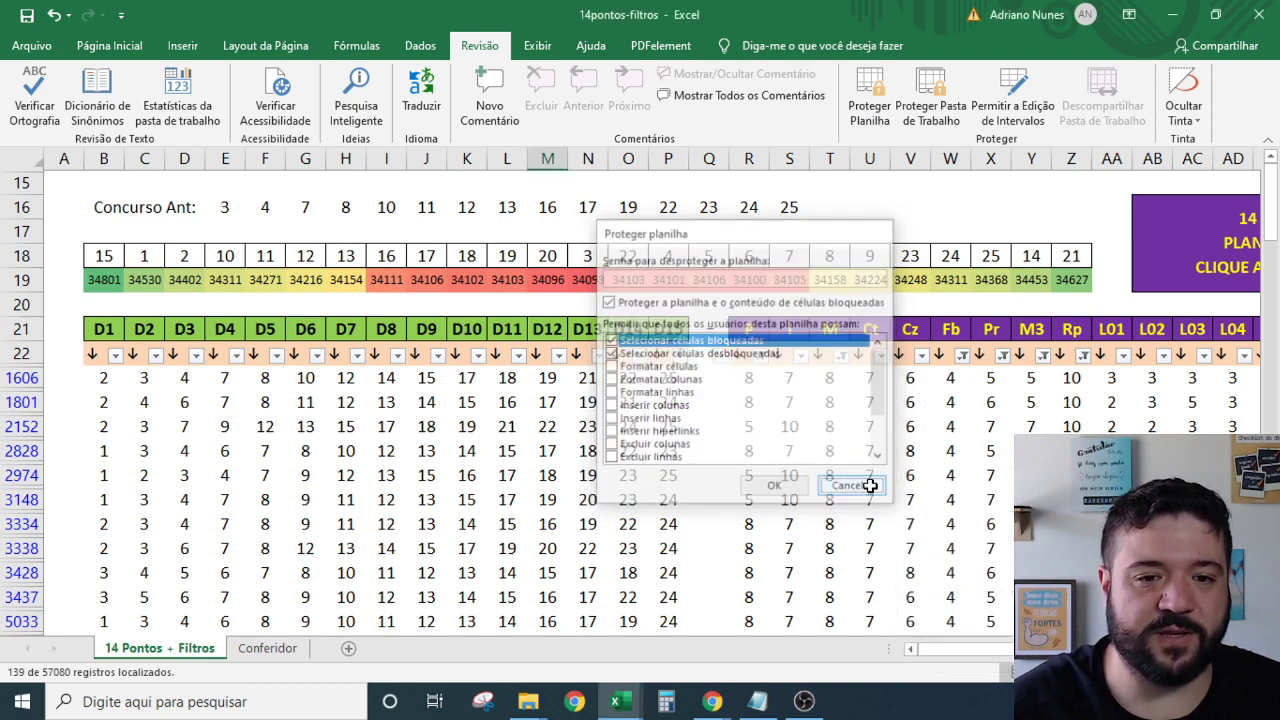
left_click(31, 45)
Save a copy named LMF-14pontos-filtros-INDEP by adding 'LMF-' and '-INDEP' to the file name.
left_click(94, 308)
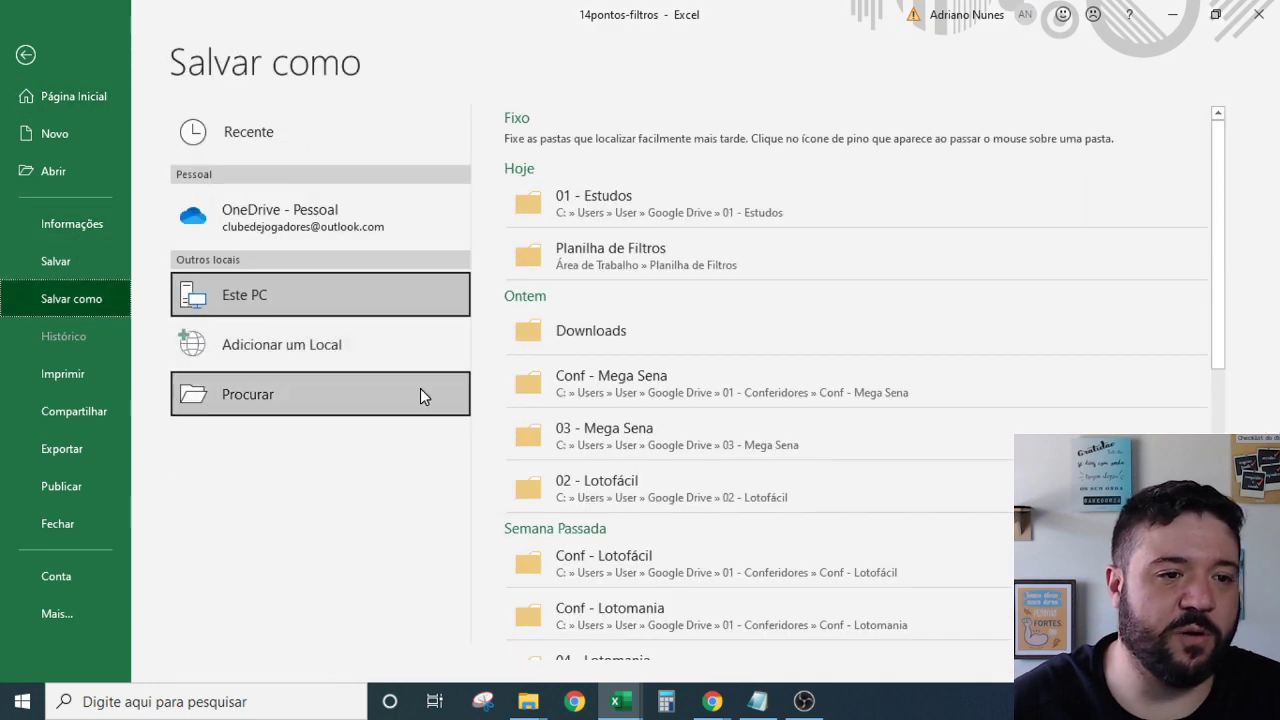
left_click(341, 392)
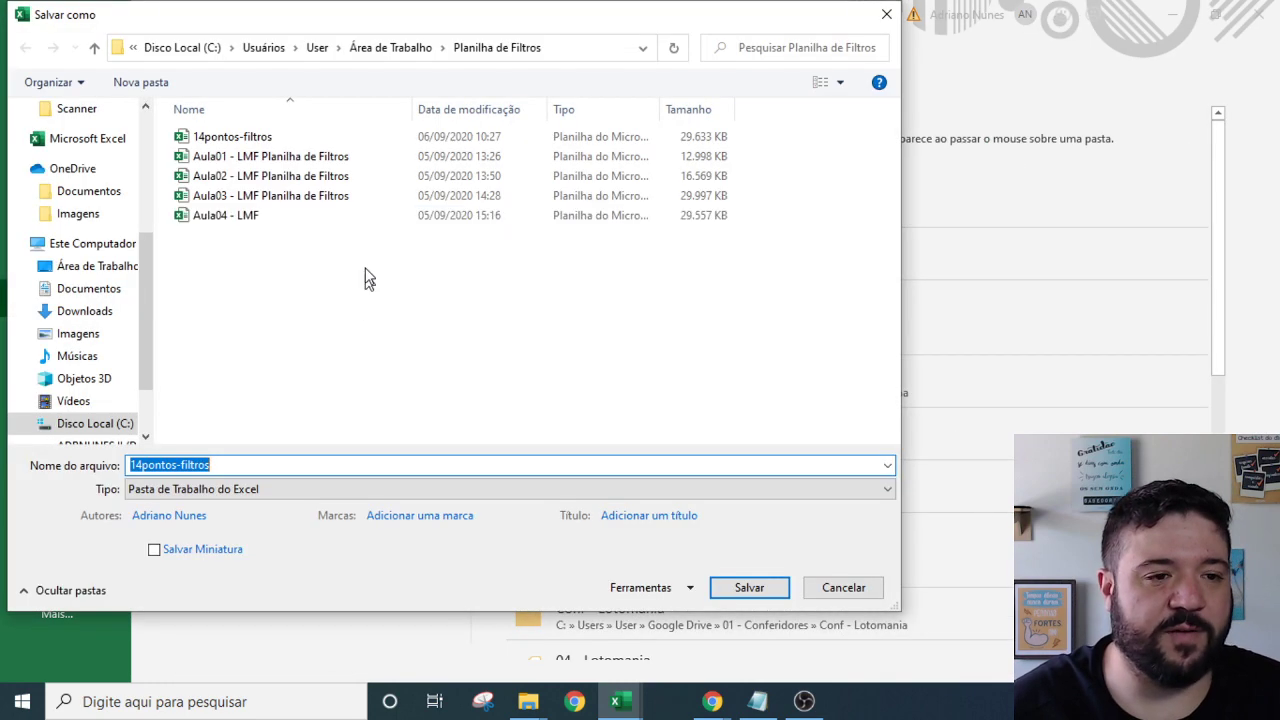
key("End")
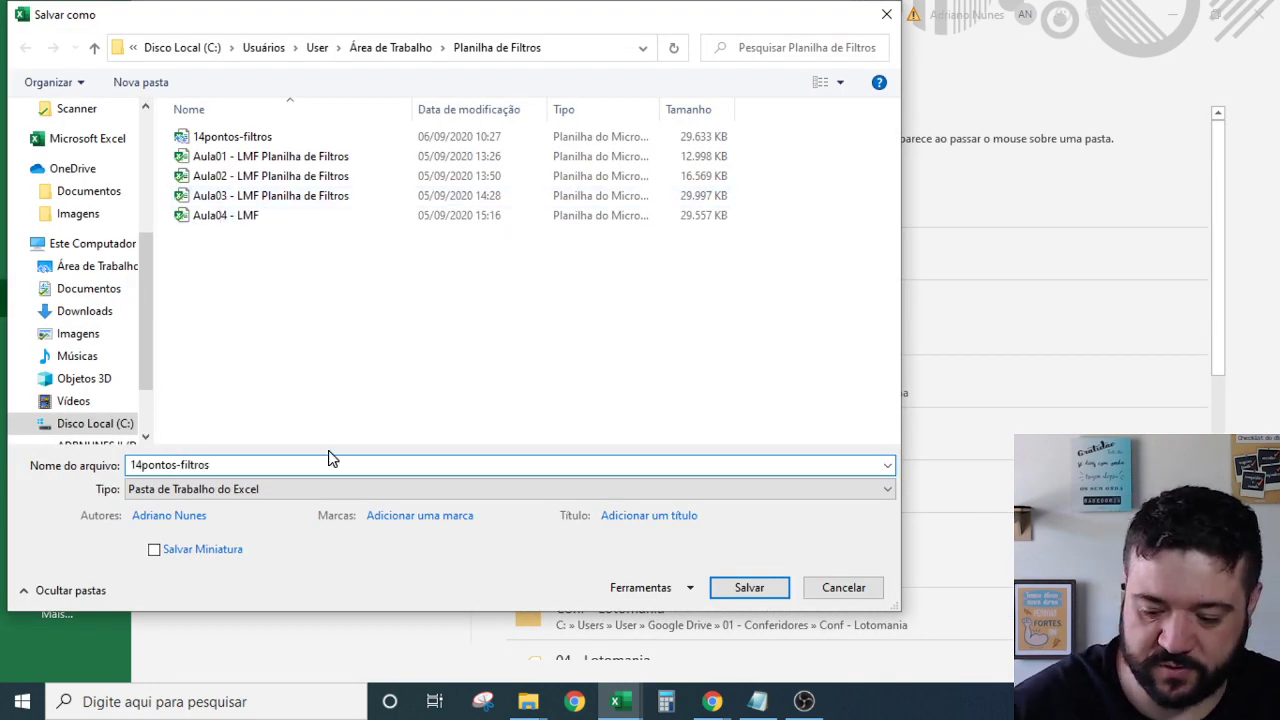
type("-INDE")
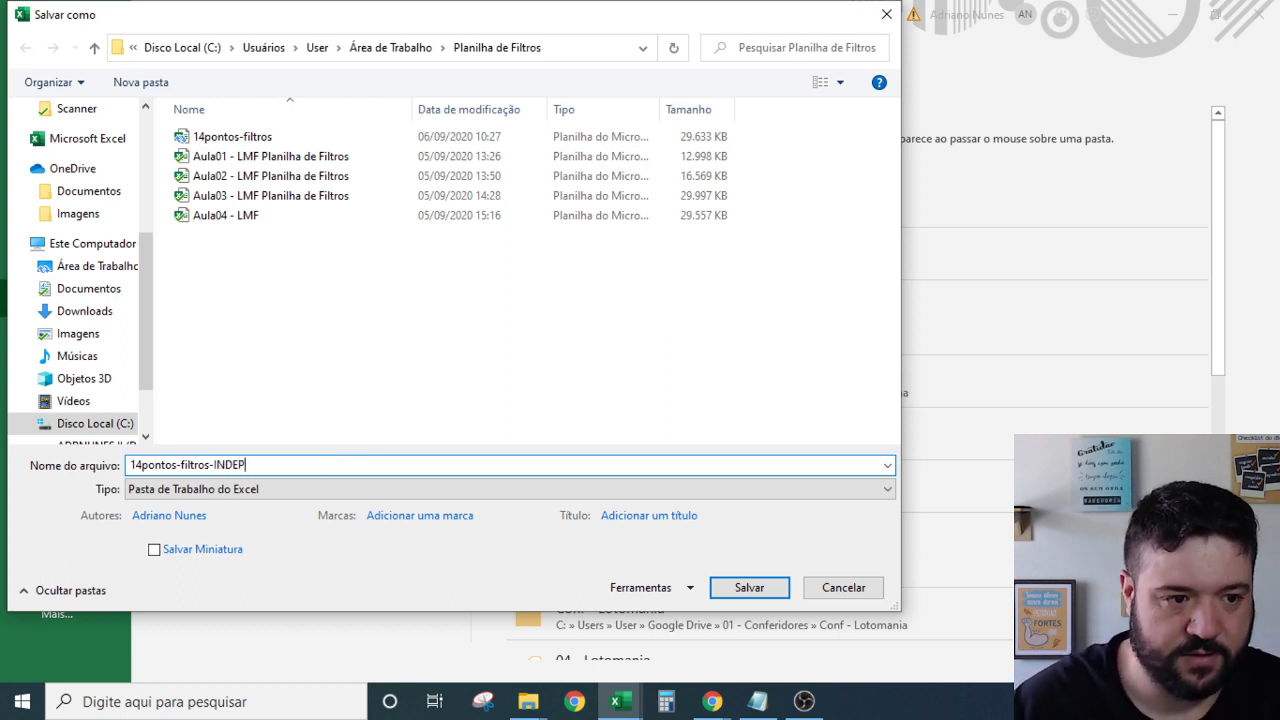
type("P")
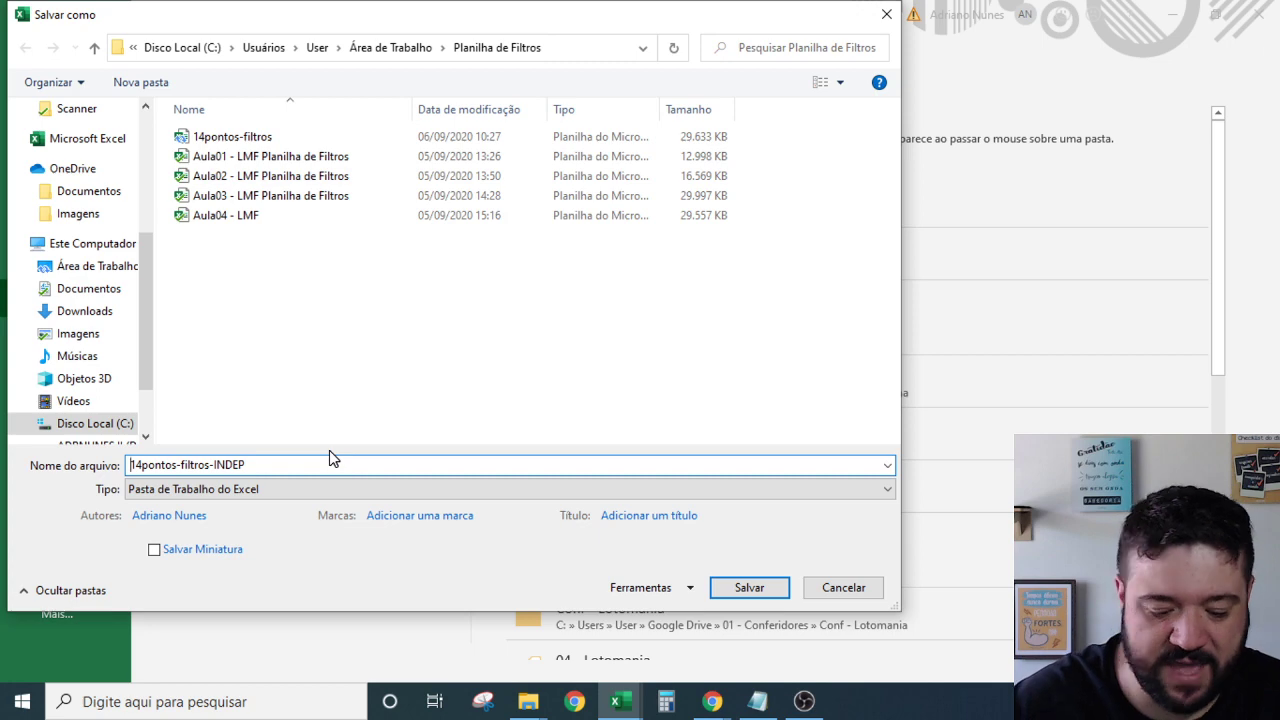
key("Home")
type("LMF-")
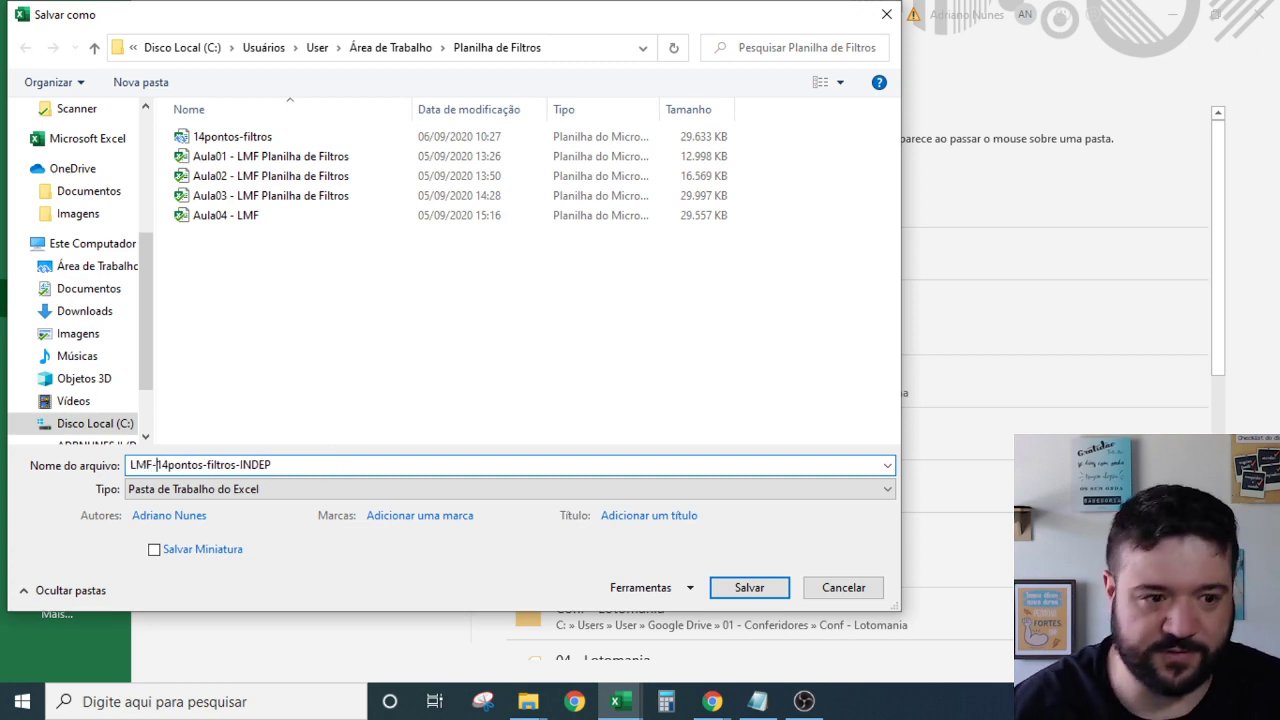
left_click(757, 590)
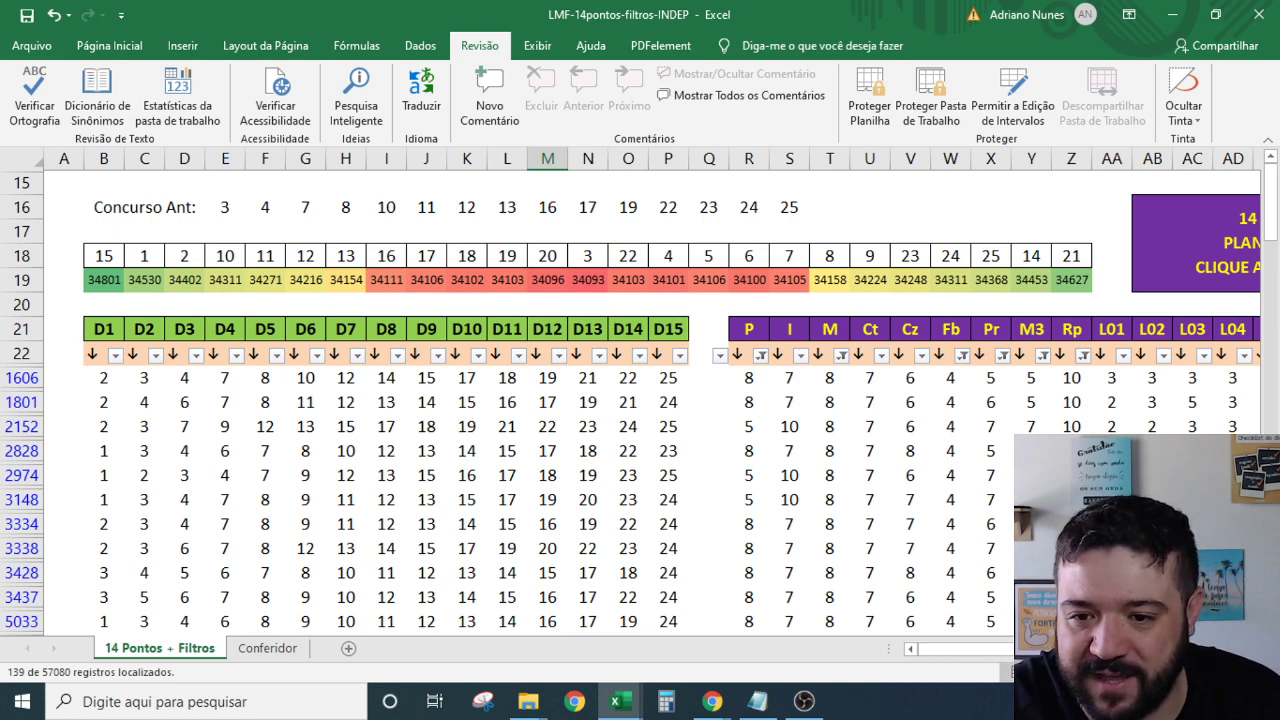
Re-protect the 14 Pontos + Filtros sheet with a password, entering and confirming it.
key("alt+Tab")
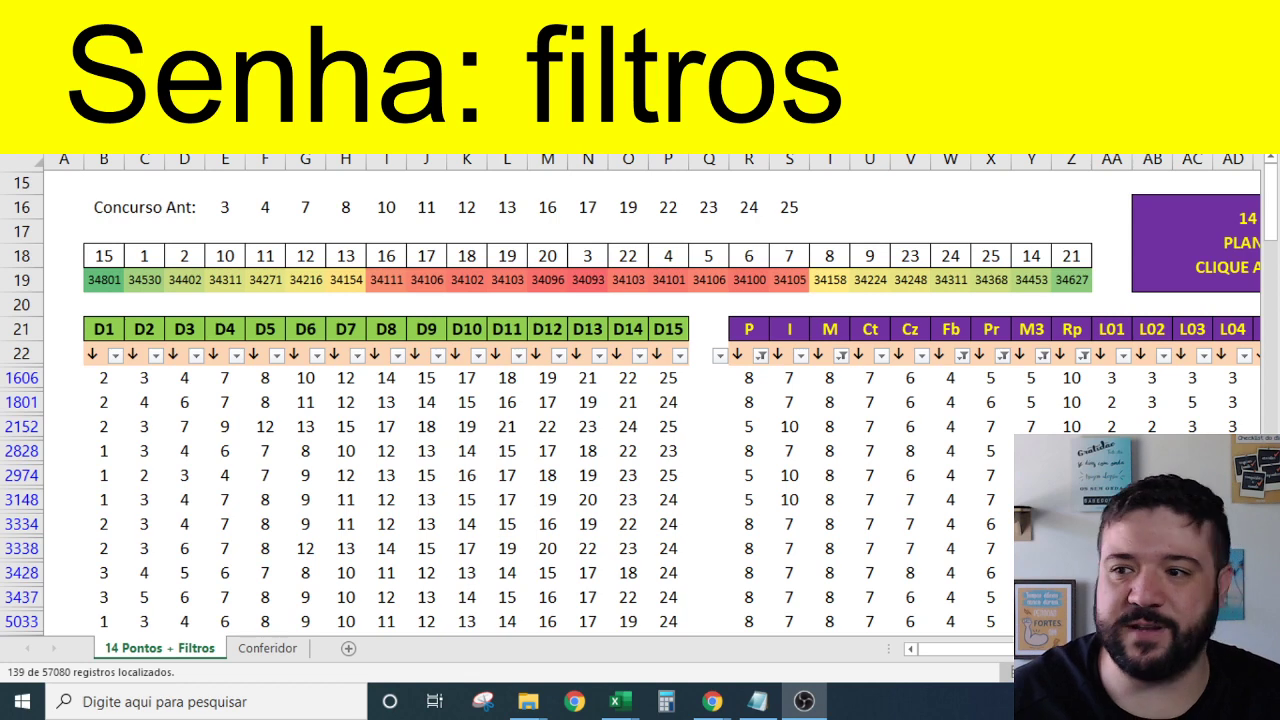
key("alt+Tab")
left_click(855, 125)
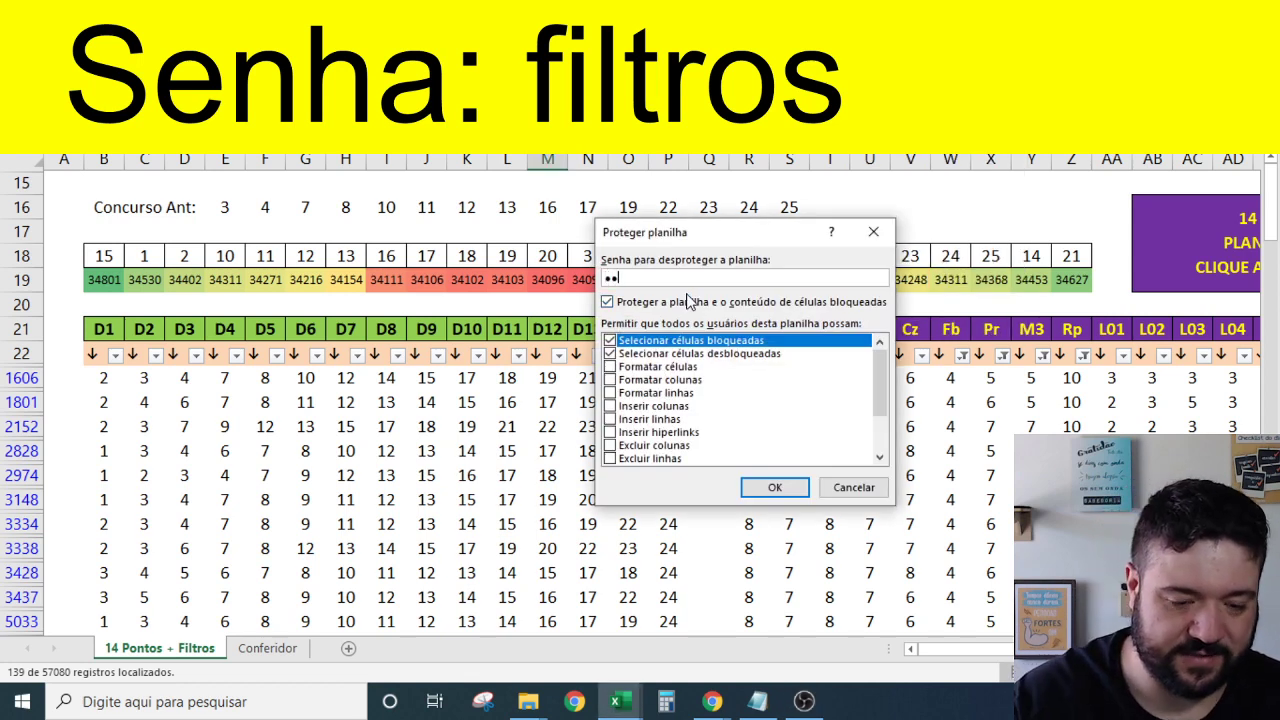
type("filtr")
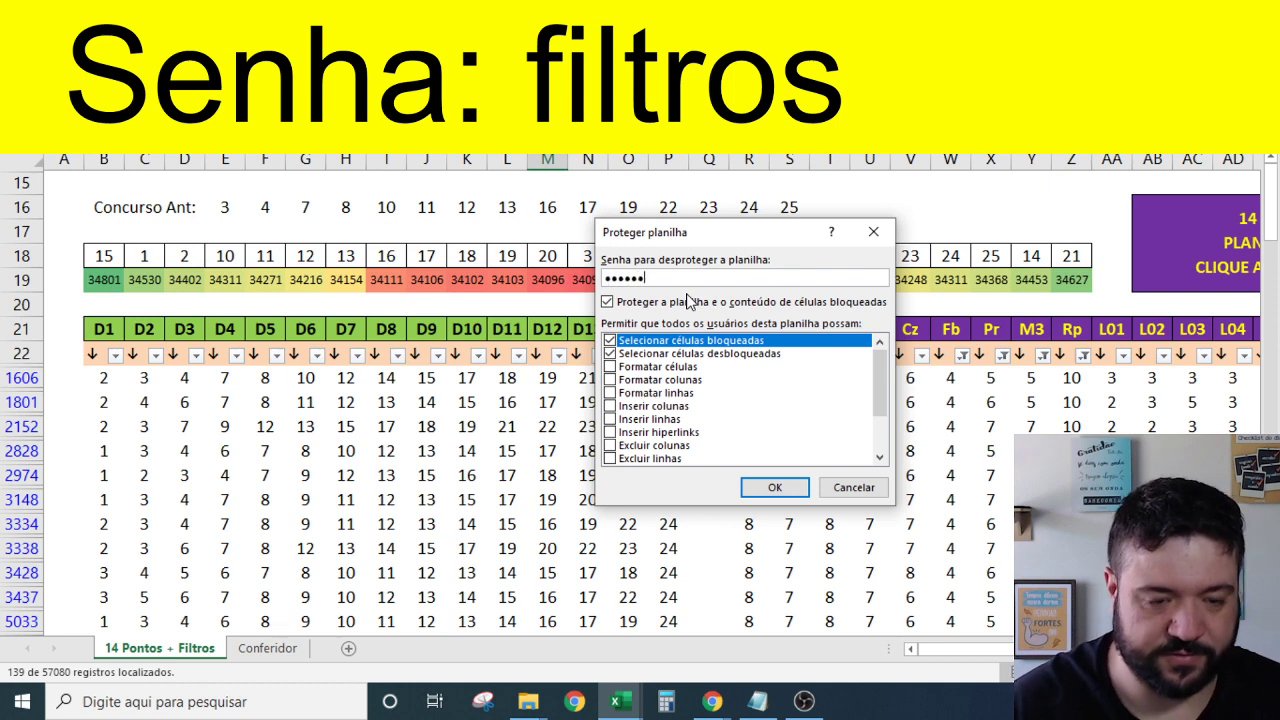
left_click(776, 488)
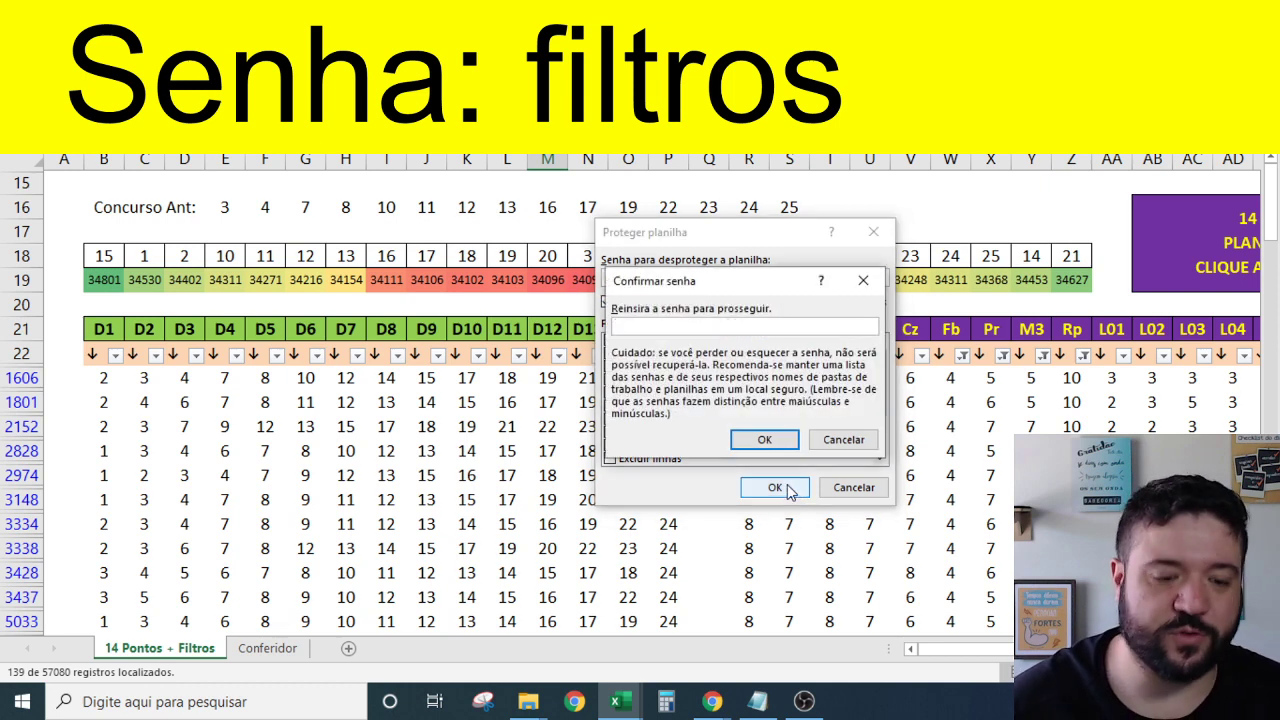
type("filt")
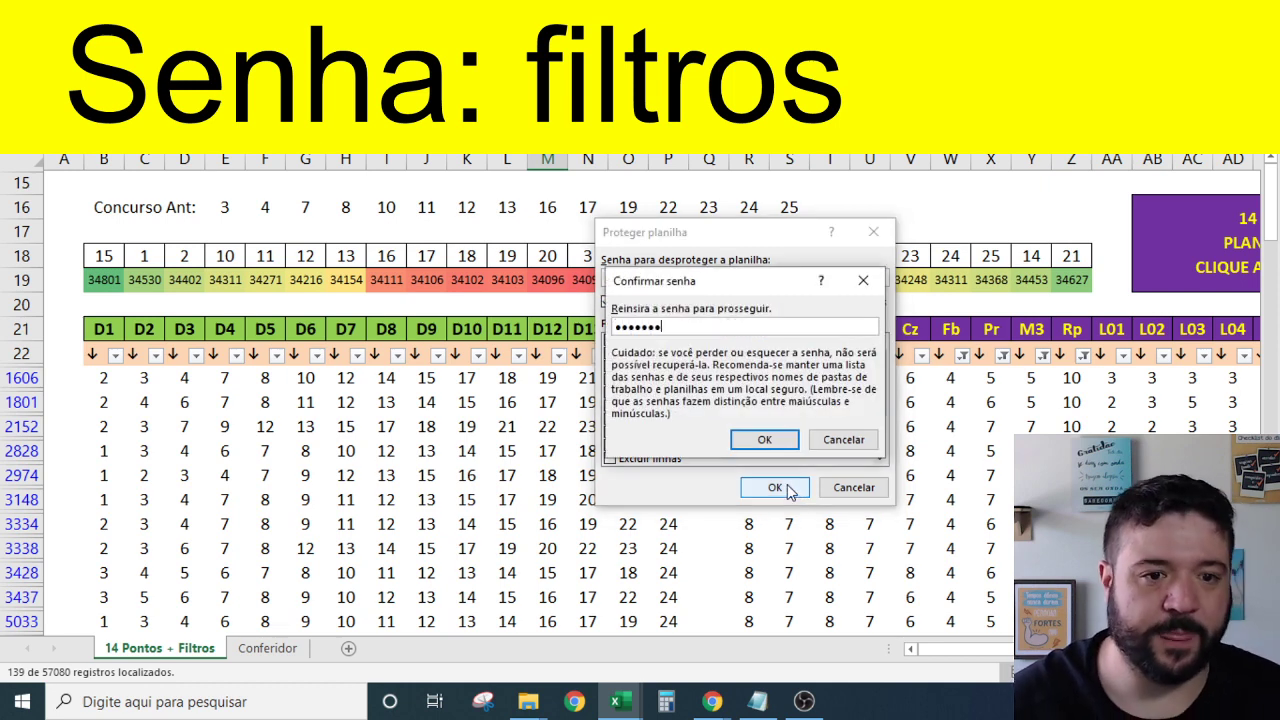
type("ros")
left_click(764, 440)
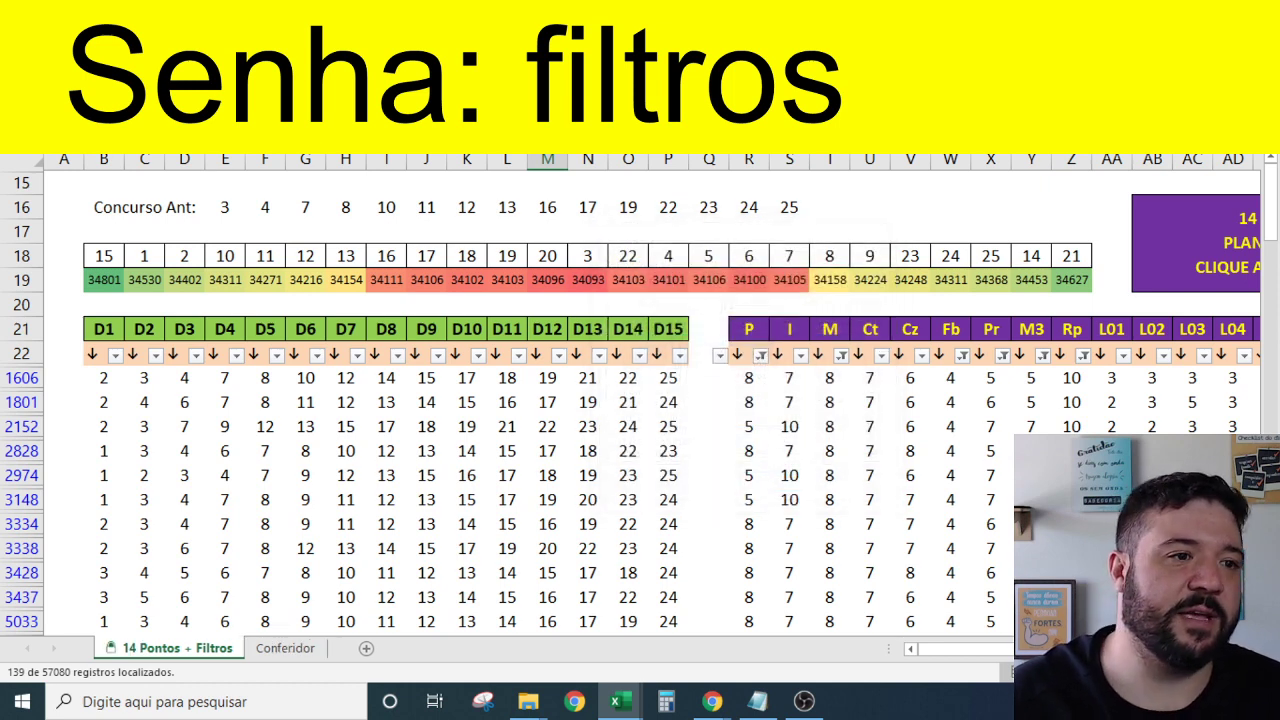
Save the workbook and bring the LMF-ESTUDO-INDEPENDENCIA workbook to the front.
key("ctrl+s")
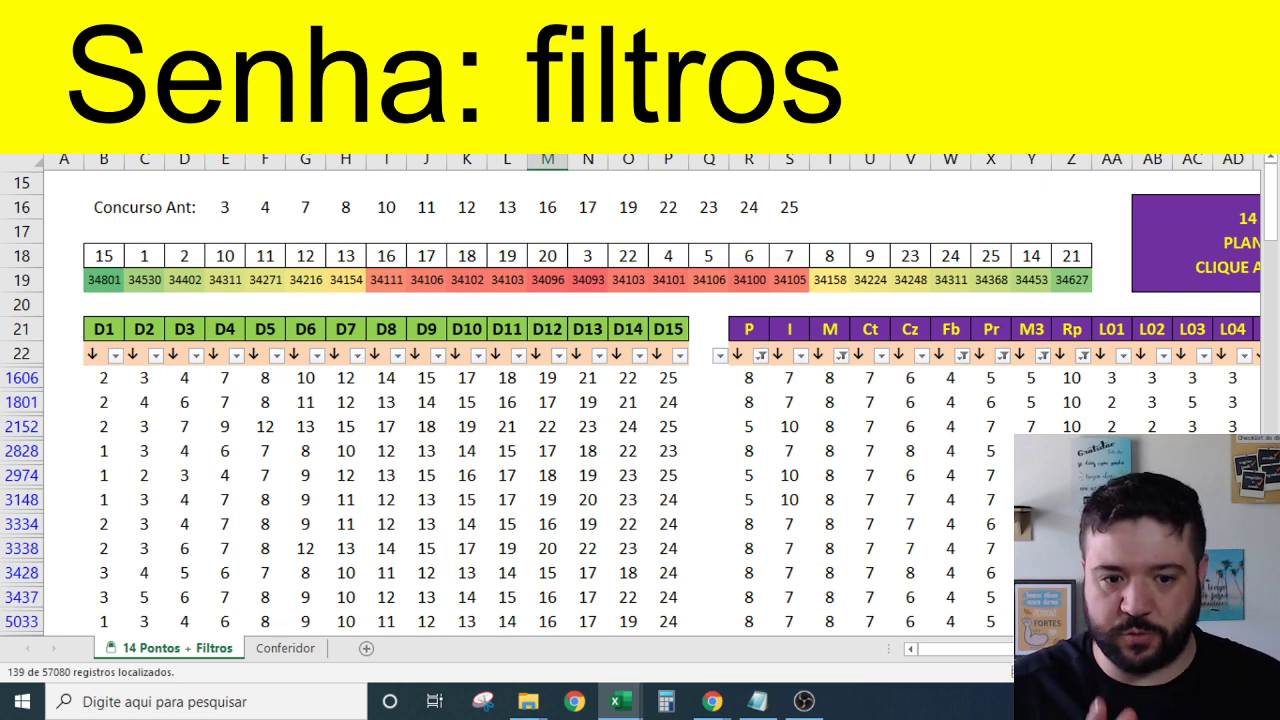
left_click(621, 703)
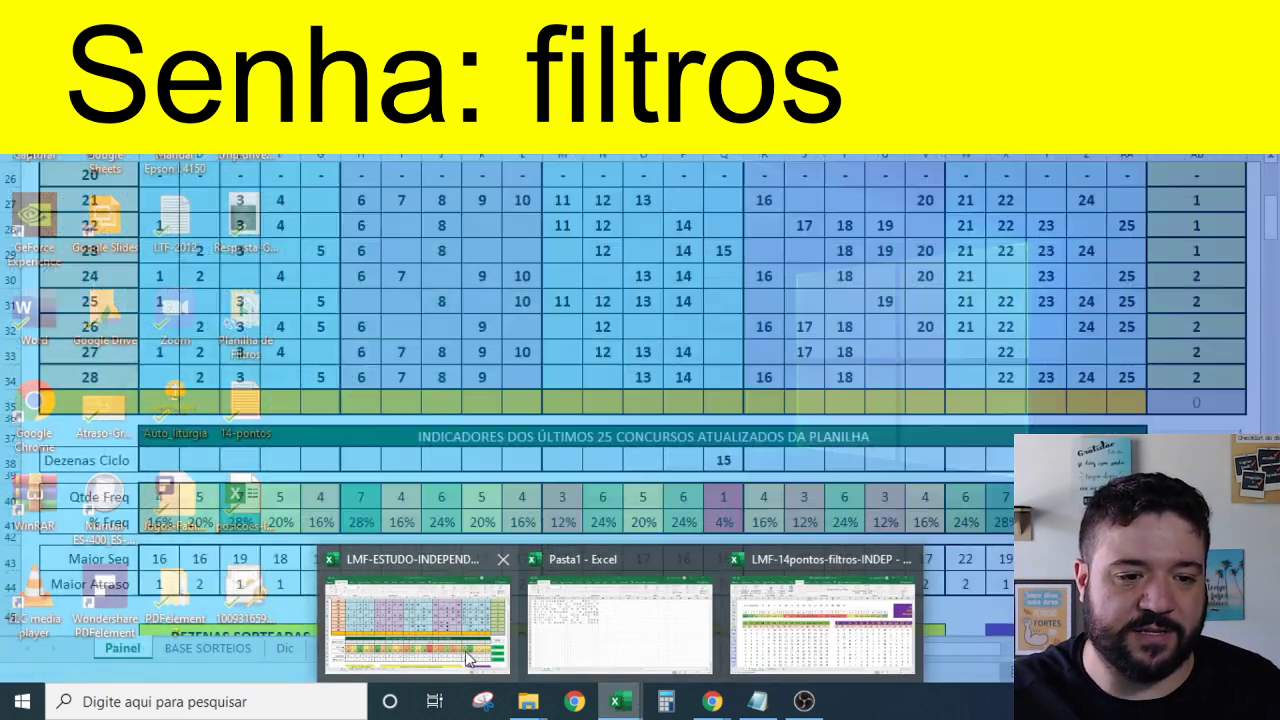
left_click(470, 655)
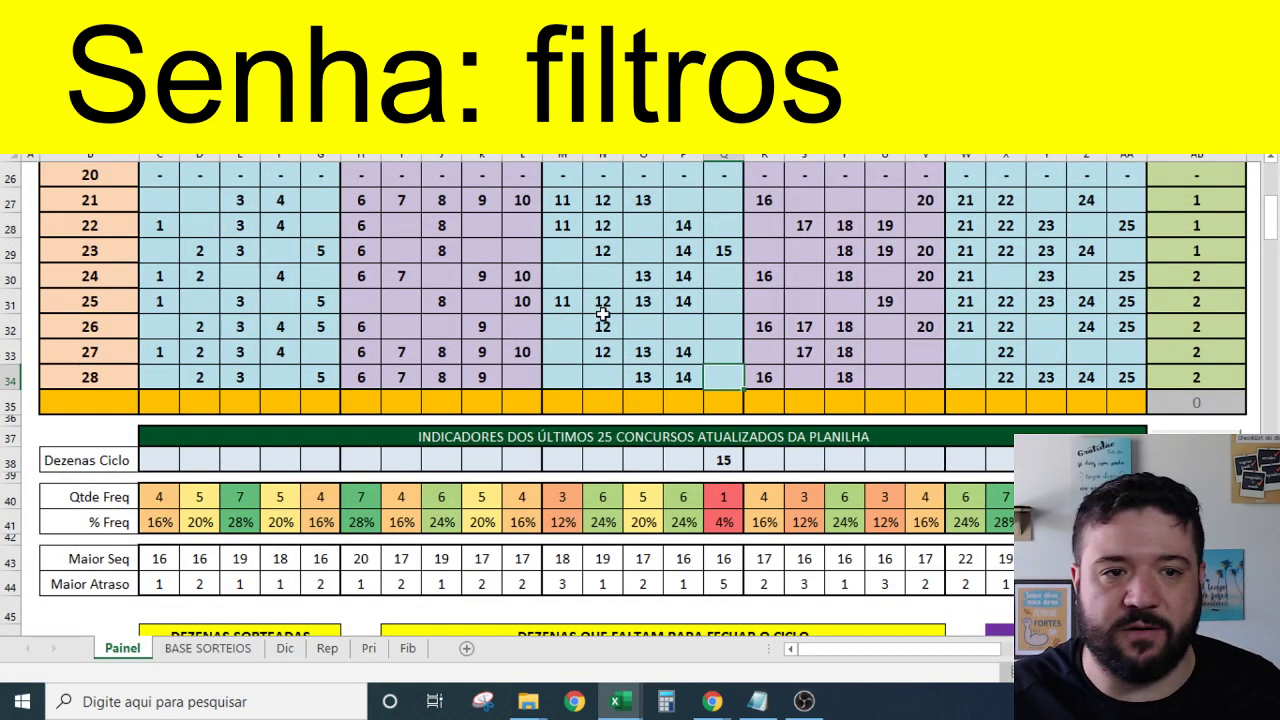